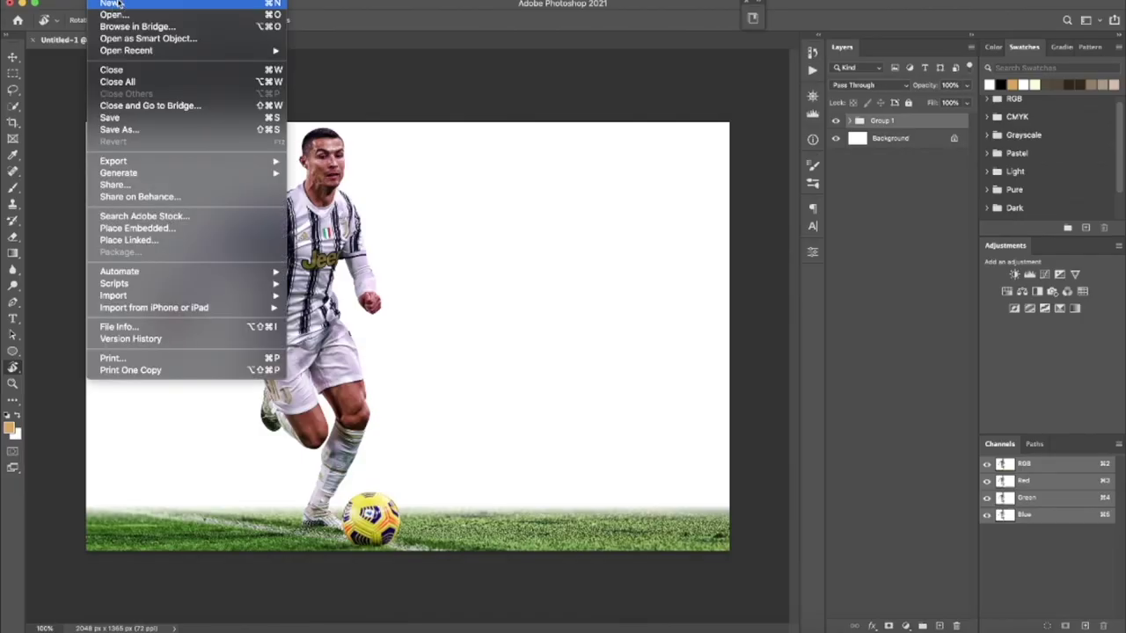
Step: Create a new white document 1350 px wide, 1080 px high at 300 ppi
left_click(114, 3)
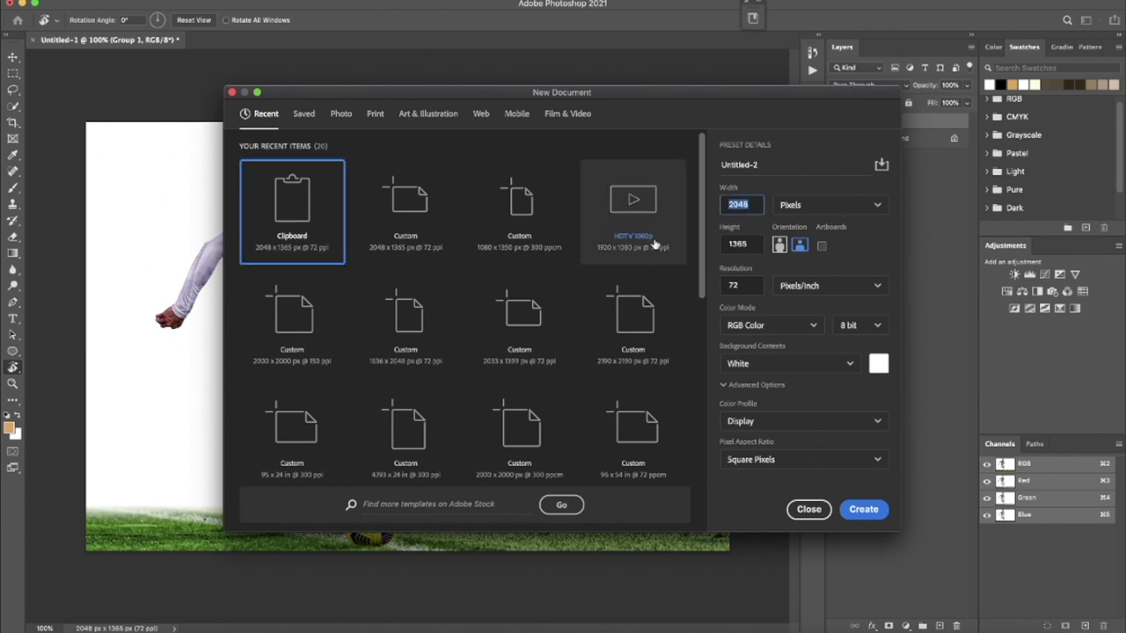
double_click(743, 204)
type("1350")
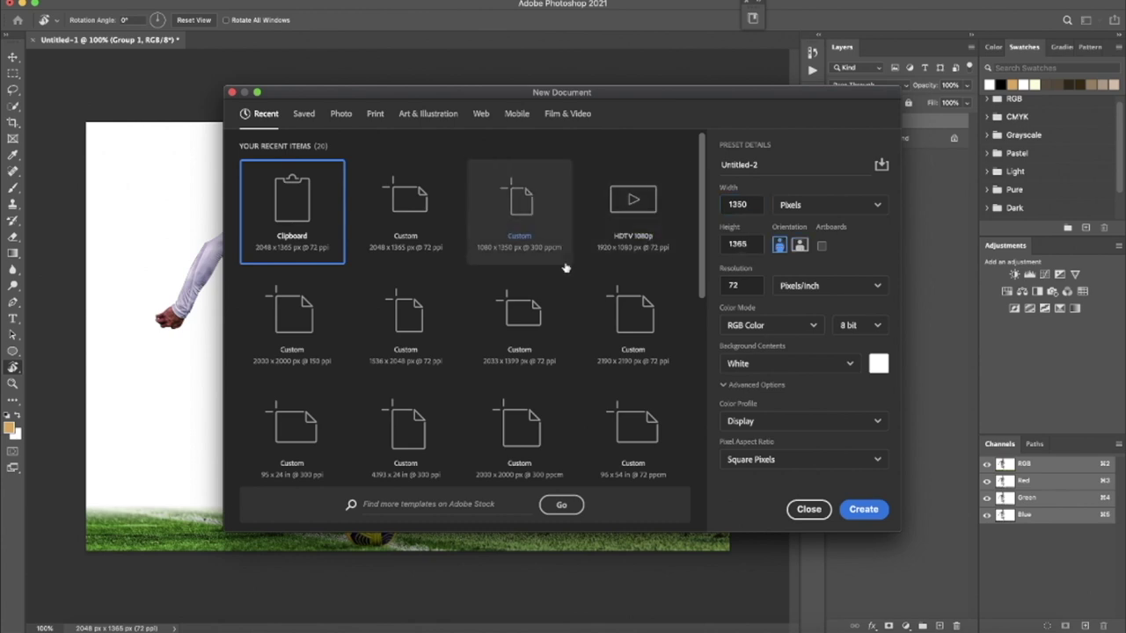
left_click(772, 251)
double_click(749, 245)
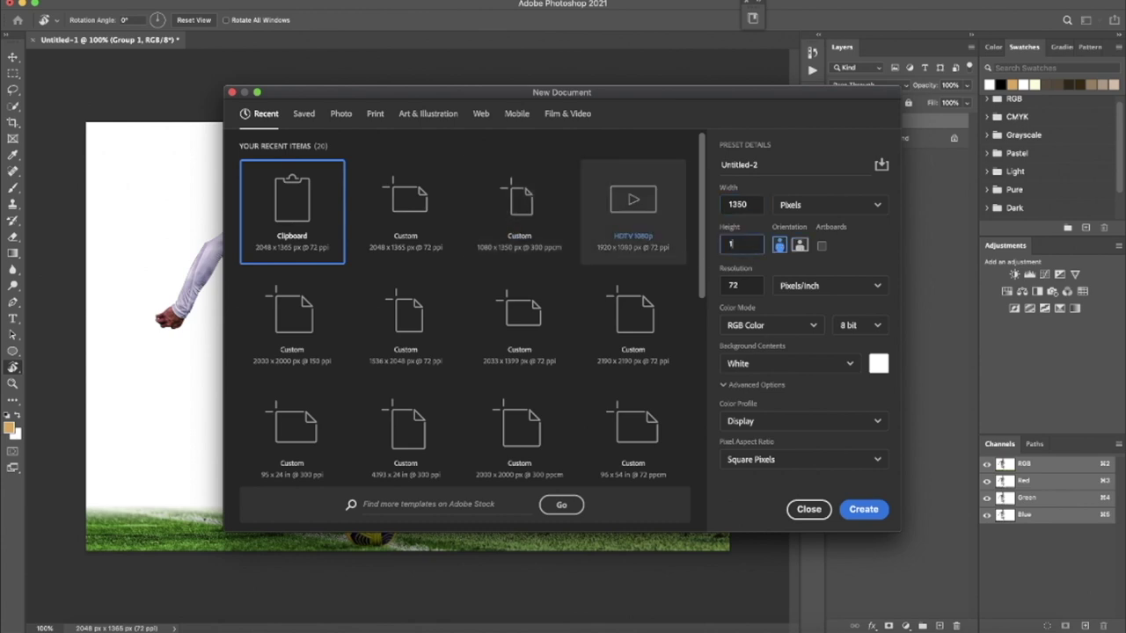
type("080")
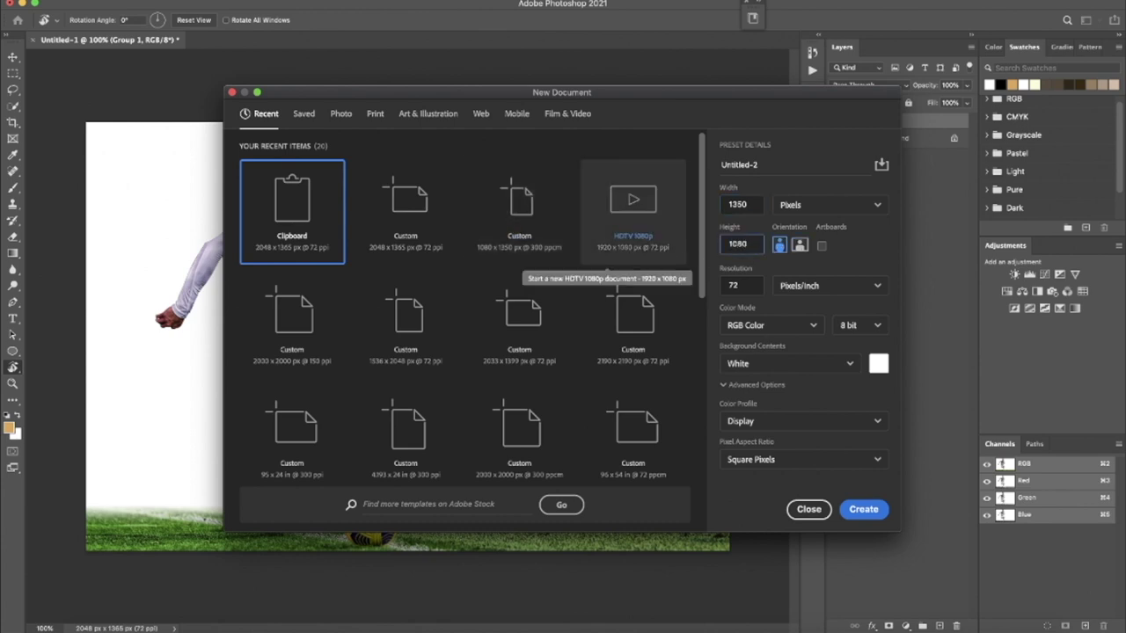
key("Tab")
type("300")
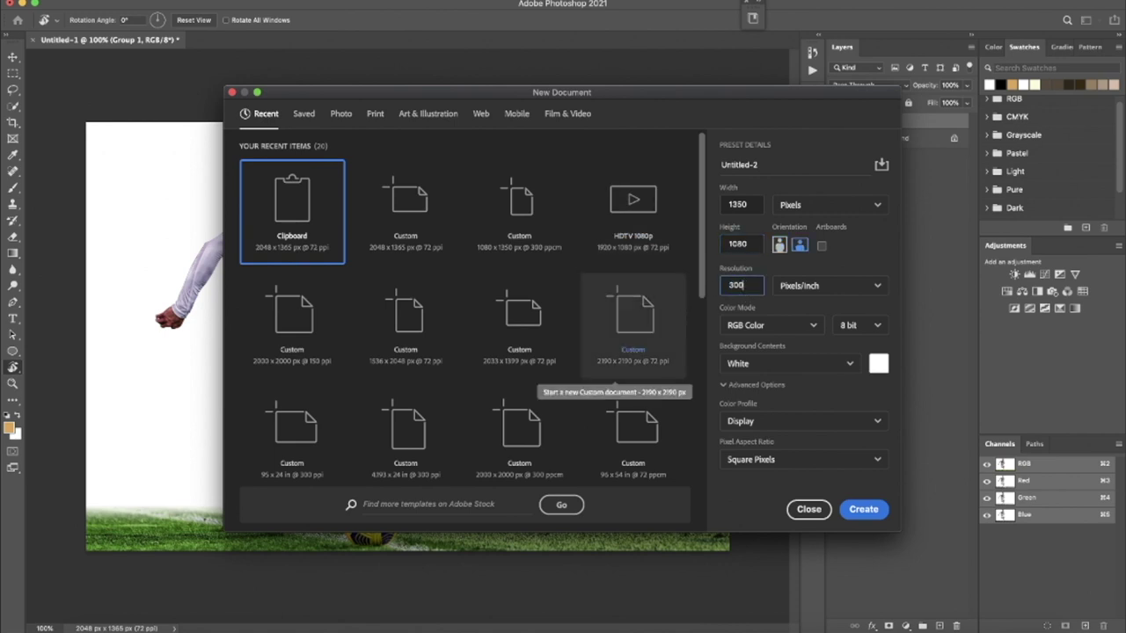
key("Return")
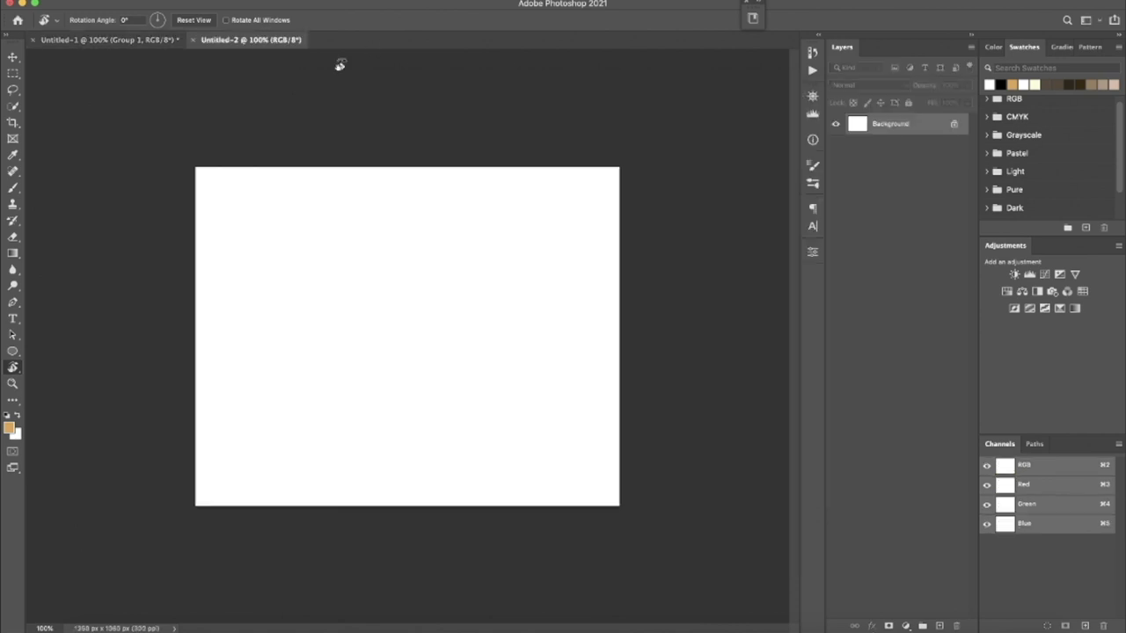
left_click(151, 6)
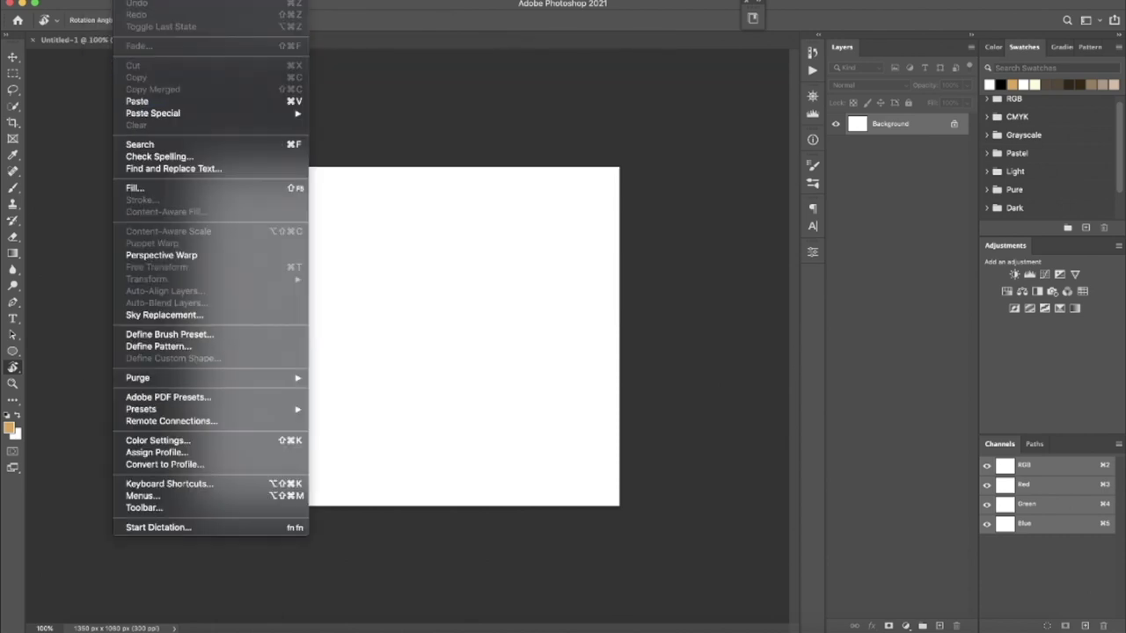
Step: Rotate the canvas 90° to portrait and drag the footballer group into it
mouse_move(183, 109)
left_click(350, 121)
left_click(106, 40)
left_click(13, 58)
mouse_move(398, 301)
left_mouse_down()
mouse_move(284, 32)
mouse_move(511, 358)
mouse_move(503, 378)
mouse_move(498, 360)
left_mouse_up()
Step: Tilt the footballer about -6.7°, scale to roughly 97%, and position him to fill the frame
key("ctrl+t")
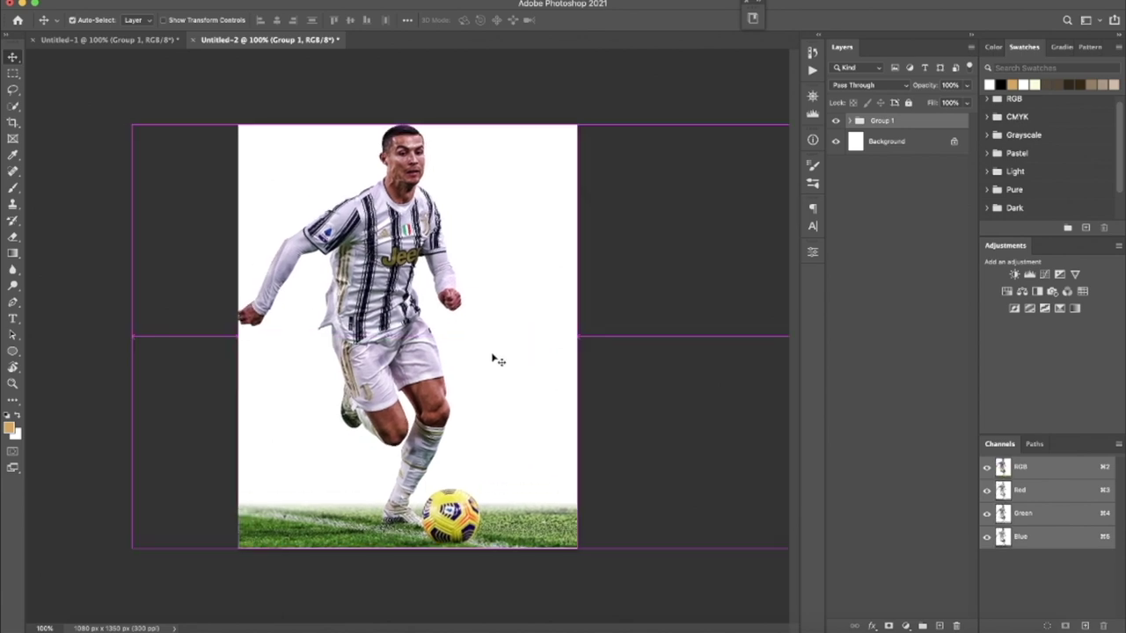
left_click_drag(404, 105, 387, 97)
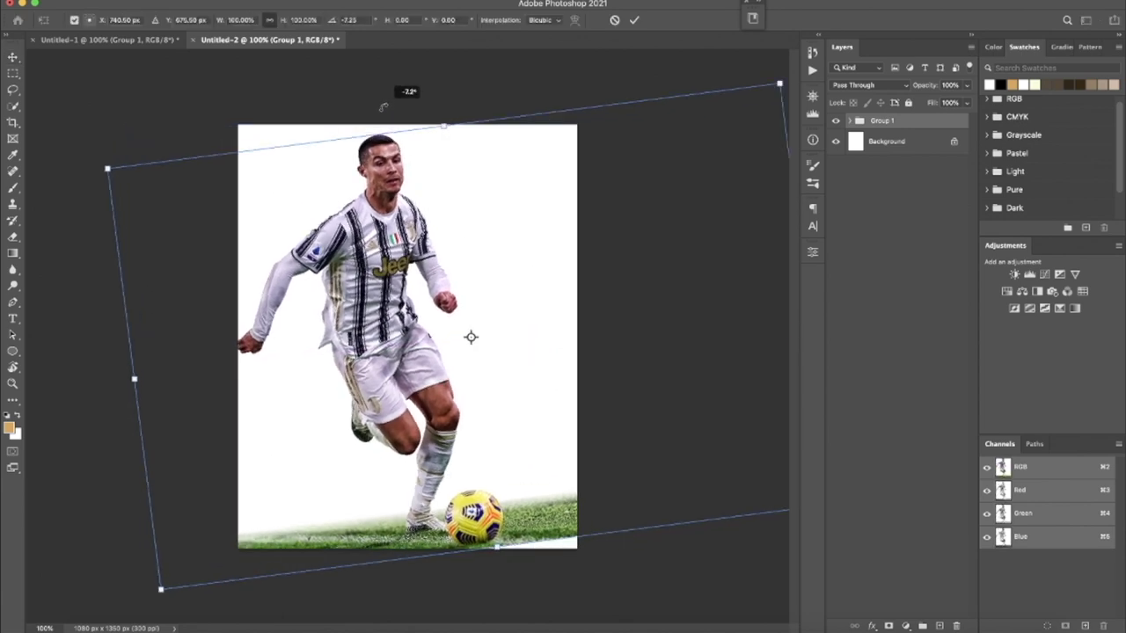
left_click_drag(500, 280, 535, 281)
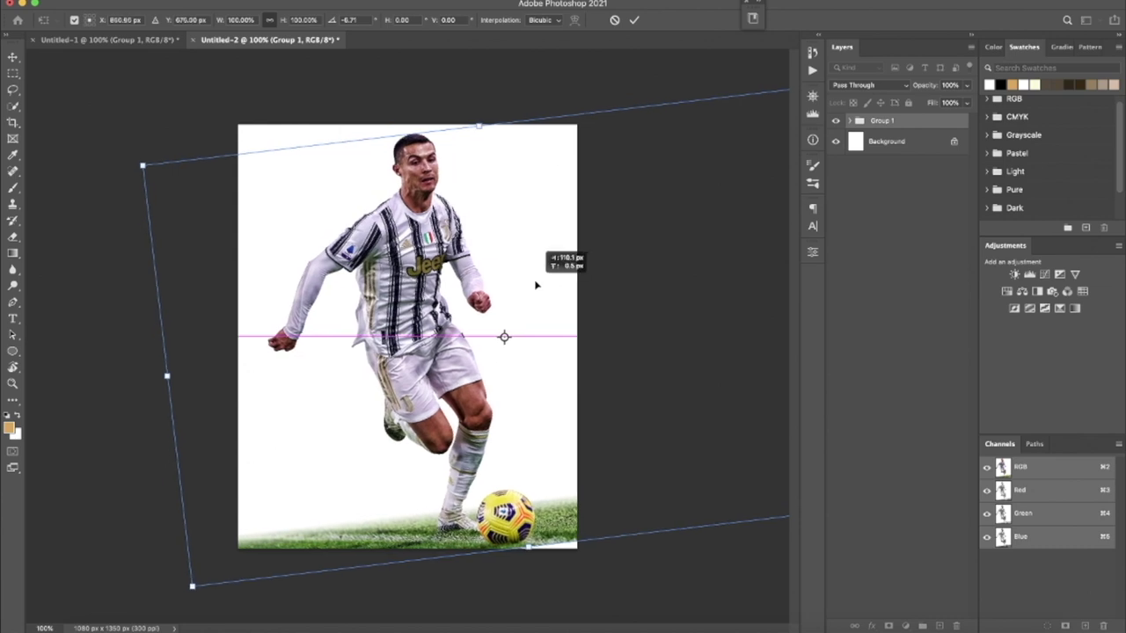
left_click_drag(475, 126, 485, 159)
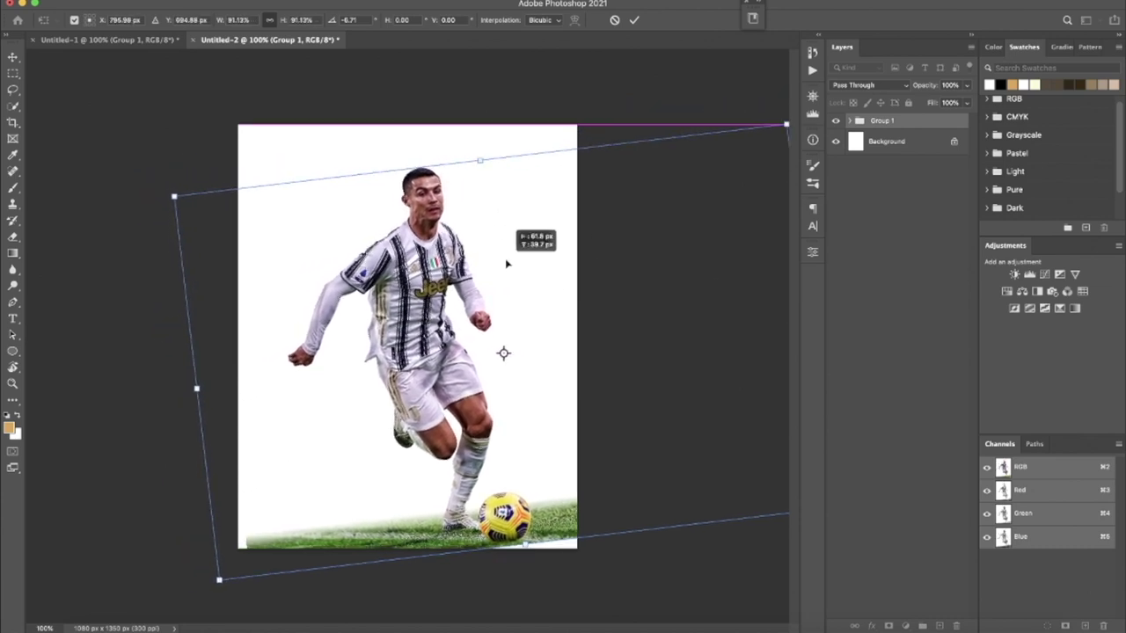
left_click_drag(527, 258, 505, 247)
left_click_drag(458, 146, 457, 128)
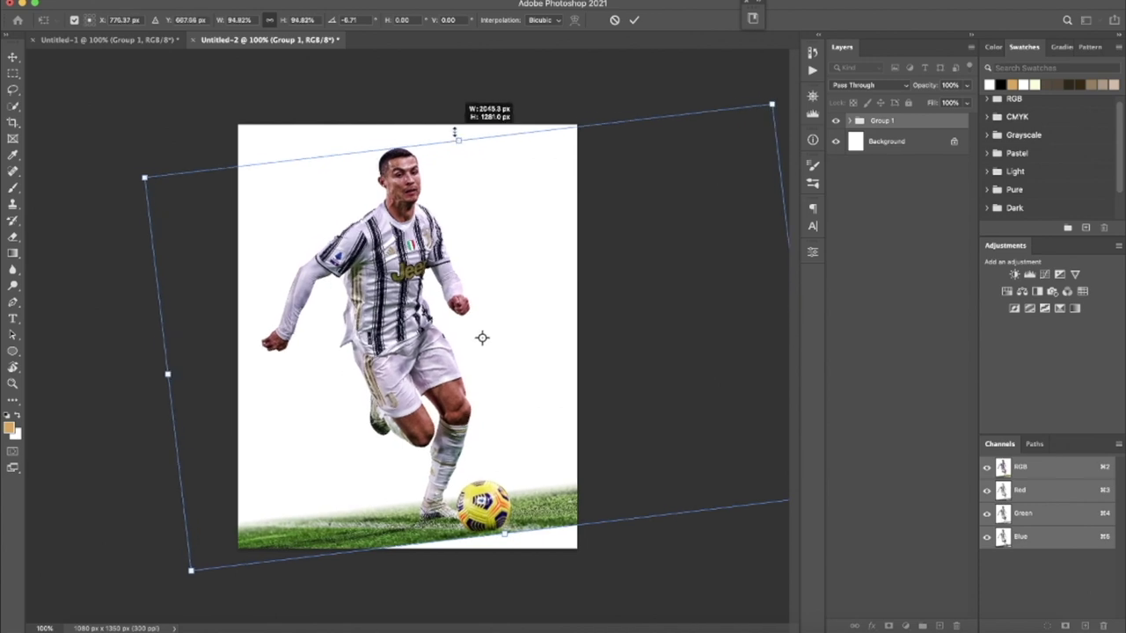
left_click_drag(467, 232, 472, 241)
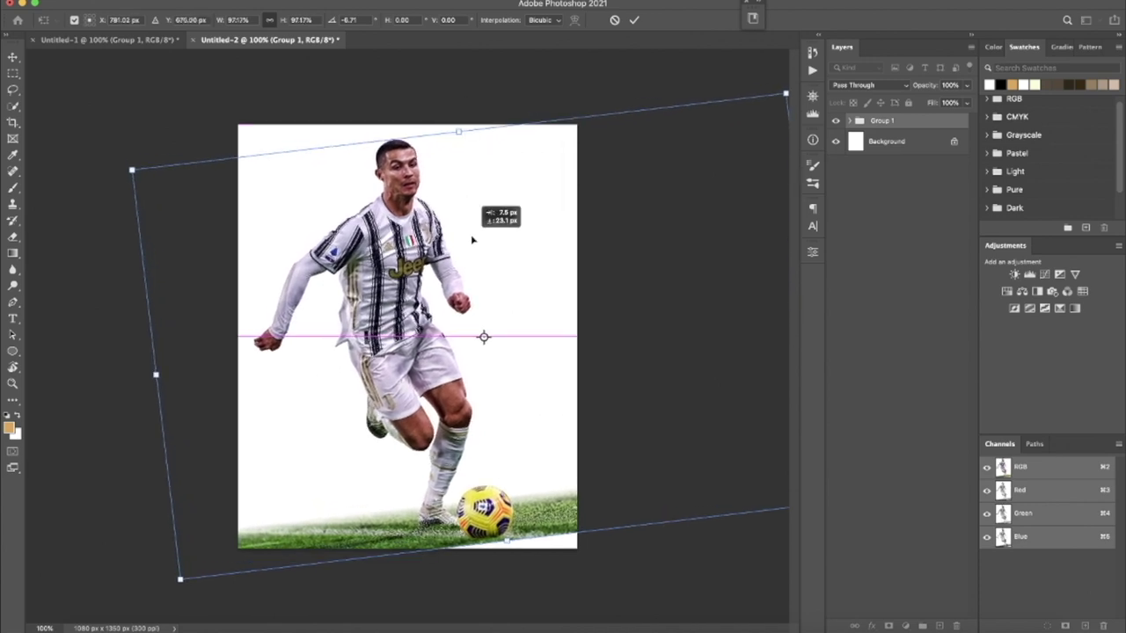
left_click(634, 21)
key("r")
mouse_move(397, 190)
left_mouse_down()
mouse_move(511, 231)
mouse_move(358, 197)
left_mouse_up()
left_click_drag(413, 313, 485, 241)
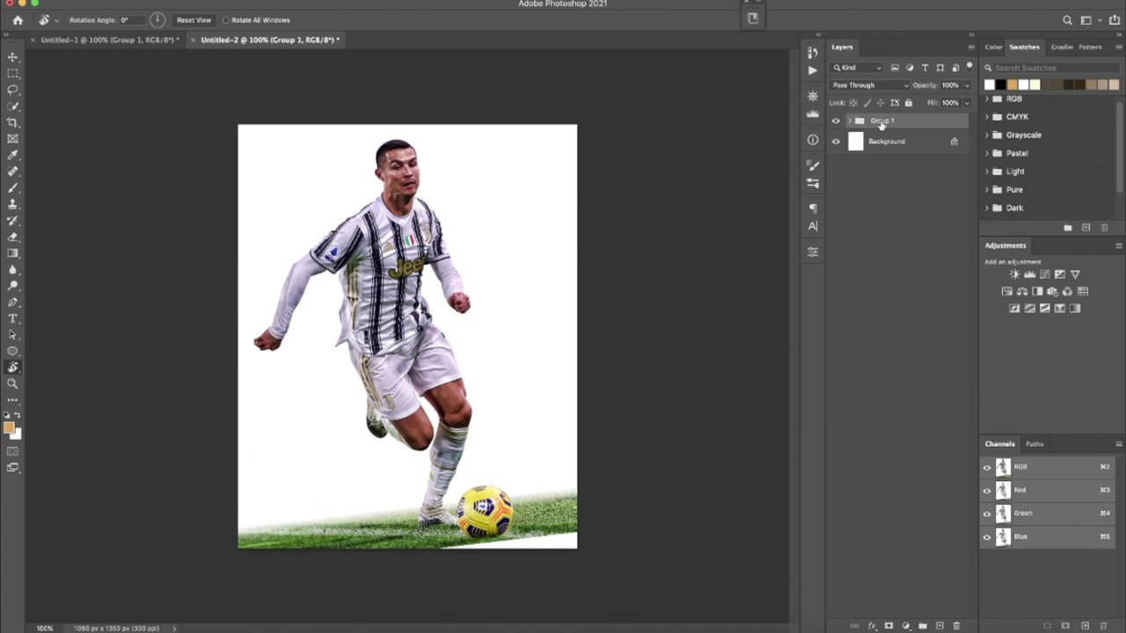
Step: Duplicate Group 1, convert both groups to smart objects, and rasterize the copy
left_click_drag(880, 125, 884, 139, "alt")
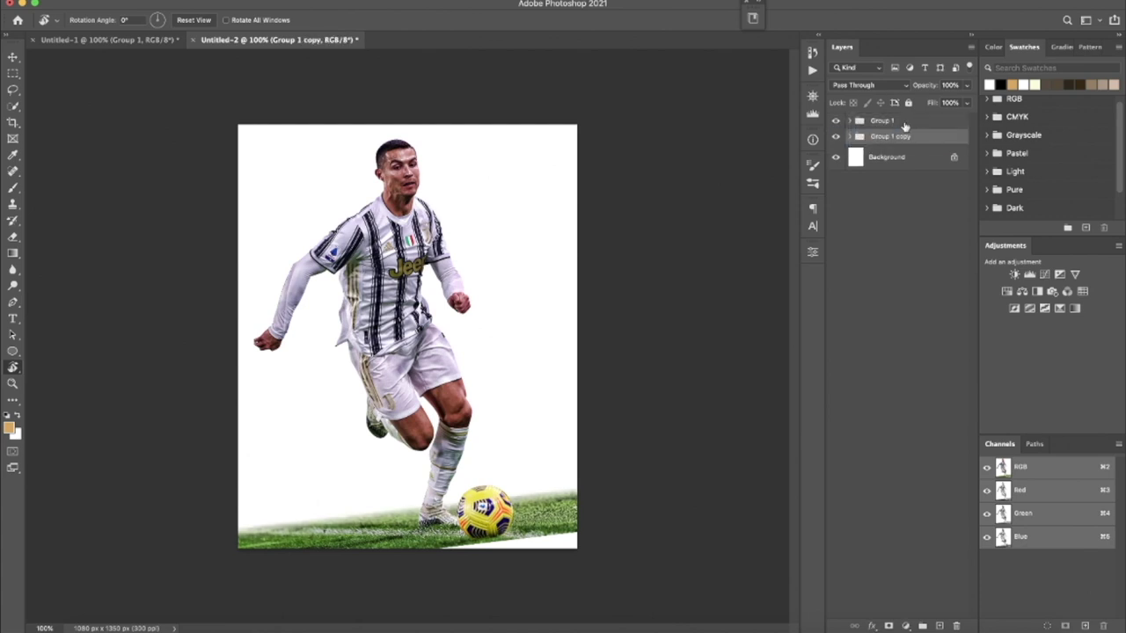
right_click(906, 125)
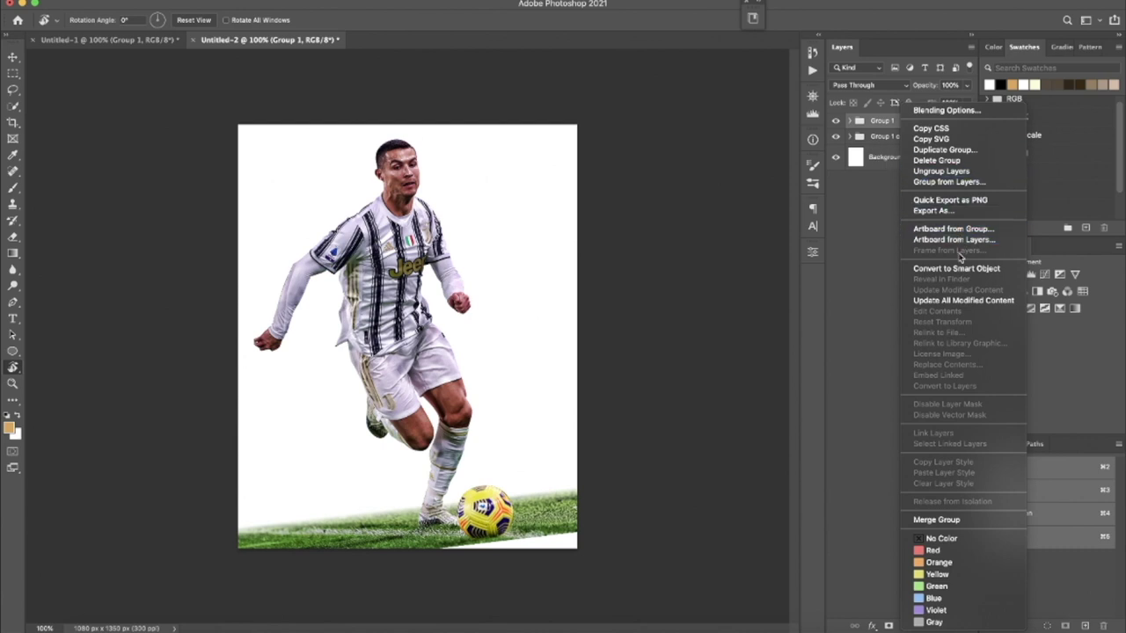
left_click(958, 268)
left_click(881, 150)
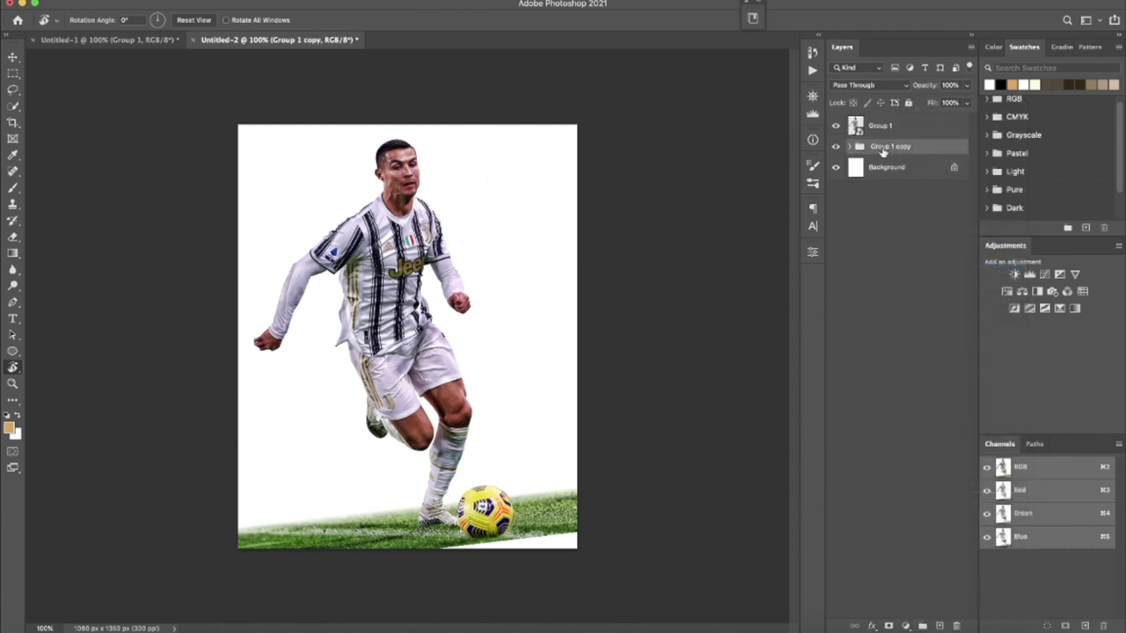
right_click(879, 148)
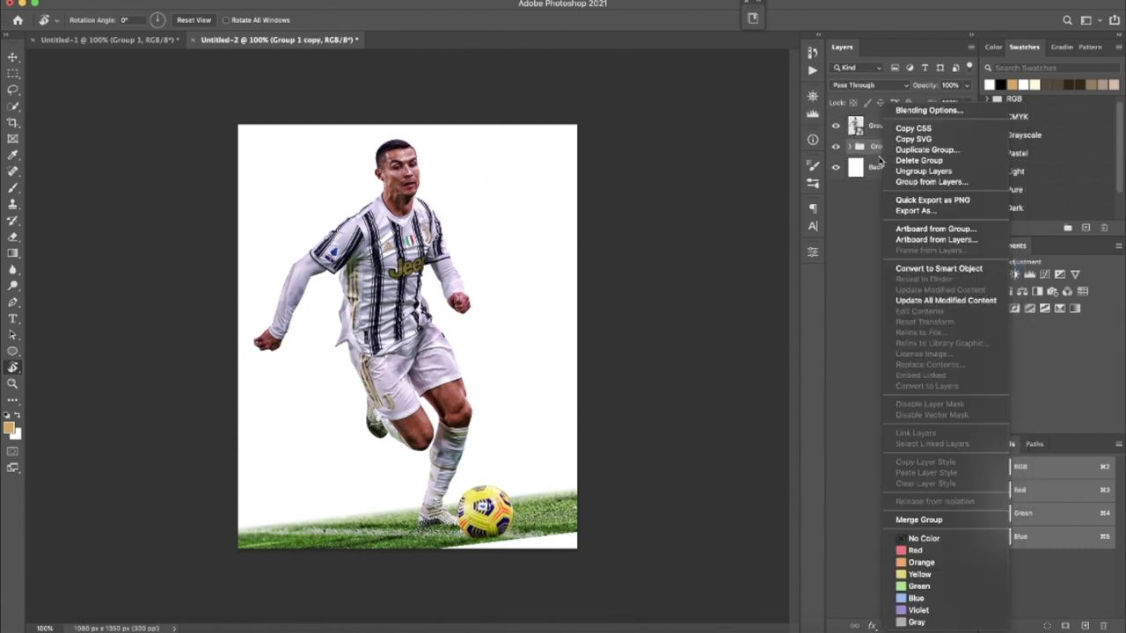
left_click(935, 271)
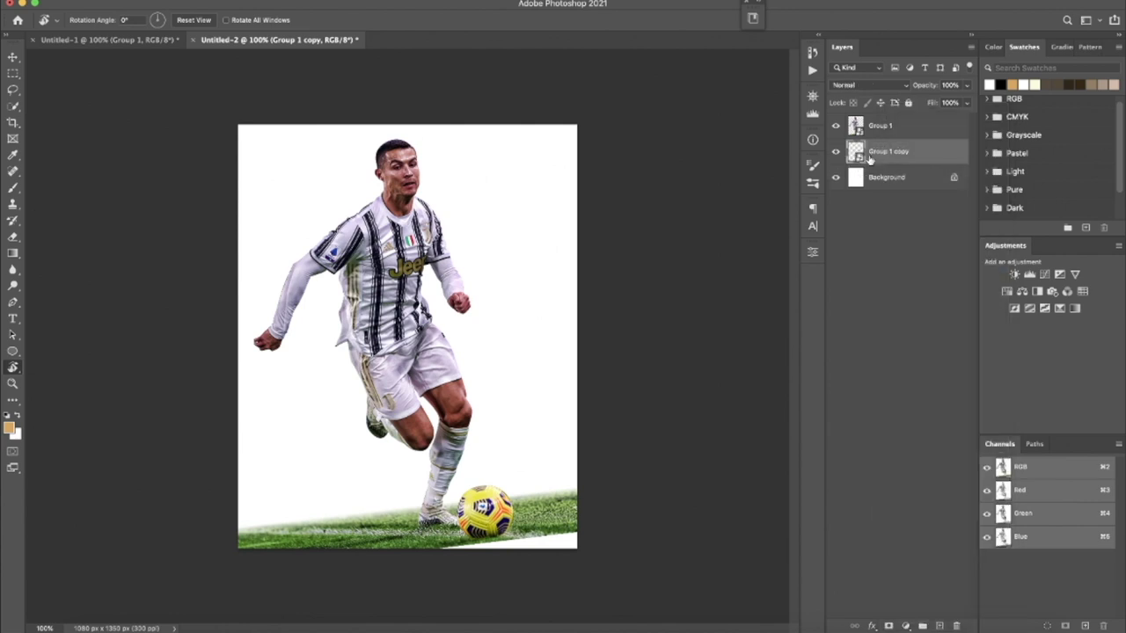
right_click(871, 151)
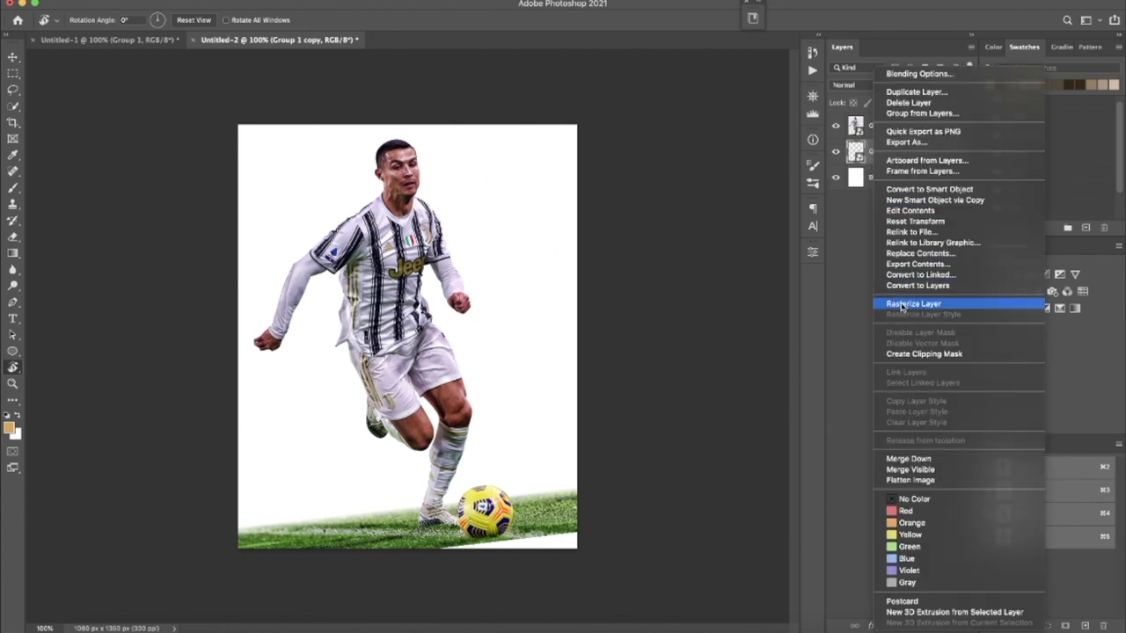
left_click(911, 306)
Step: Move the duplicate footballer to the right and enlarge it to about 116%
key("v")
left_click_drag(567, 535, 584, 543)
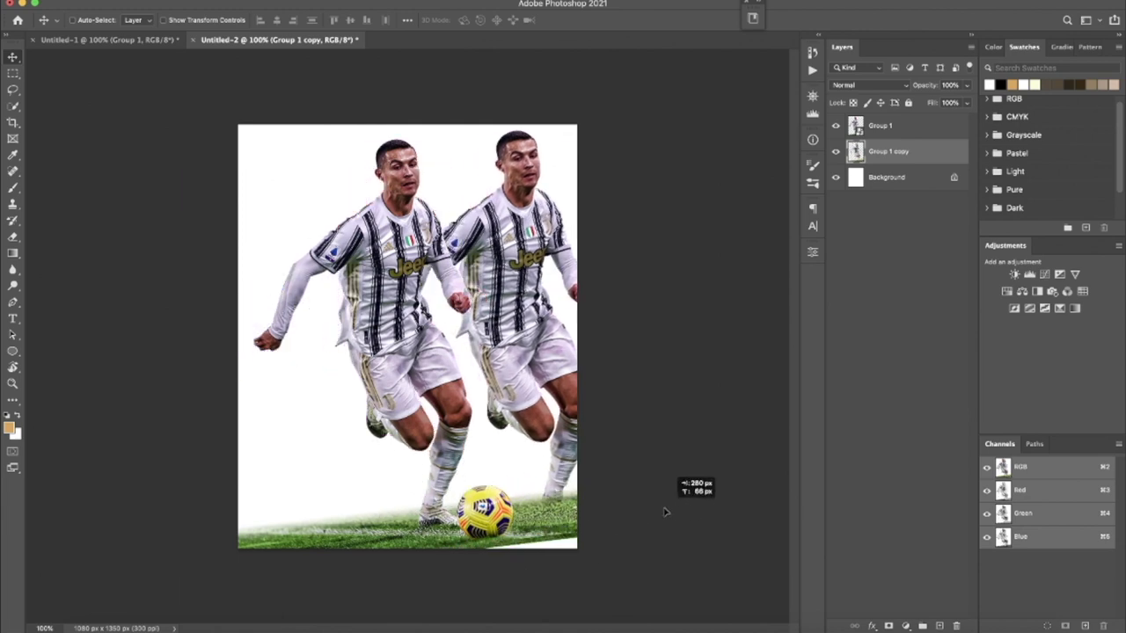
mouse_move(585, 543)
left_mouse_down()
mouse_move(674, 524)
mouse_move(659, 519)
left_mouse_up()
key("ctrl+t")
left_click_drag(331, 134, 211, 88)
mouse_move(528, 389)
left_mouse_down()
mouse_move(603, 410)
mouse_move(638, 405)
left_mouse_up()
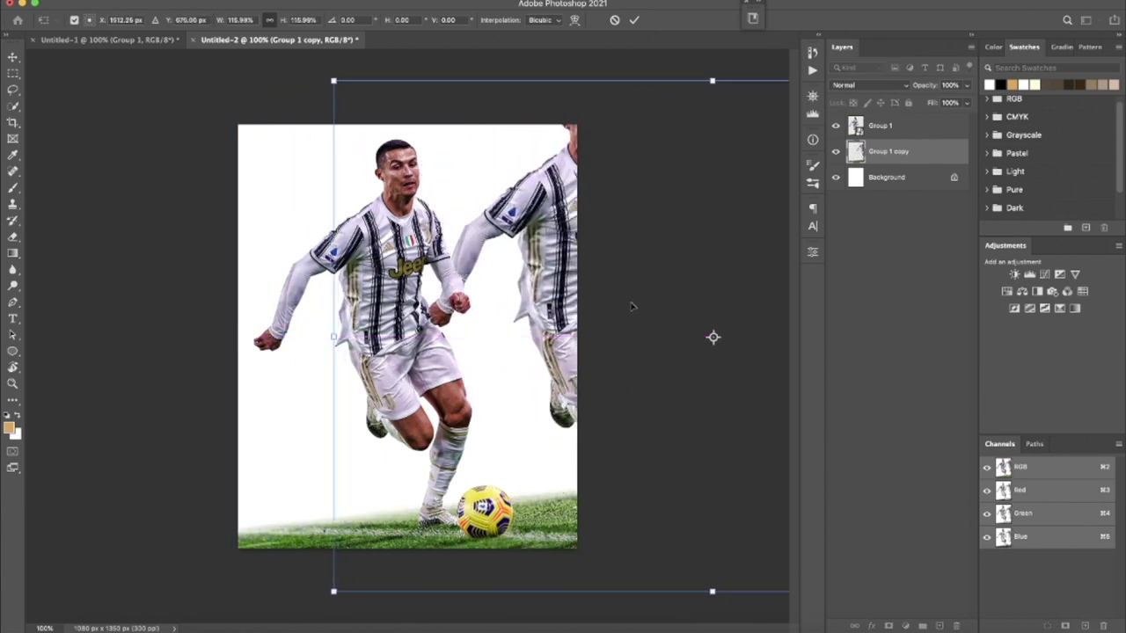
left_click(634, 20)
key("l")
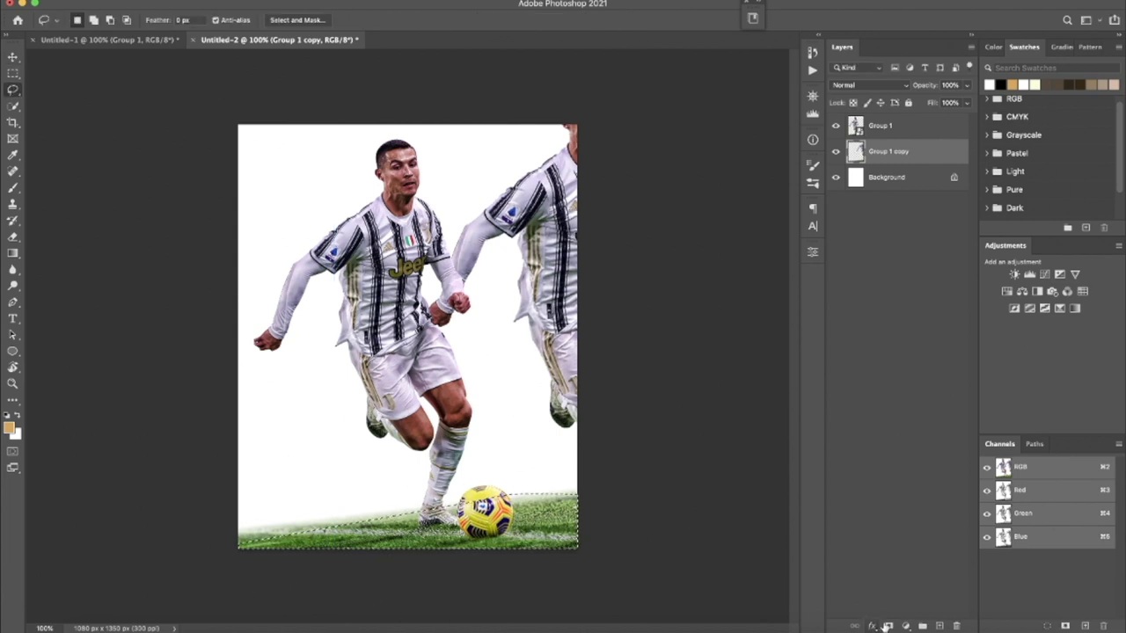
Step: Mask the duplicate to the grass selection and set up a soft brush
left_click(889, 626)
key("ctrl+plus")
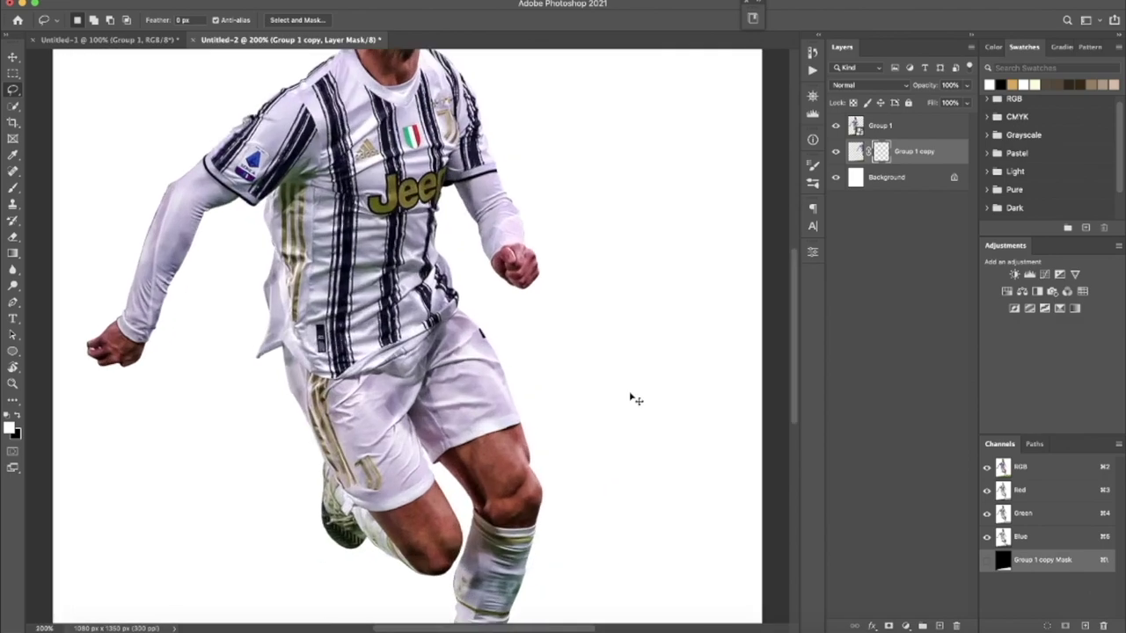
key("ctrl+plus")
key("ctrl+plus")
scroll(629, 391, "down", 5)
scroll(389, 276, "down", 5)
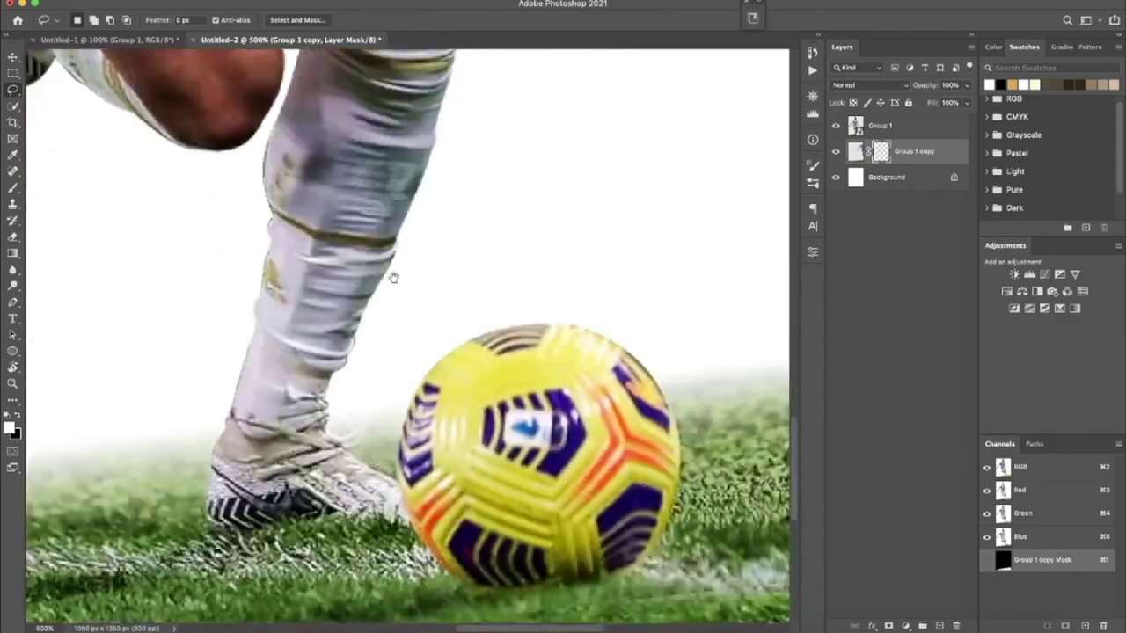
scroll(390, 276, "down", 5)
scroll(189, 337, "right", 3)
scroll(189, 337, "right", 3)
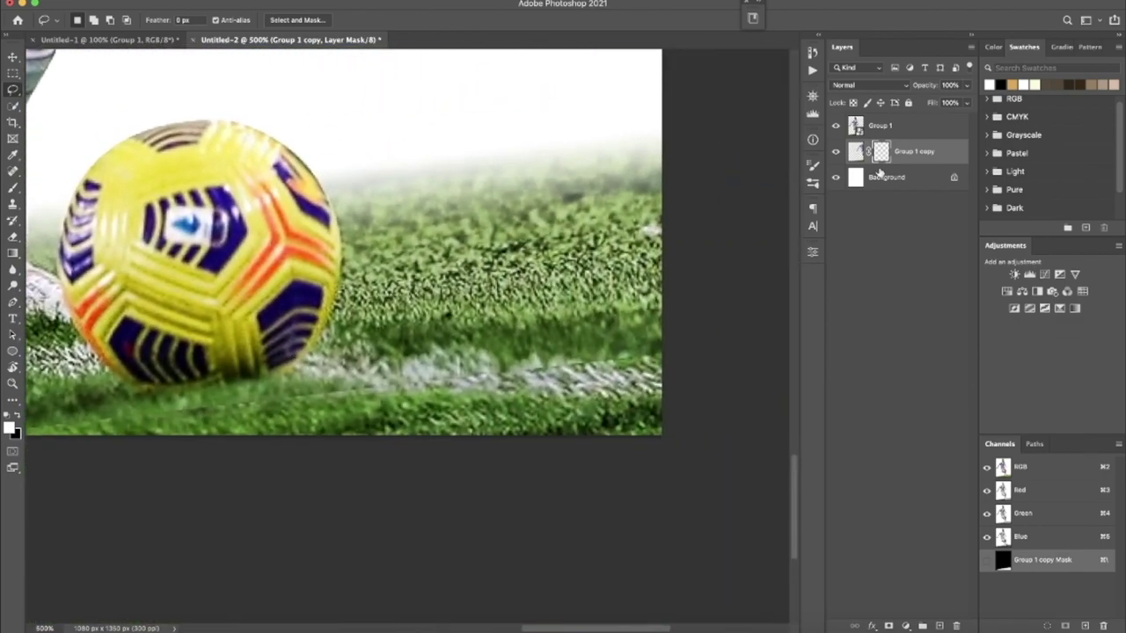
key("b")
right_click(571, 186)
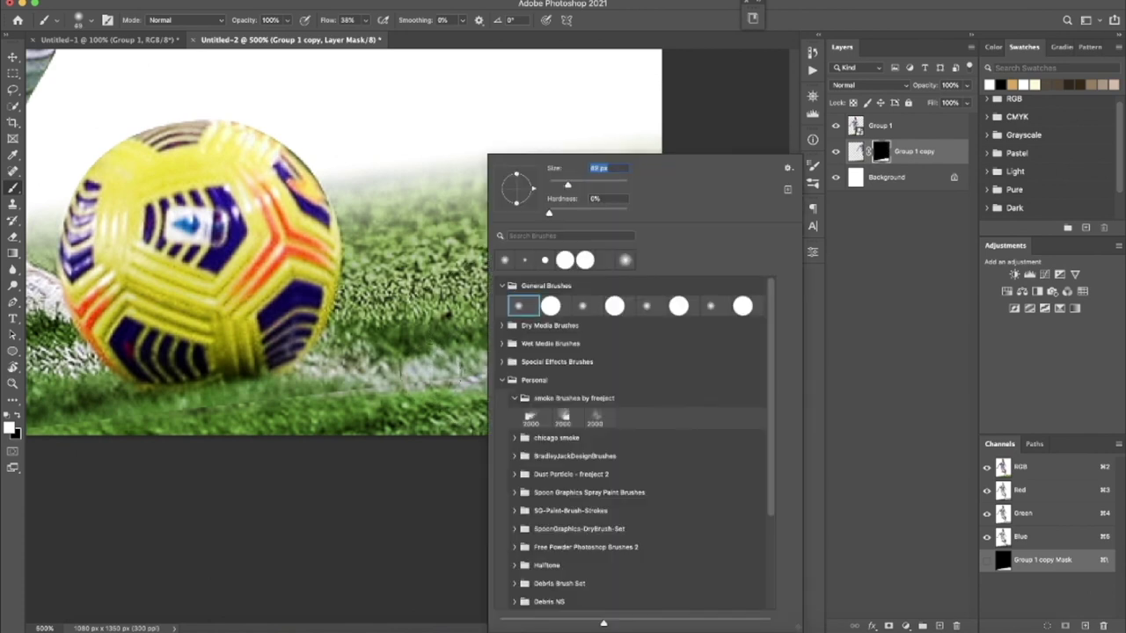
key("Return")
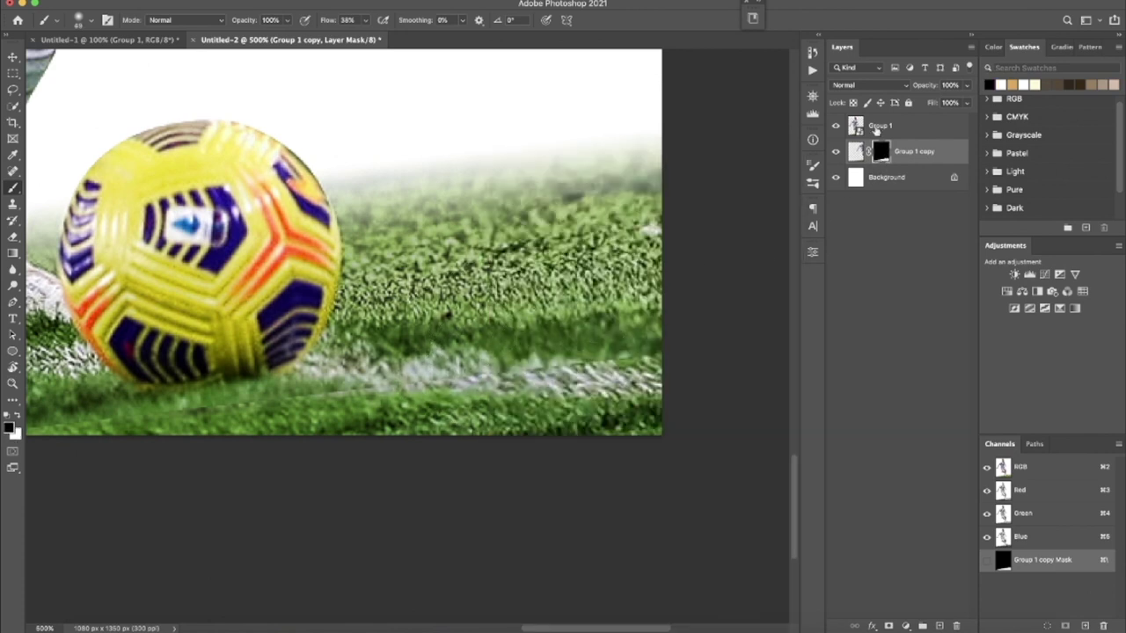
Step: Add a mask to Group 1 and paint out the field line and grass behind the ball
left_click(880, 125)
left_click(884, 626)
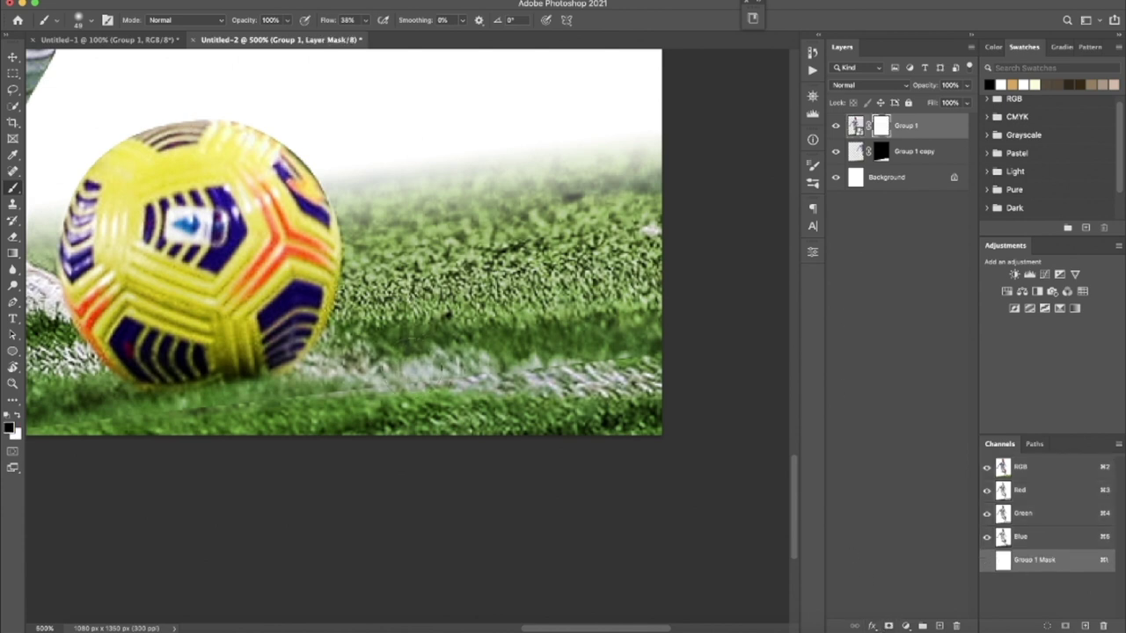
left_click_drag(401, 356, 285, 445)
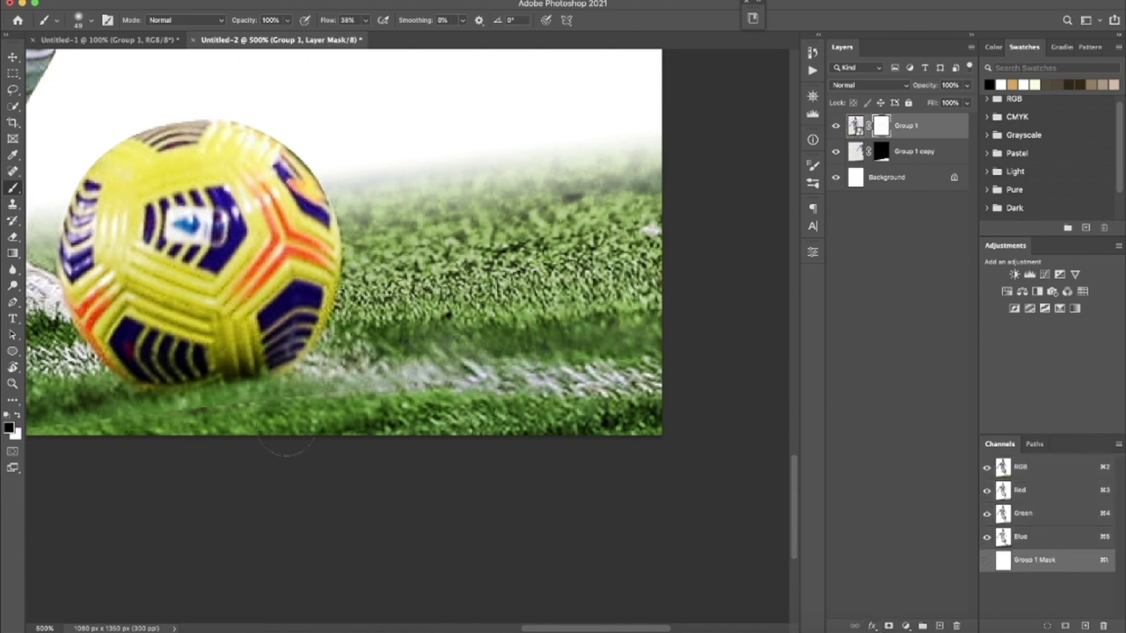
left_click_drag(202, 454, 452, 401)
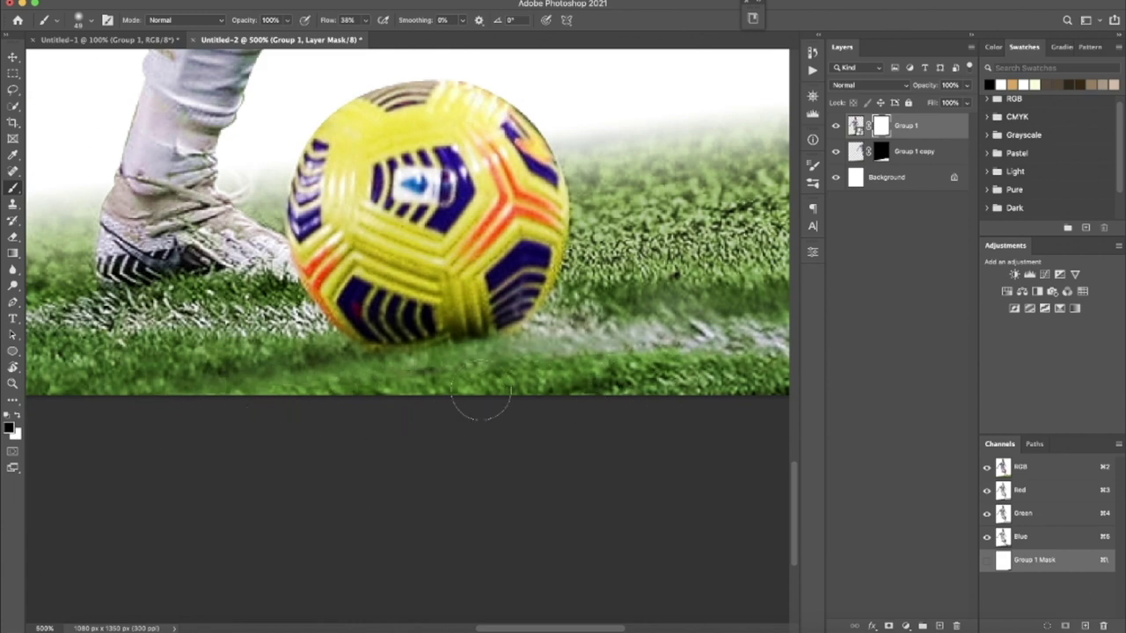
left_click_drag(762, 394, 431, 438)
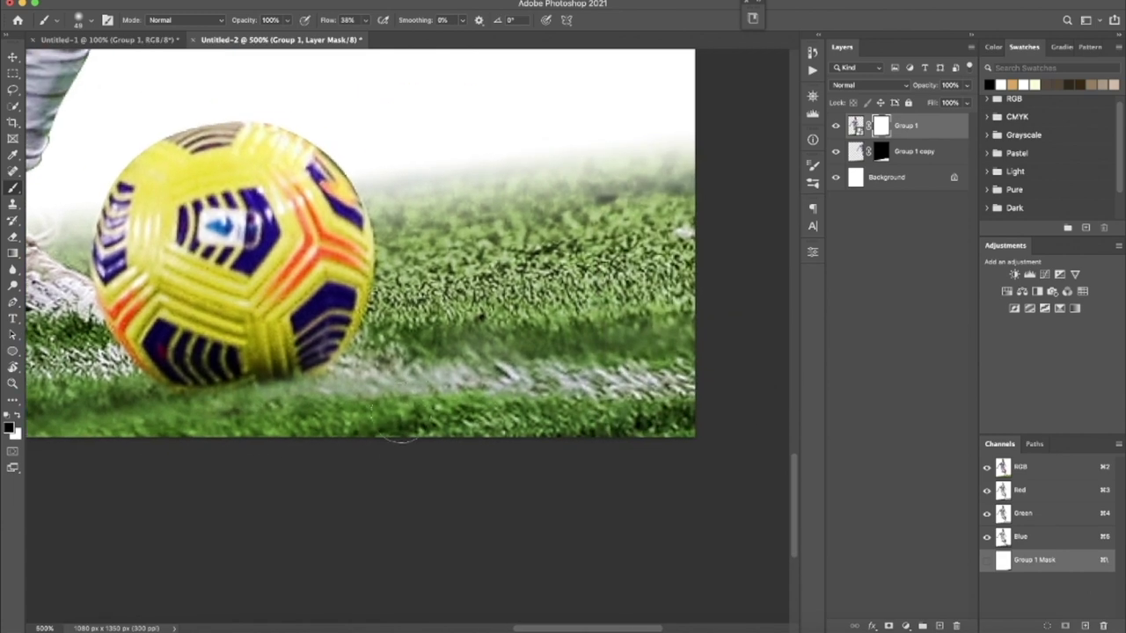
scroll(627, 378, "left", 10)
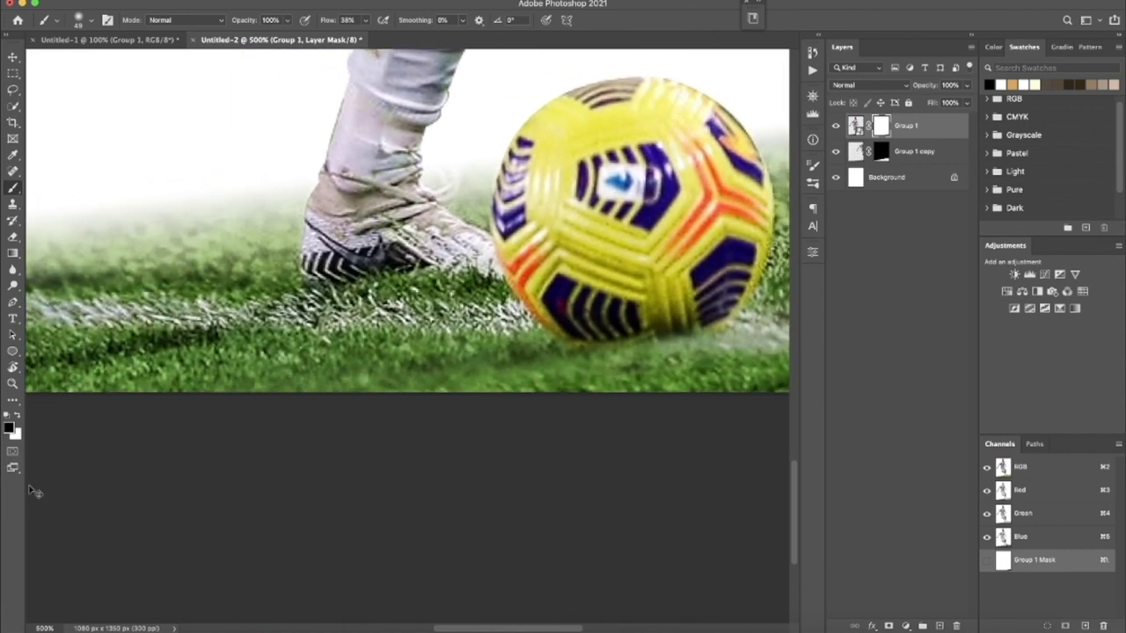
key("ctrl+1")
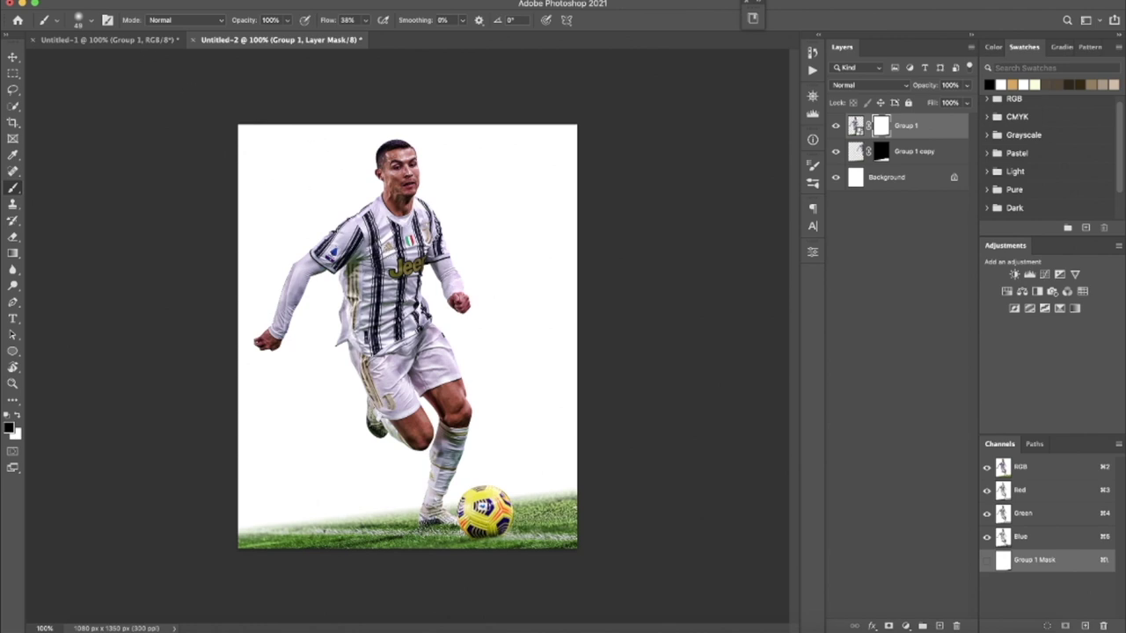
left_click(110, 2)
Step: Bring the stadium PNG into the composition as Layer 1 beneath the player layers
left_click(107, 14)
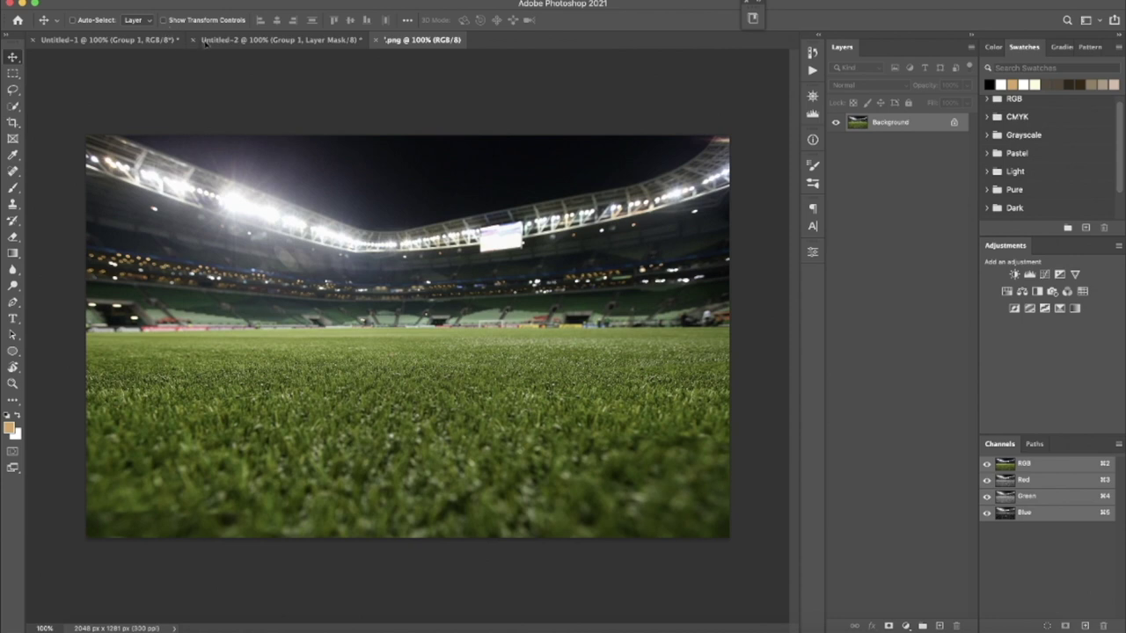
left_click_drag(217, 44, 404, 334)
left_click(679, 354)
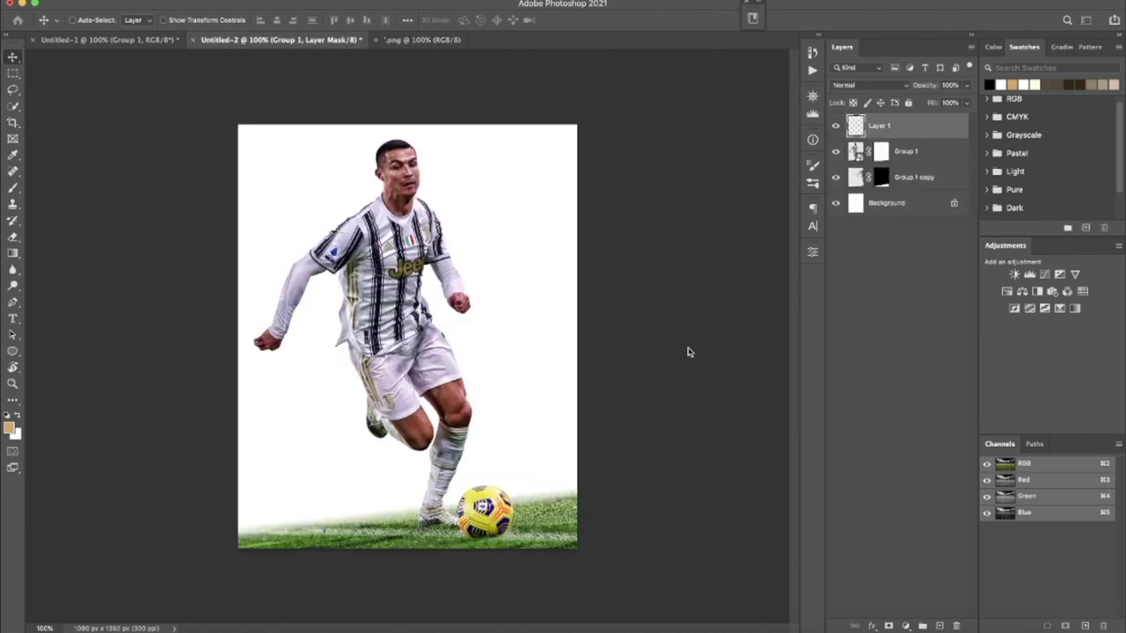
left_click_drag(881, 129, 880, 189)
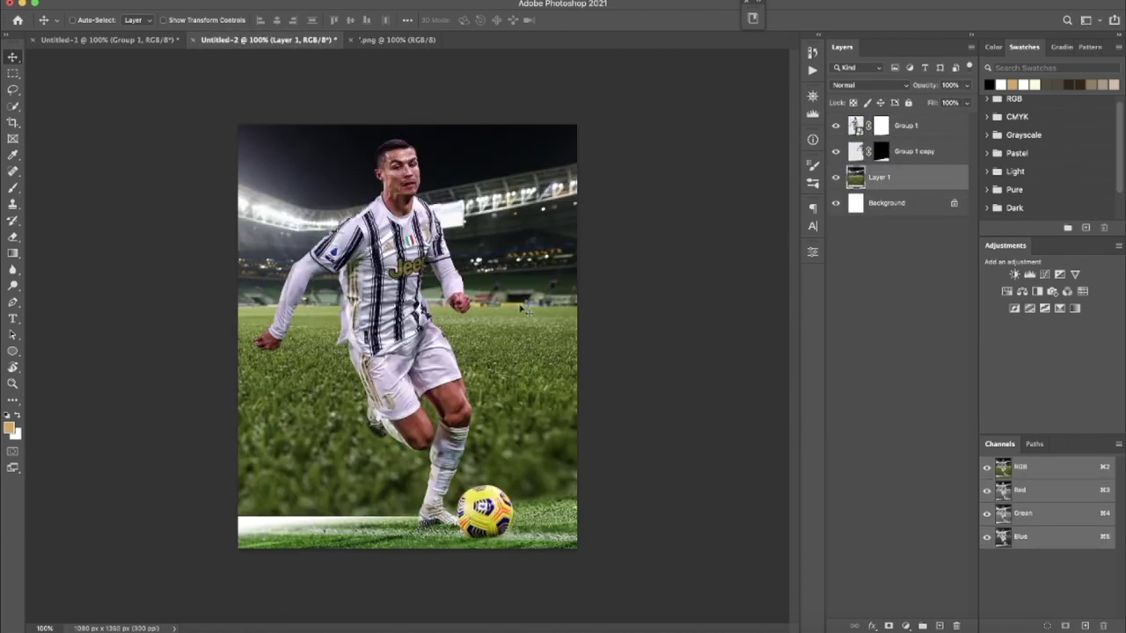
left_click_drag(536, 292, 538, 383)
Step: Enlarge the stadium to 117%, tilt it about 4°, and position it lower
key("ctrl+t")
mouse_move(715, 258)
left_mouse_down()
mouse_move(602, 411)
mouse_move(703, 352)
left_mouse_up()
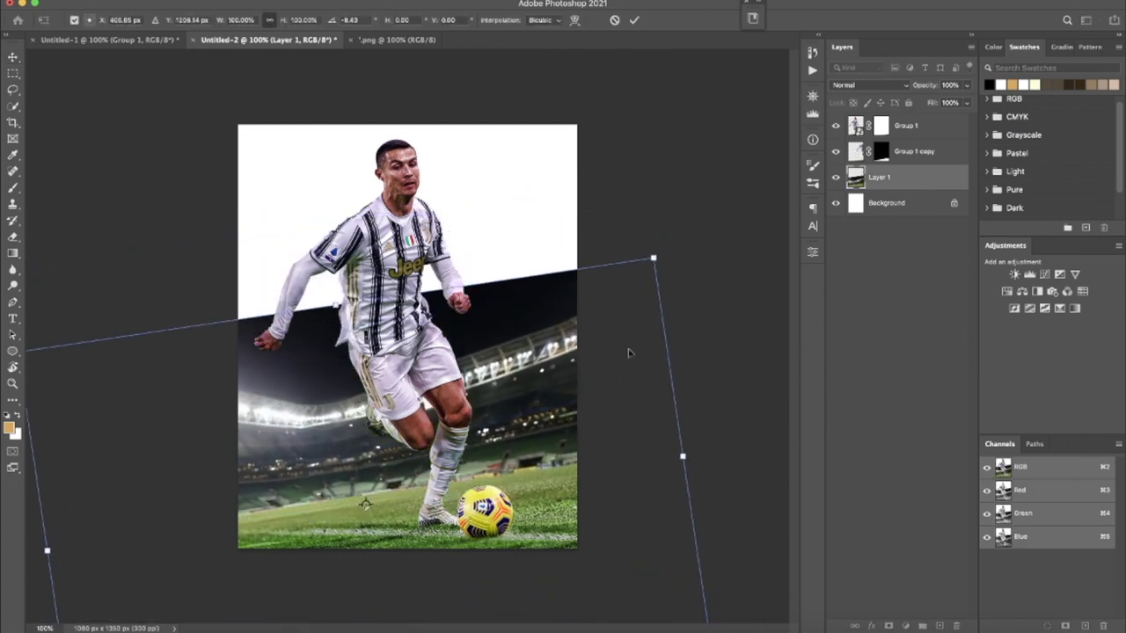
mouse_move(675, 284)
left_mouse_down()
mouse_move(640, 339)
mouse_move(701, 332)
mouse_move(711, 314)
left_mouse_up()
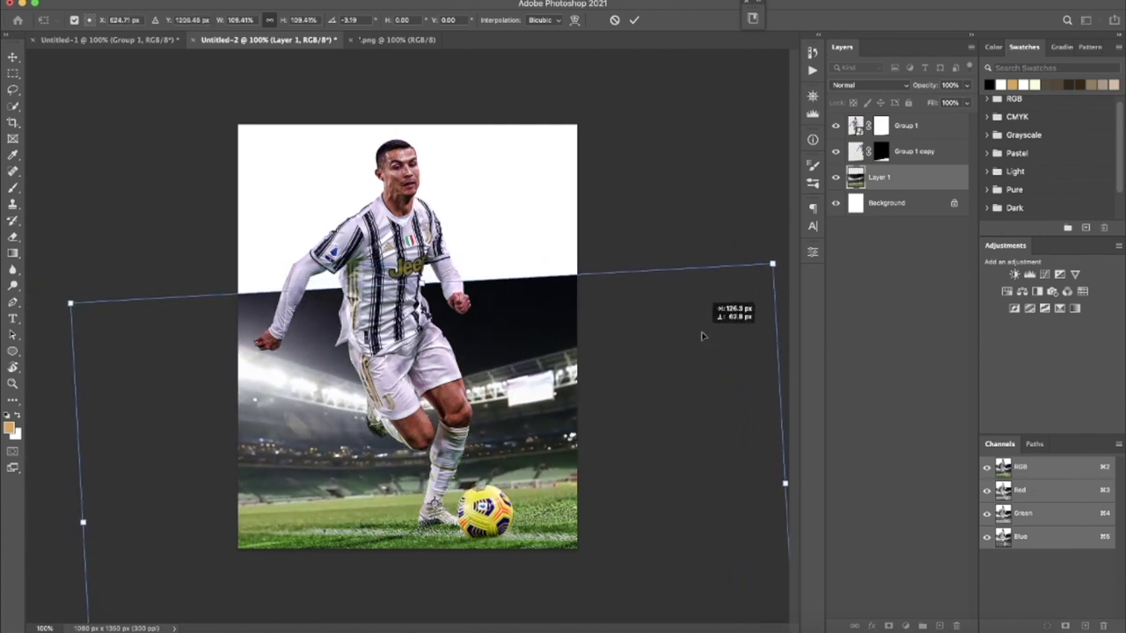
left_click_drag(776, 257, 819, 227)
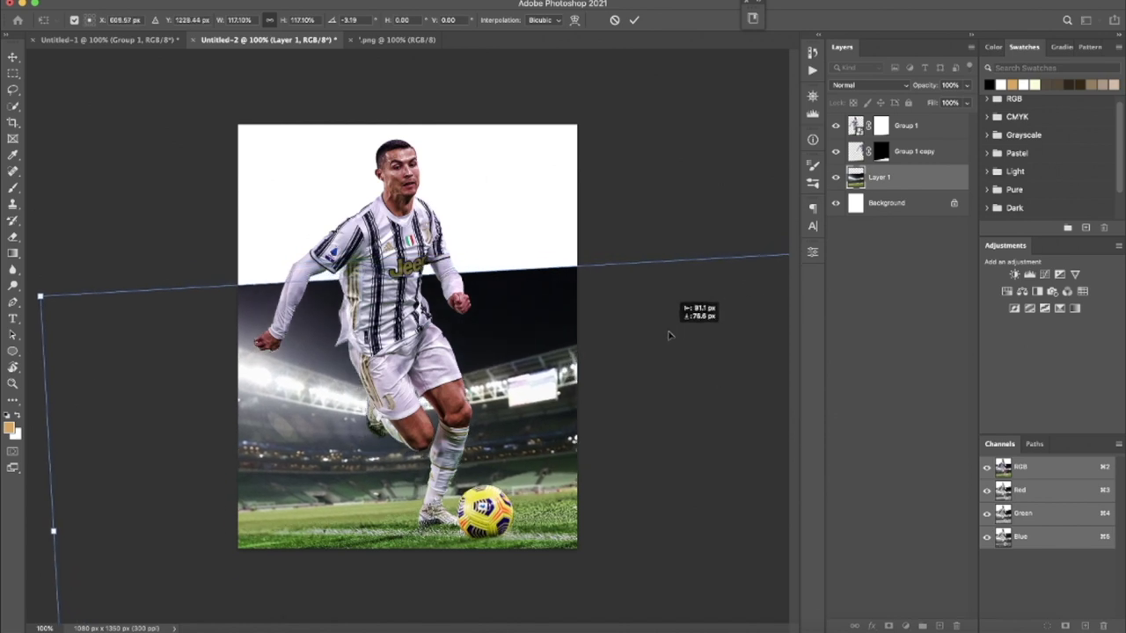
left_click_drag(709, 300, 680, 319)
left_click_drag(601, 191, 588, 173)
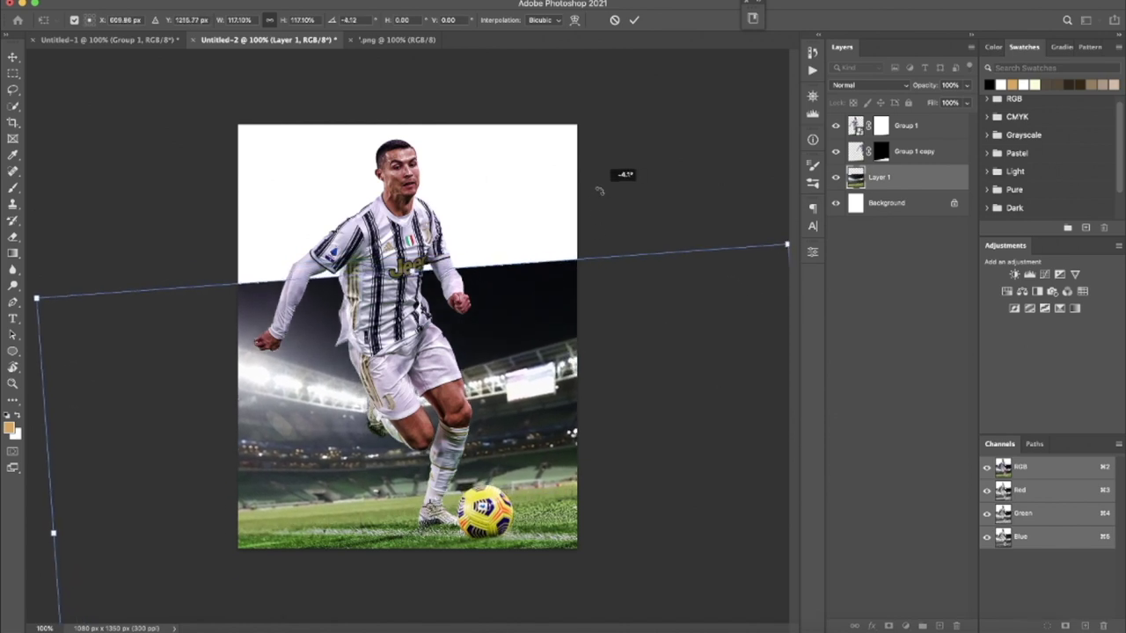
left_click(637, 17)
left_click(882, 204)
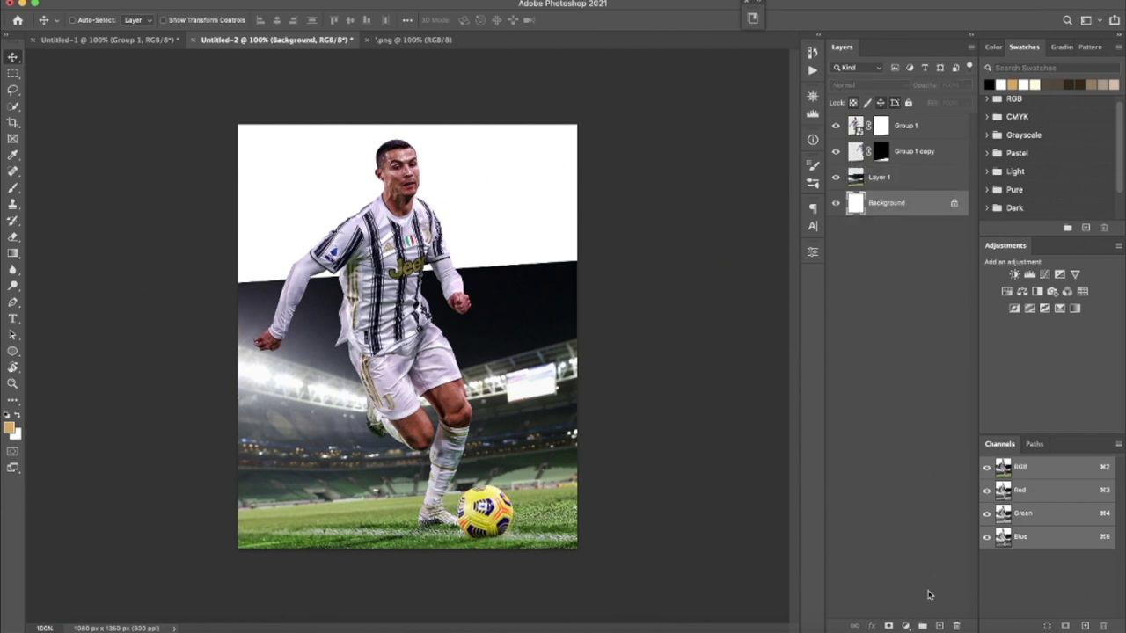
Step: Add a near-black Solid Color fill layer above the Background
left_click(906, 625)
left_click(928, 384)
left_click_drag(665, 348, 674, 470)
left_click(902, 315)
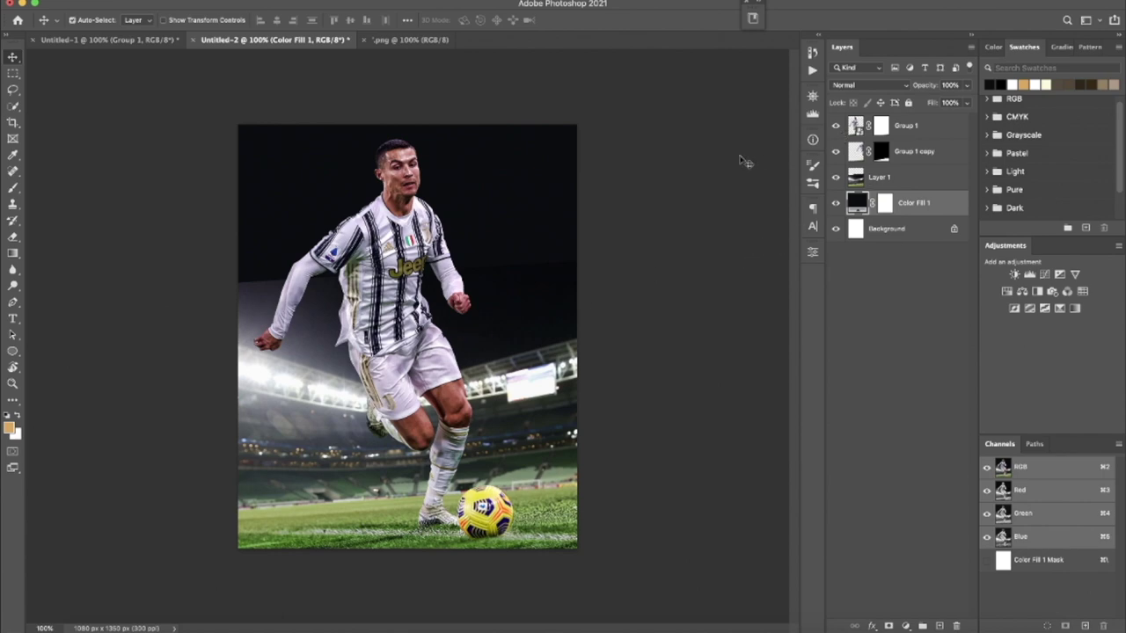
Step: Duplicate Group 1 as Group 1 copy 2 and clone away the faint line in the grass
key("ctrl+plus")
key("ctrl+plus")
left_click_drag(397, 353, 473, 238)
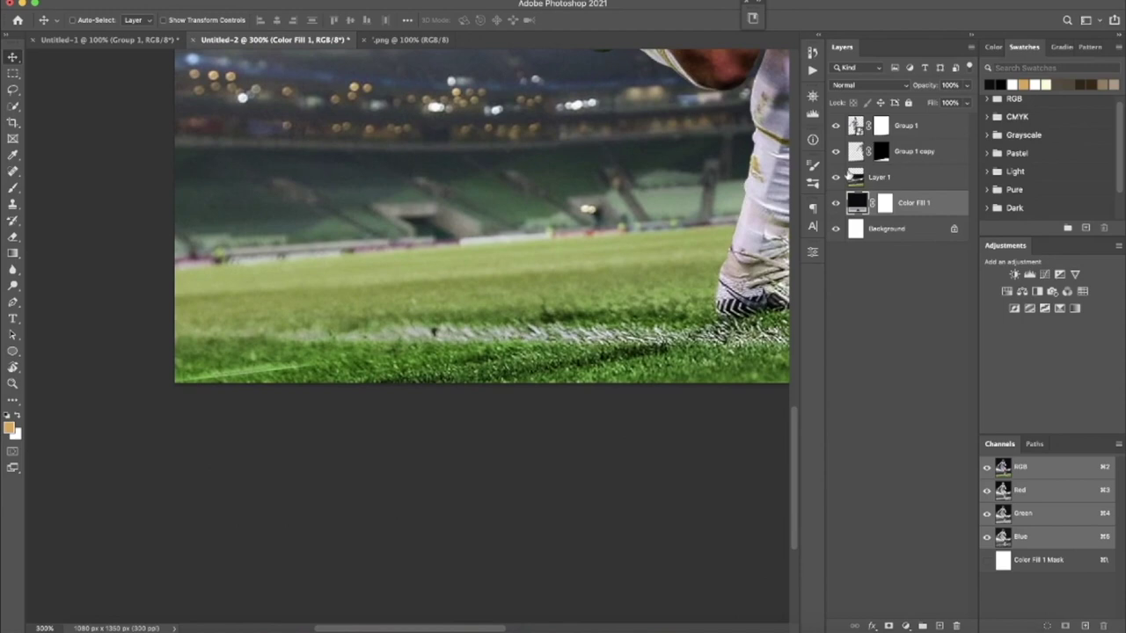
left_click(836, 126)
left_click(836, 126)
left_click(882, 126)
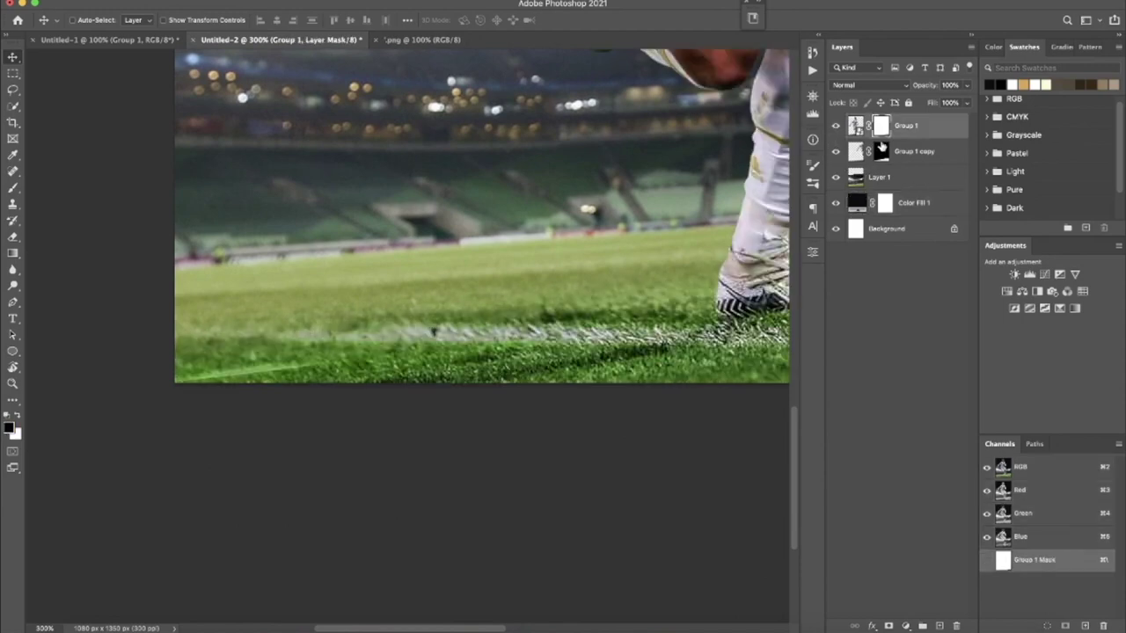
left_click(13, 205)
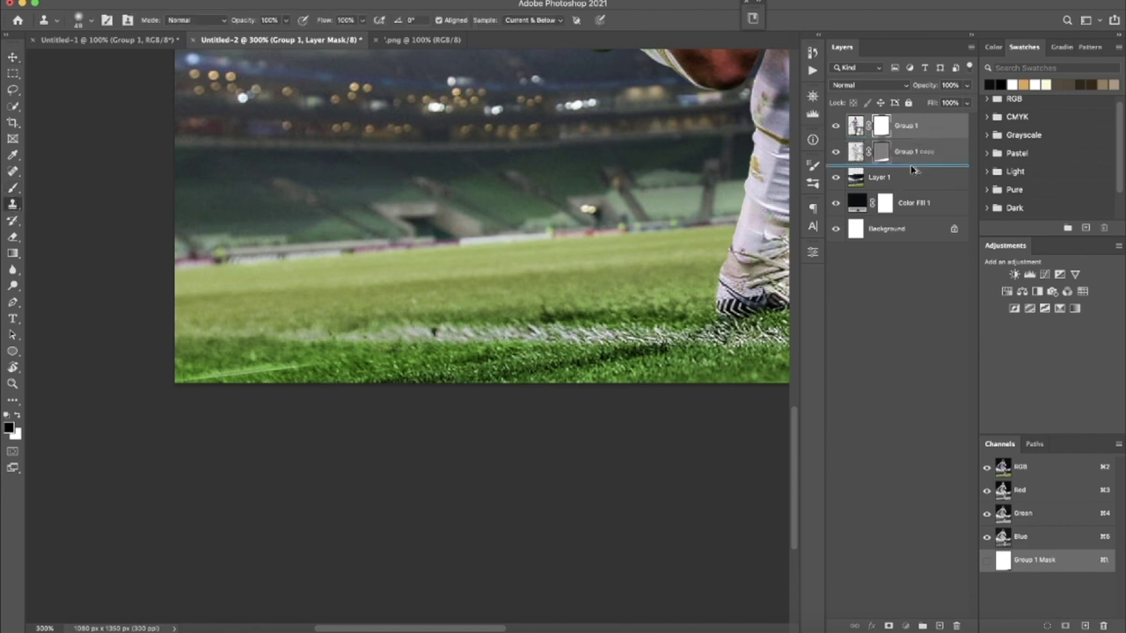
left_click_drag(912, 128, 912, 215)
right_click(901, 129)
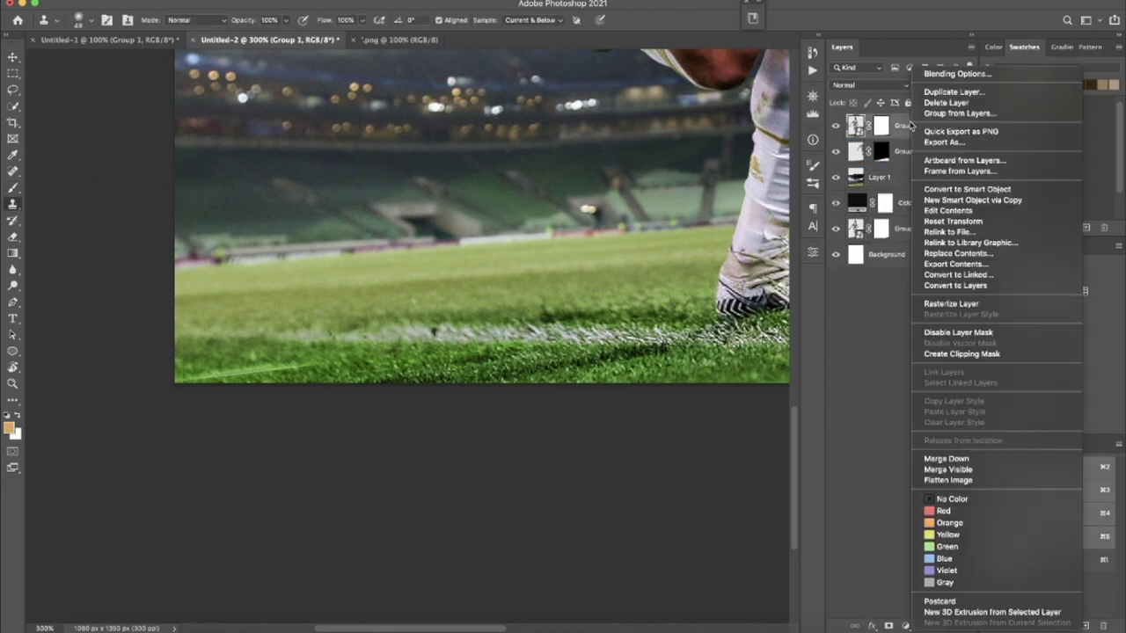
left_click(952, 306)
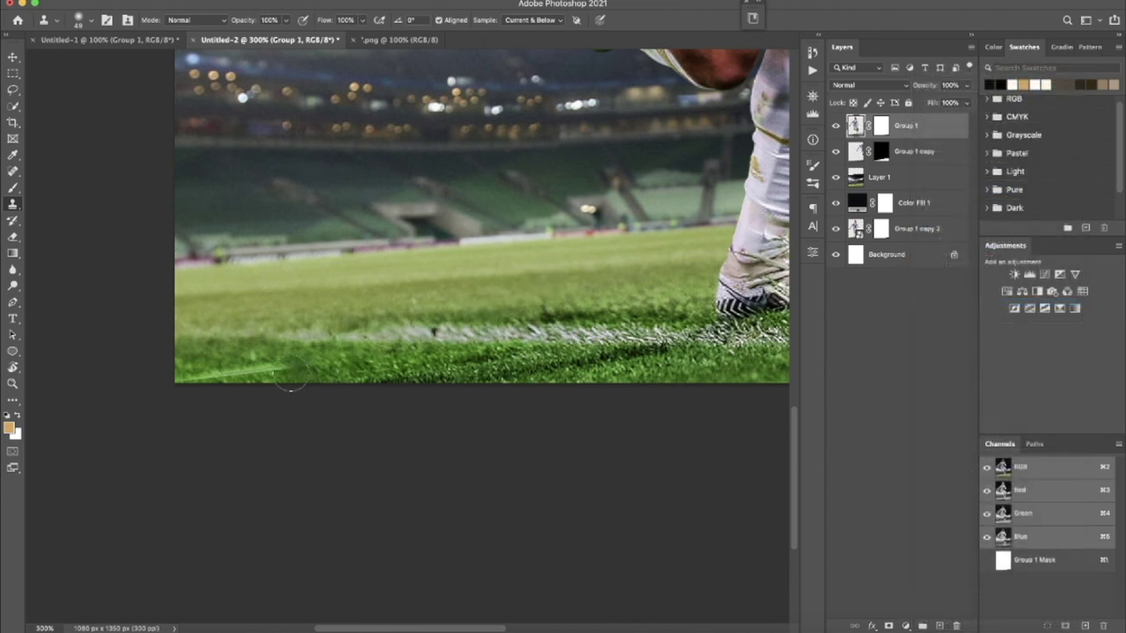
left_click_drag(361, 365, 216, 387)
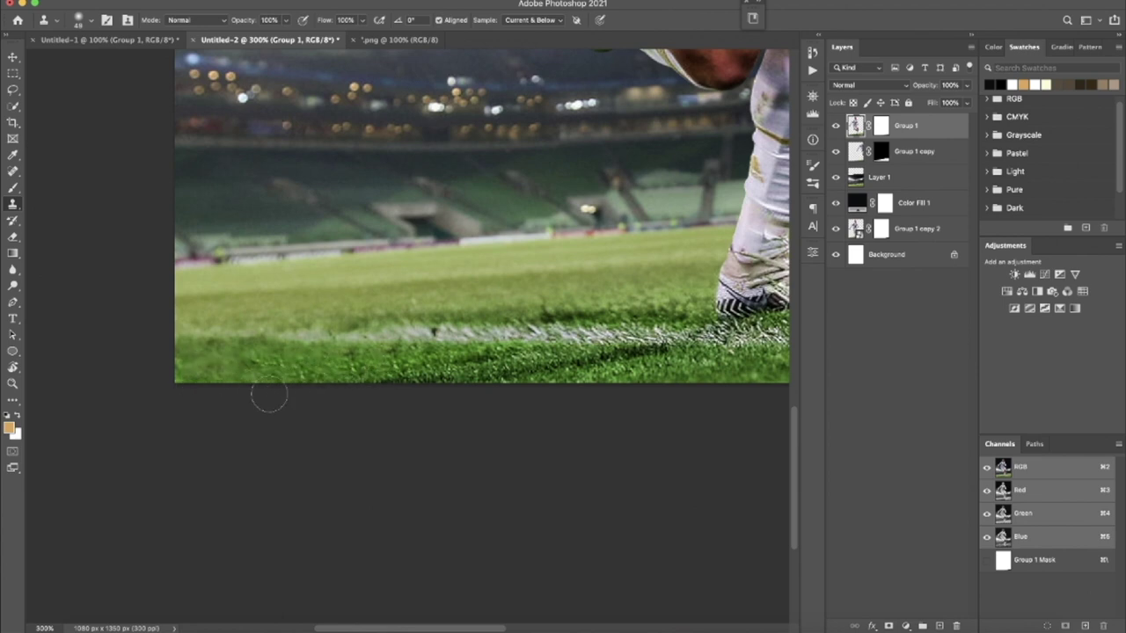
left_click(902, 182)
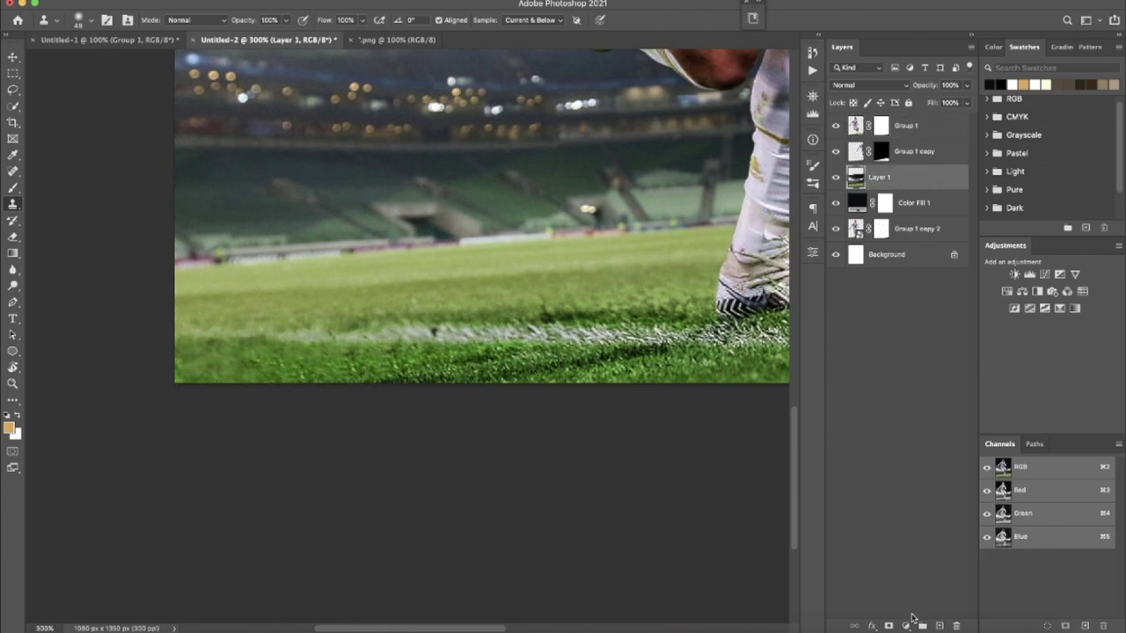
Step: Add a Hue/Saturation layer clipped to the stadium, lowering saturation and shifting Master hue
left_click(905, 626)
left_click(943, 487)
left_click(705, 460)
mouse_move(723, 362)
left_mouse_down()
mouse_move(679, 366)
mouse_move(697, 385)
left_mouse_up()
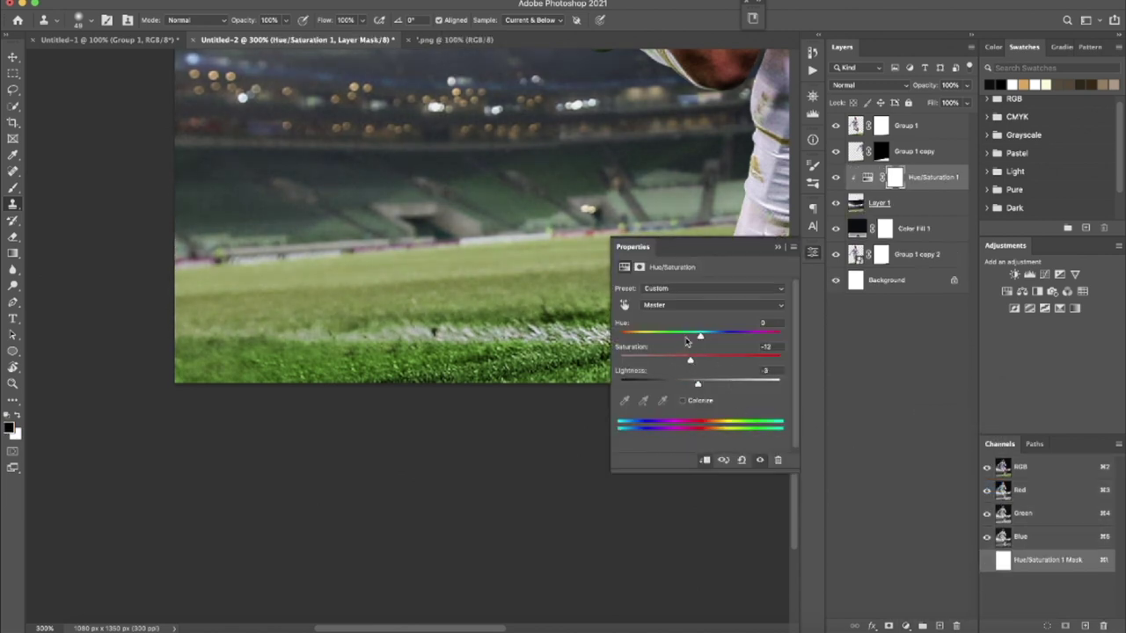
left_click_drag(699, 337, 718, 342)
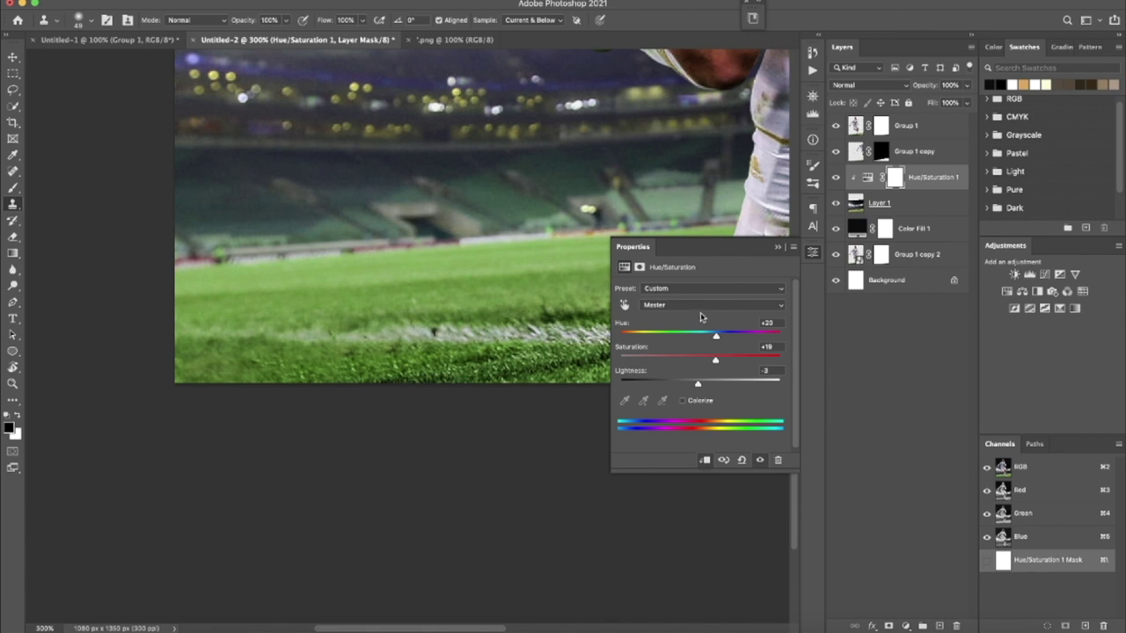
Step: Set the Greens range to Hue +8, Saturation +4, Lightness +2
left_click(693, 305)
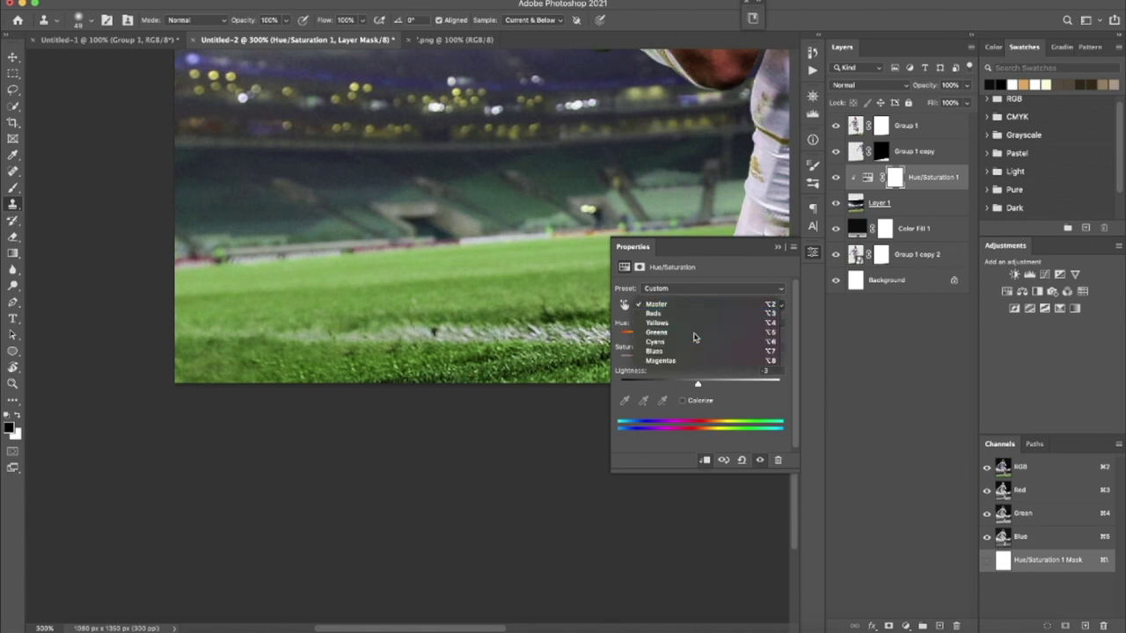
left_click(708, 337)
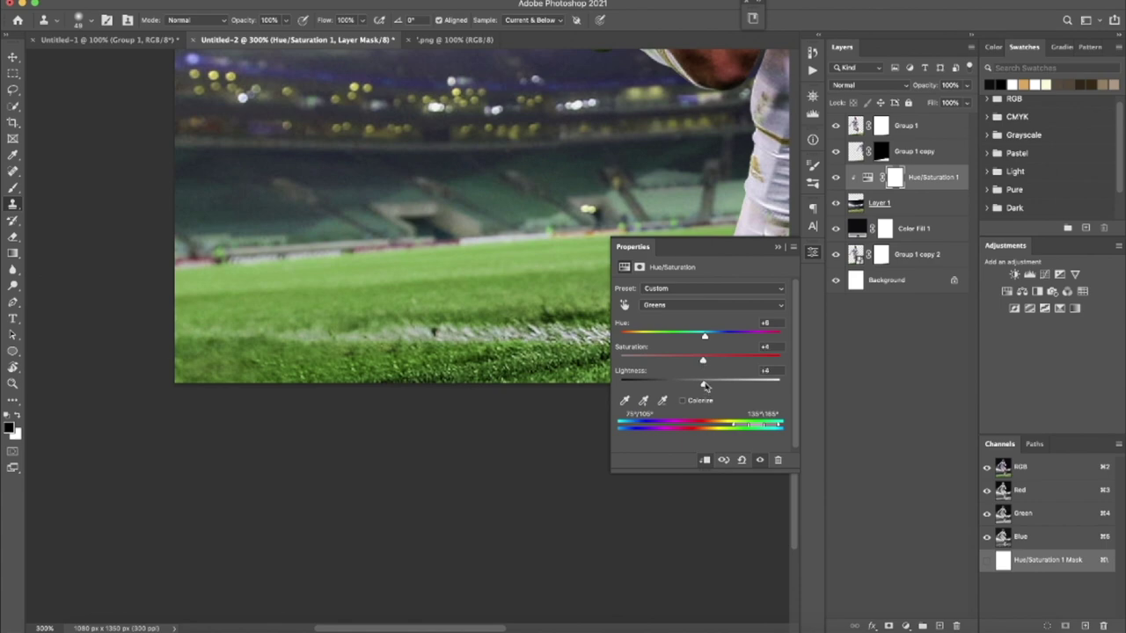
key("ctrl+0")
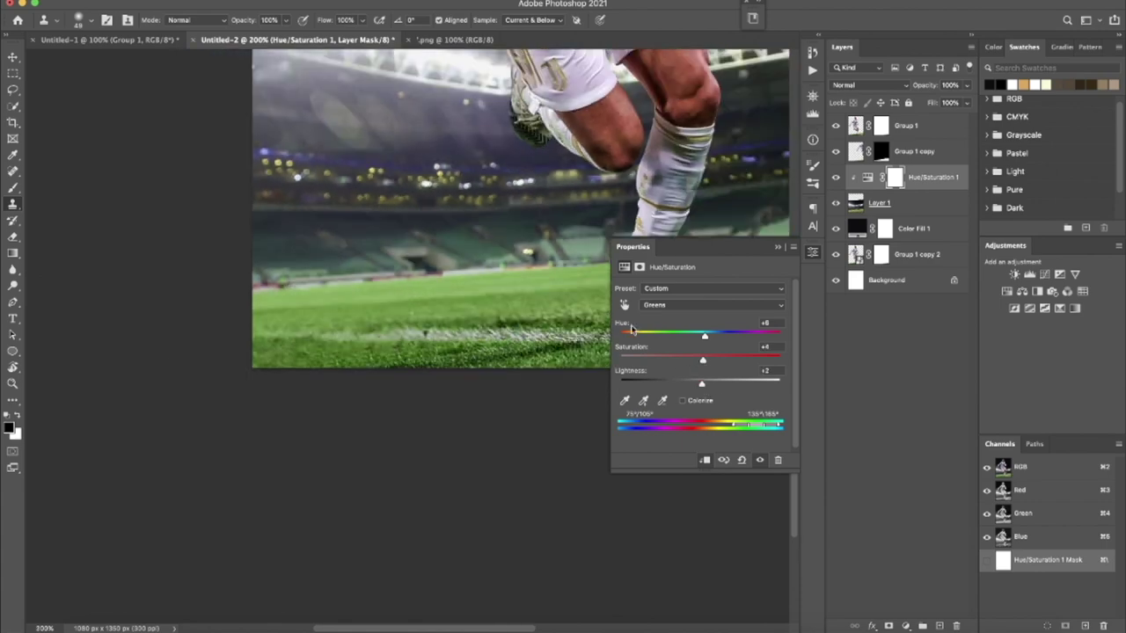
key("ctrl+plus")
scroll(422, 335, "down", 5)
scroll(422, 334, "down", 5)
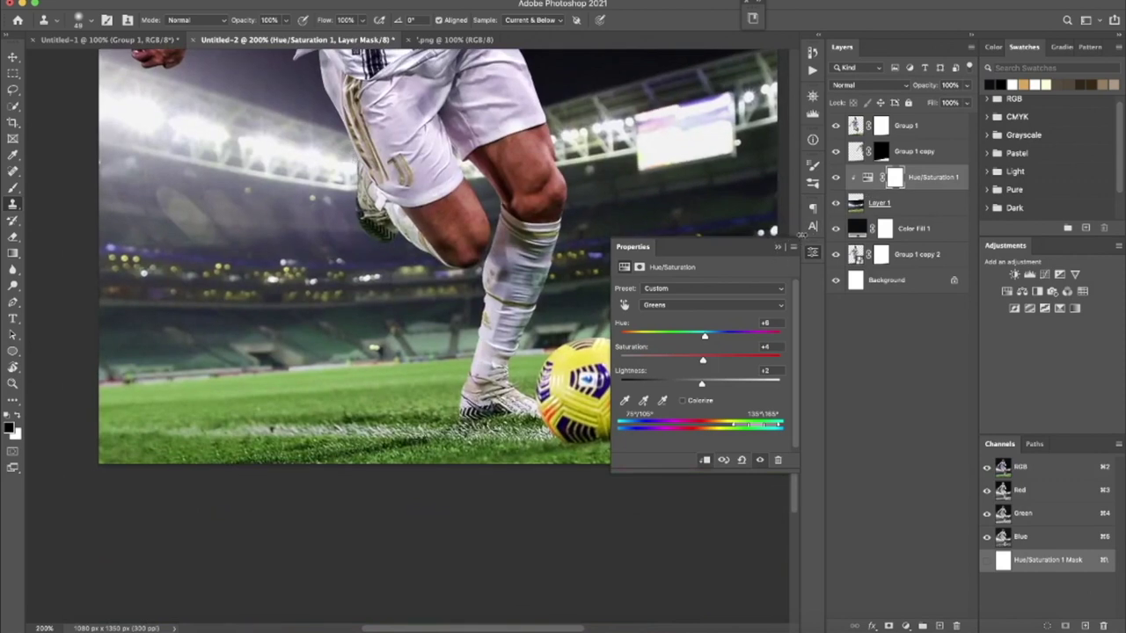
left_click(778, 249)
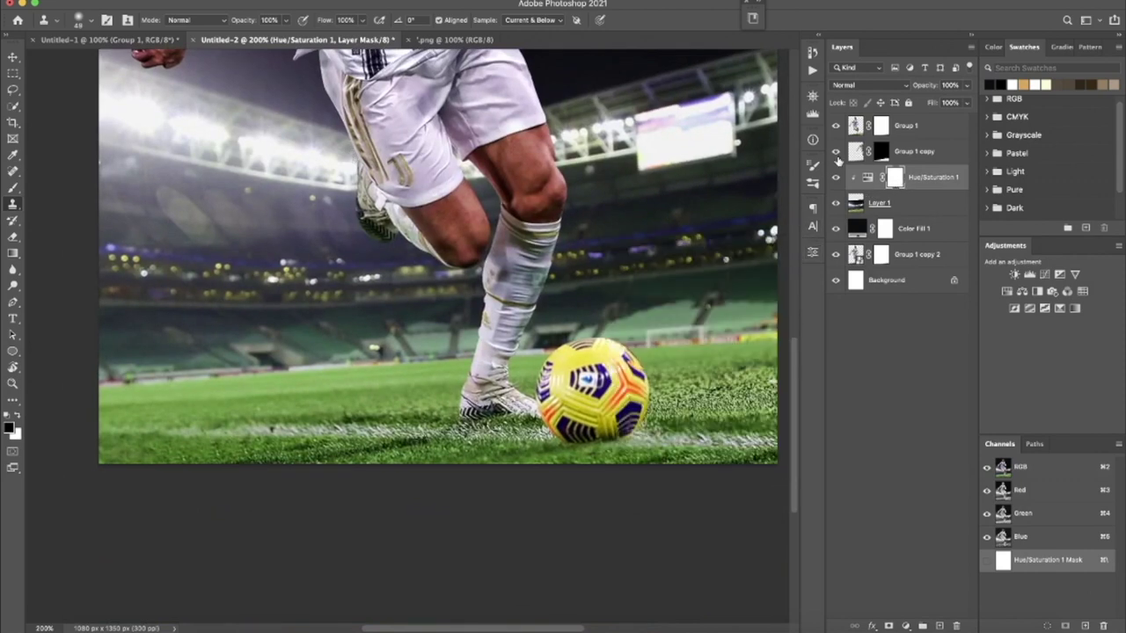
Step: Invert the Hue/Saturation mask to black and ready a 100 px white brush
key("ctrl+i")
key("b")
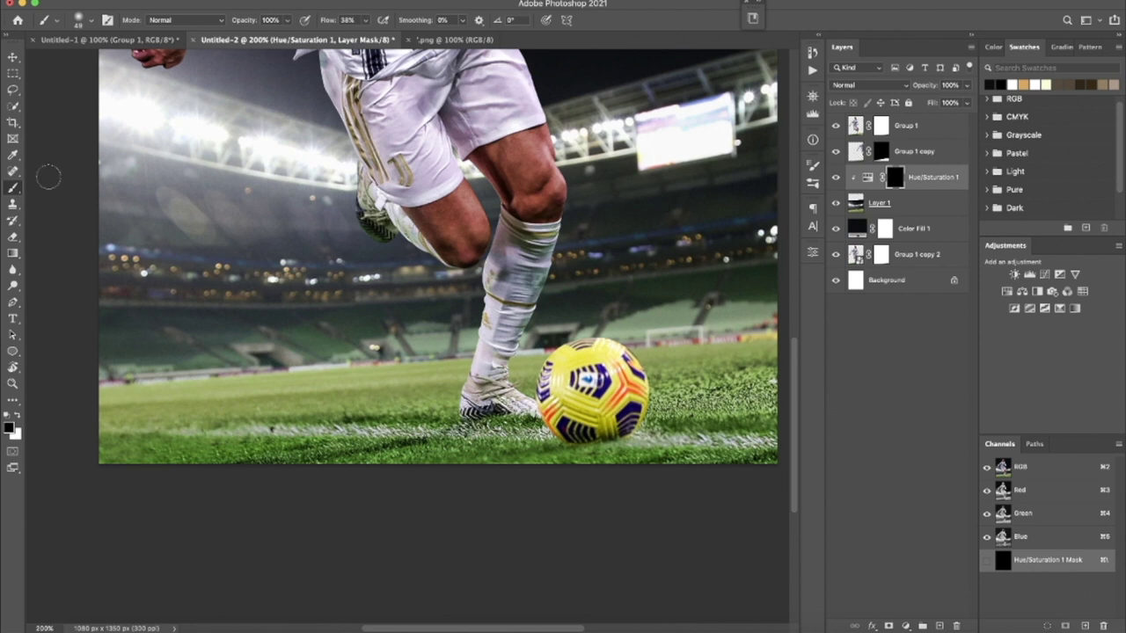
right_click(236, 292)
type("100")
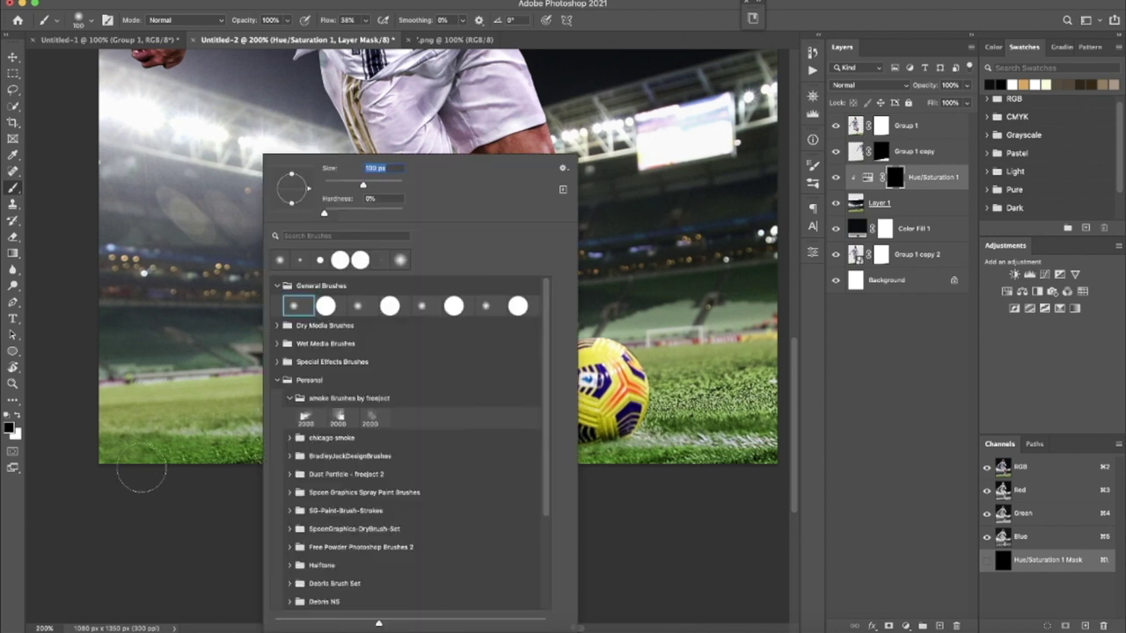
key("Return")
key("x")
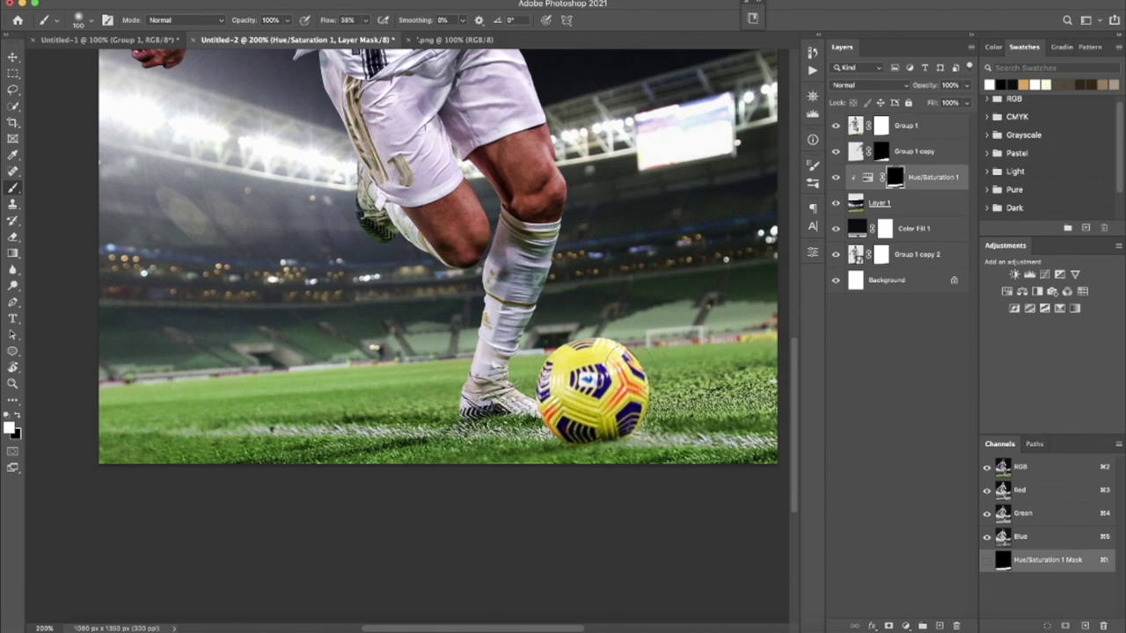
key("ctrl+minus")
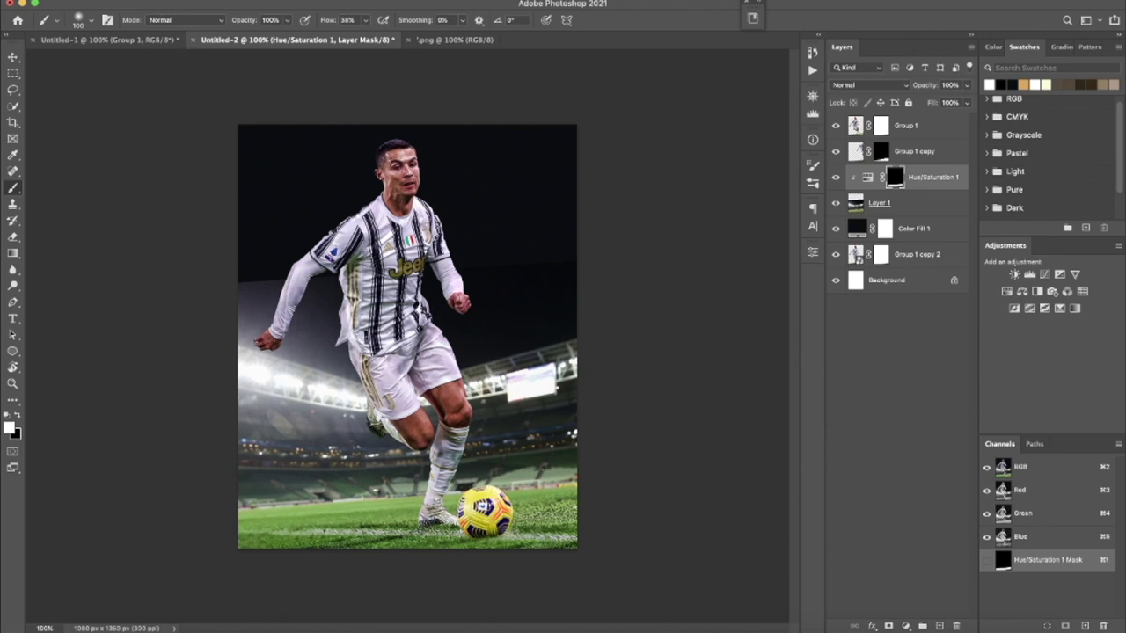
Step: Add the cloud photo as Layer 2 below the night stadium and move it upward
left_click(109, 0)
left_click(112, 14)
left_click(247, 41)
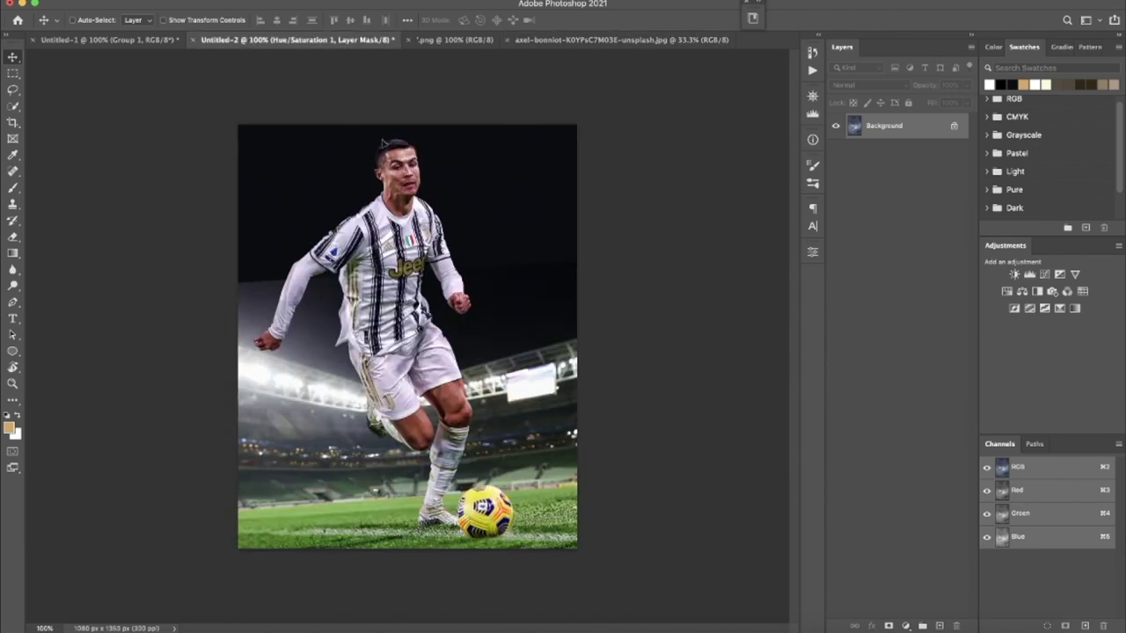
left_click_drag(383, 144, 475, 162)
left_click(686, 353)
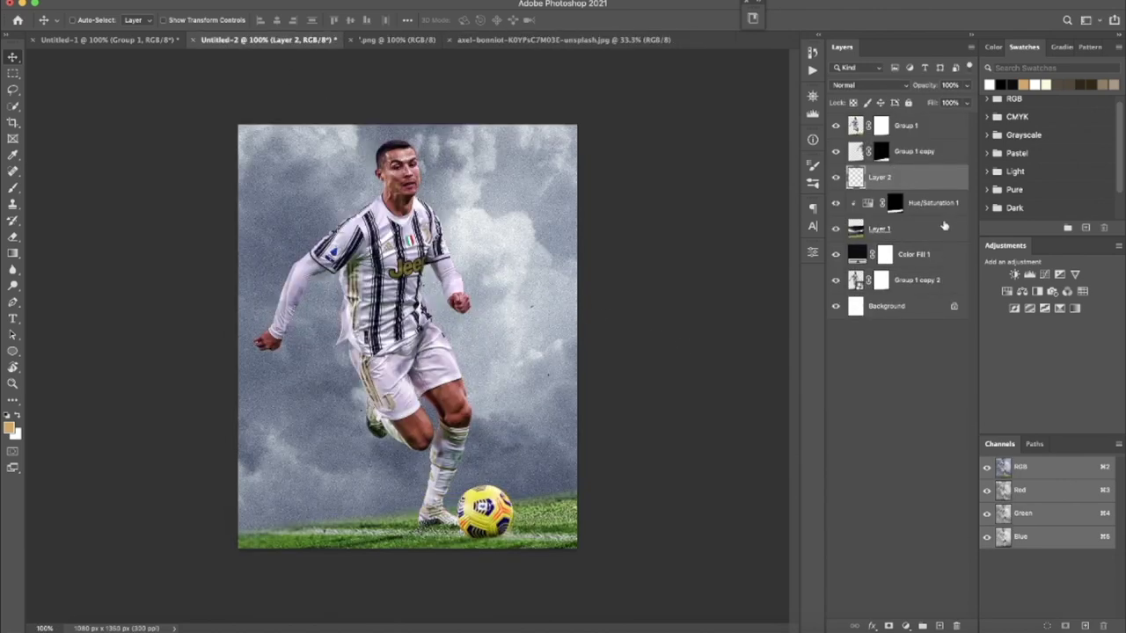
left_click_drag(943, 227, 896, 244)
mouse_move(530, 309)
left_mouse_down()
mouse_move(494, 183)
mouse_move(532, 334)
left_mouse_up()
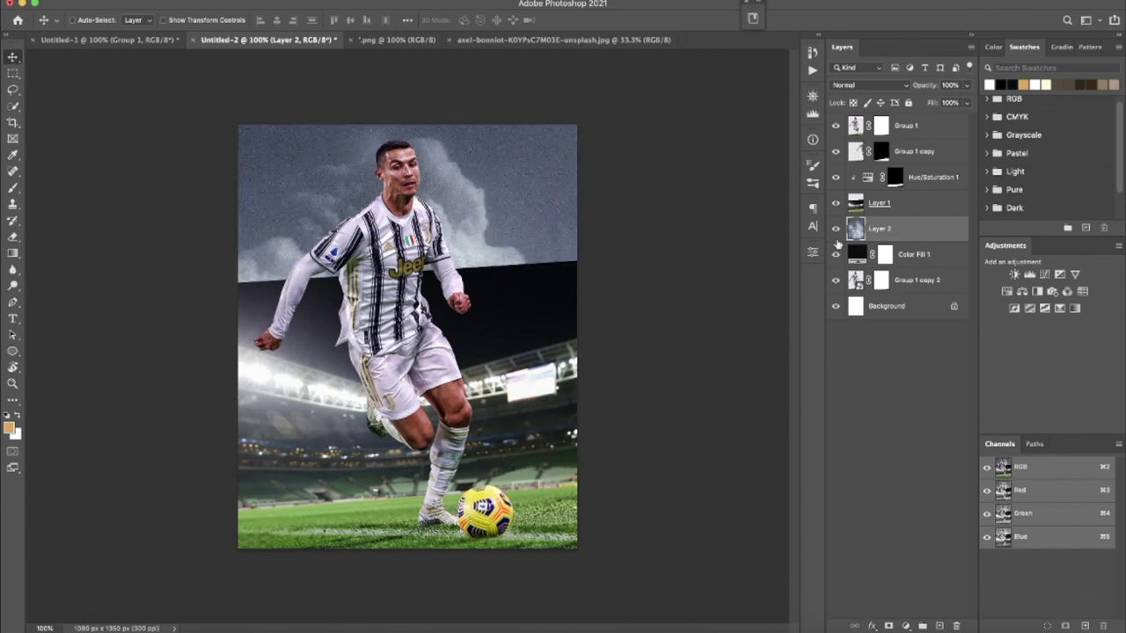
Step: Place the daytime stadium photo into the composition above the adjustment layer
left_click(890, 204)
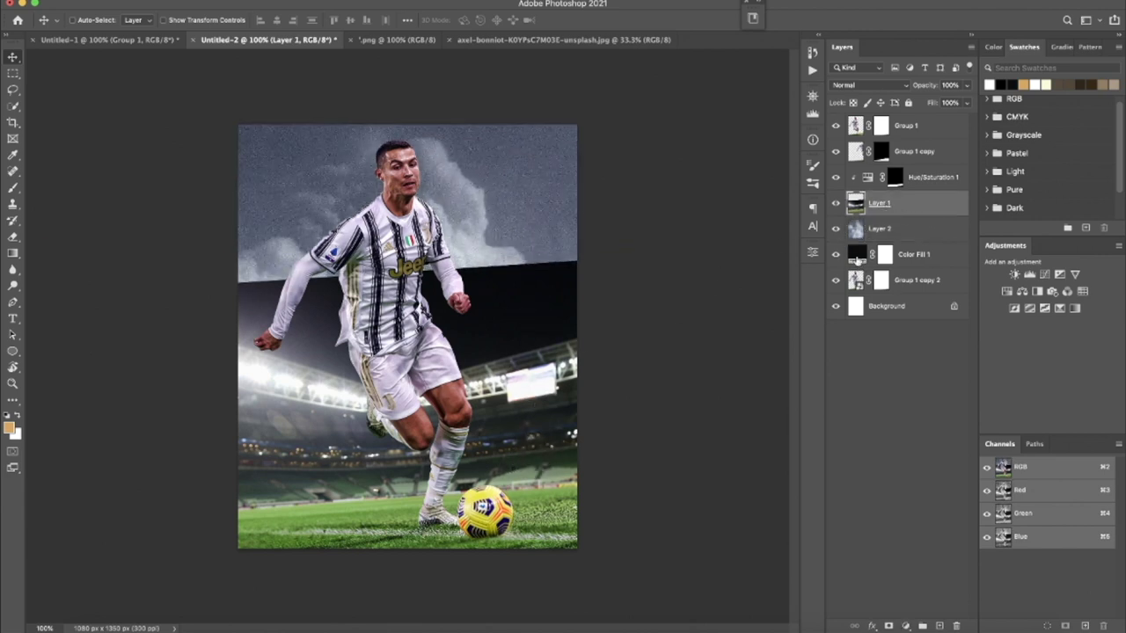
left_click(917, 180)
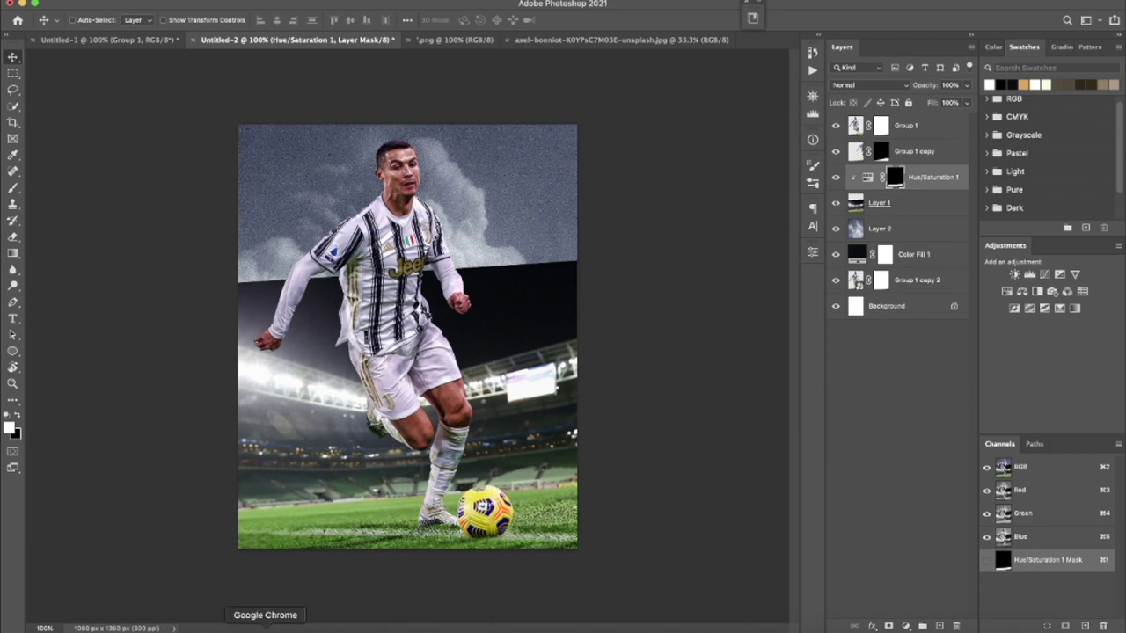
left_click_drag(415, 322, 413, 322)
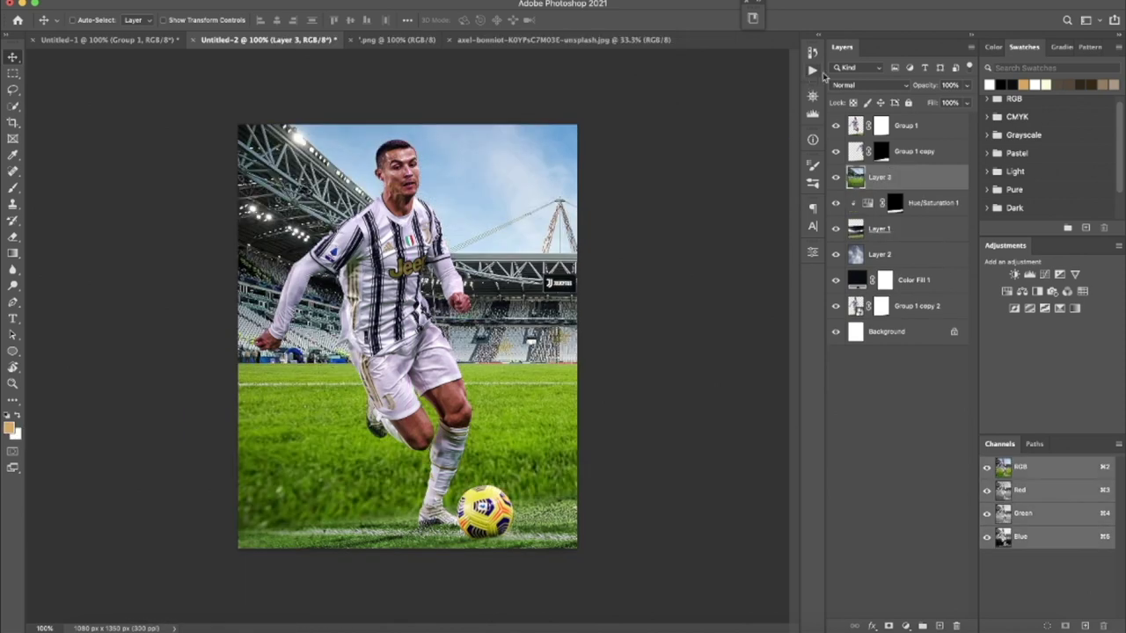
Step: Group the night stadium photo and Hue/Saturation 1 into Group 2
left_click(923, 209)
left_click(923, 233, "shift")
key("ctrl+g")
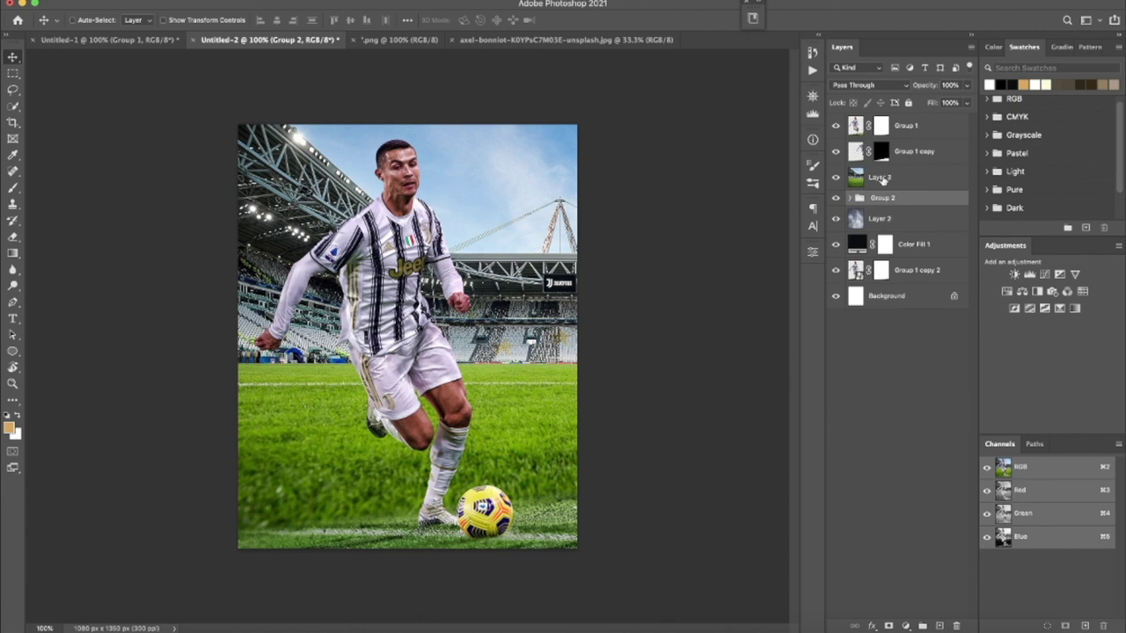
Step: Lower the daytime stadium photo's opacity and reposition and tilt it to line up
left_click(869, 180)
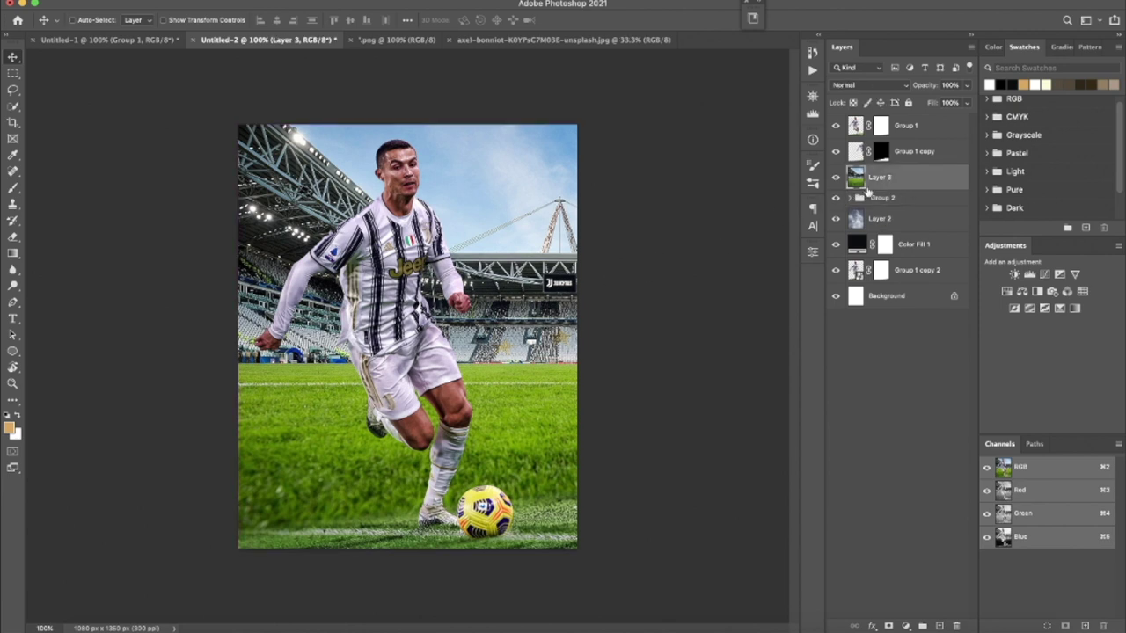
left_click_drag(889, 179, 658, 299)
key("ctrl+t")
mouse_move(620, 370)
left_mouse_down()
mouse_move(471, 466)
mouse_move(452, 506)
left_mouse_up()
left_click_drag(744, 395, 741, 355)
left_click_drag(616, 379, 623, 322)
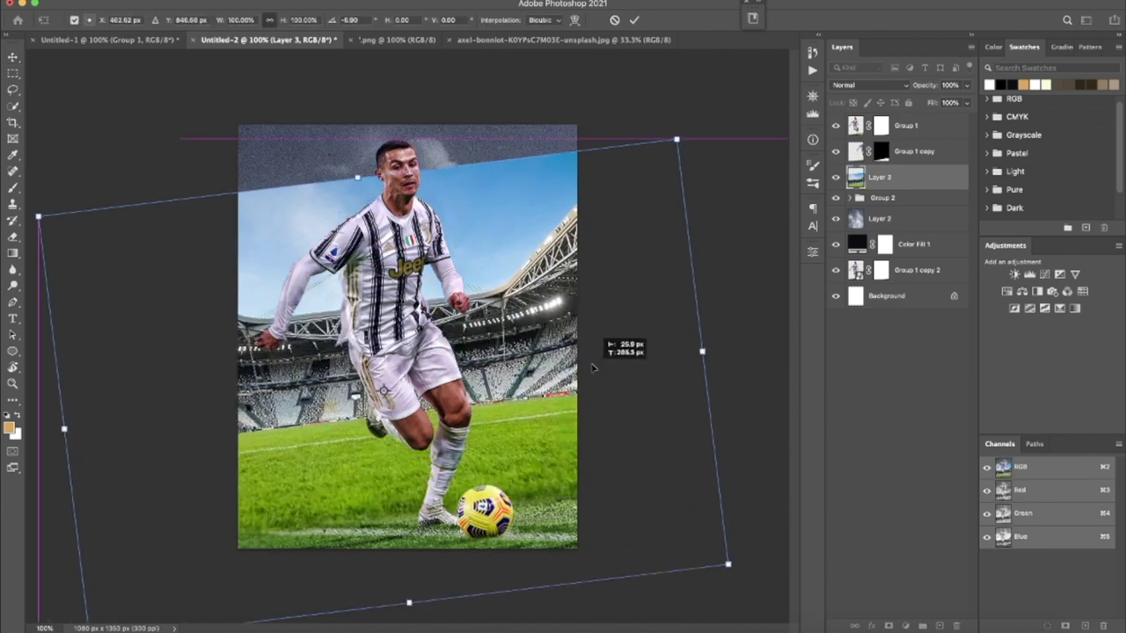
left_click_drag(934, 104, 906, 109)
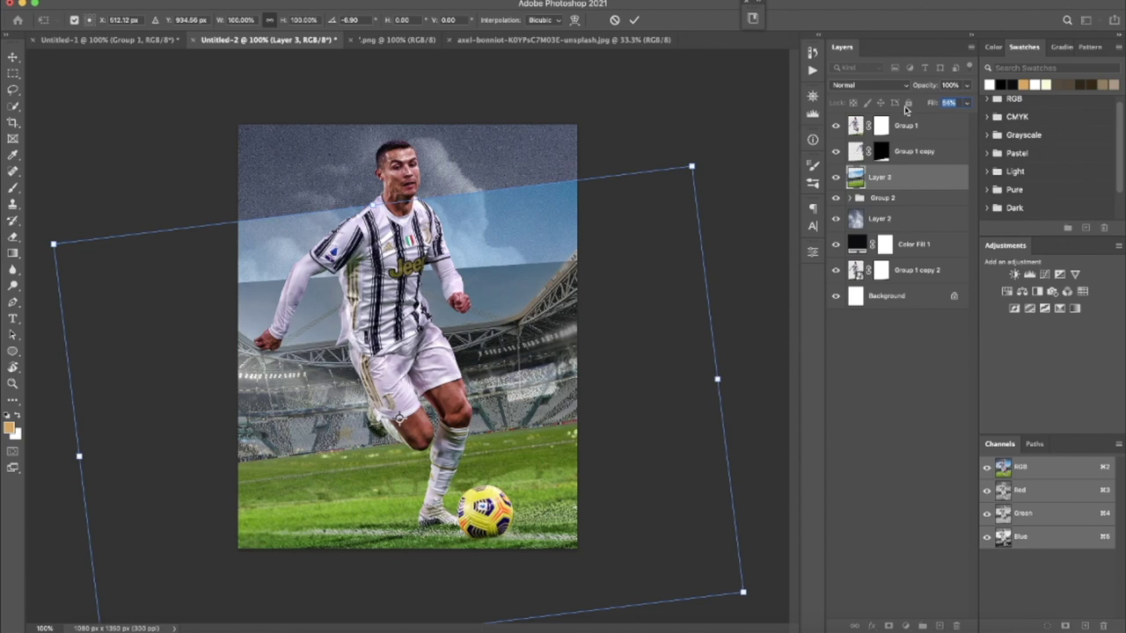
left_click_drag(795, 322, 787, 352)
mouse_move(661, 384)
left_mouse_down()
mouse_move(671, 440)
mouse_move(766, 377)
left_mouse_up()
Step: Enlarge the daytime stadium to about 134% with a slight tilt, restore opacity, then hide it
left_click_drag(722, 244, 789, 181)
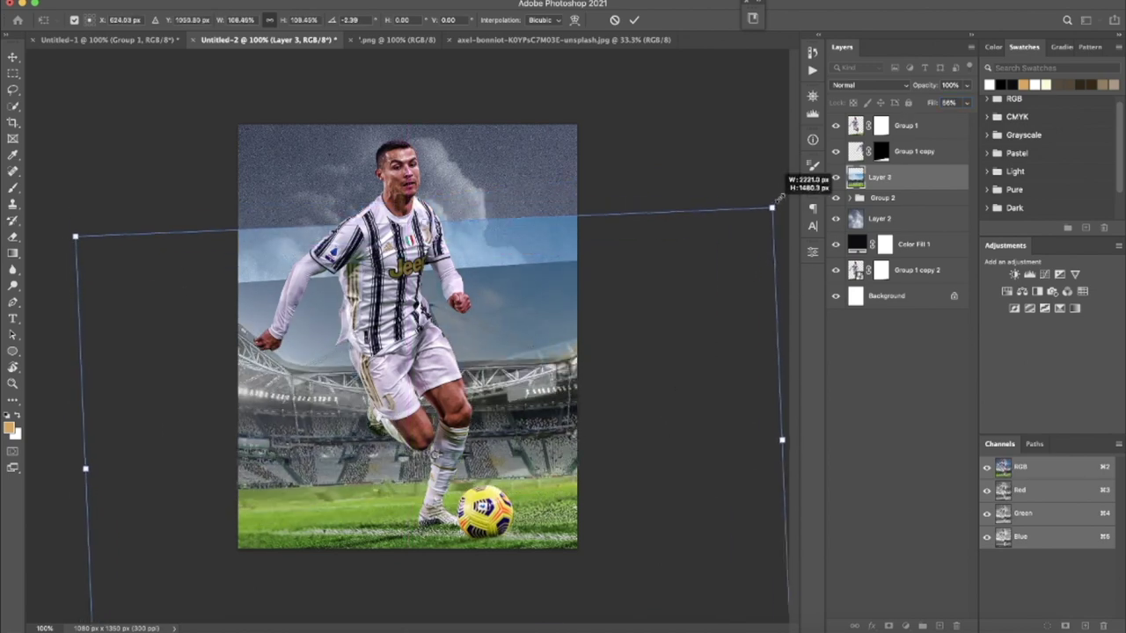
left_click_drag(735, 246, 650, 308)
mouse_move(772, 198)
left_mouse_down()
mouse_move(791, 195)
mouse_move(800, 171)
left_mouse_up()
left_click_drag(671, 296, 691, 280)
left_click_drag(498, 104, 486, 106)
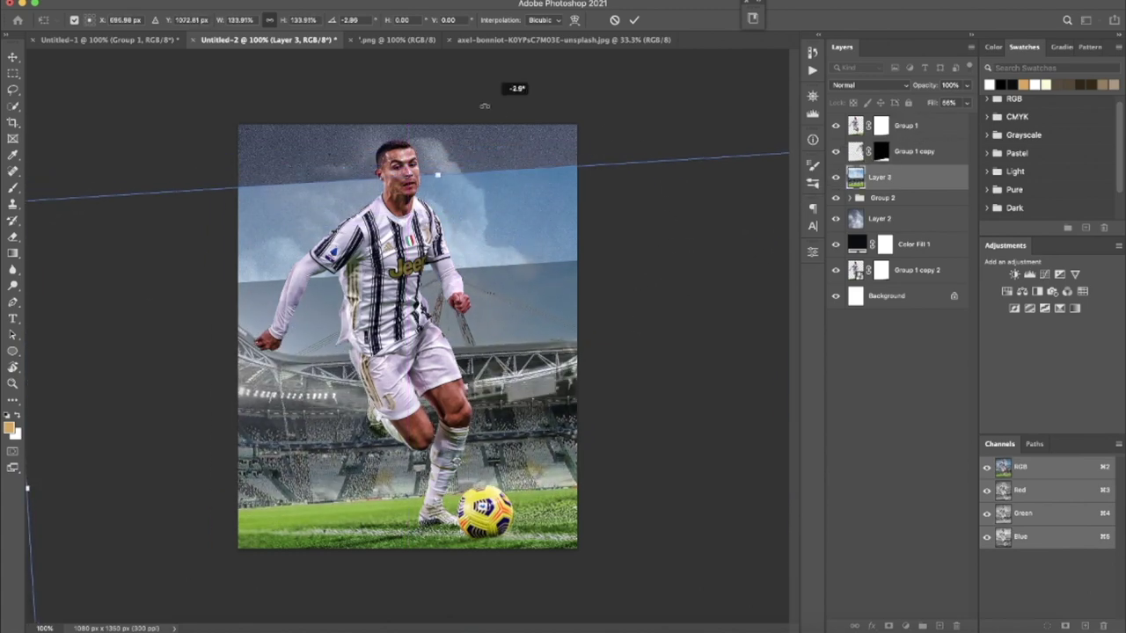
left_click(634, 20)
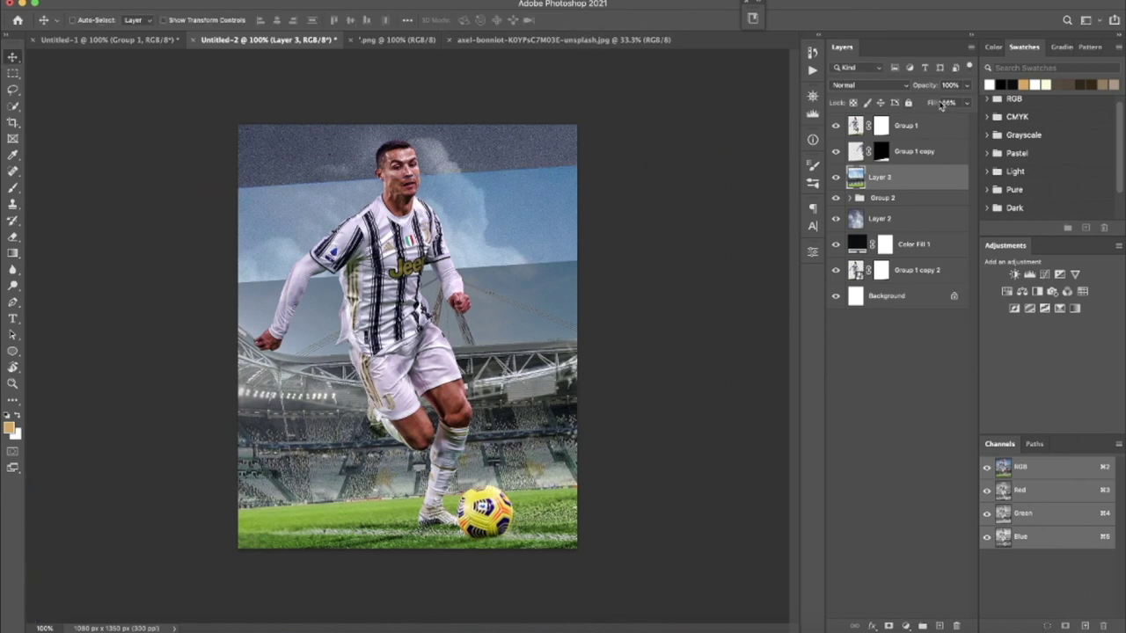
left_click_drag(930, 104, 992, 99)
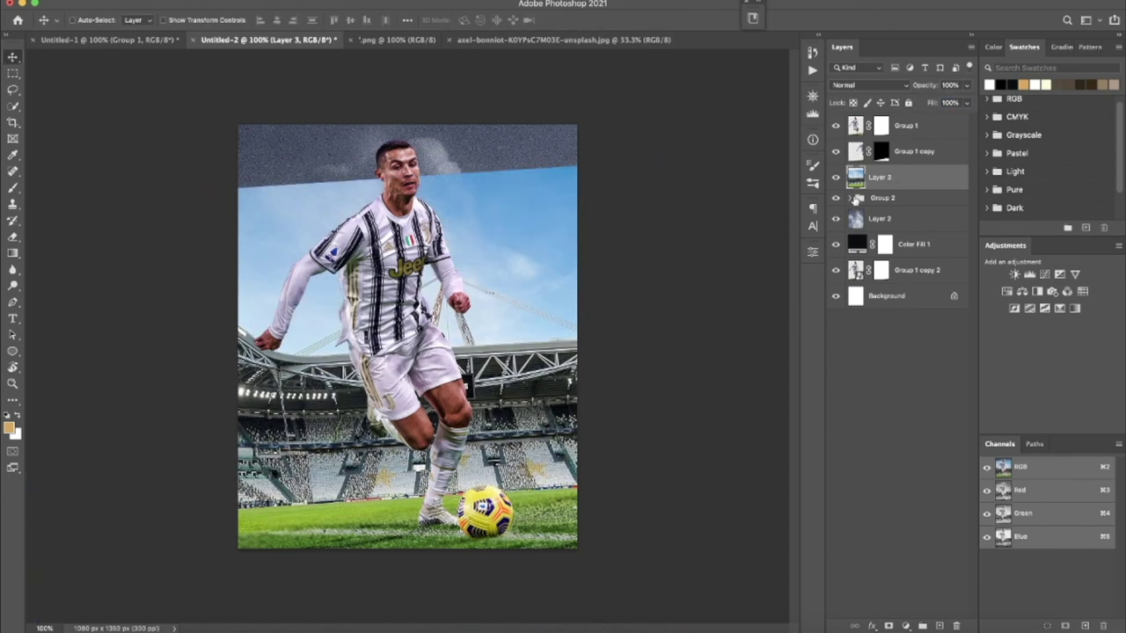
left_click(836, 176)
left_click(875, 197)
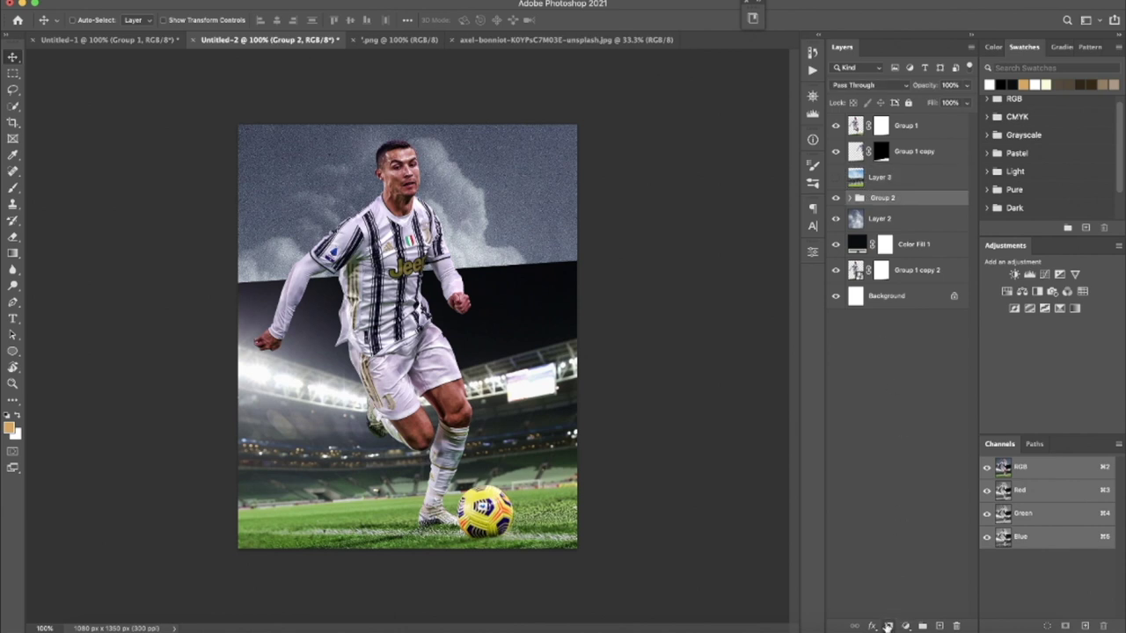
Step: Add a mask to Group 2 and paint out the night stadium's stands and lights with a 300 px brush
left_click(888, 626)
key("b")
right_click(350, 290)
type("300")
key("Return")
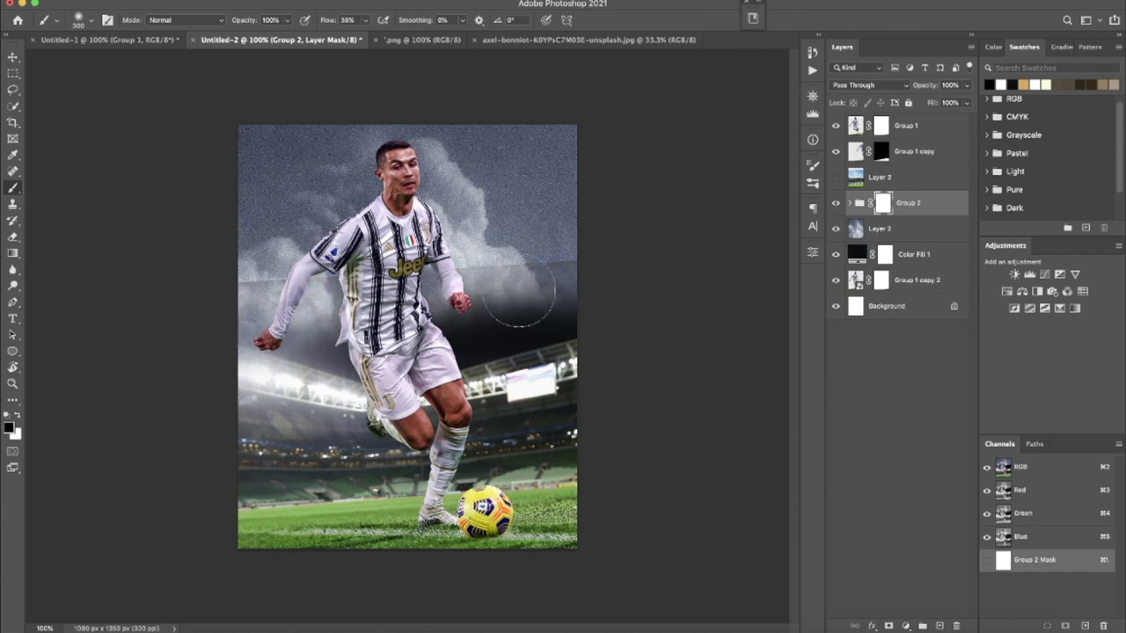
mouse_move(606, 275)
left_mouse_down()
mouse_move(196, 447)
mouse_move(660, 254)
left_mouse_up()
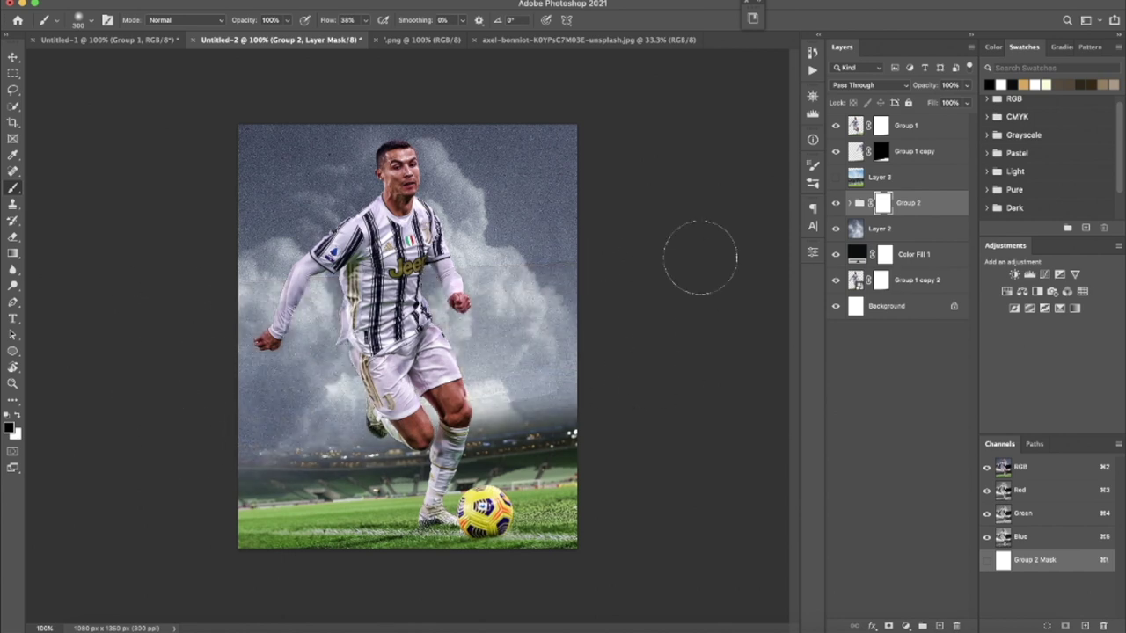
mouse_move(588, 326)
left_mouse_down()
mouse_move(196, 453)
mouse_move(247, 440)
left_mouse_up()
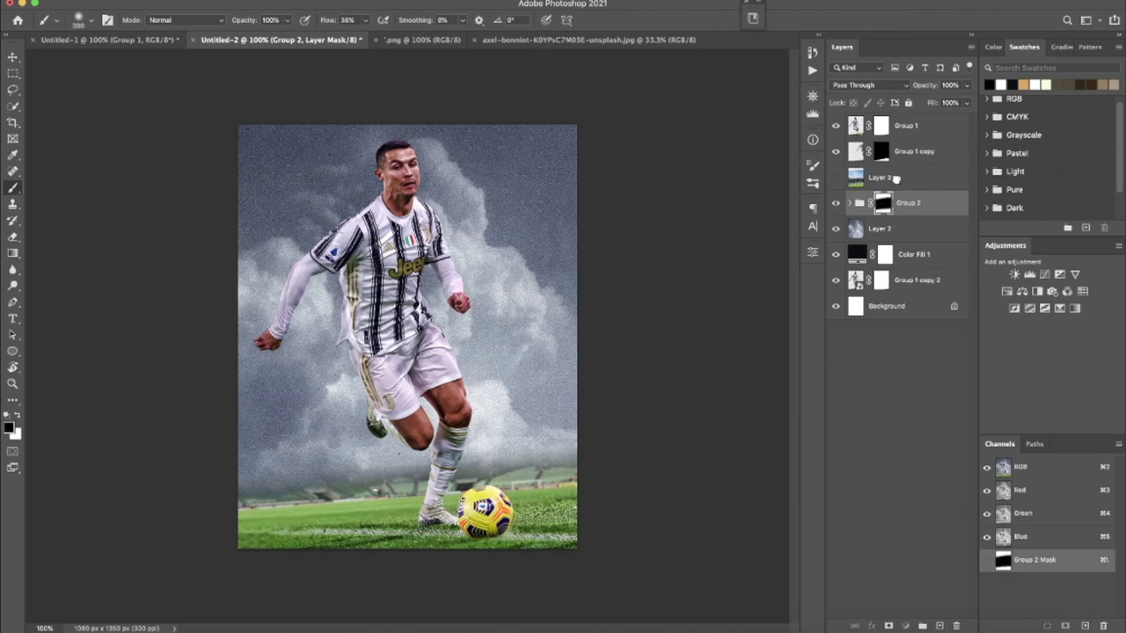
Step: Place the daytime stadium Layer 3 below Group 2, make it visible, and shift it up-left
left_click_drag(879, 178, 884, 218)
left_click(837, 204)
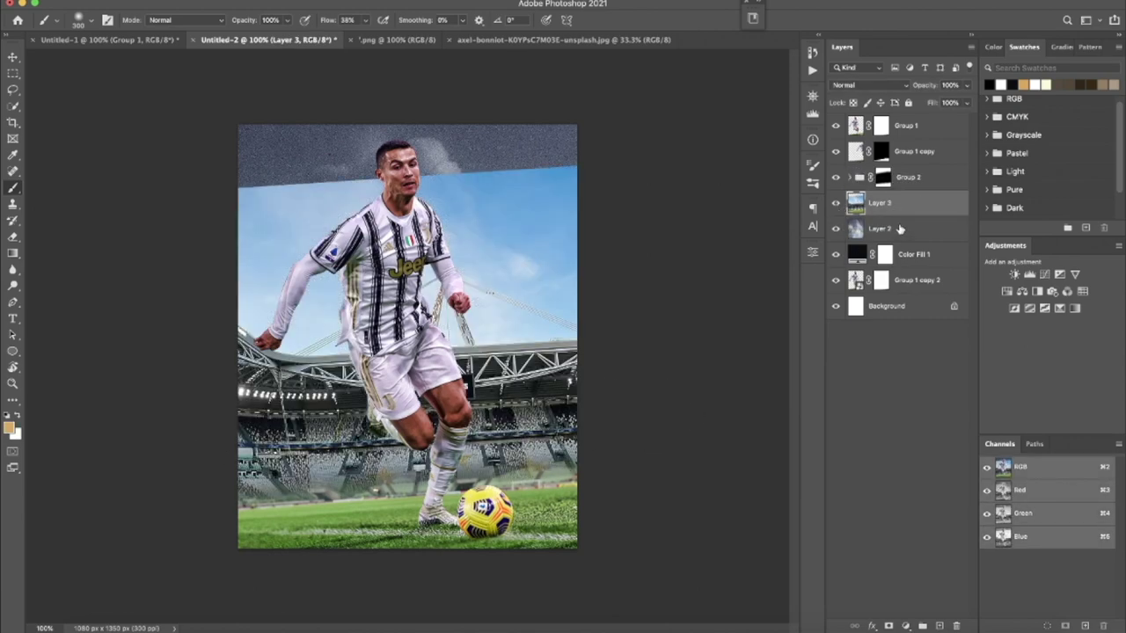
key("v")
mouse_move(538, 437)
left_mouse_down()
mouse_move(508, 430)
mouse_move(522, 433)
left_mouse_up()
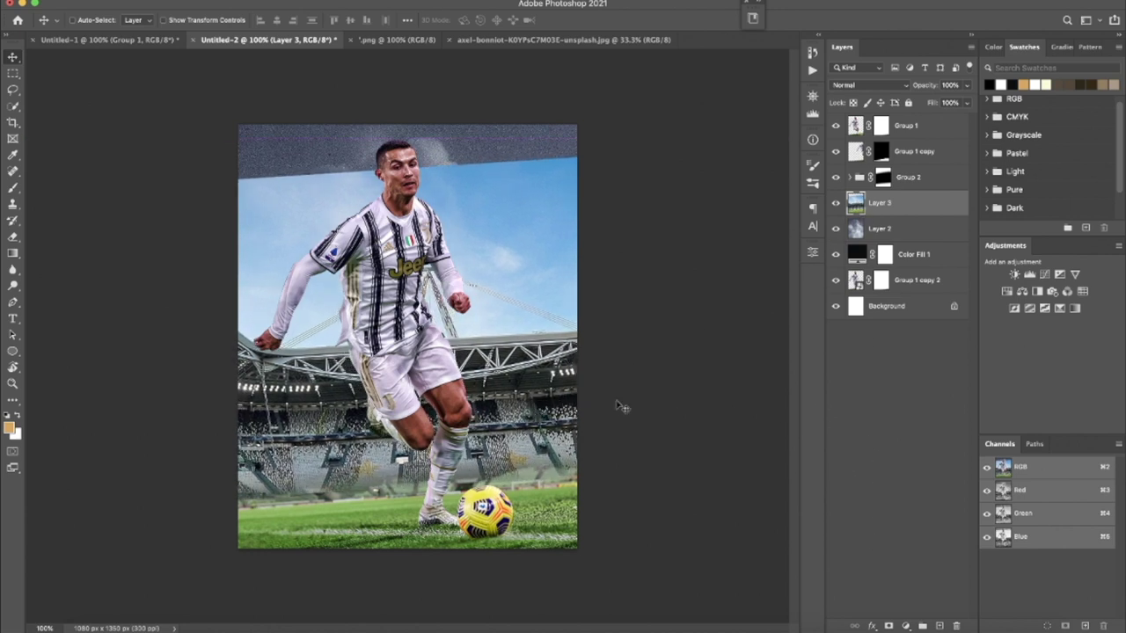
Step: Undo a stray mask on Layer 3 and select Group 2's mask instead
left_click(888, 625)
key("ctrl+z")
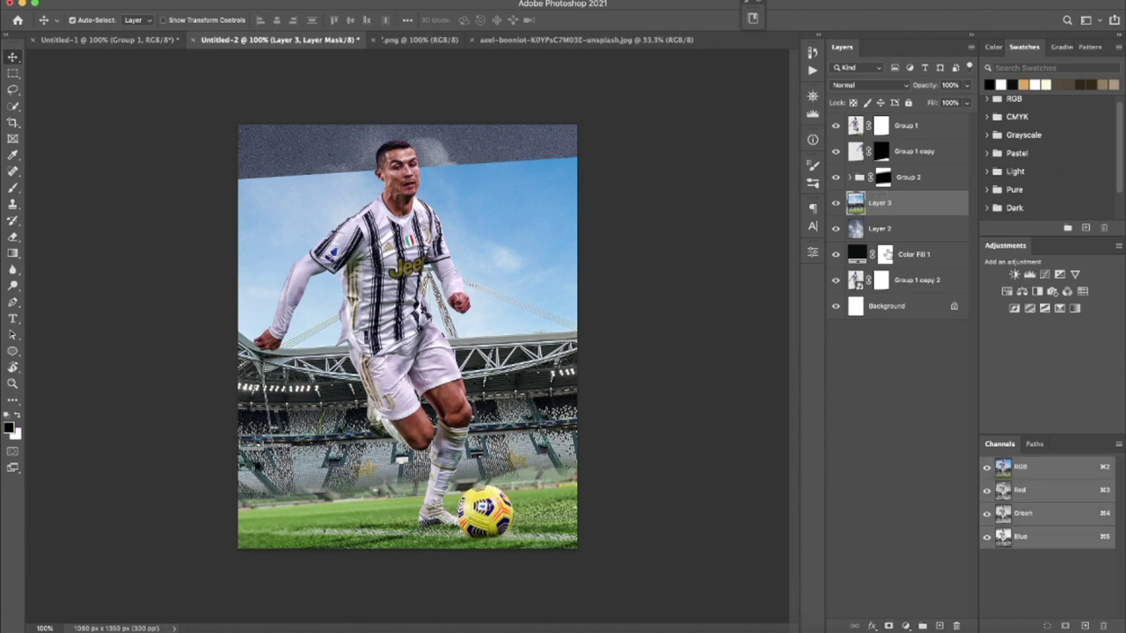
left_click(881, 178)
right_click(359, 369)
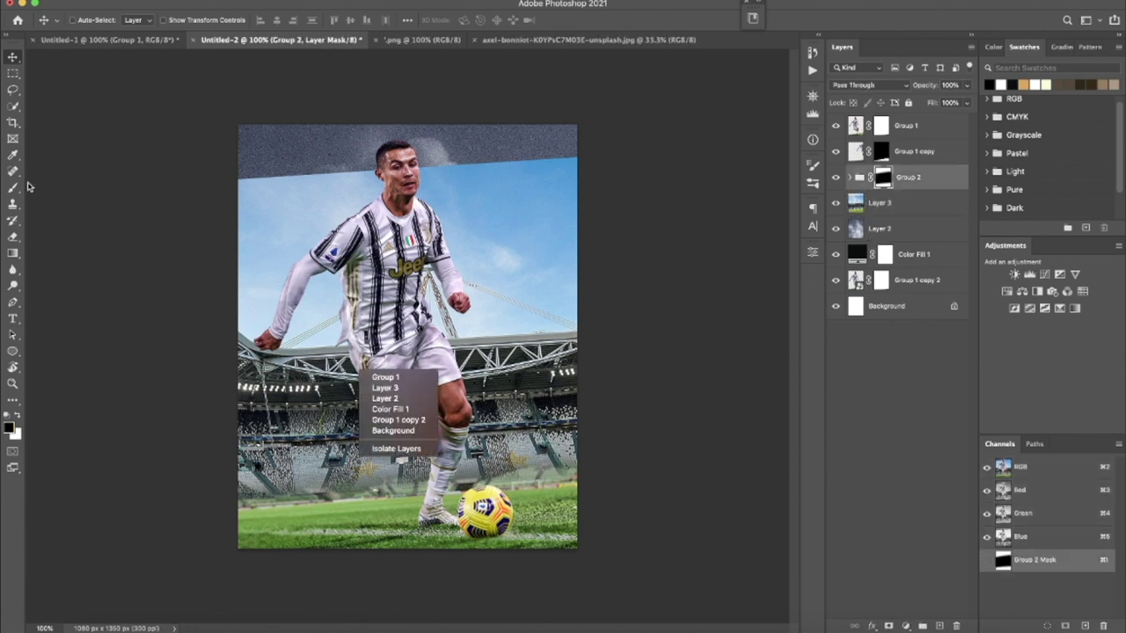
left_click(244, 202)
Step: Paint Group 2's mask with a 57 px brush to blend the lower left and right stands
left_click(12, 187)
right_click(437, 232)
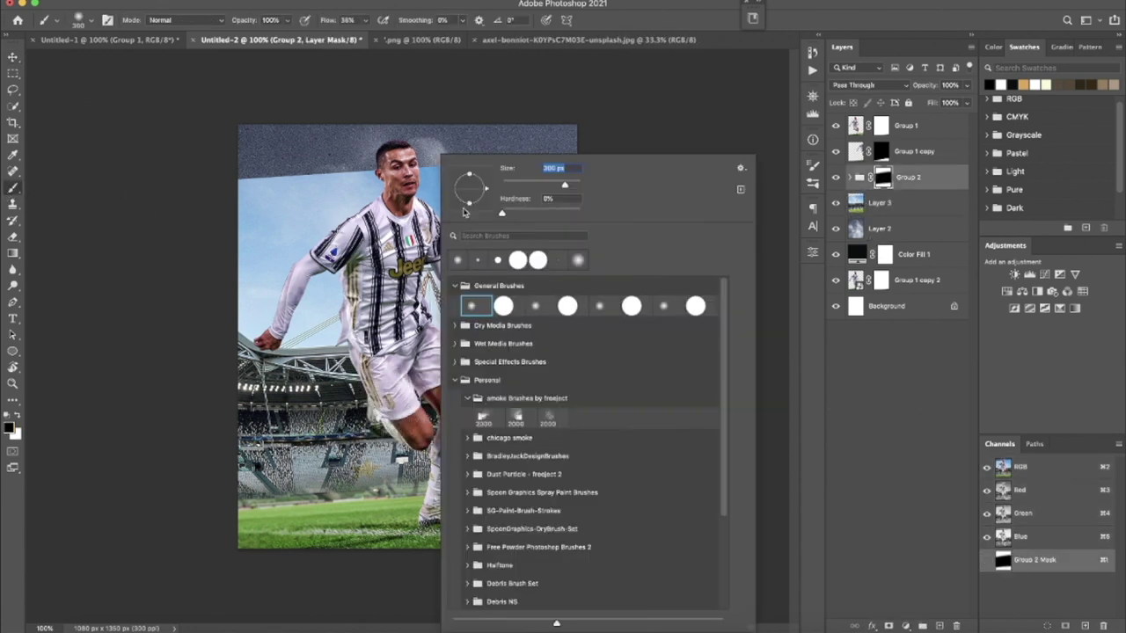
key("Escape")
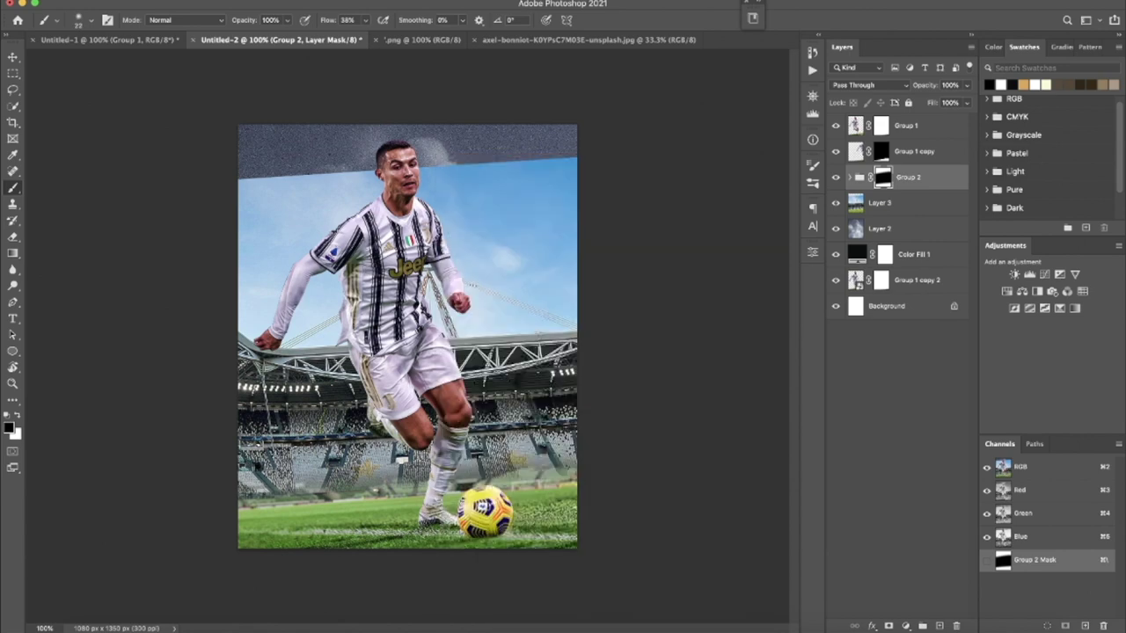
right_click(370, 387)
left_click_drag(440, 184, 454, 184)
key("Return")
mouse_move(264, 488)
left_mouse_down()
mouse_move(607, 476)
mouse_move(337, 498)
left_mouse_up()
left_click_drag(457, 464, 567, 466)
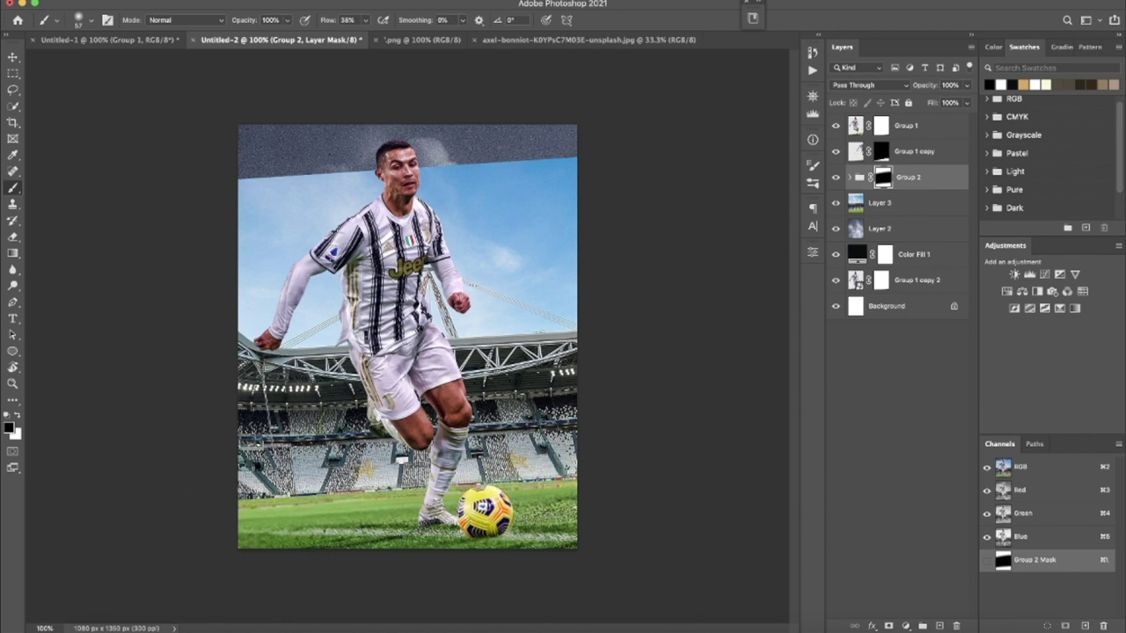
Step: Nudge the daytime stadium Layer 3 down slightly and hide the player's Group 1
left_click(871, 203)
key("v")
mouse_move(598, 408)
left_mouse_down()
mouse_move(598, 382)
mouse_move(597, 406)
left_mouse_up()
left_click(835, 126)
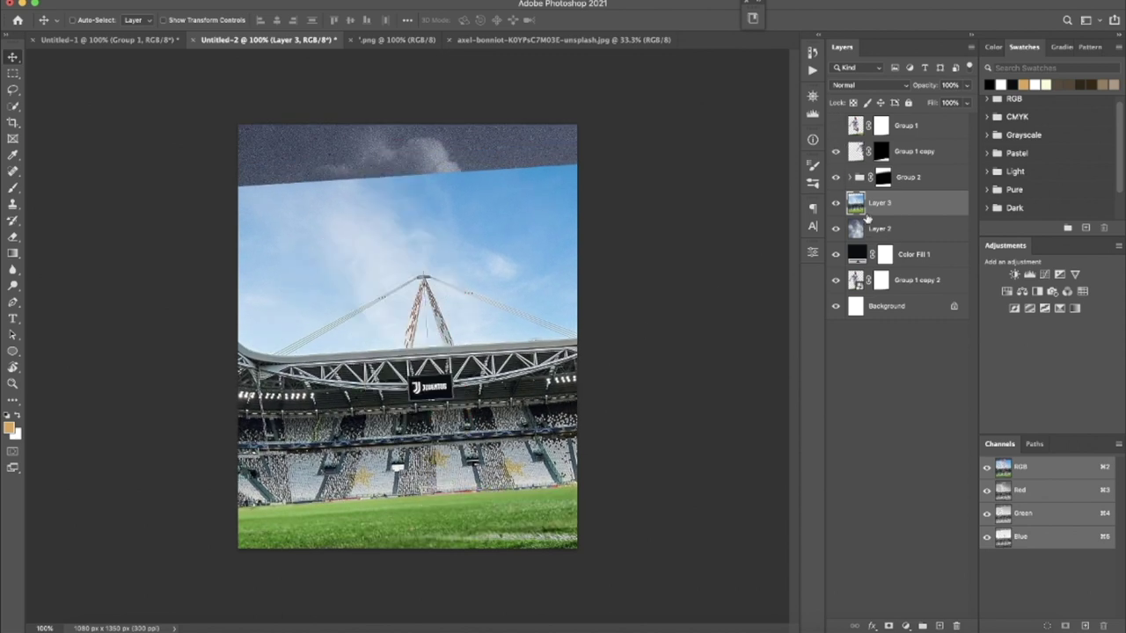
Step: Trace a closed Pen path around the blue sky above the stadium roof
left_click(12, 301)
left_click_drag(264, 356, 307, 360)
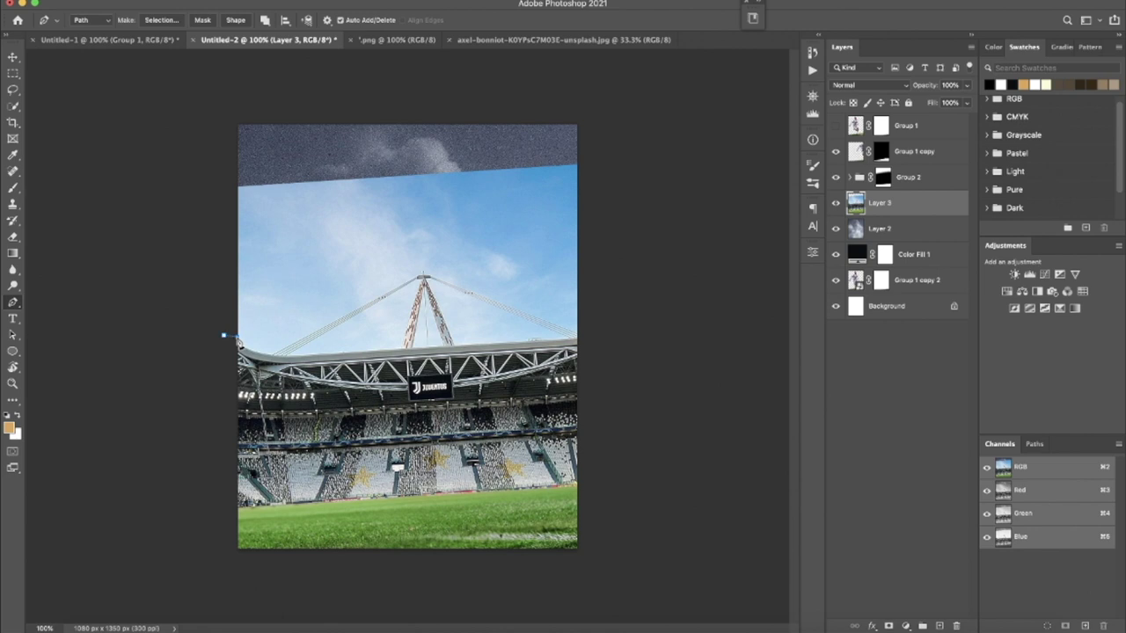
left_click_drag(280, 360, 328, 358)
left_click_drag(587, 335, 598, 322)
left_click_drag(602, 182, 481, 139)
left_click_drag(393, 126, 304, 130)
left_click_drag(196, 191, 181, 230)
left_click_drag(182, 263, 189, 299)
left_click_drag(223, 335, 236, 347)
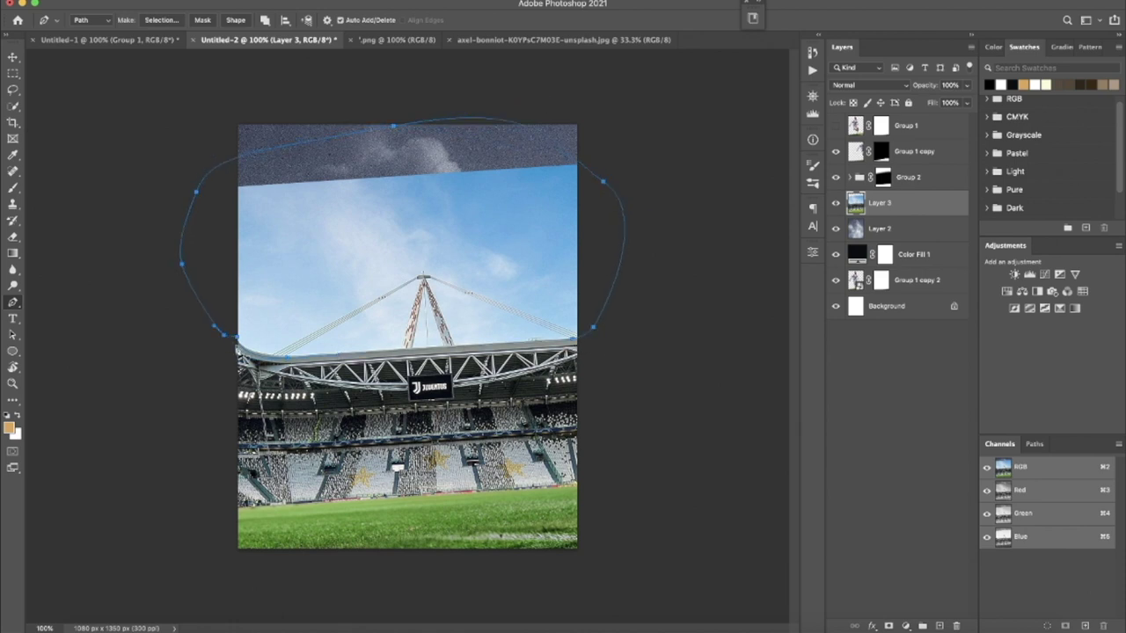
Step: Turn the path into a selection and mask the blue sky out of Layer 3
left_click(161, 19)
left_click(631, 257)
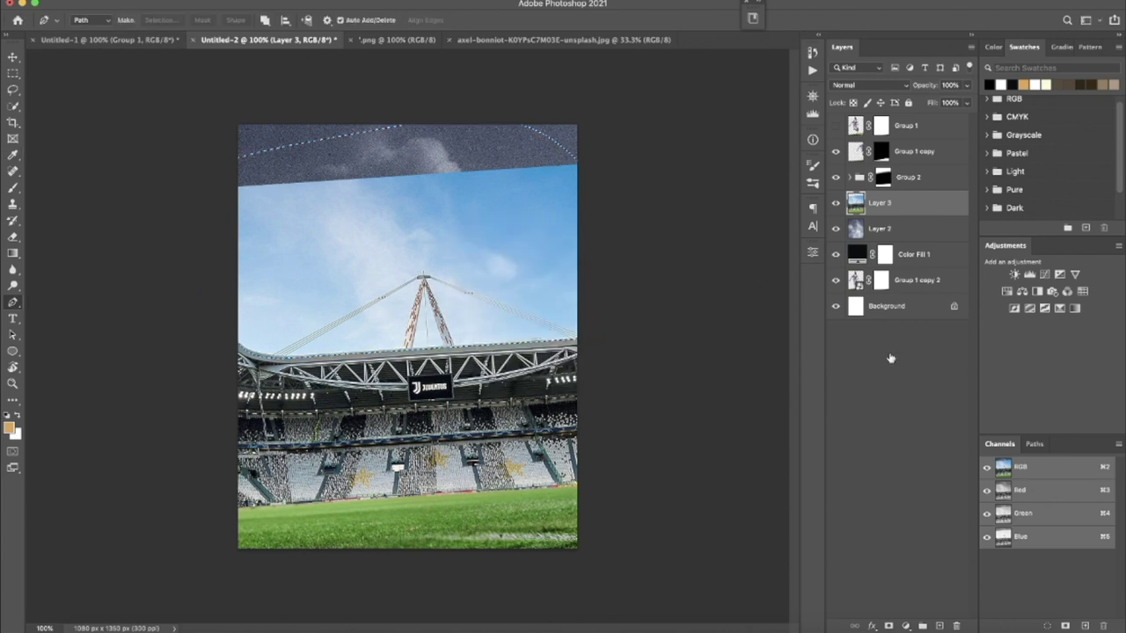
left_click(889, 625)
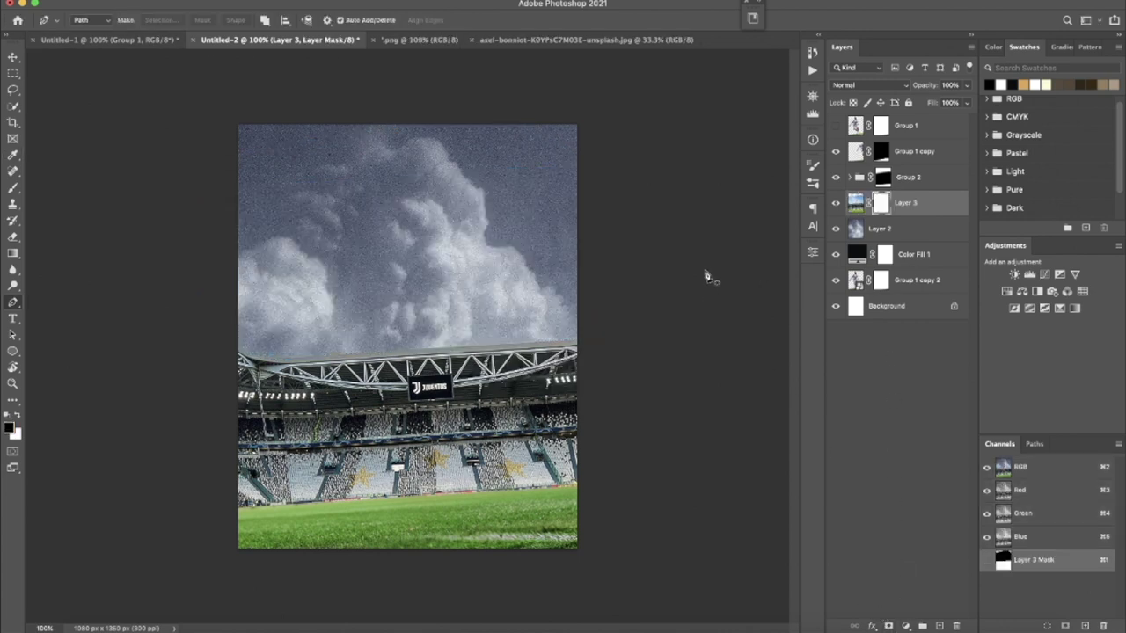
Step: Move the cloud layer, Layer 2, down on the canvas
left_click(882, 228)
key("v")
left_click_drag(510, 202, 510, 255)
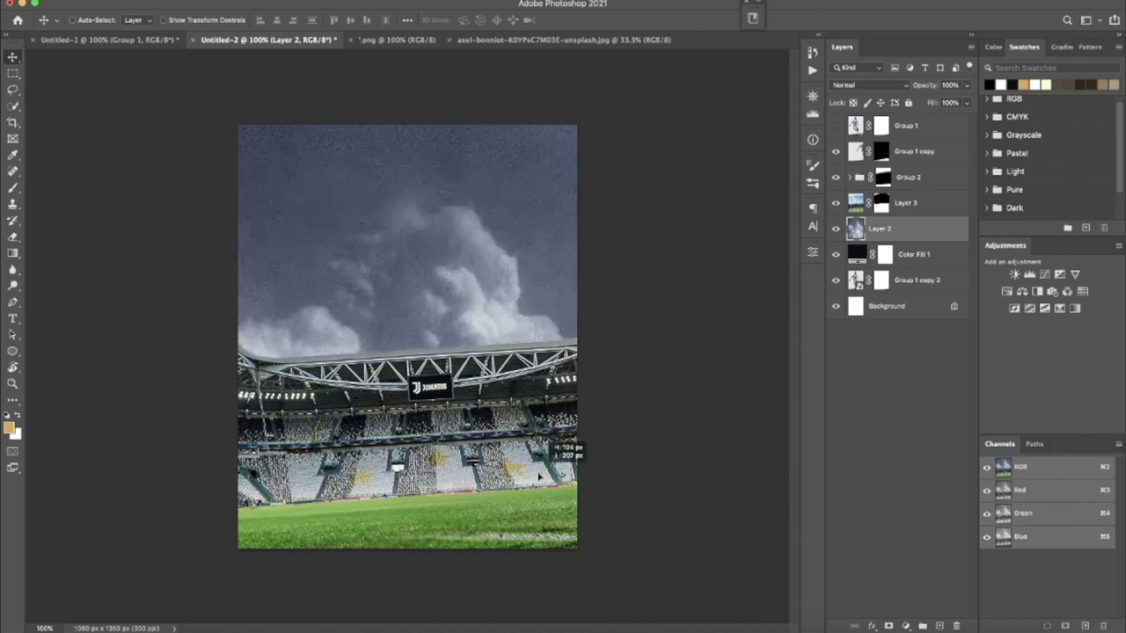
Step: Free Transform the cloud sky to about 49% scale, -16° tilt, repositioned over the stadium
left_click_drag(589, 400, 590, 374)
key("ctrl+t")
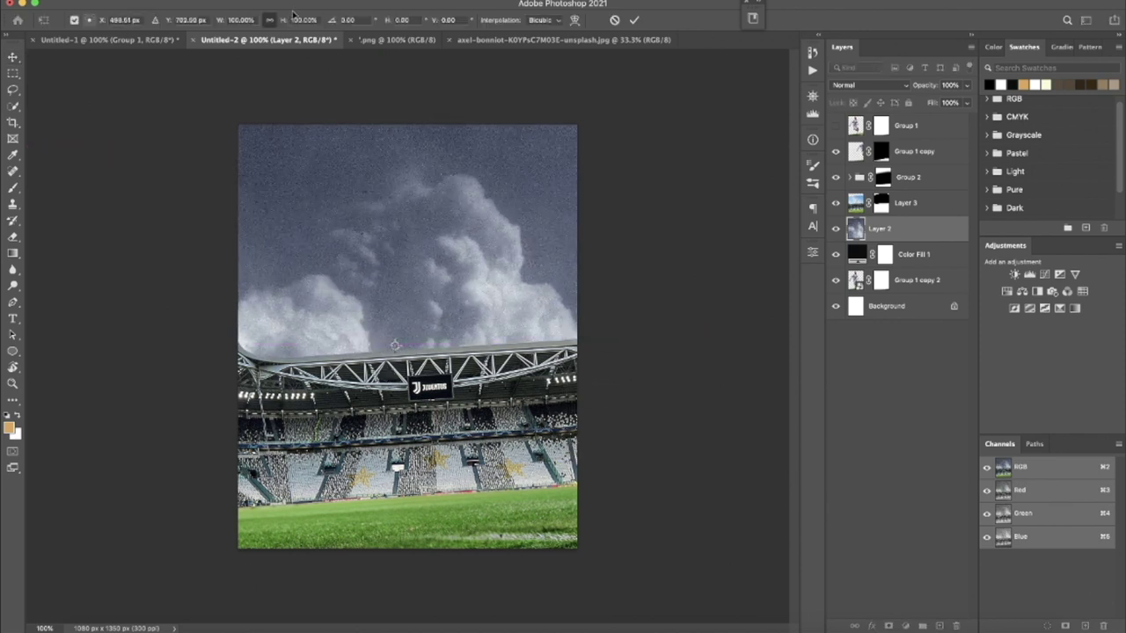
left_click_drag(279, 21, 255, 21)
left_click_drag(467, 283, 465, 244)
mouse_move(595, 317)
left_mouse_down()
mouse_move(636, 290)
mouse_move(753, 297)
left_mouse_up()
left_click_drag(675, 326, 471, 335)
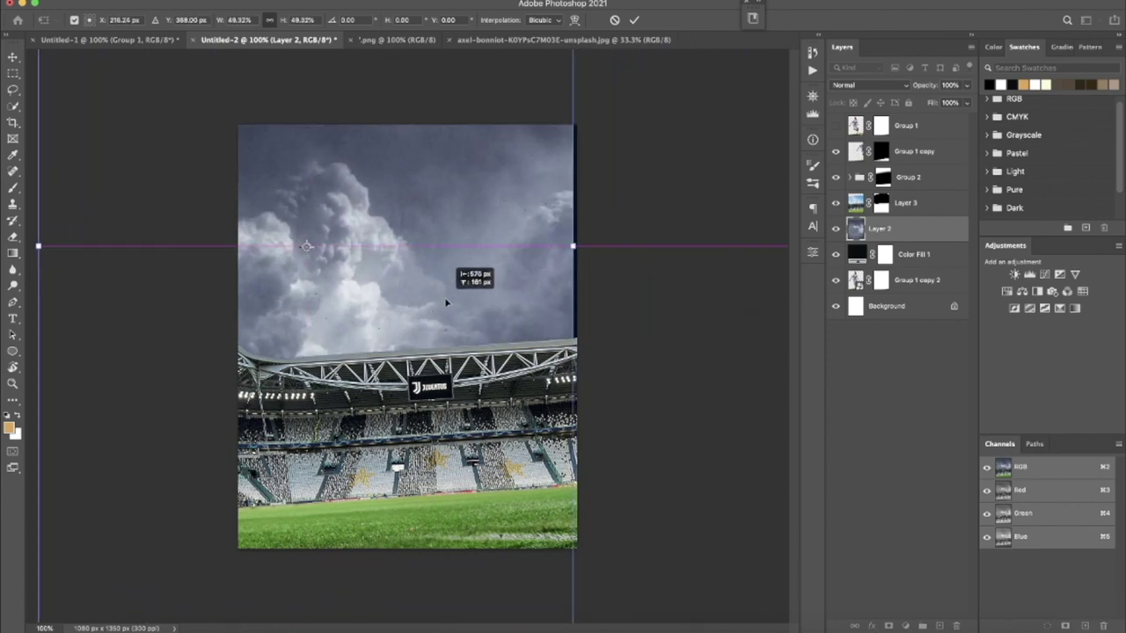
left_click_drag(641, 322, 642, 233)
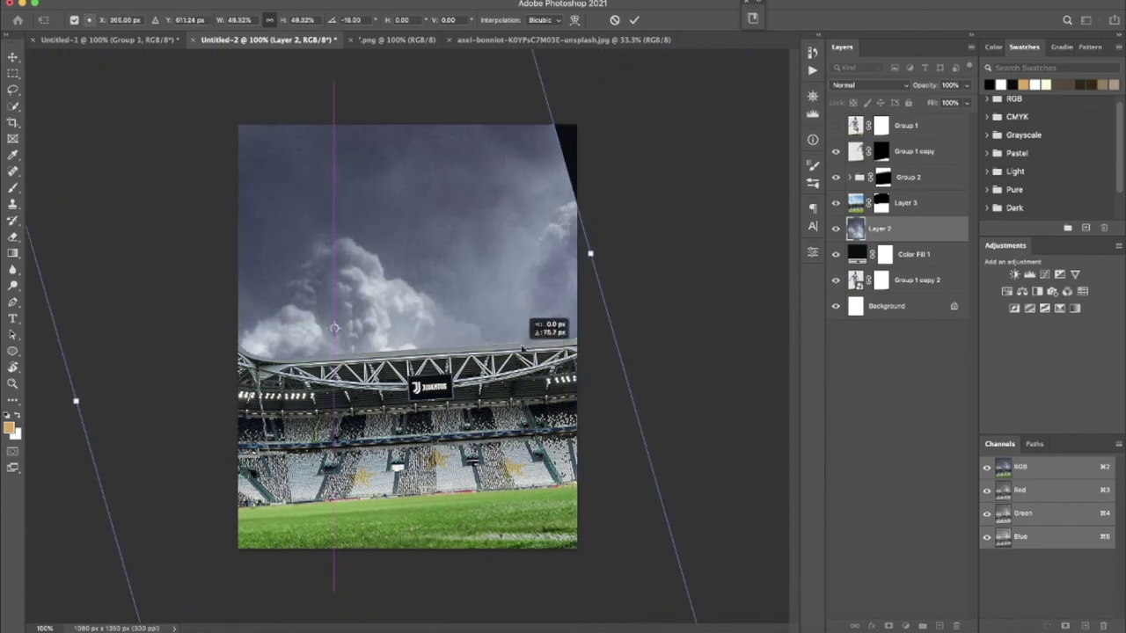
left_click_drag(475, 304, 534, 343)
left_click(633, 19)
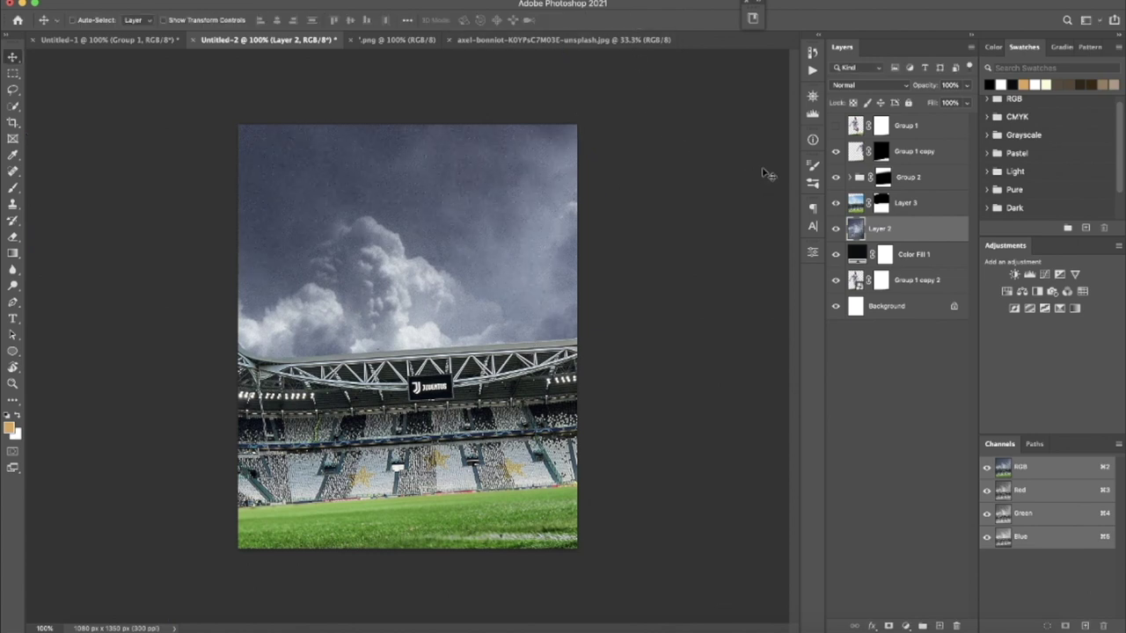
Step: Duplicate the sky layer, set the copy to Multiply, and show Group 1 again
key("ctrl+j")
left_click(871, 84)
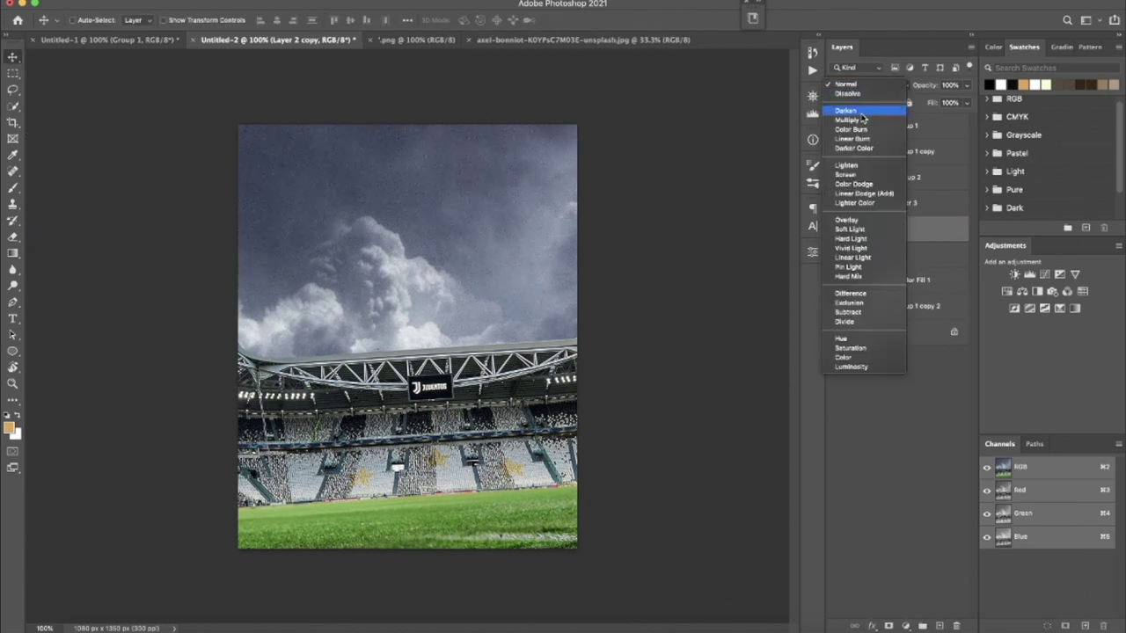
left_click(861, 123)
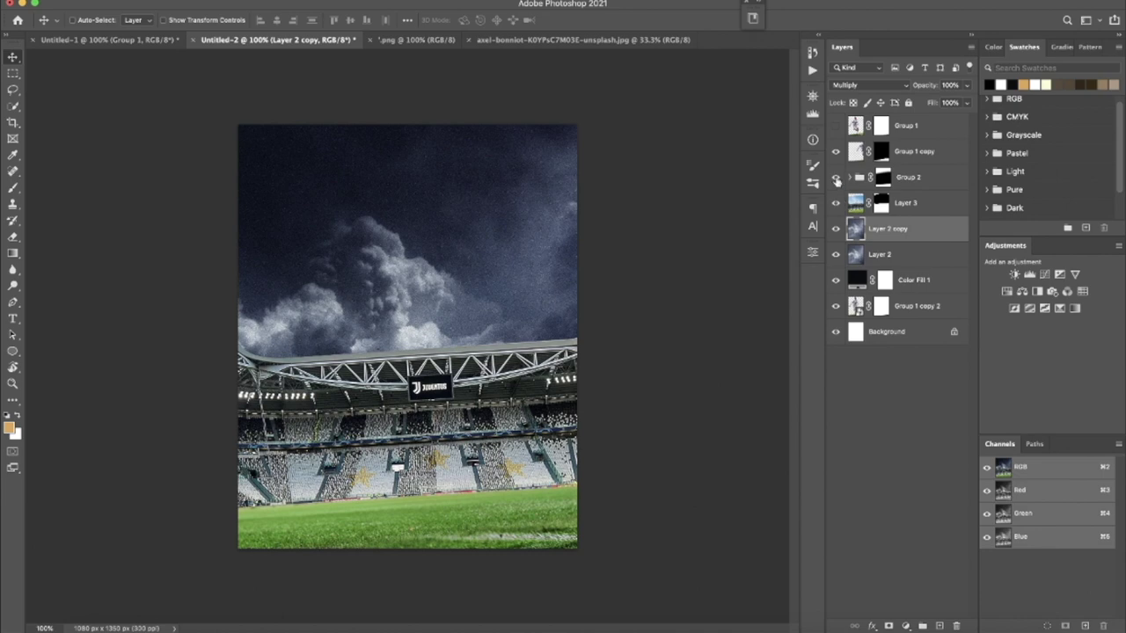
left_click(836, 126)
Step: Rotate the canvas view and back, then select Group 1, Group 1 copy and Layer 3
key("r")
mouse_move(450, 281)
left_mouse_down()
mouse_move(474, 318)
mouse_move(466, 292)
left_mouse_up()
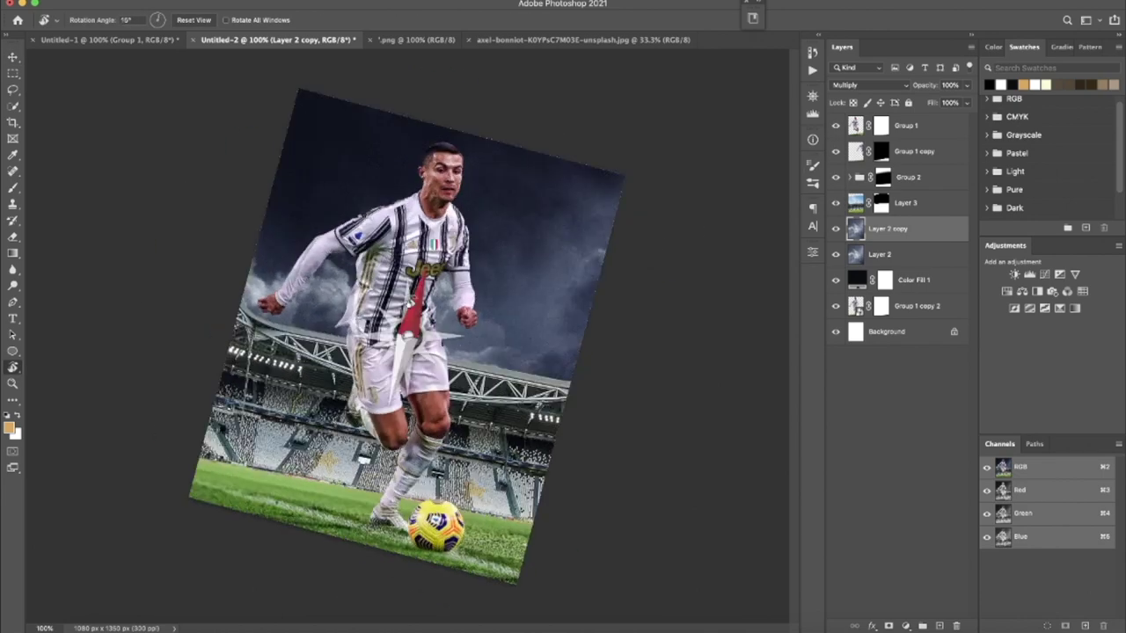
left_click_drag(397, 273, 403, 272)
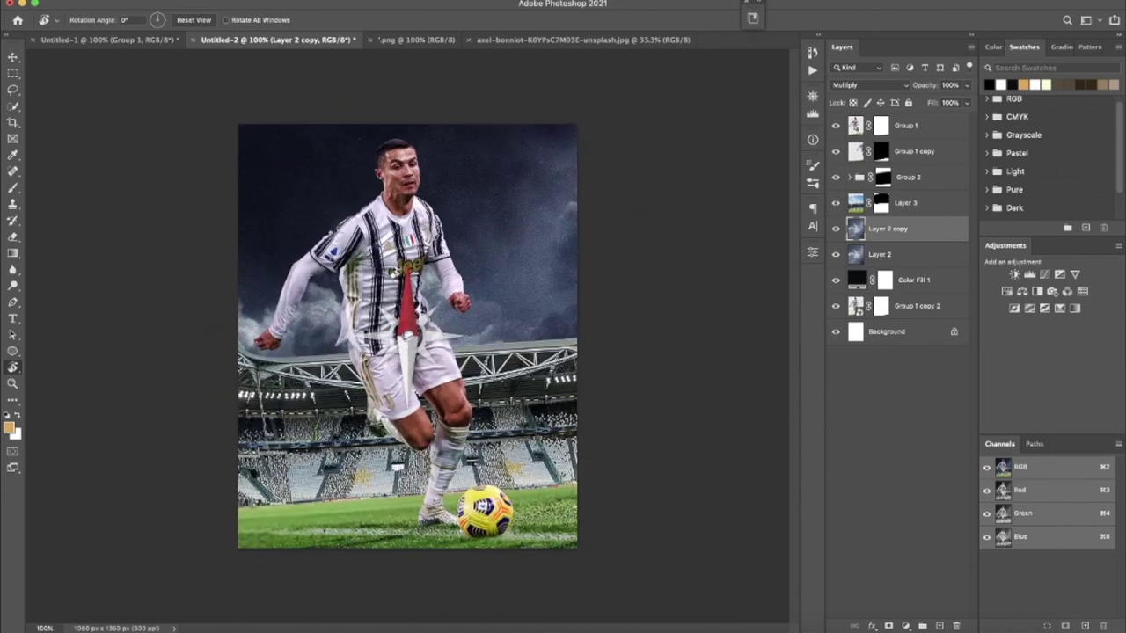
left_click(904, 134)
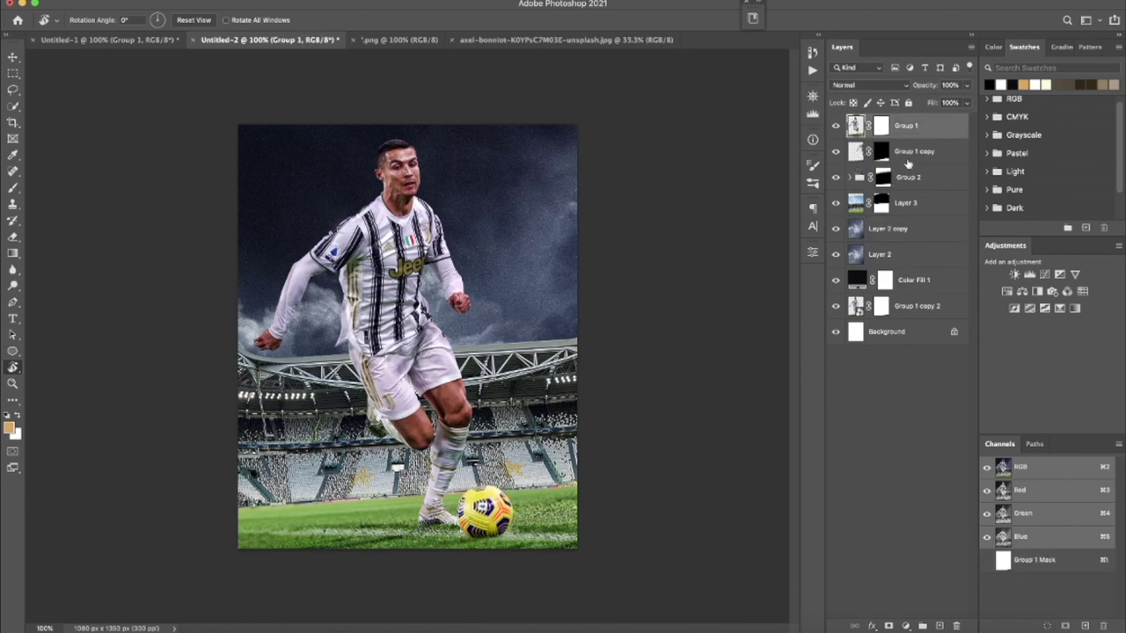
left_click(909, 159)
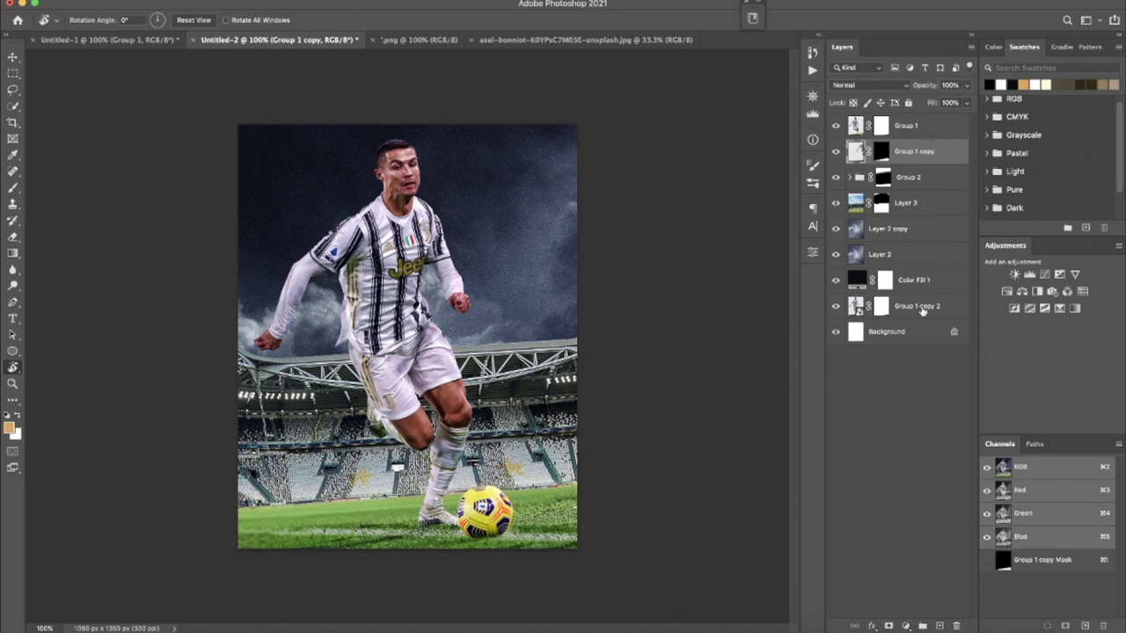
left_click(917, 205)
left_click(906, 626)
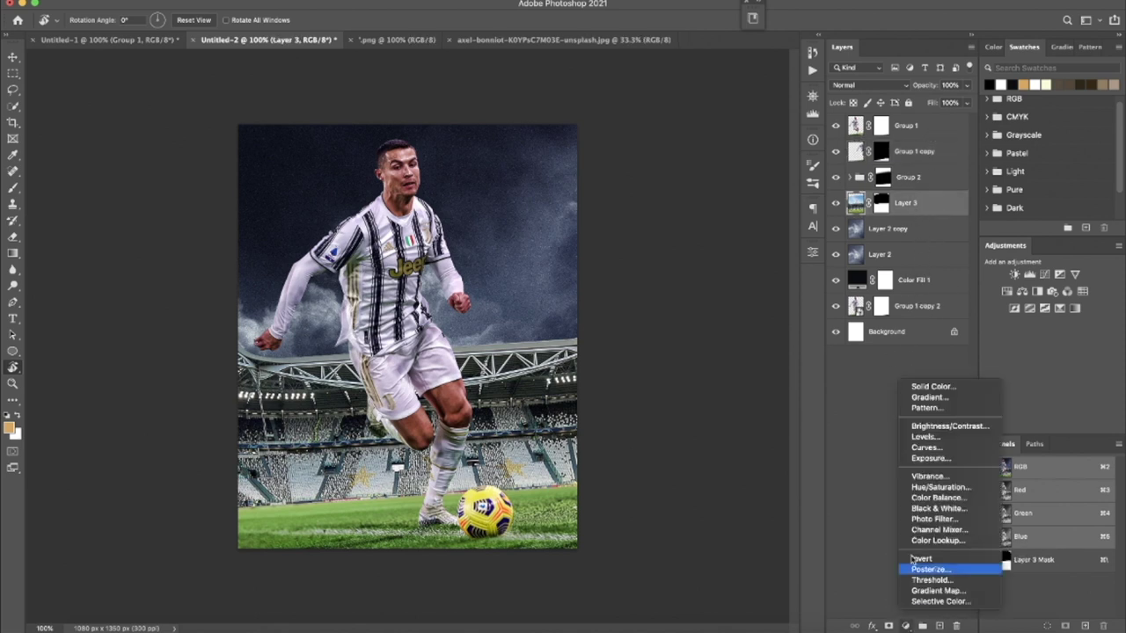
Step: Add a Black & White adjustment above Layer 3, reorder it, and Alt-drag a copy to the top
left_click(852, 392)
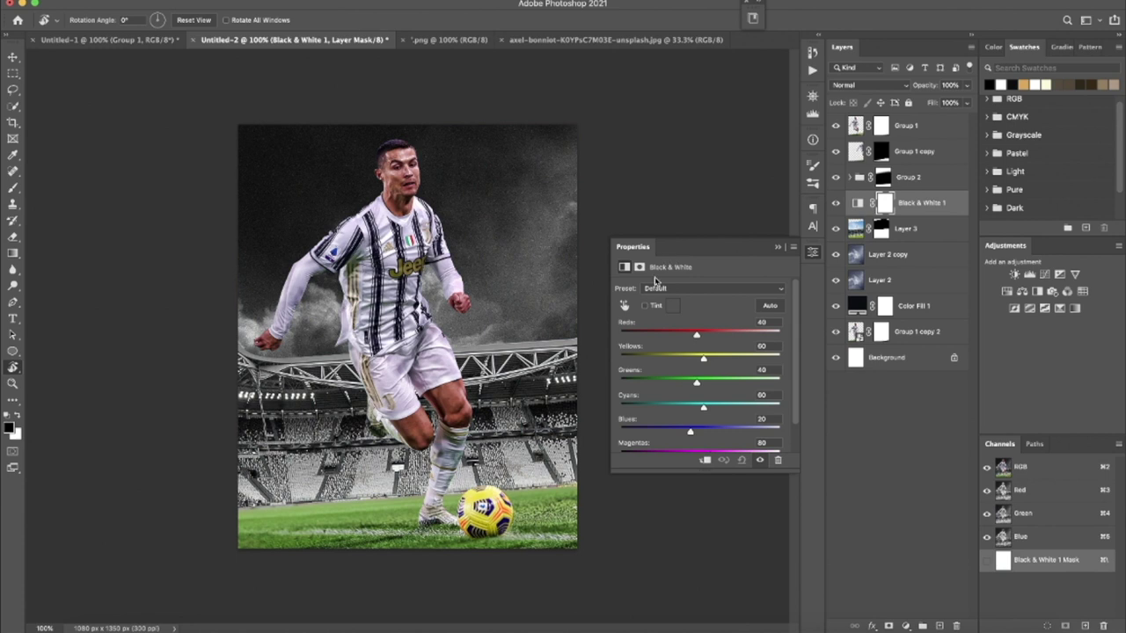
left_click(780, 249)
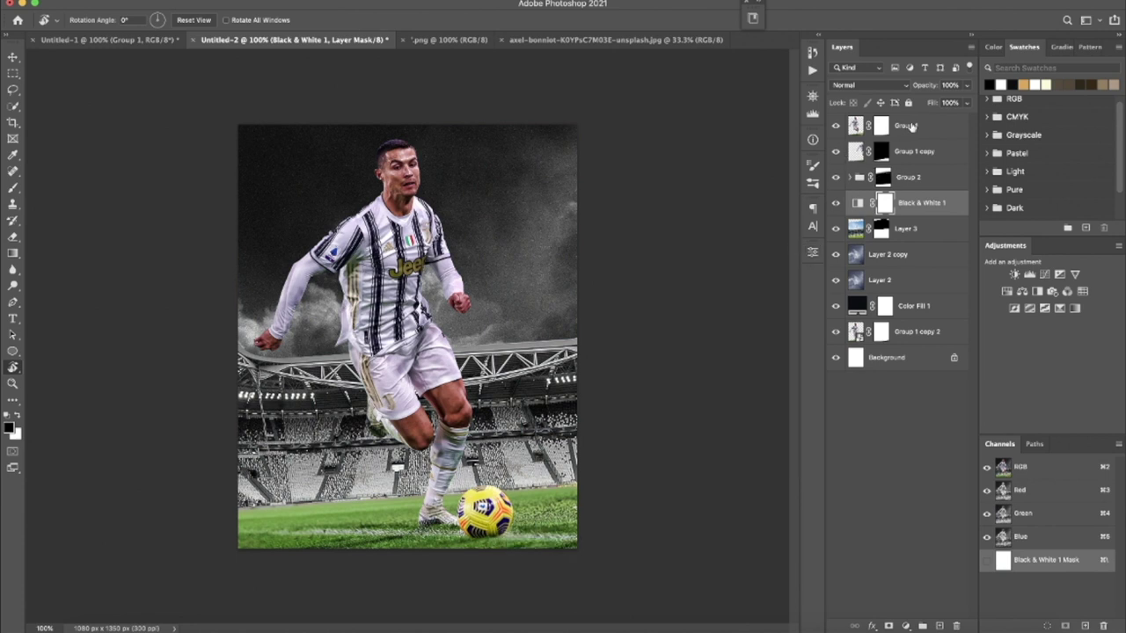
left_click_drag(913, 204, 909, 123)
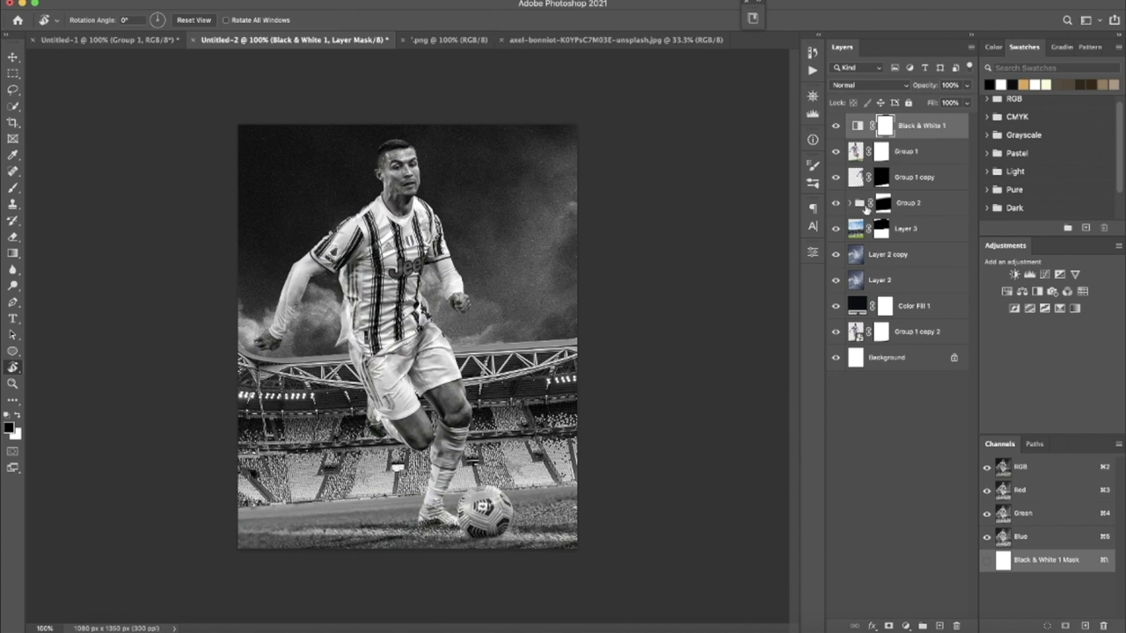
left_click_drag(921, 129, 925, 195)
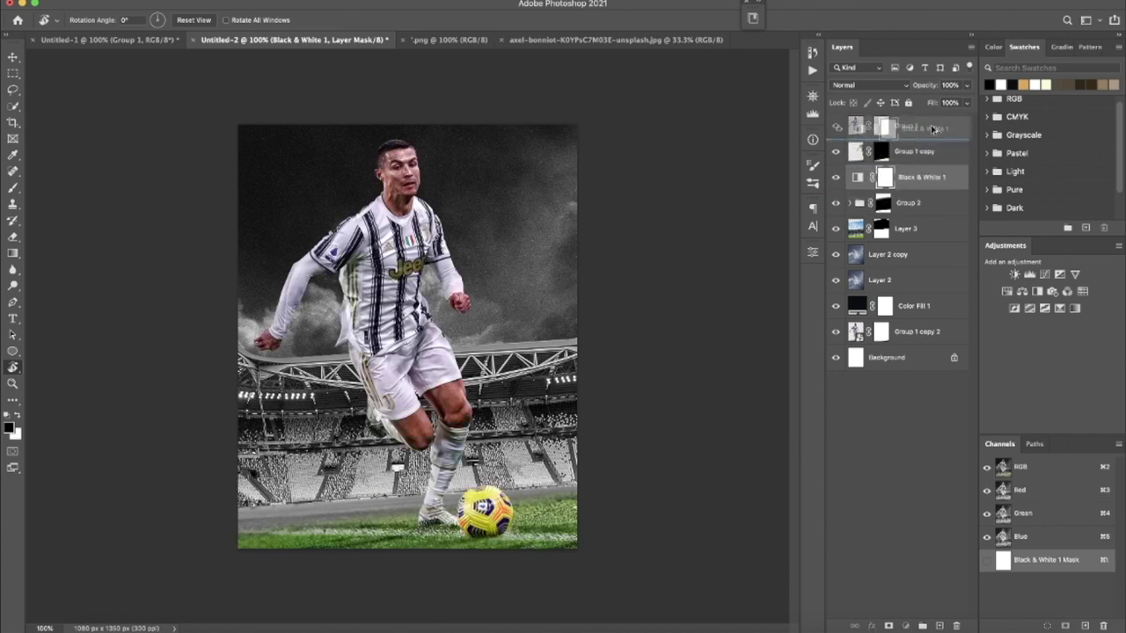
left_click_drag(928, 181, 923, 123)
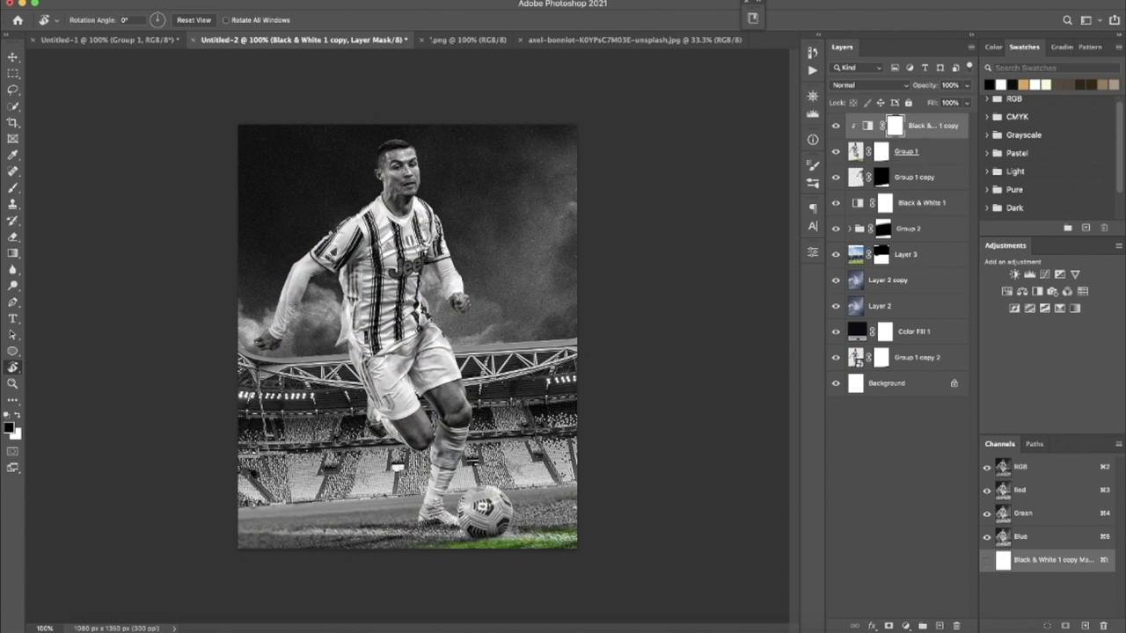
key("b")
right_click(372, 210)
Step: Paint black with a 300 px brush on the Black & White 1 copy mask over the player's body
type("300")
left_click_drag(903, 202, 906, 167)
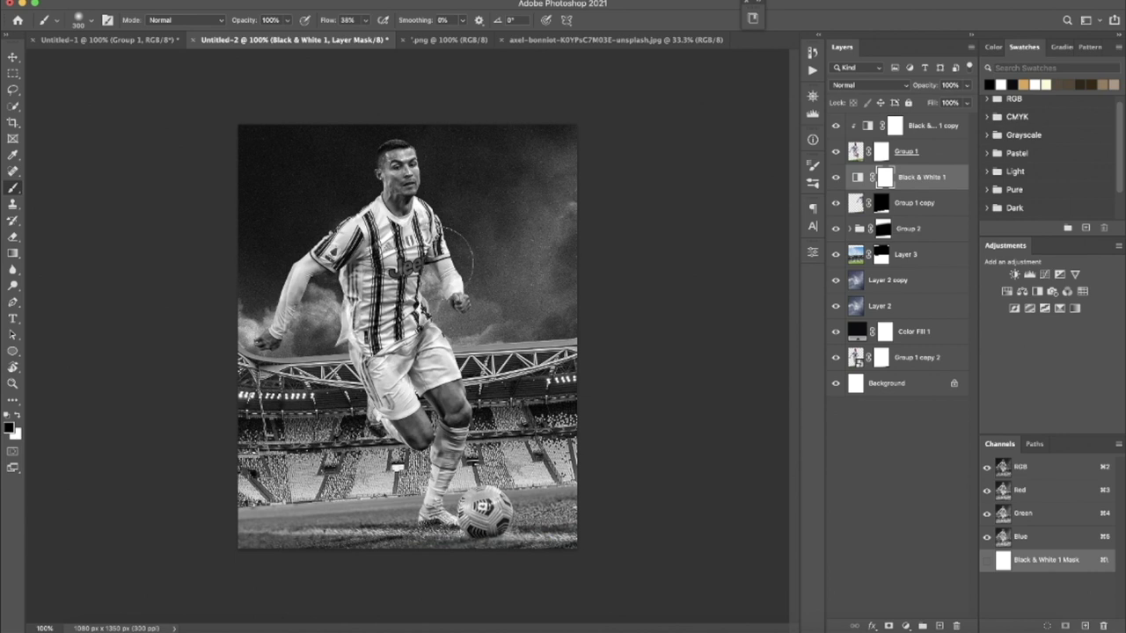
key("ctrl+z")
left_click(892, 128)
mouse_move(353, 189)
left_mouse_down()
mouse_move(273, 255)
mouse_move(400, 272)
mouse_move(387, 351)
left_mouse_up()
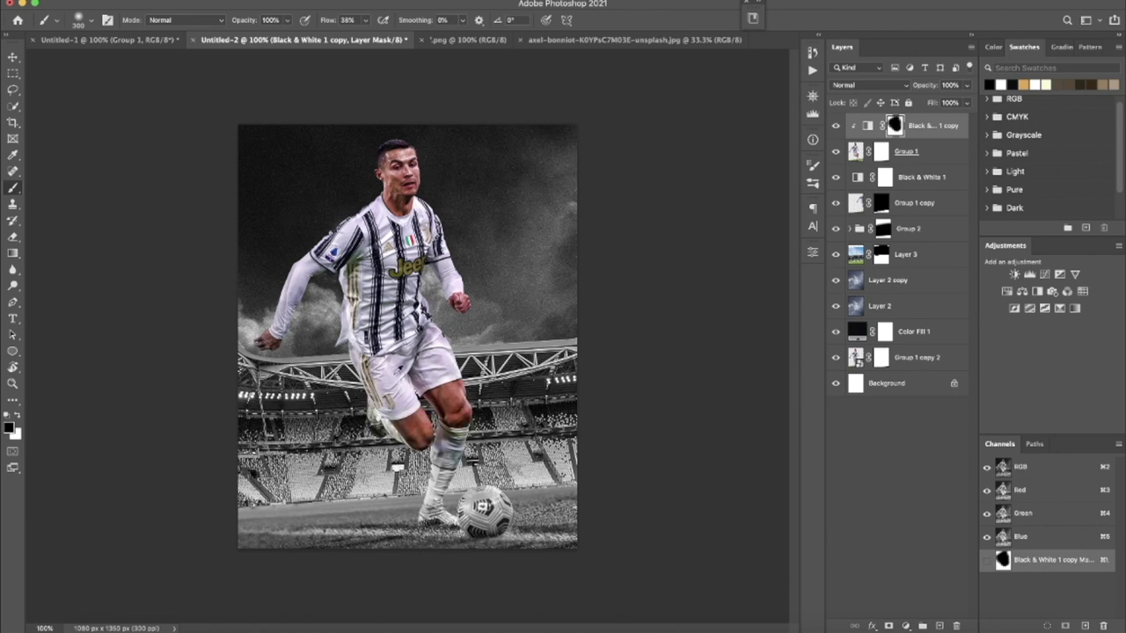
Step: Zoom in on the lower leg and boot and paint the ball back to full colour
scroll(401, 381, "up", 1)
scroll(400, 382, "up", 1)
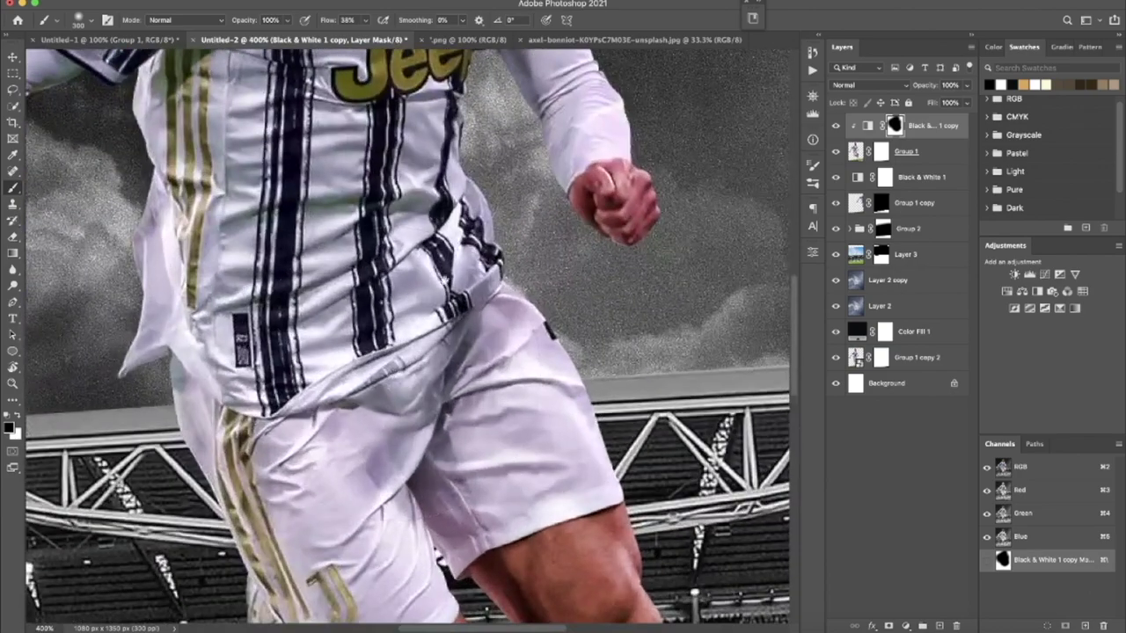
scroll(424, 275, "up", 1)
left_click_drag(425, 275, 369, 61)
right_click(482, 157)
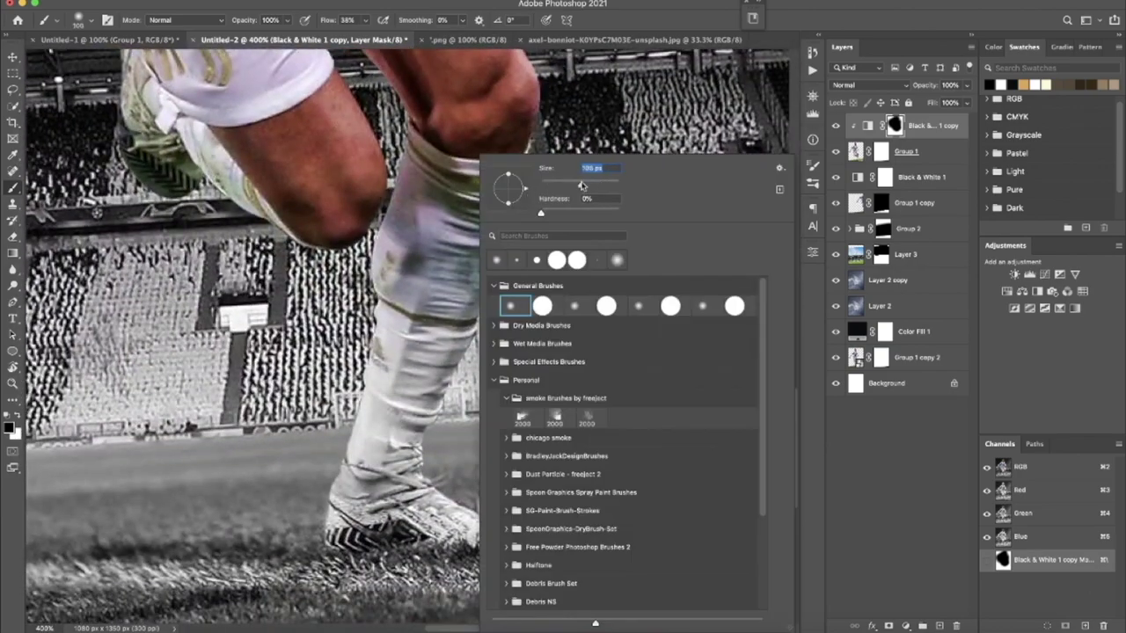
key("Return")
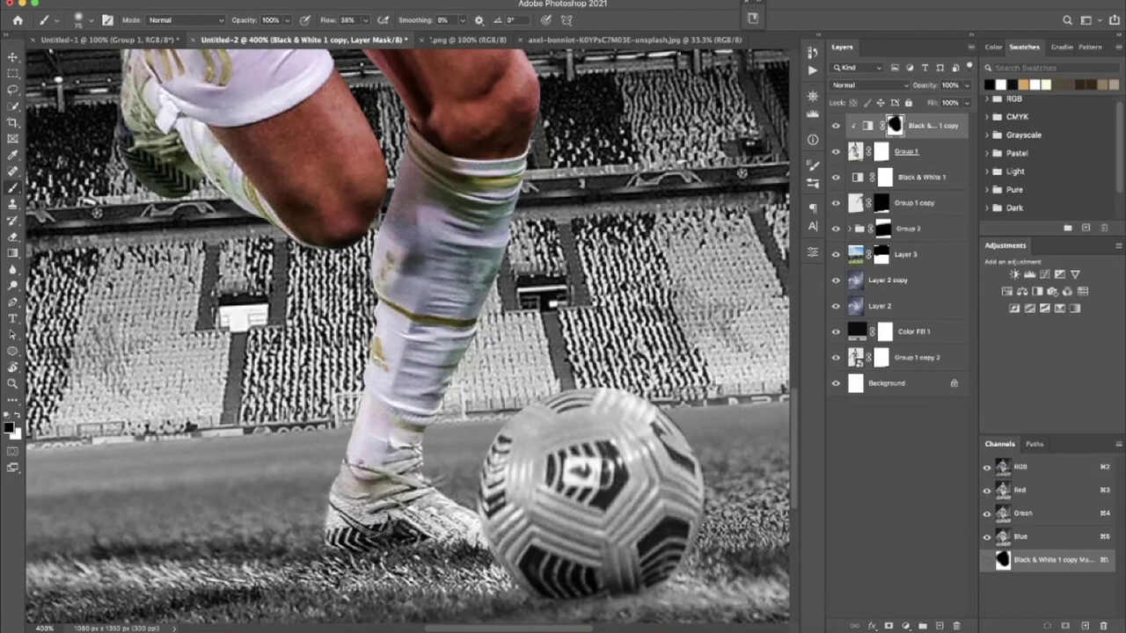
mouse_move(519, 510)
left_mouse_down()
mouse_move(588, 508)
mouse_move(585, 525)
mouse_move(601, 417)
mouse_move(603, 466)
mouse_move(681, 501)
mouse_move(691, 537)
mouse_move(628, 572)
mouse_move(550, 580)
left_mouse_up()
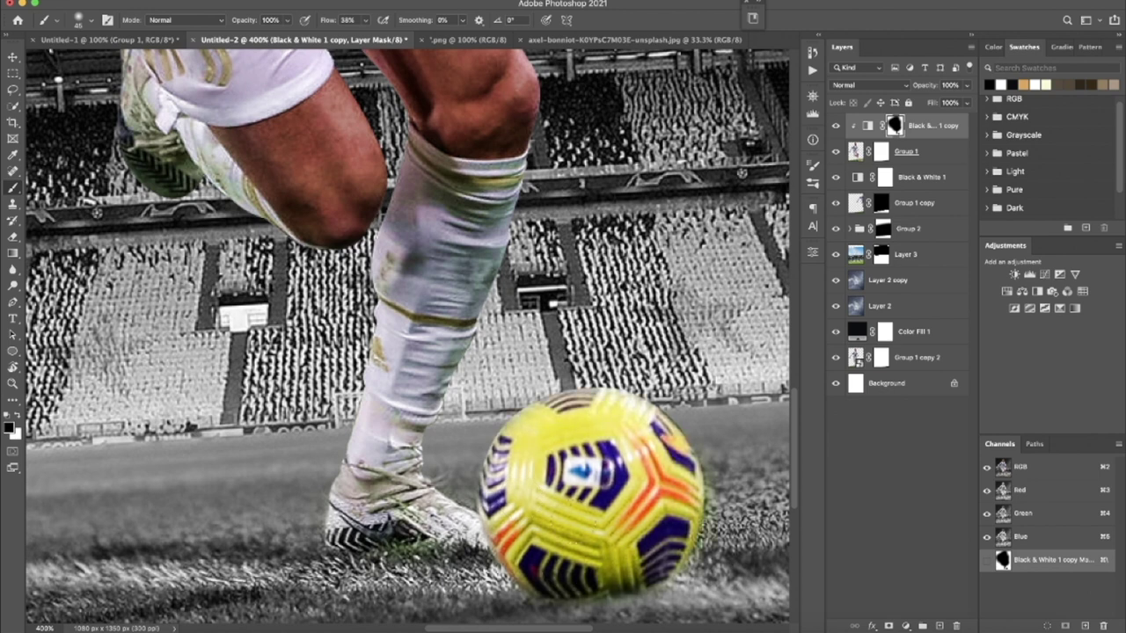
Step: Paint white on the mask to re-grey the grass under the shoe, then fit the image in view
scroll(585, 548, "down", 3)
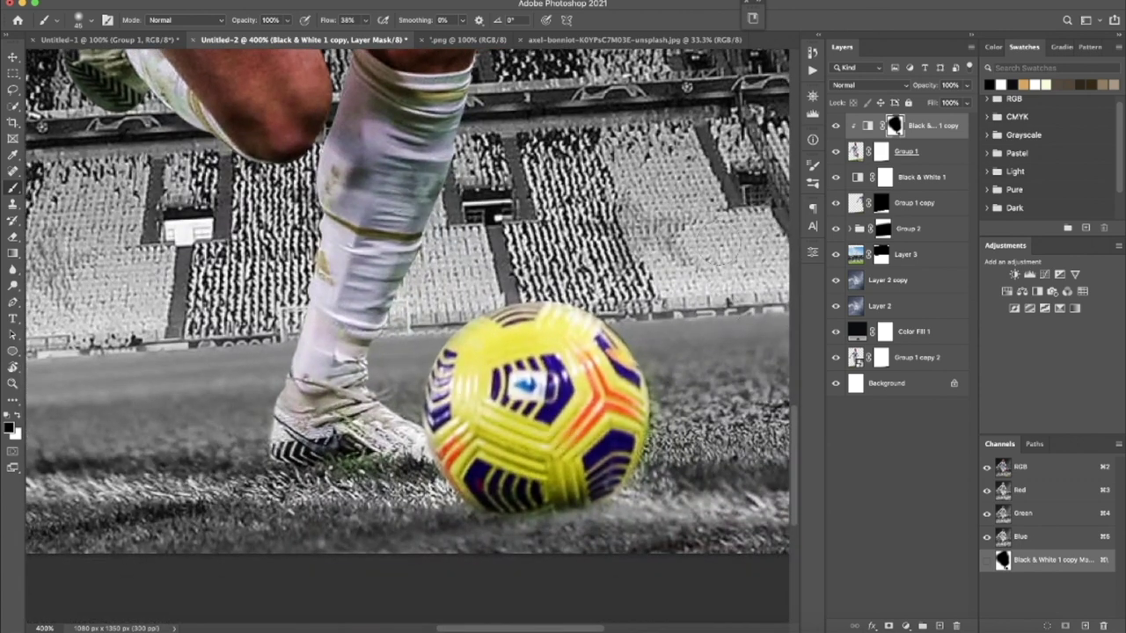
right_click(714, 227)
key("Escape")
key("x")
key("x")
left_click_drag(389, 465, 435, 467)
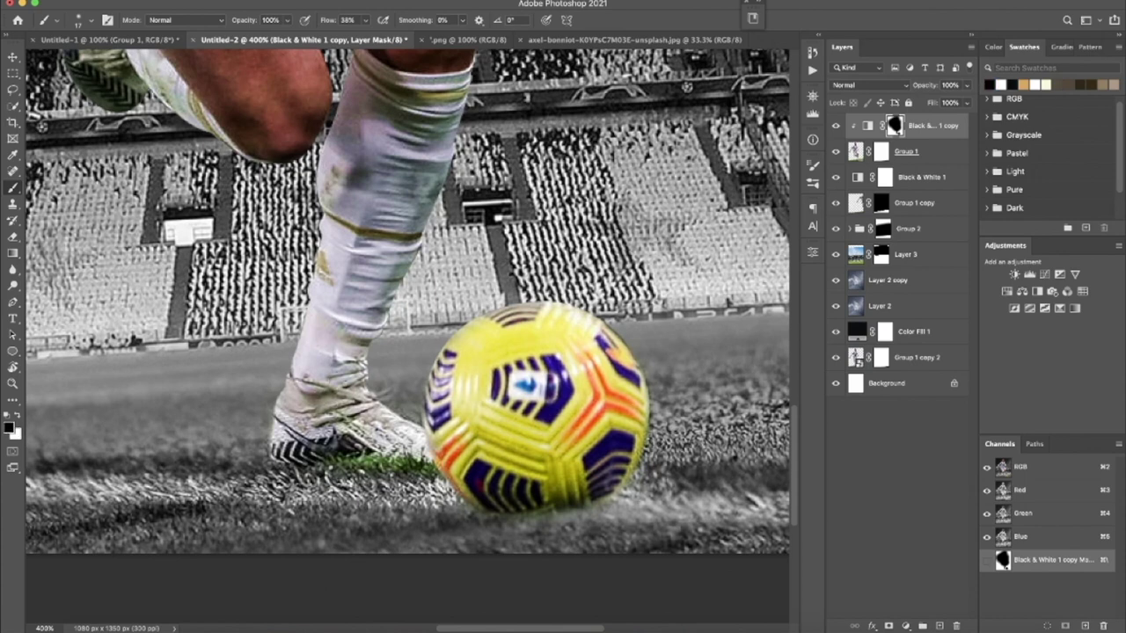
scroll(358, 250, "up", 5)
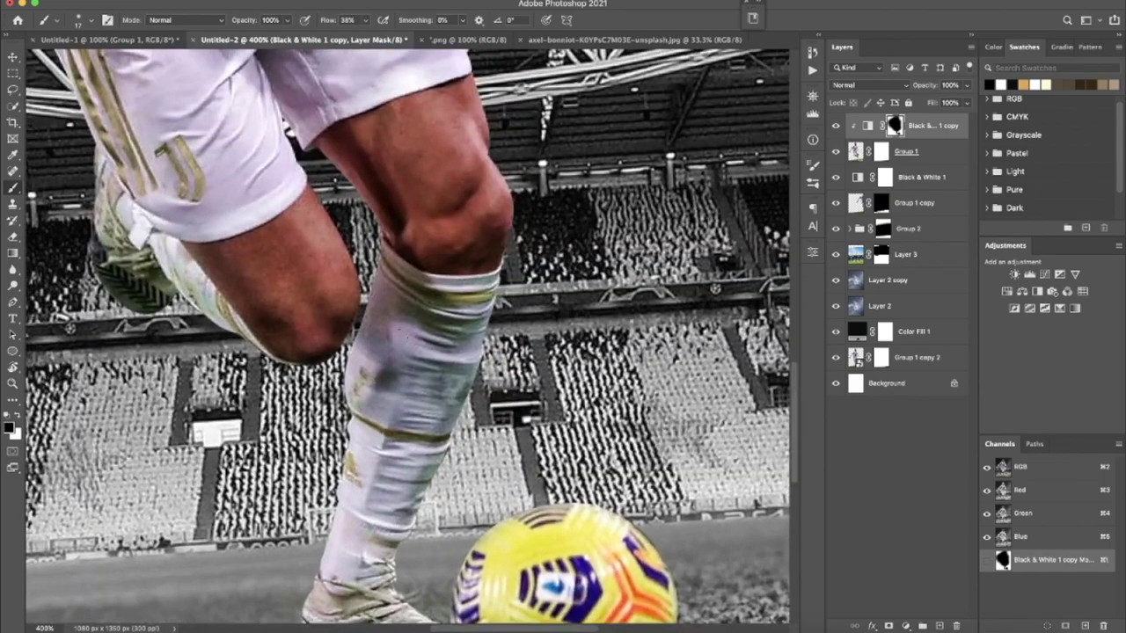
scroll(408, 340, "down", 2)
scroll(408, 340, "down", 3)
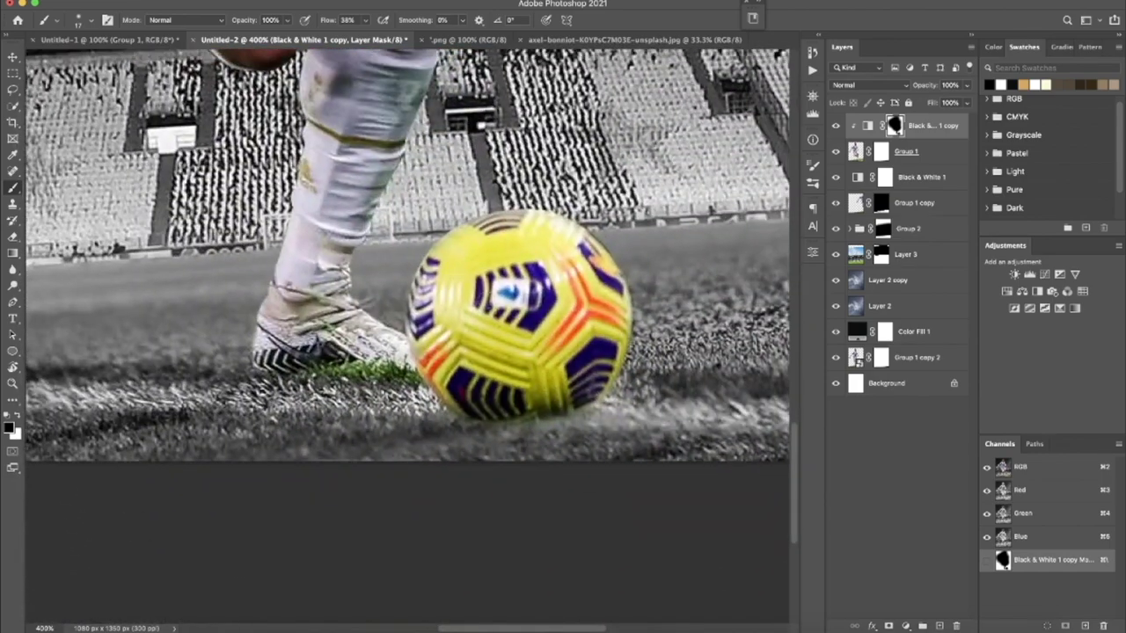
scroll(507, 274, "up", 6)
scroll(506, 274, "up", 8)
scroll(507, 274, "up", 4)
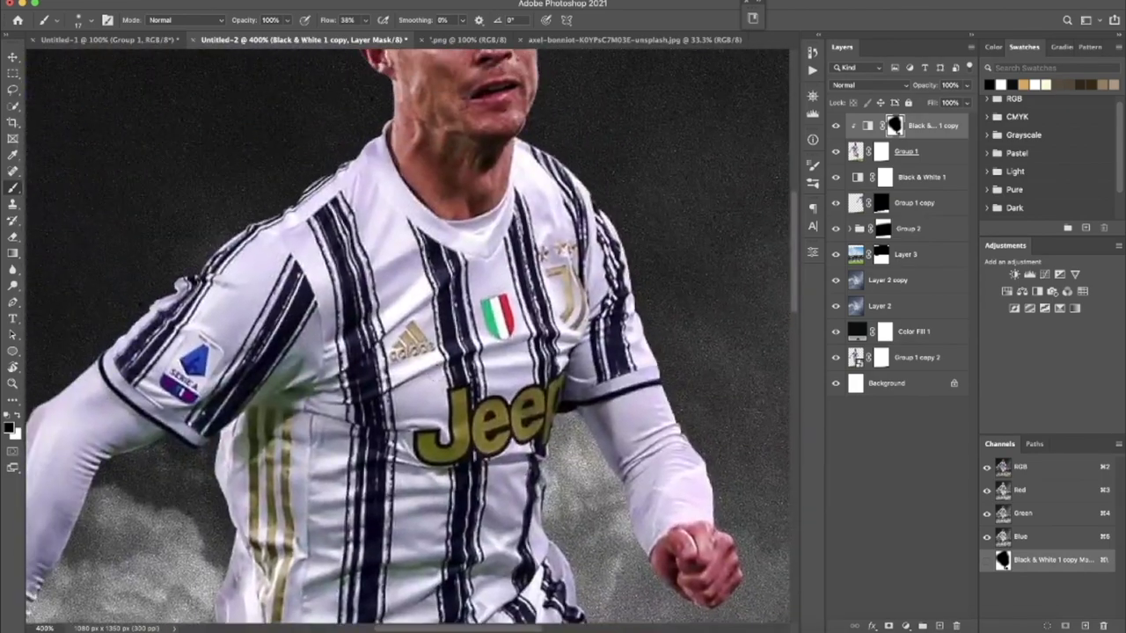
key("ctrl+1")
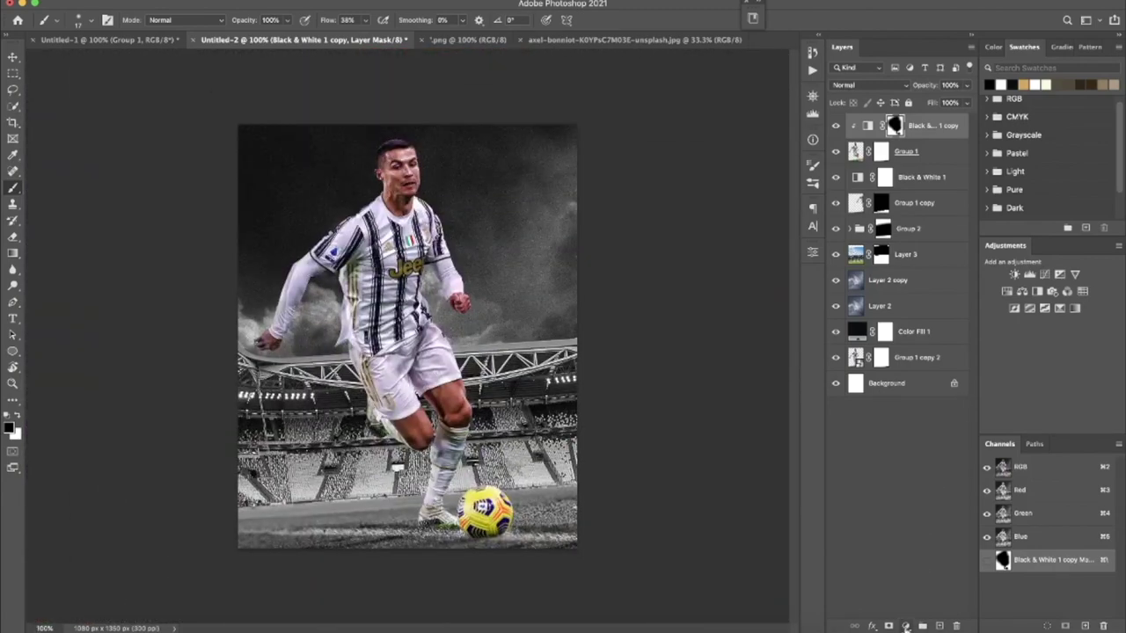
Step: Add a Hue/Saturation layer on top with Saturation -42, then select Layer 2 copy and Layer 2
left_click(905, 626)
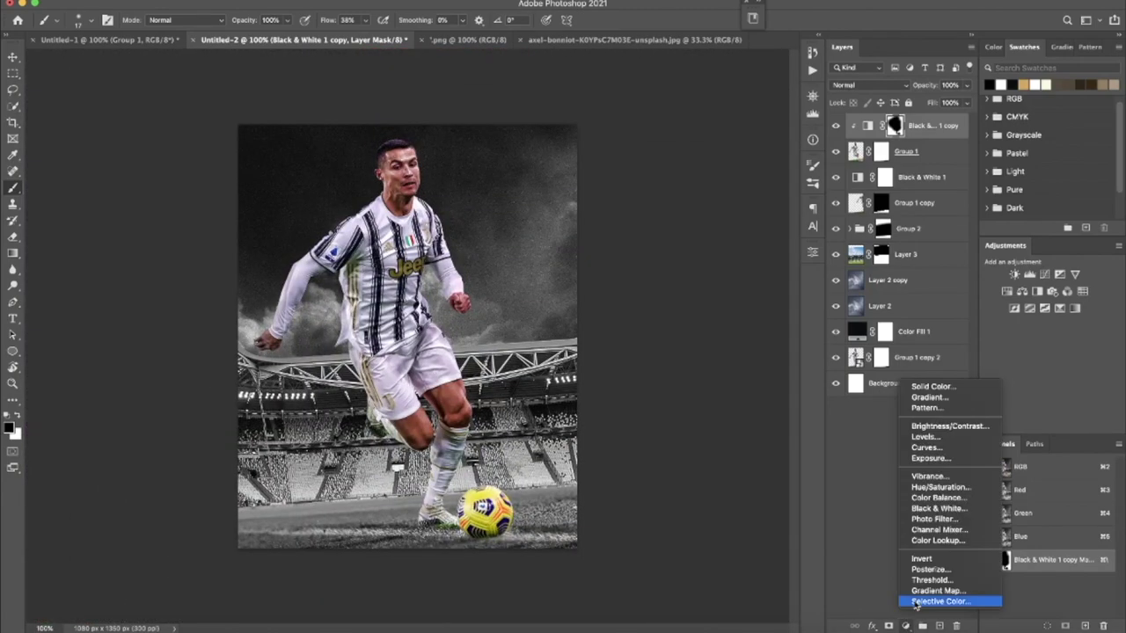
left_click(940, 486)
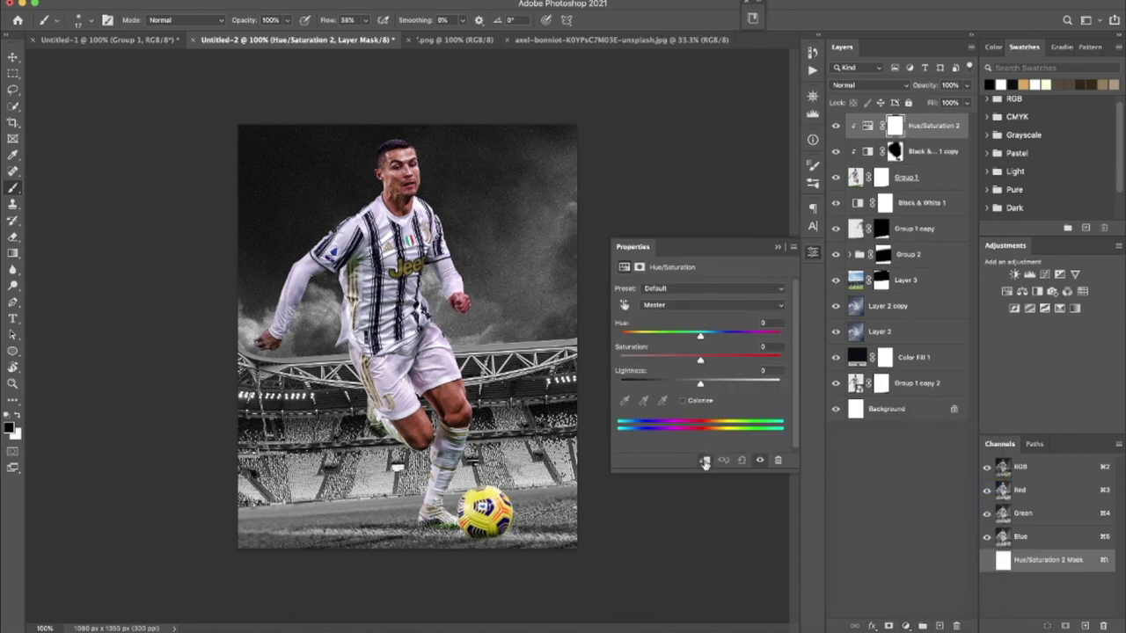
left_click_drag(680, 363, 668, 362)
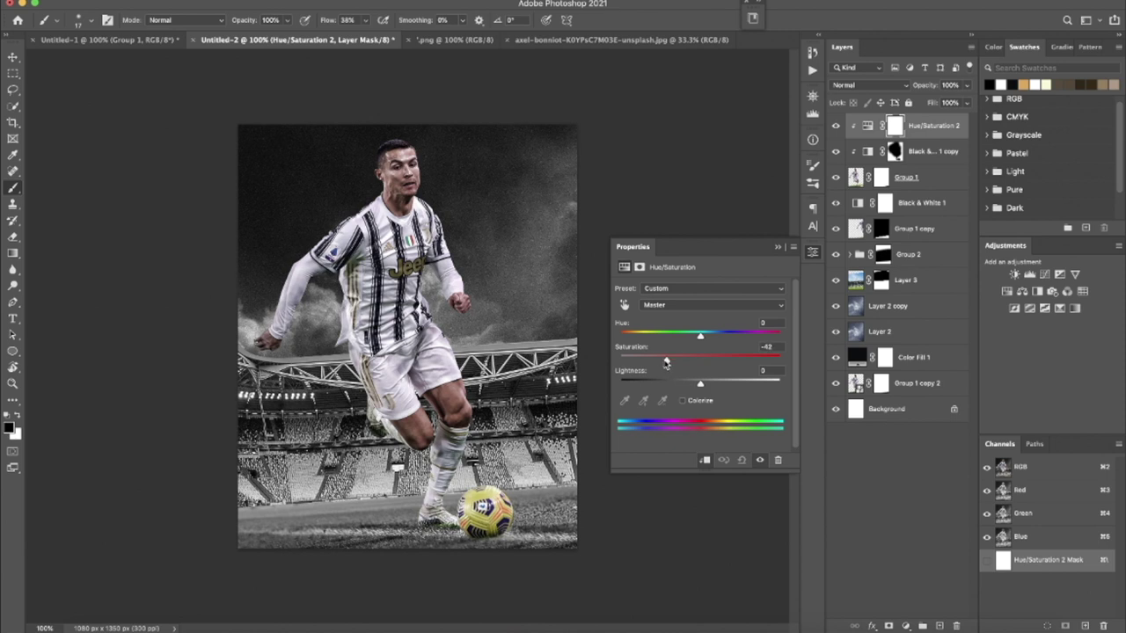
left_click(774, 247)
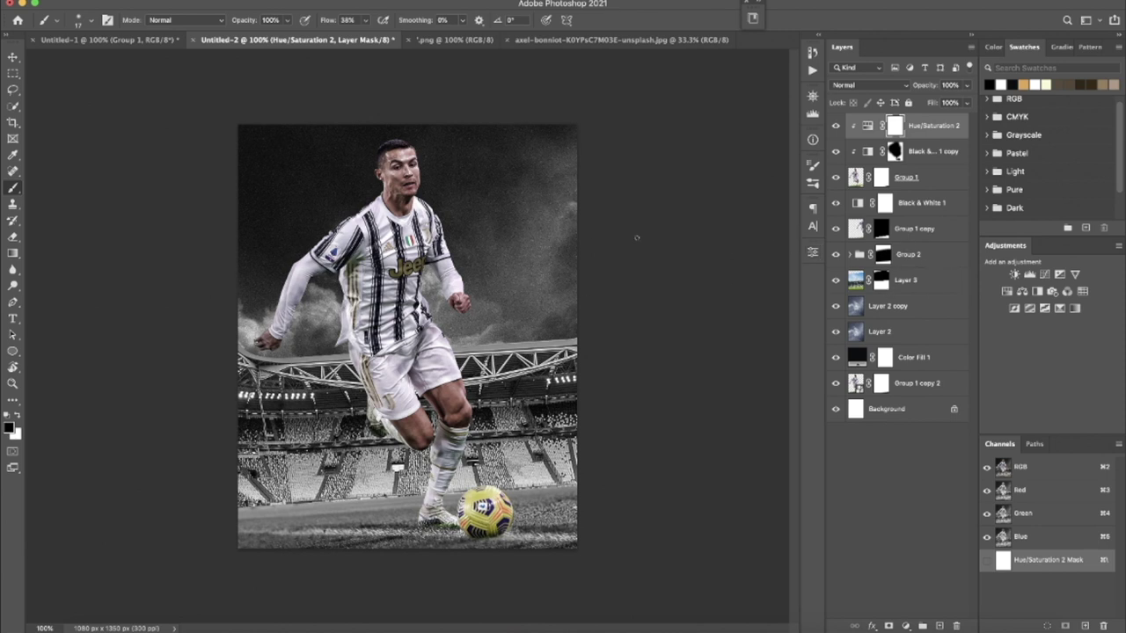
left_click(871, 317)
left_click(888, 332, "shift")
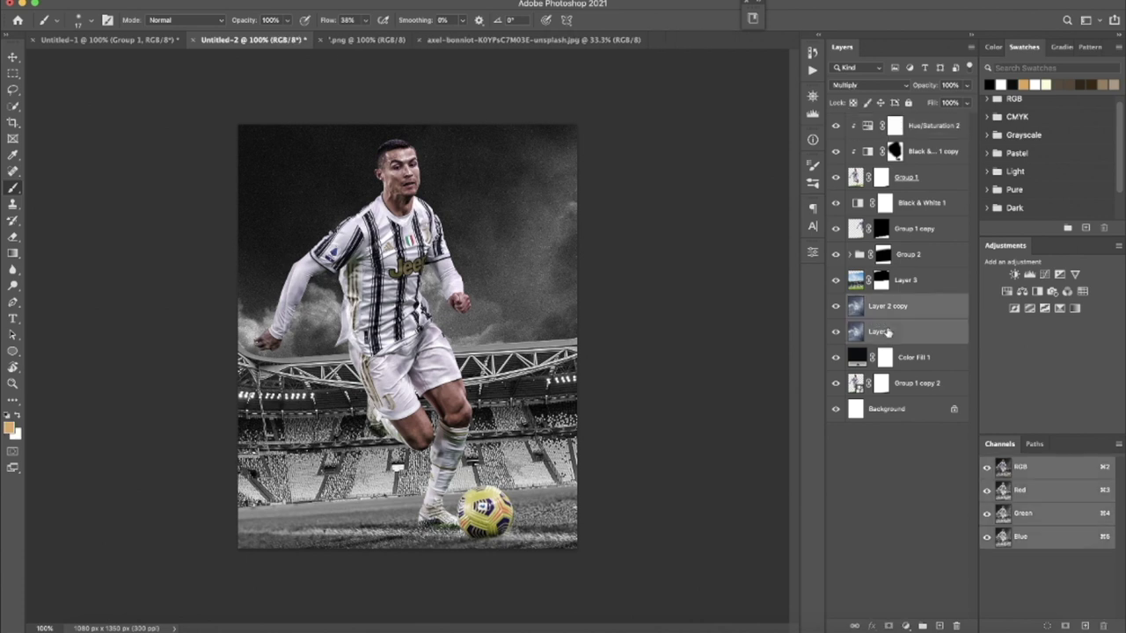
Step: Merge Layer 2 and Layer 2 copy into a single sky layer with Cmd+E
key("super+w")
left_click(605, 209)
key("super+e")
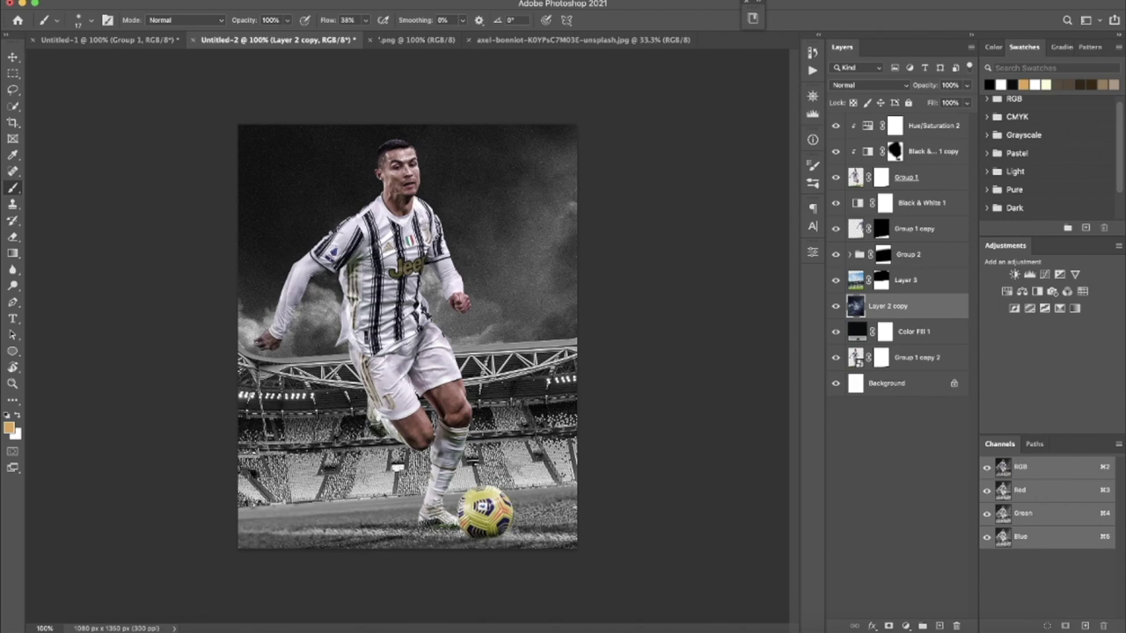
Step: Apply Reduce Noise to the sky with Strength 10 and Preserve Details 0
left_click(299, 1)
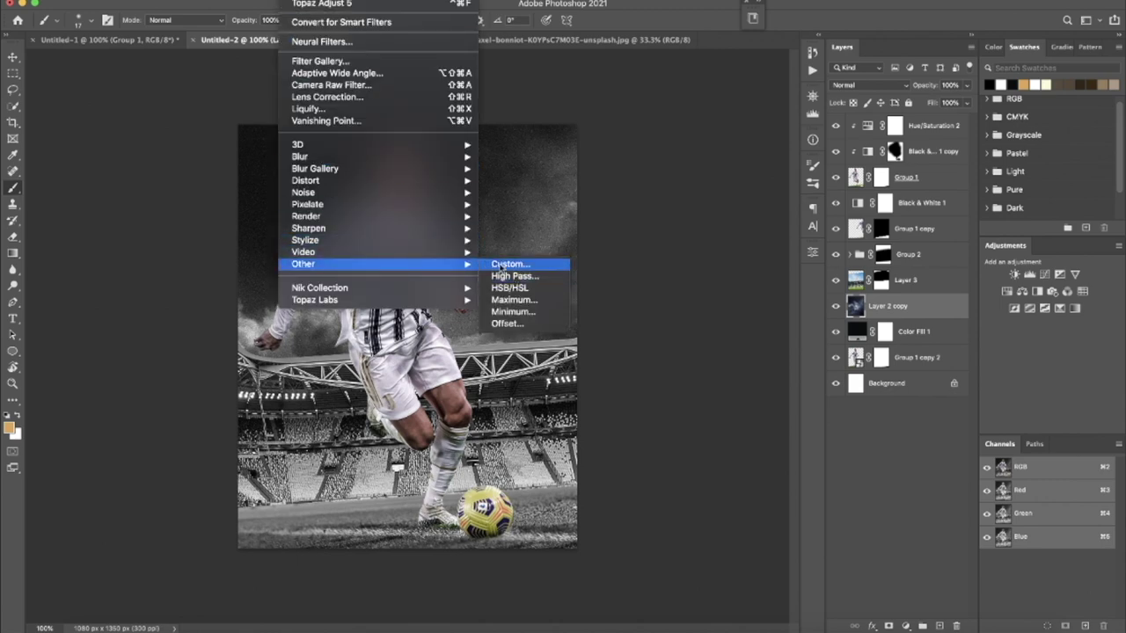
mouse_move(304, 192)
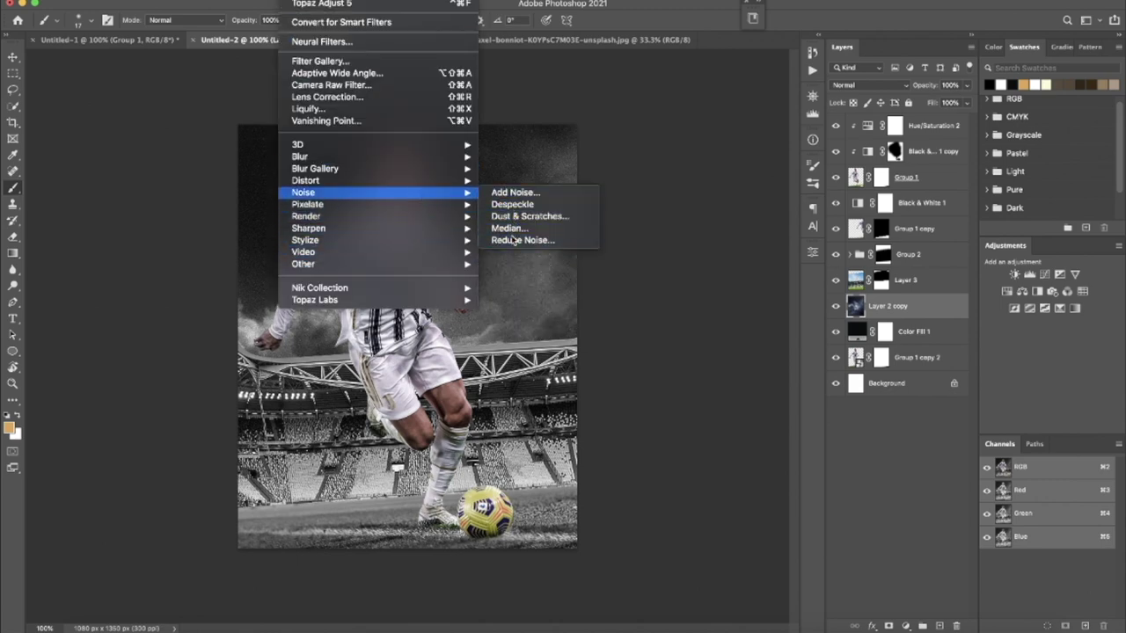
left_click(513, 238)
left_click_drag(699, 267, 646, 269)
left_click_drag(752, 239, 786, 235)
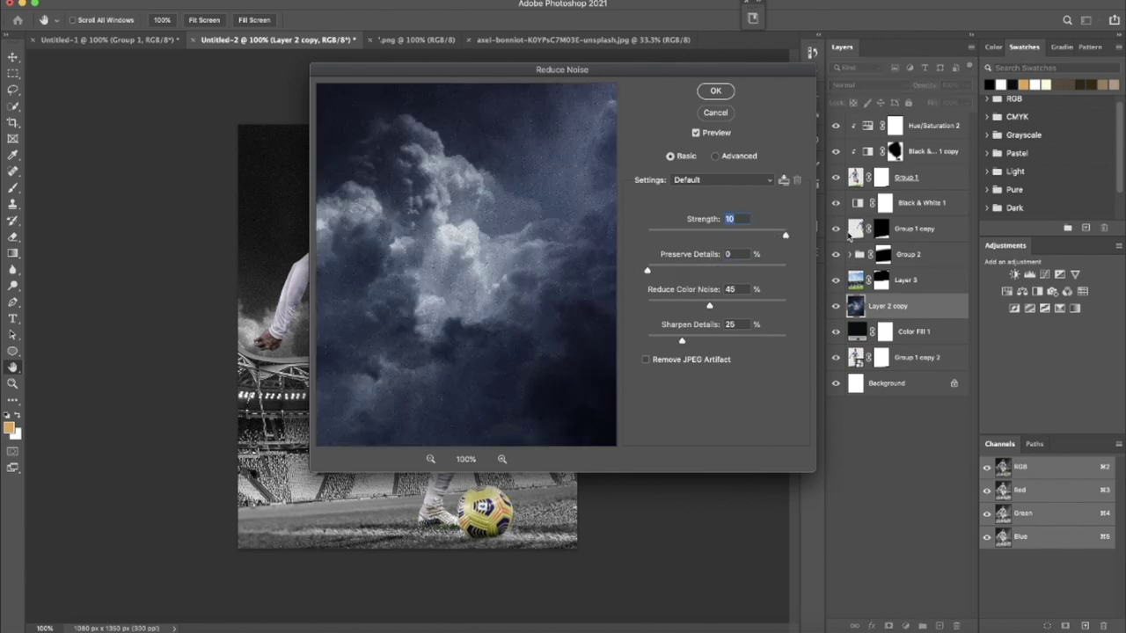
left_click(715, 91)
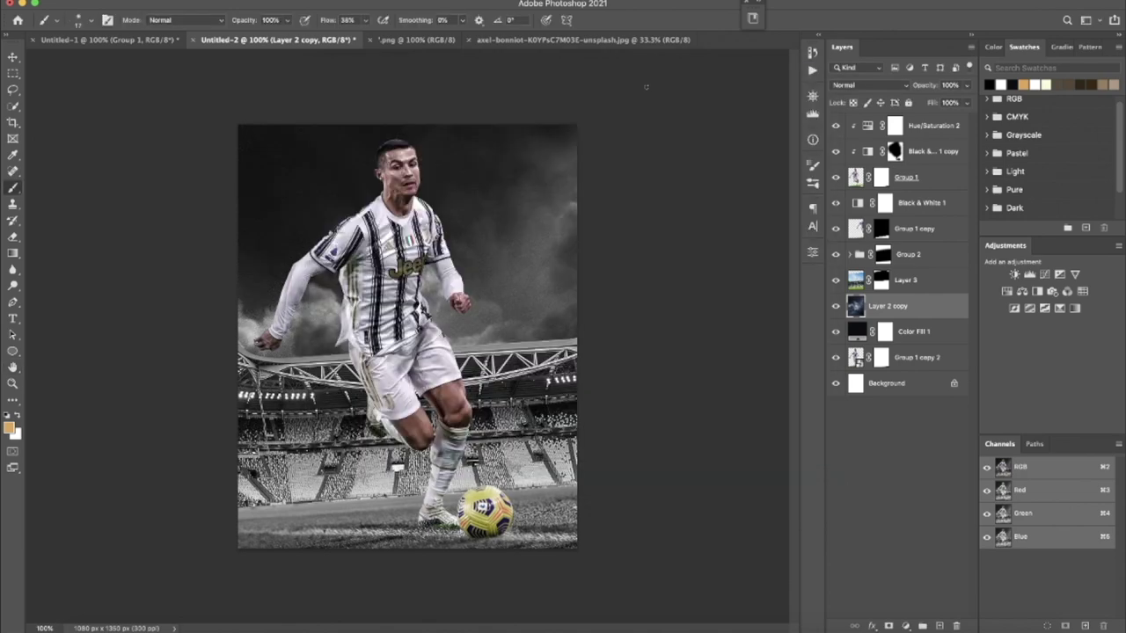
Step: Soften the merged sky with a 1 px Gaussian Blur, trying and undoing an upward move
left_click(295, 7)
mouse_move(299, 157)
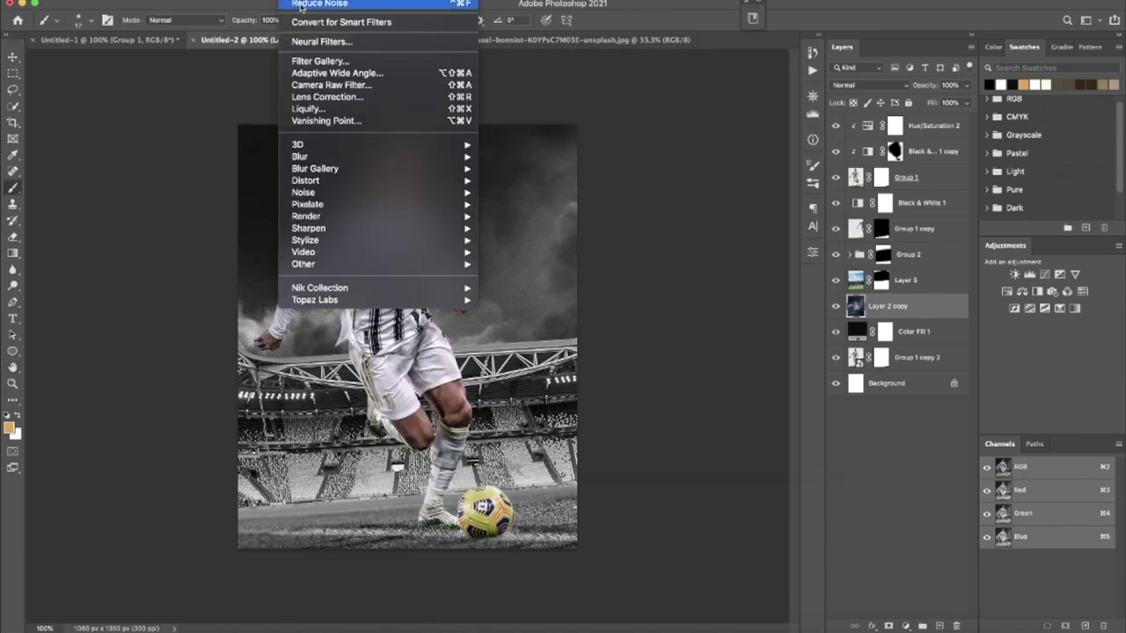
left_click(521, 205)
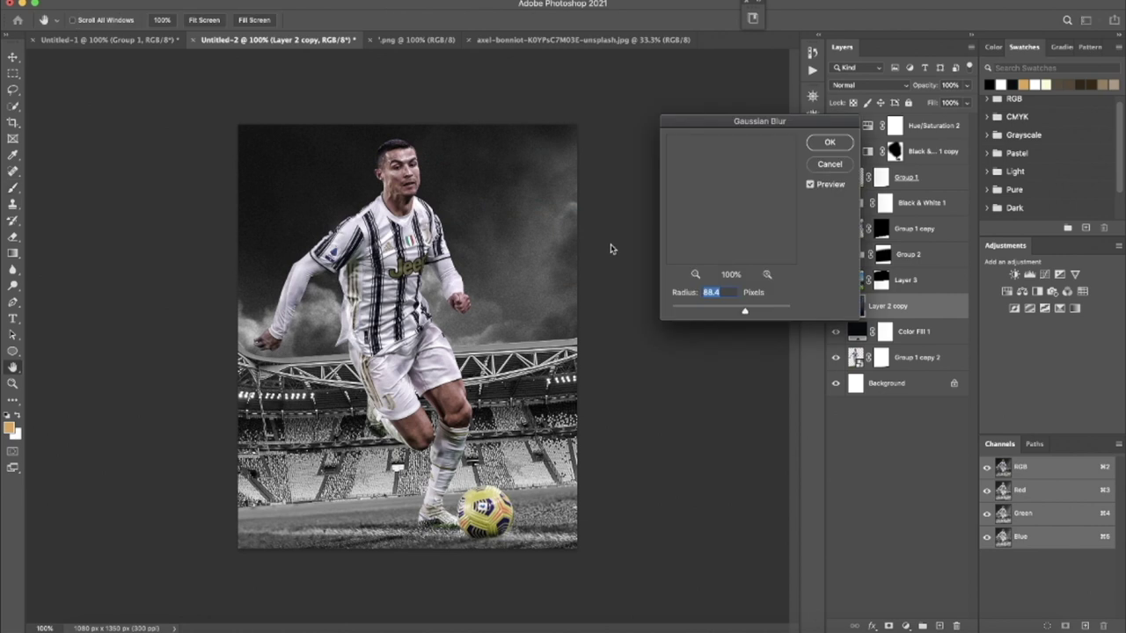
left_click_drag(709, 309, 676, 314)
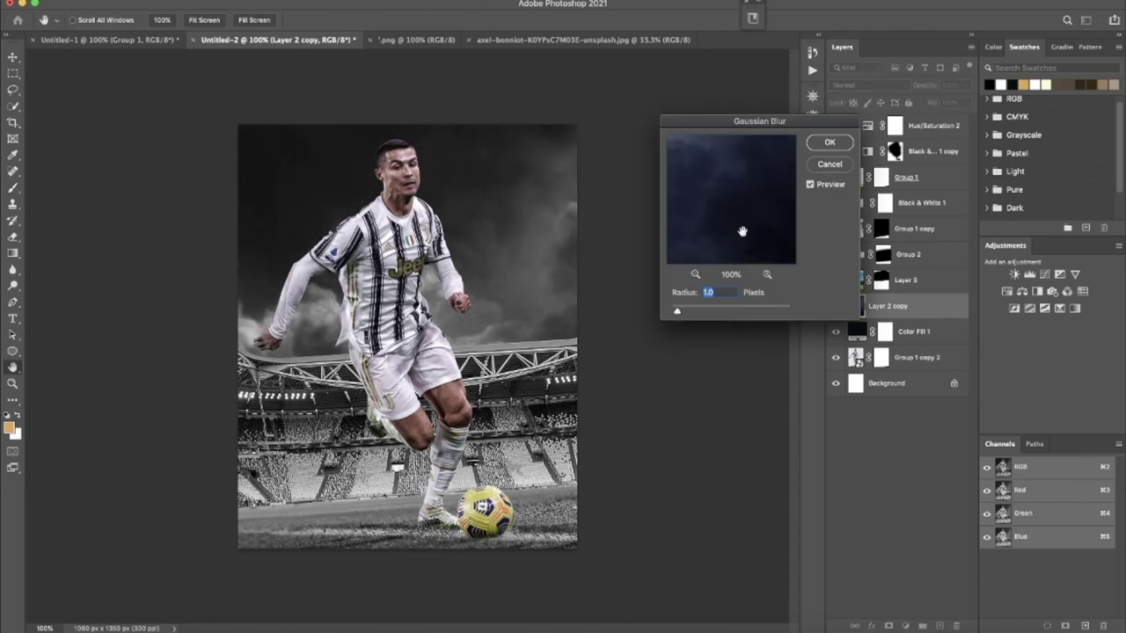
left_click(806, 148)
key("v")
left_click_drag(583, 339, 585, 226)
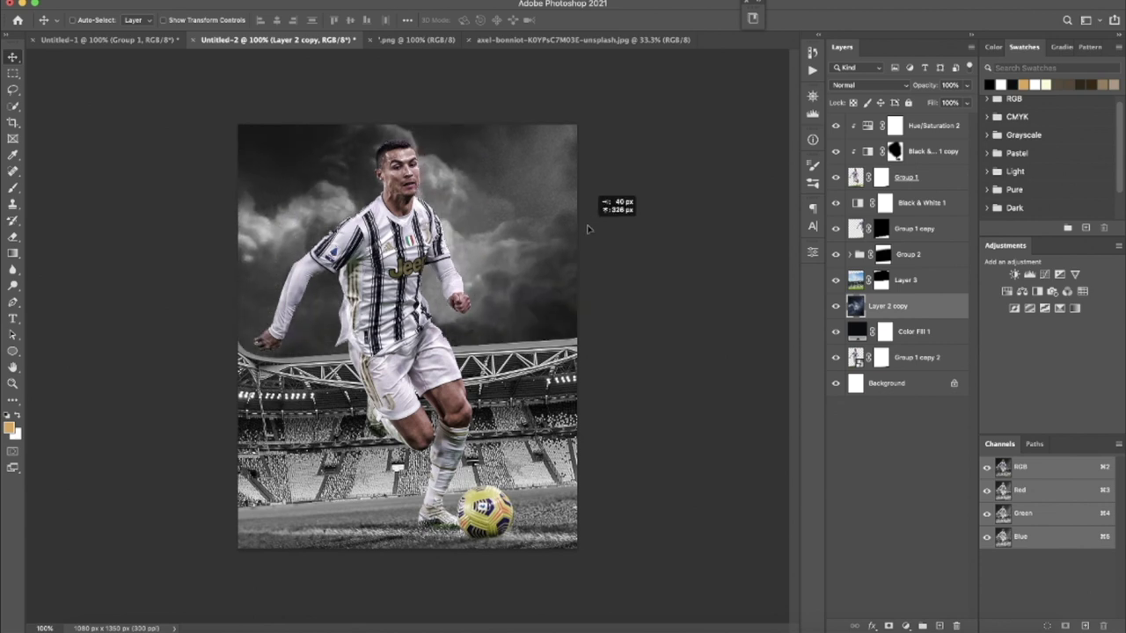
key("ctrl+z")
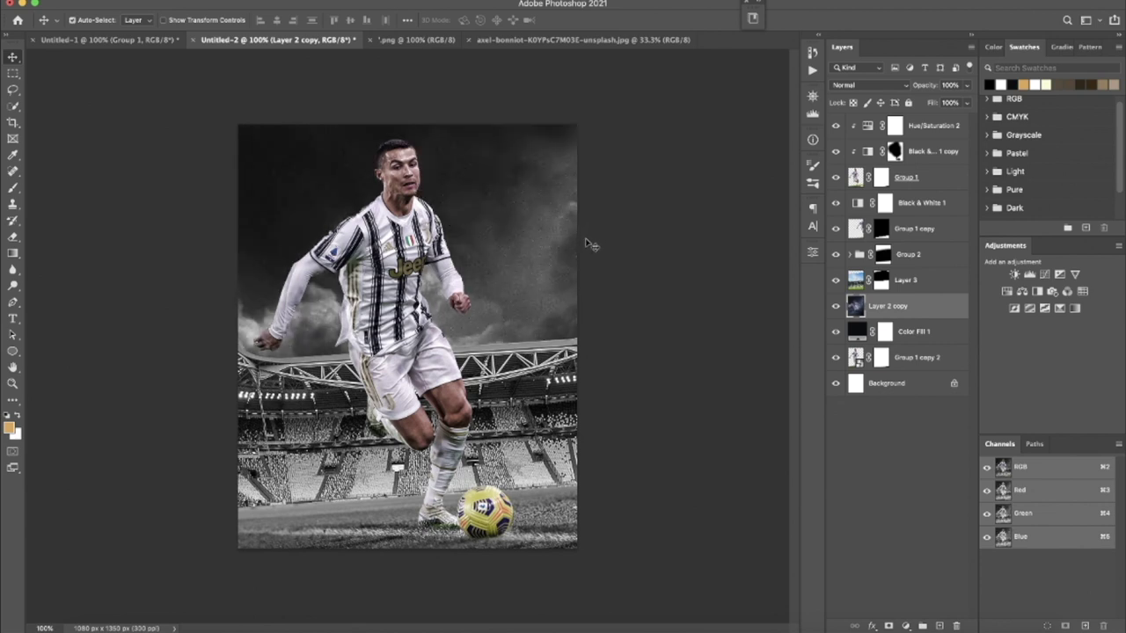
left_click(298, 3)
Step: Dismiss the Filter menu, rotate the canvas view, and select Group 2's mask
left_click(312, 3)
key("r")
mouse_move(388, 204)
left_mouse_down()
mouse_move(506, 402)
mouse_move(527, 352)
left_mouse_up()
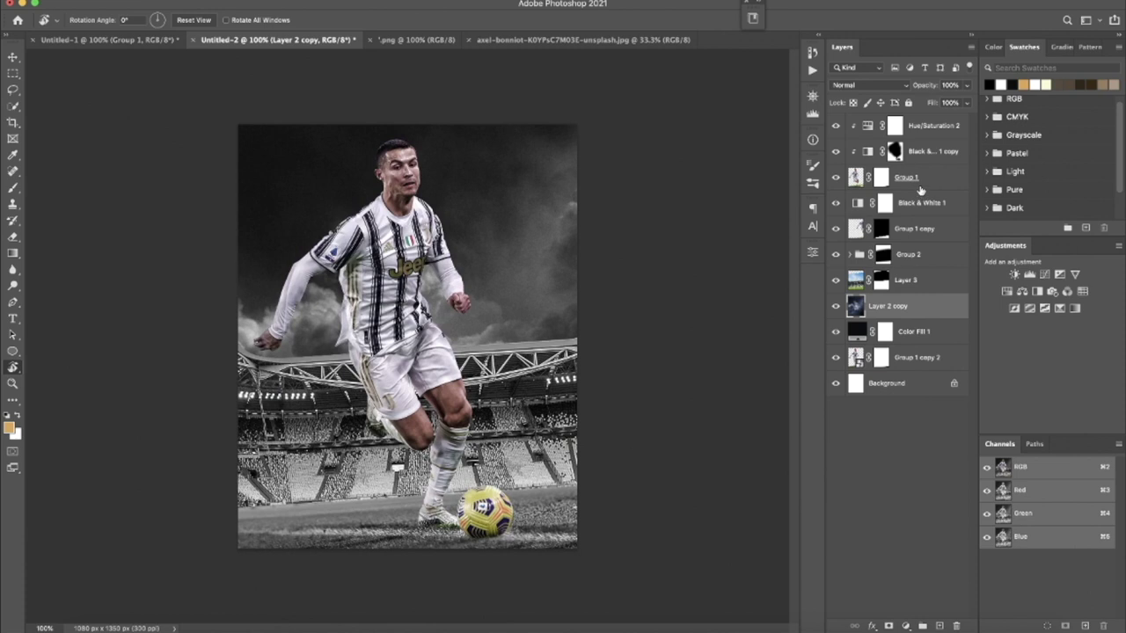
left_click(882, 256)
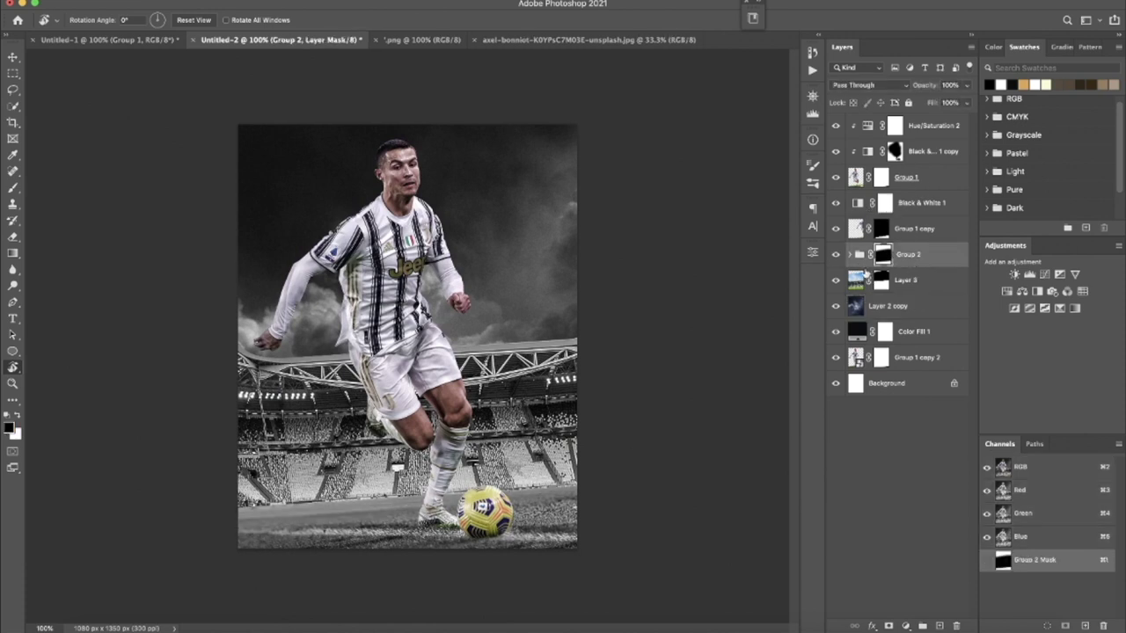
Step: Rename the daytime stadium layer from Layer 3 to 'Stadium 1'
double_click(906, 280)
key("BackSpace")
type("Stadium")
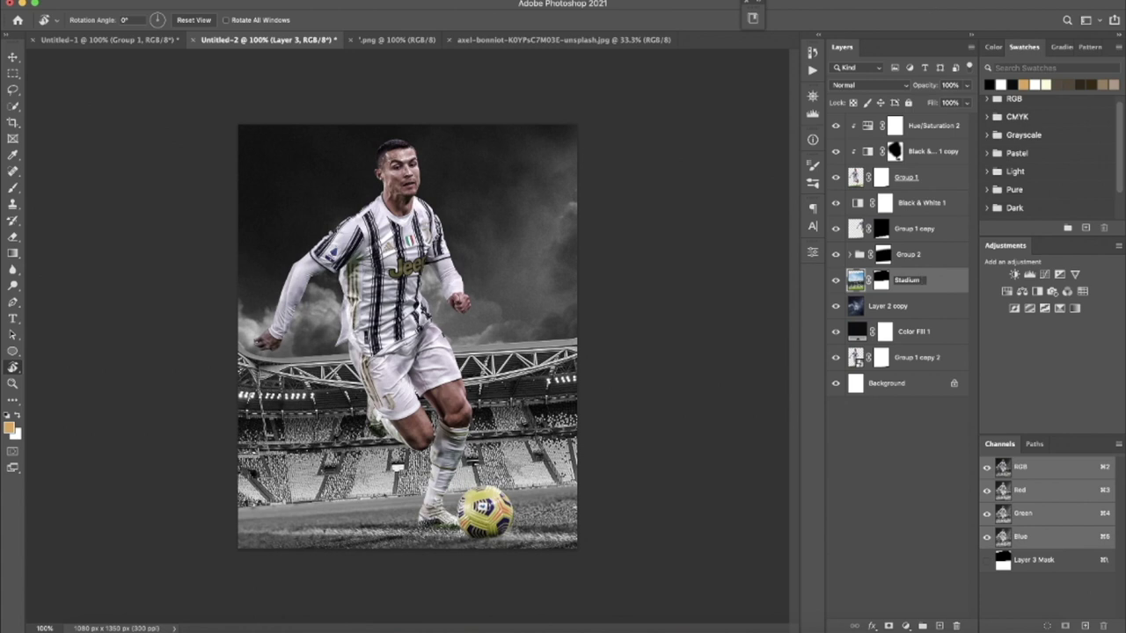
type("1")
key("Return")
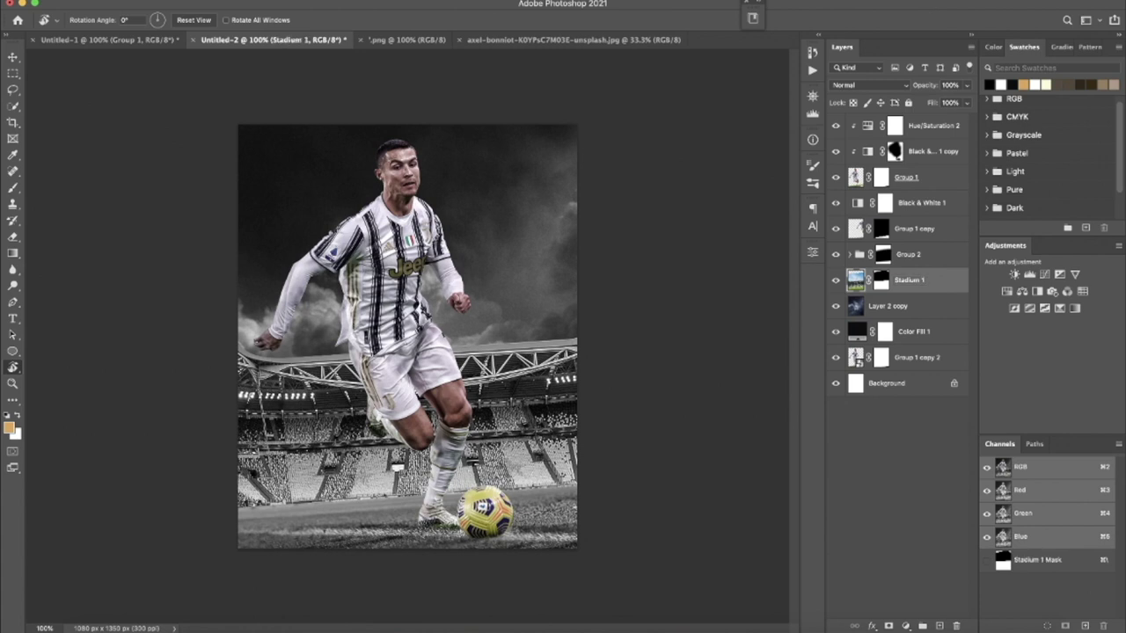
Step: Add a Brightness/Contrast layer on Stadium 1 with Brightness -113 and Contrast 73
left_click(905, 625)
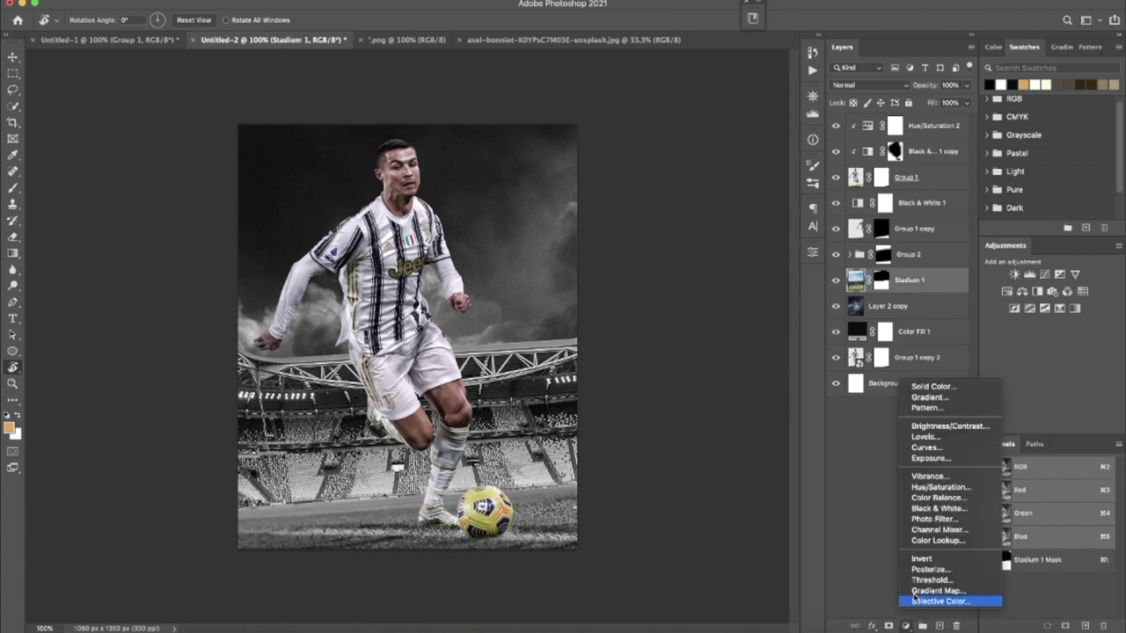
left_click(948, 425)
left_click_drag(700, 322, 644, 325)
left_click_drag(700, 347, 760, 349)
left_click_drag(643, 324, 635, 324)
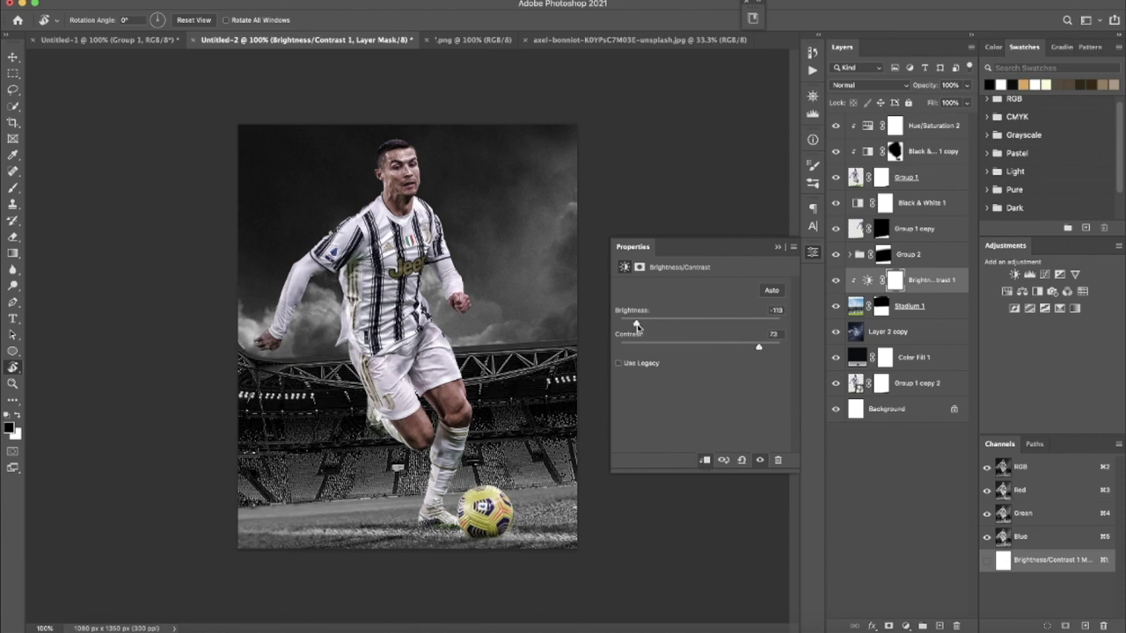
Step: Add a Brightness/Contrast layer clipped to Group 2 with Brightness -81 and Contrast 73
left_click(883, 254)
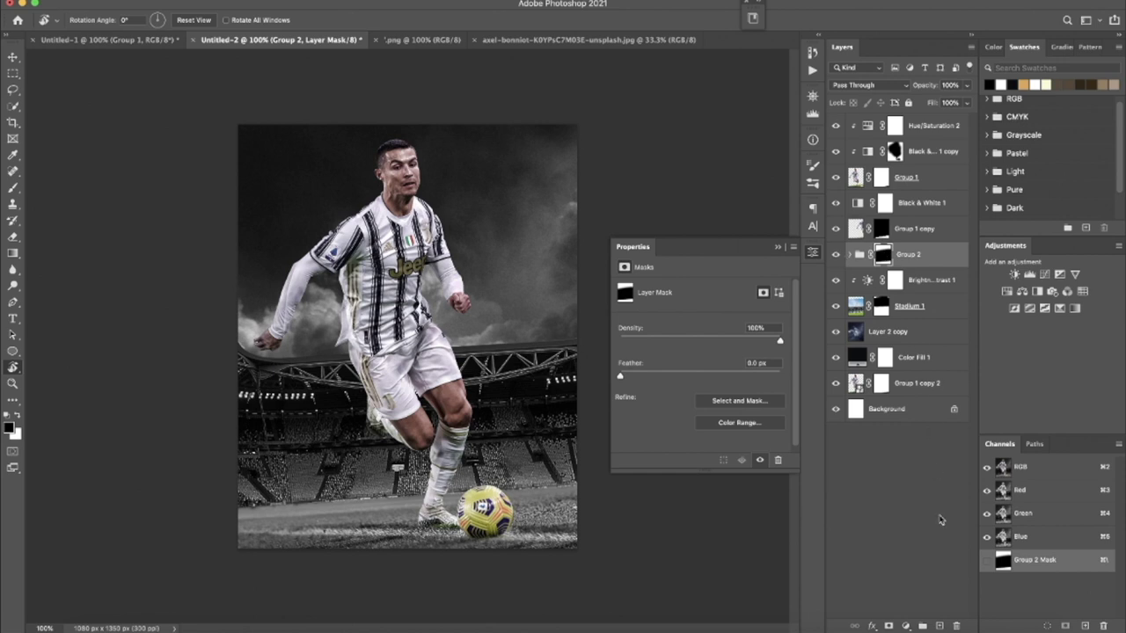
left_click(906, 626)
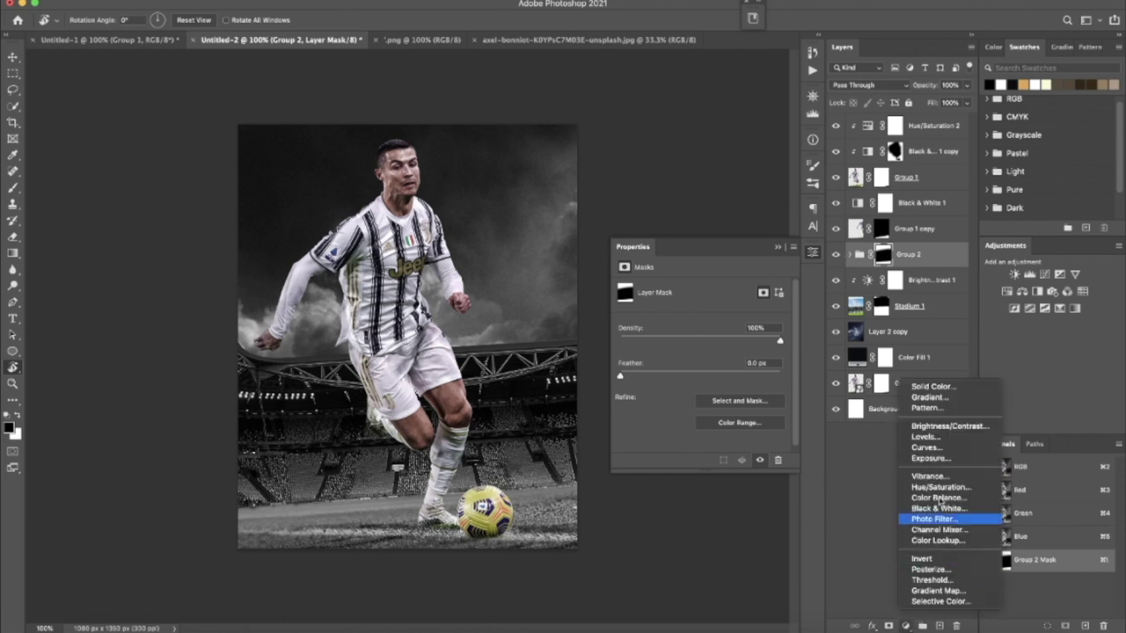
left_click(946, 426)
left_click(703, 463)
mouse_move(677, 328)
left_mouse_down()
mouse_move(665, 324)
mouse_move(759, 346)
left_mouse_up()
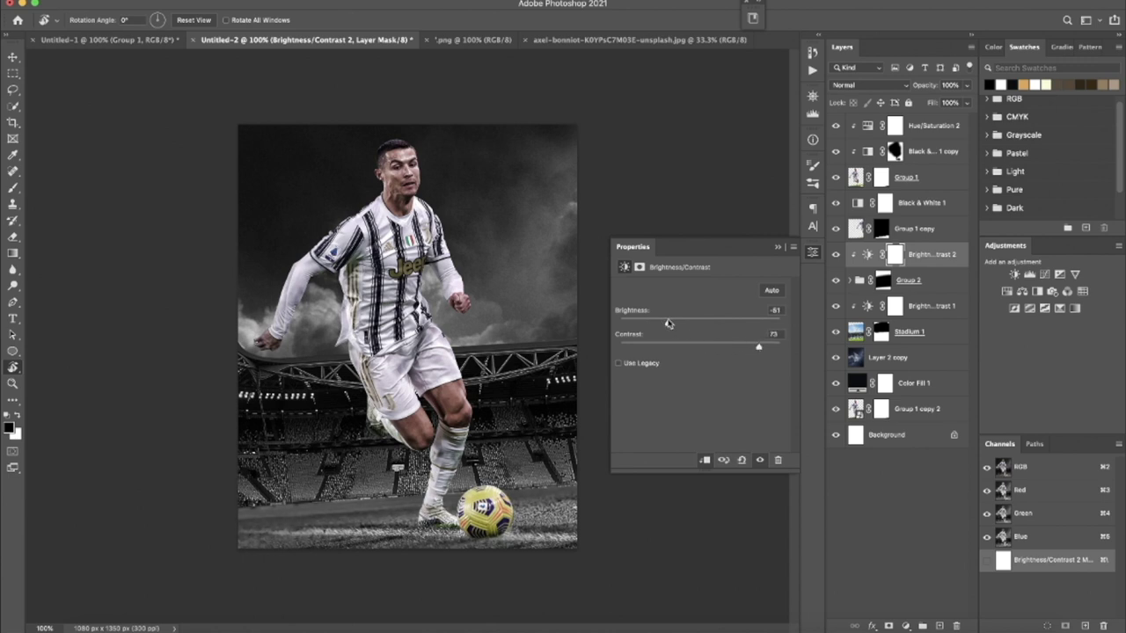
left_click(777, 247)
left_click(925, 126)
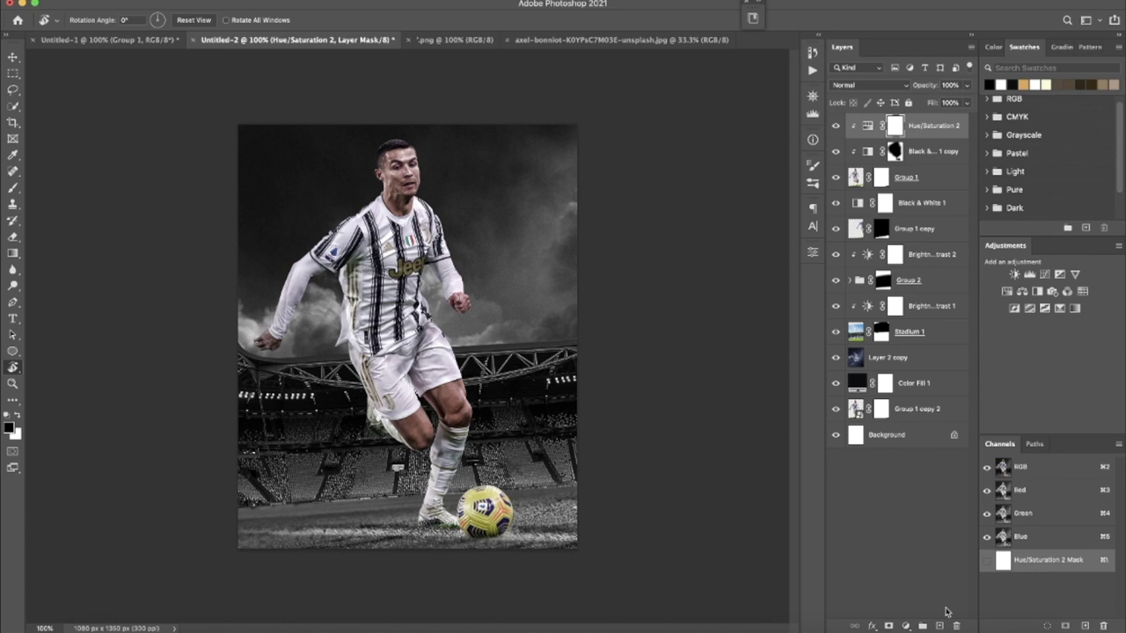
Step: On a new top layer, paint a white curved arc with radiating rays at upper right
left_click(940, 626)
left_click(12, 189)
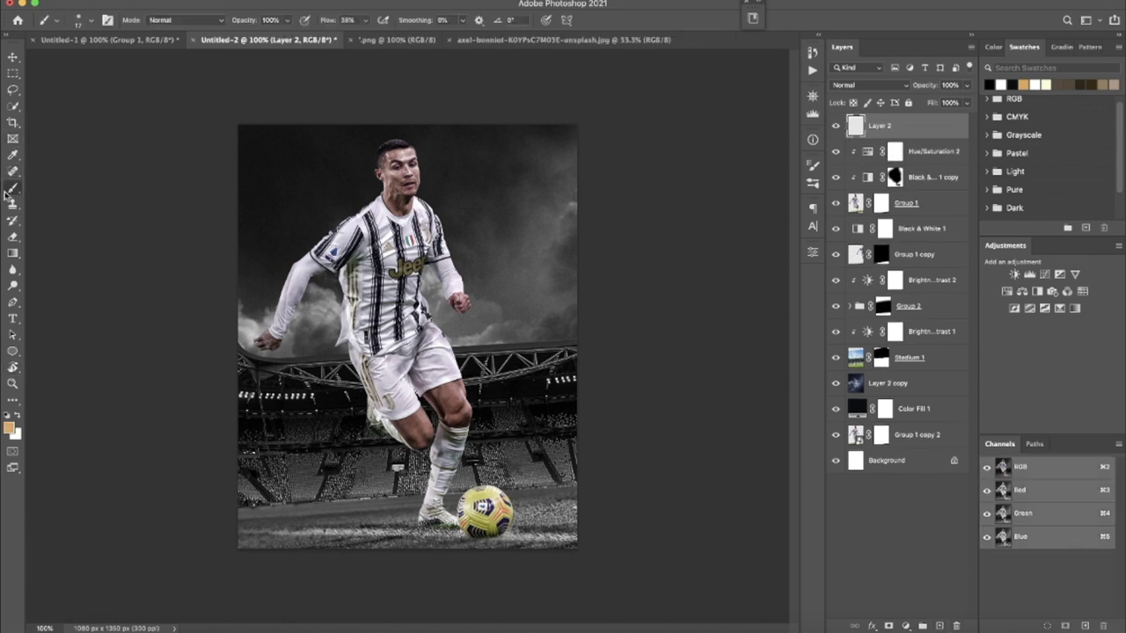
key("x")
left_click_drag(508, 125, 587, 262)
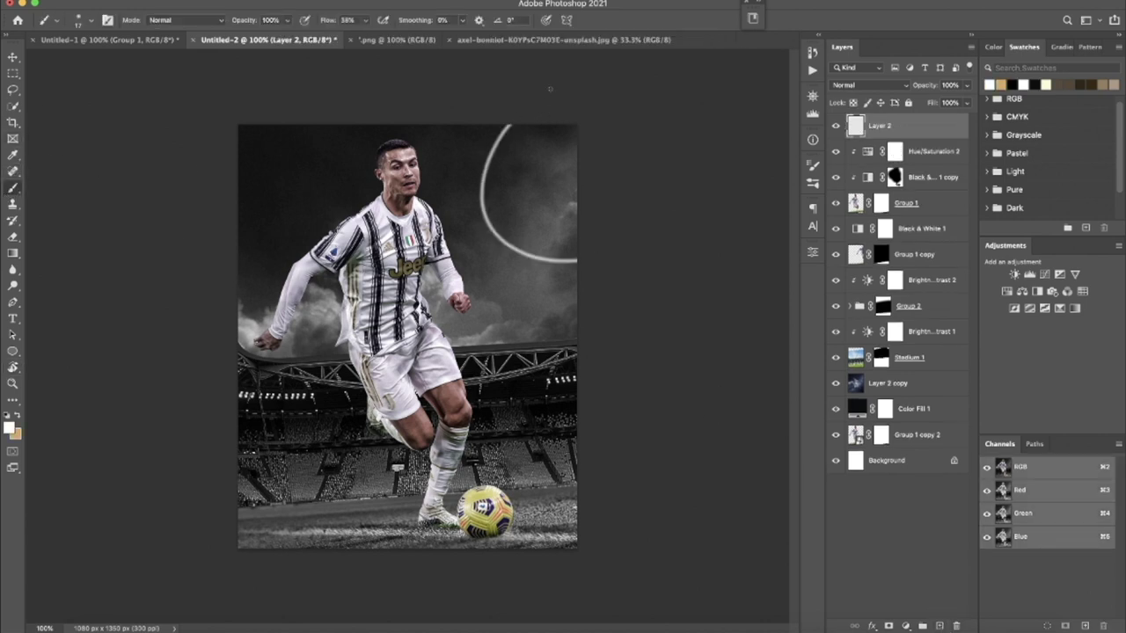
left_click_drag(495, 130, 434, 145)
mouse_move(489, 156)
left_mouse_down()
mouse_move(433, 179)
mouse_move(429, 236)
left_mouse_up()
left_click_drag(510, 236, 461, 281)
left_click_drag(524, 264, 475, 338)
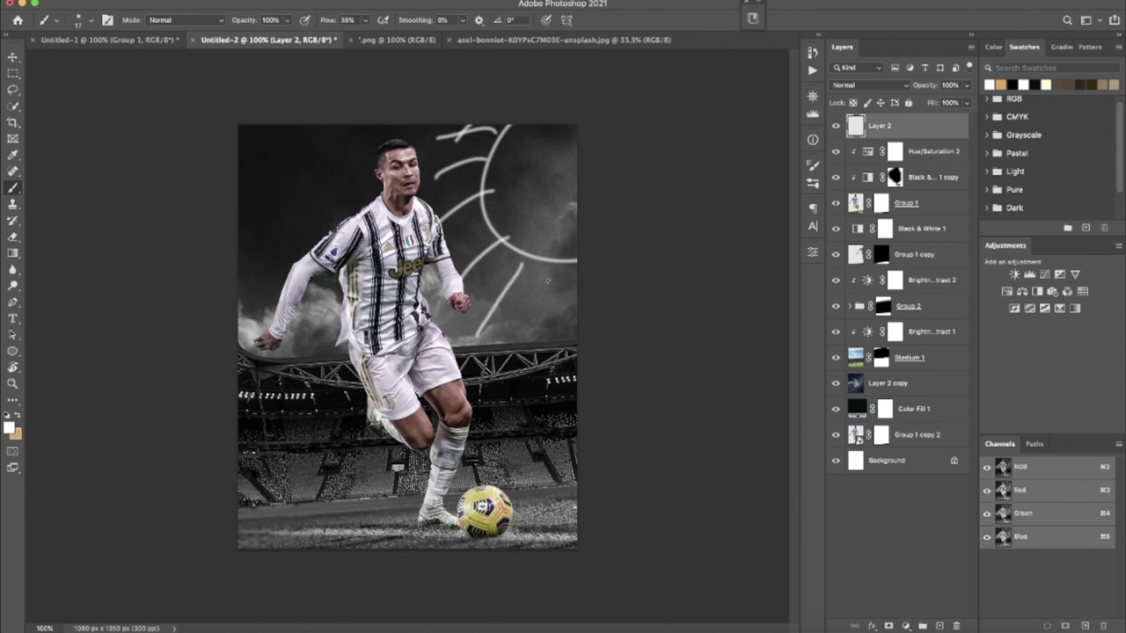
left_click_drag(556, 276, 488, 420)
Step: Add short white strokes along the rays and arrowheads at their ends
left_click_drag(528, 389, 487, 438)
left_click_drag(505, 316, 465, 362)
left_click_drag(457, 259, 431, 288)
left_click_drag(463, 200, 428, 228)
left_click_drag(437, 165, 423, 176)
mouse_move(450, 126)
left_mouse_down()
mouse_move(424, 136)
mouse_move(456, 148)
left_mouse_up()
Step: Sketch a white arrow and zigzags at the right edge, then hide the sketch layer
mouse_move(579, 479)
left_mouse_down()
mouse_move(549, 508)
mouse_move(577, 426)
left_mouse_up()
left_click_drag(577, 332, 512, 440)
left_click_drag(512, 439, 577, 415)
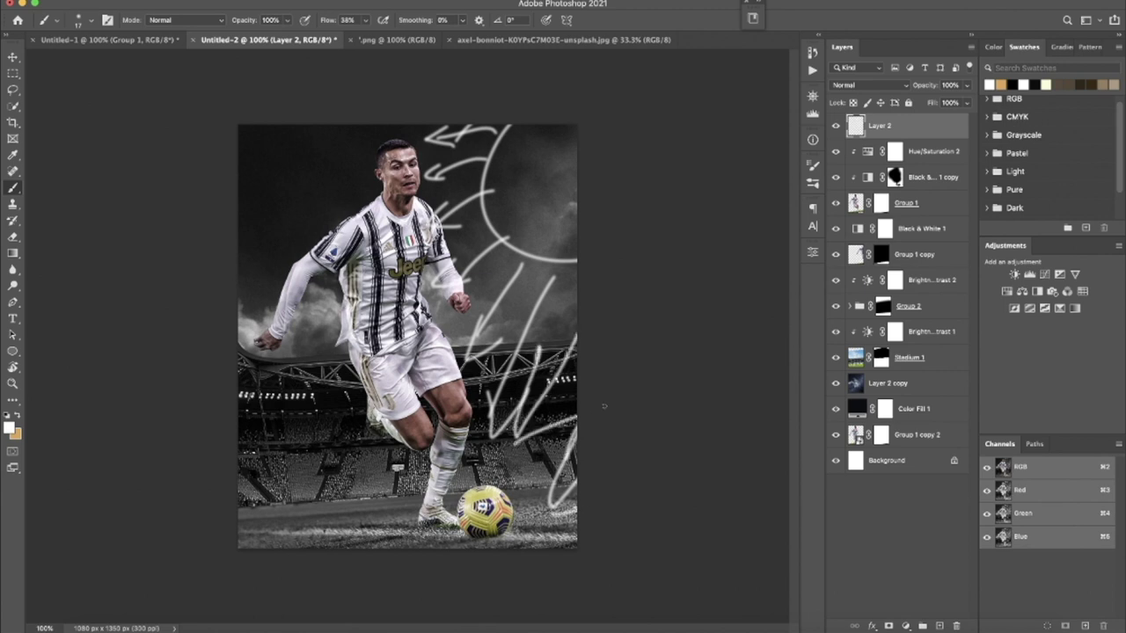
left_click(836, 132)
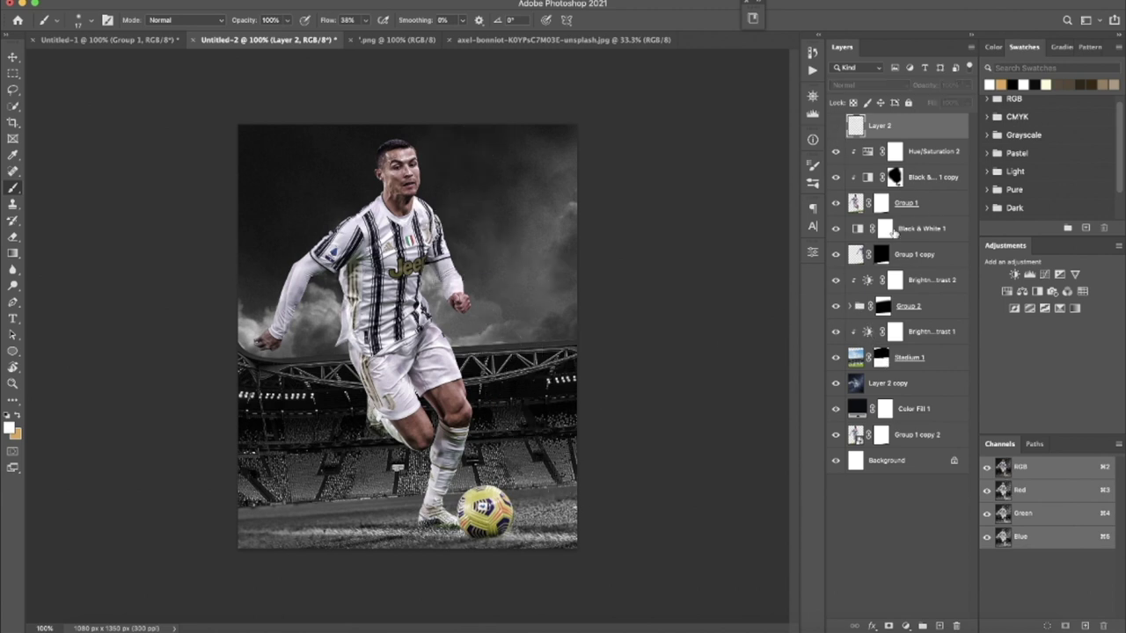
left_click(907, 234)
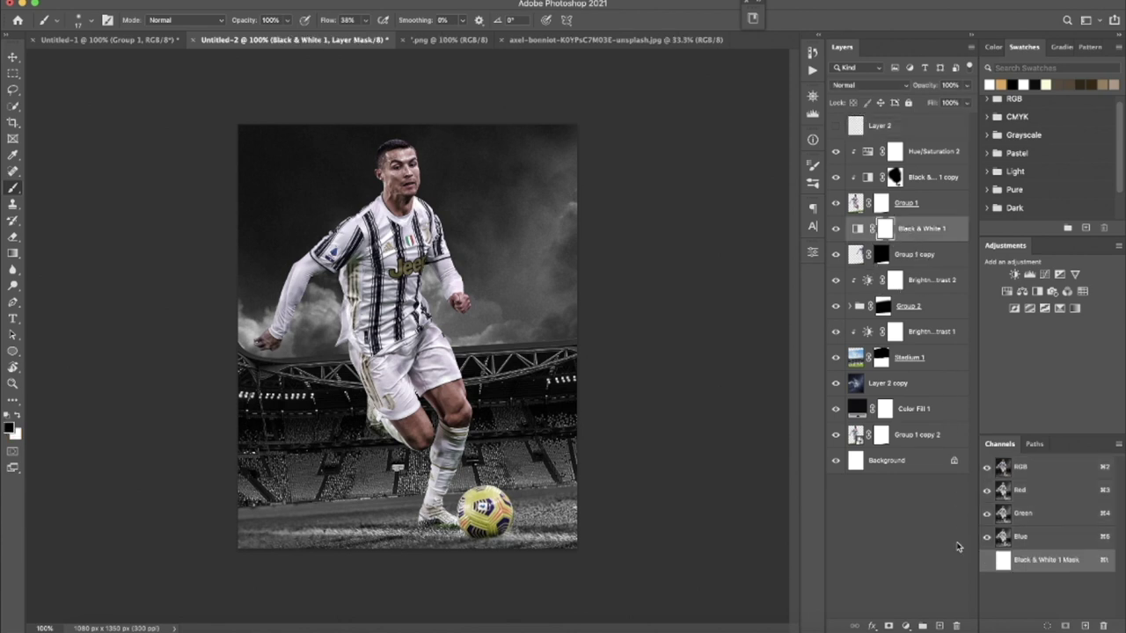
Step: Add Layer 3 and set a soft brush with pen-pressure size jitter off and 4% flow
left_click(939, 625)
right_click(566, 153)
key("Return")
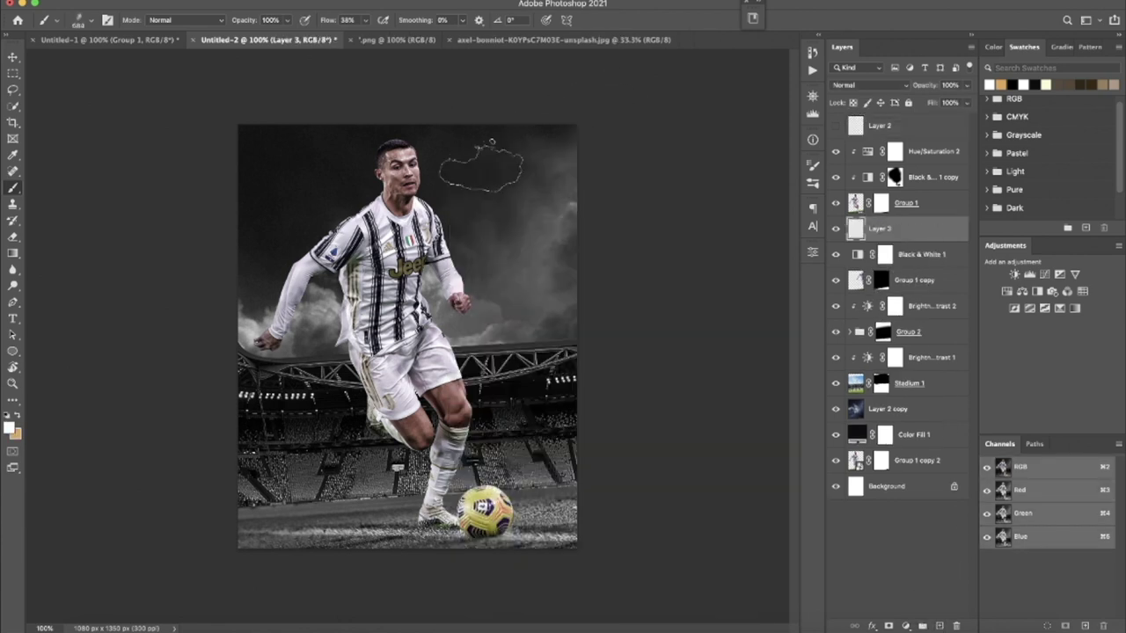
left_click(813, 252)
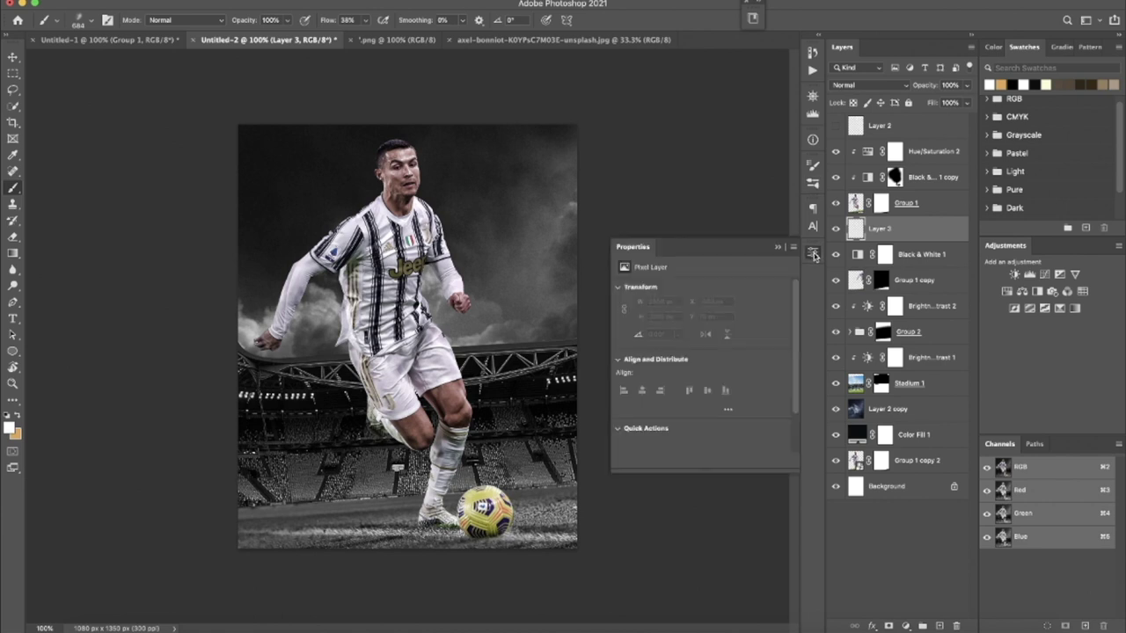
left_click(812, 253)
left_click(813, 165)
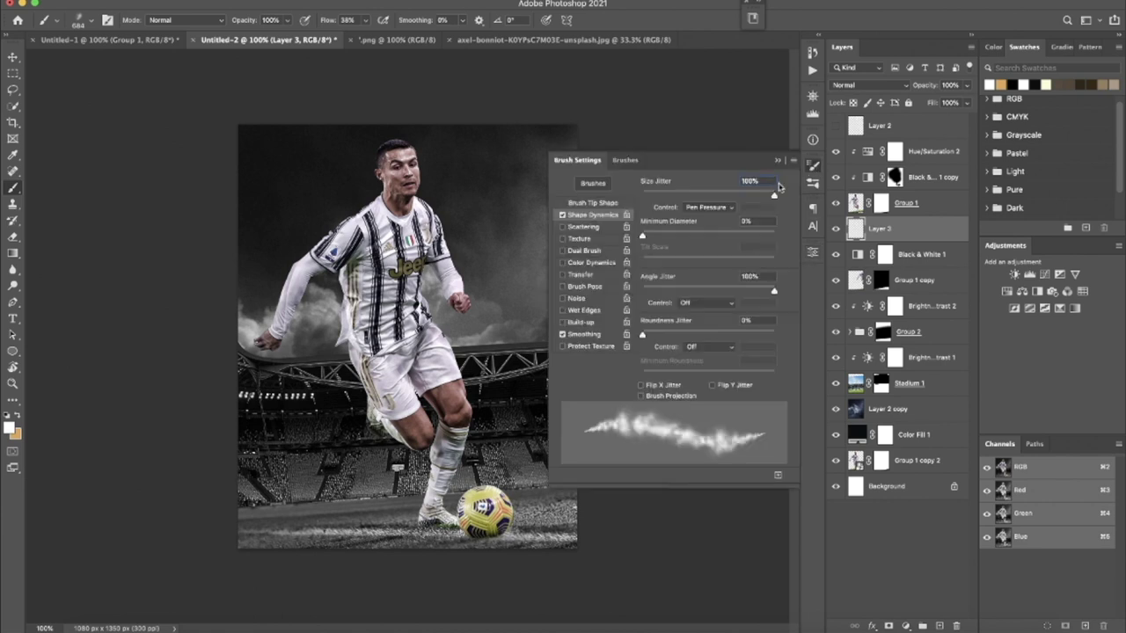
left_click(706, 207)
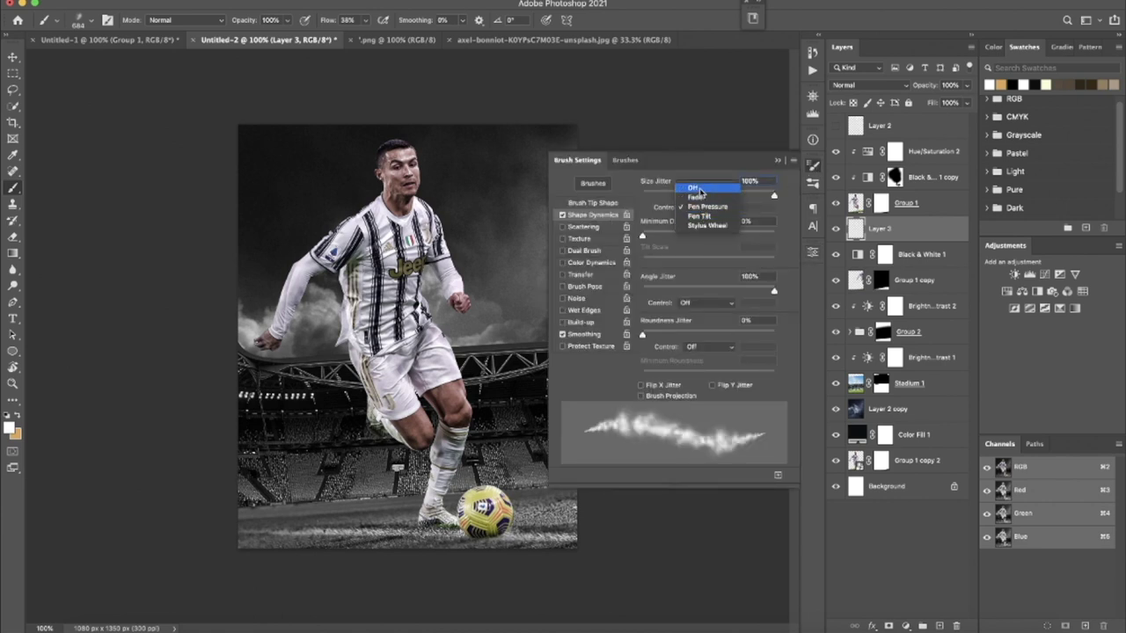
left_click(702, 188)
left_click(779, 162)
left_click_drag(328, 22, 299, 39)
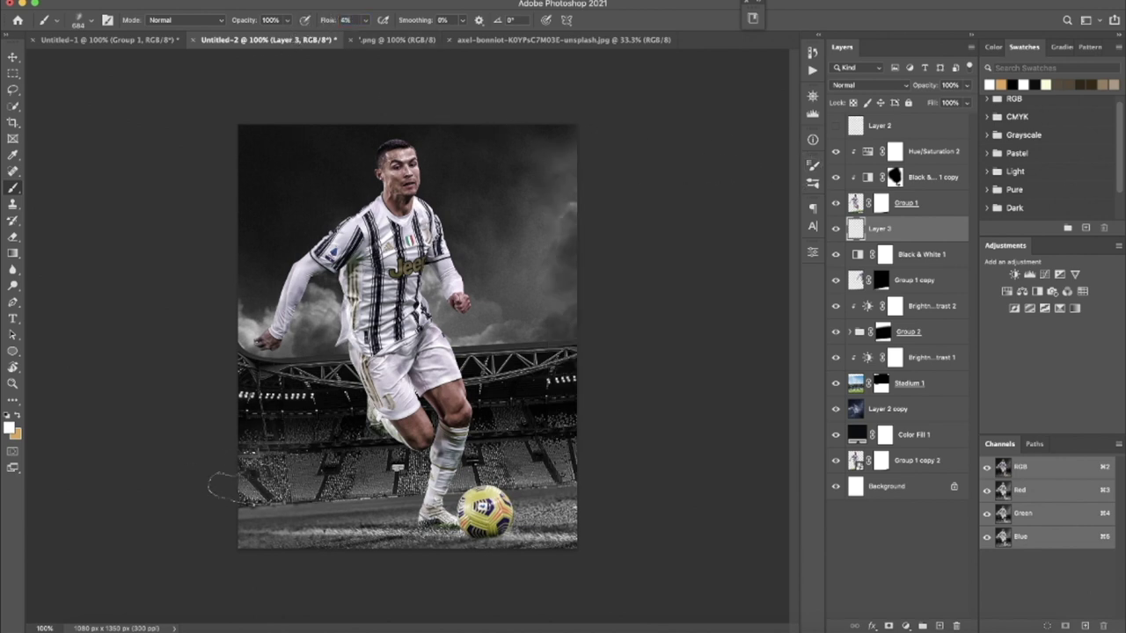
Step: Paint faint white haze over the lower stadium on Layer 3, then a second pass on new Layer 4
left_click_drag(211, 475, 243, 475)
mouse_move(343, 466)
left_mouse_down()
mouse_move(264, 426)
mouse_move(501, 442)
left_mouse_up()
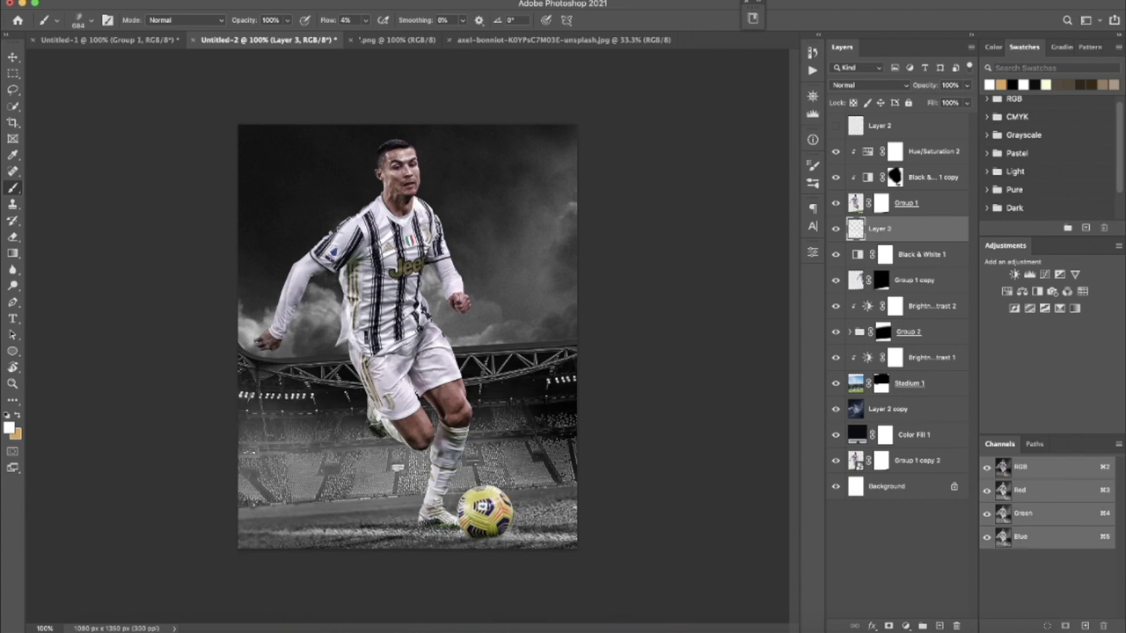
left_click_drag(501, 441, 563, 392)
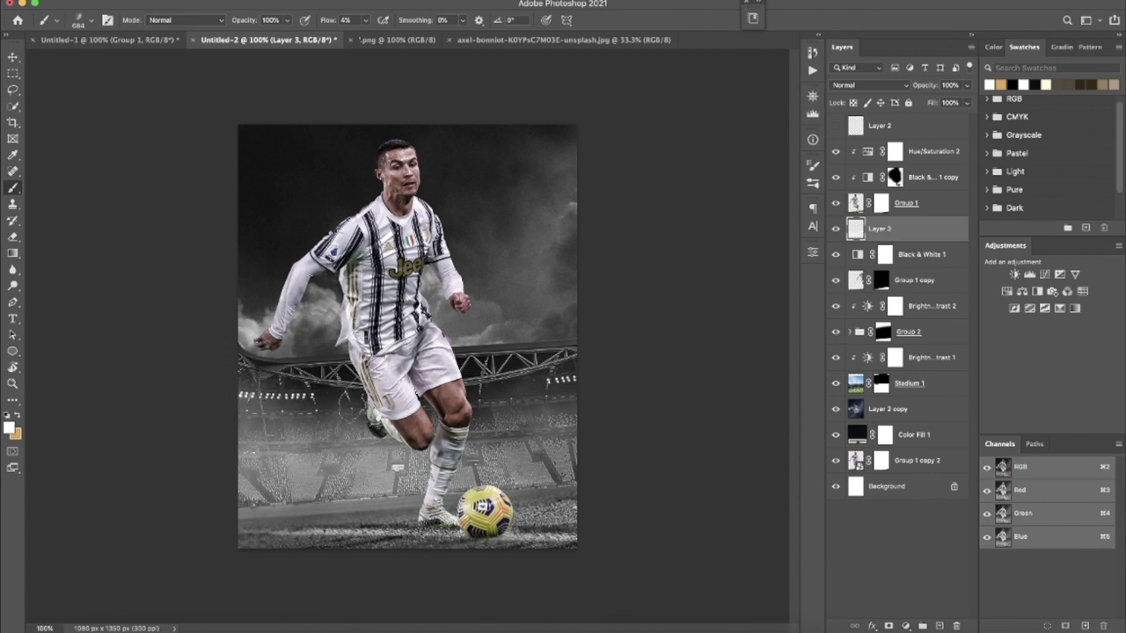
left_click(938, 625)
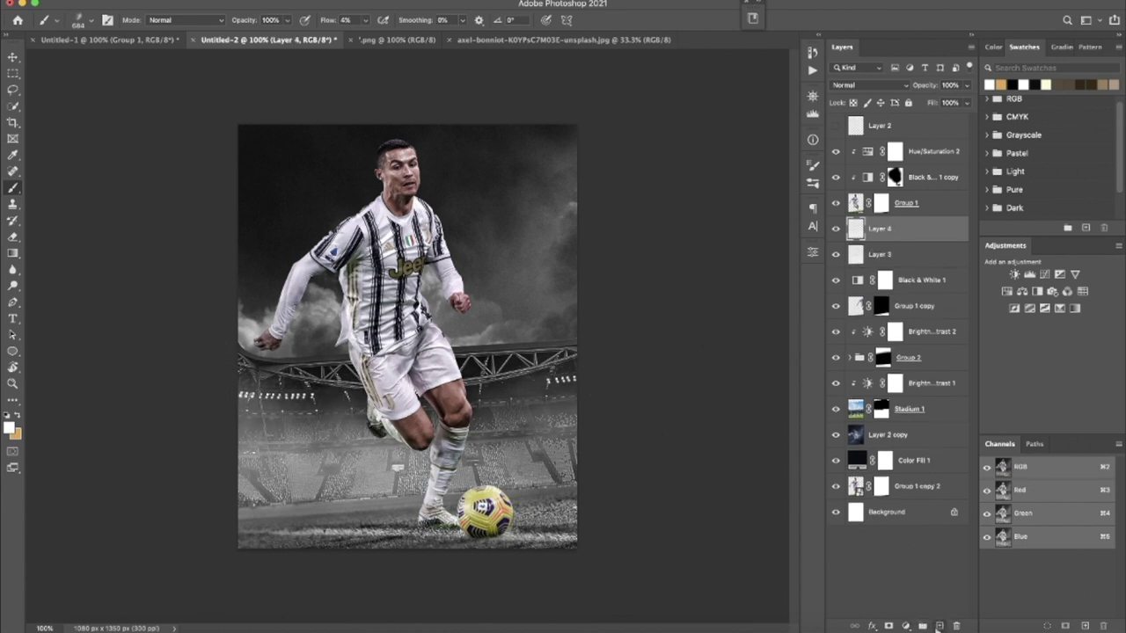
mouse_move(269, 488)
left_mouse_down()
mouse_move(249, 486)
mouse_move(318, 486)
left_mouse_up()
mouse_move(194, 506)
left_mouse_down()
mouse_move(422, 479)
mouse_move(490, 497)
mouse_move(535, 480)
mouse_move(465, 465)
mouse_move(576, 449)
mouse_move(585, 462)
mouse_move(601, 444)
left_mouse_up()
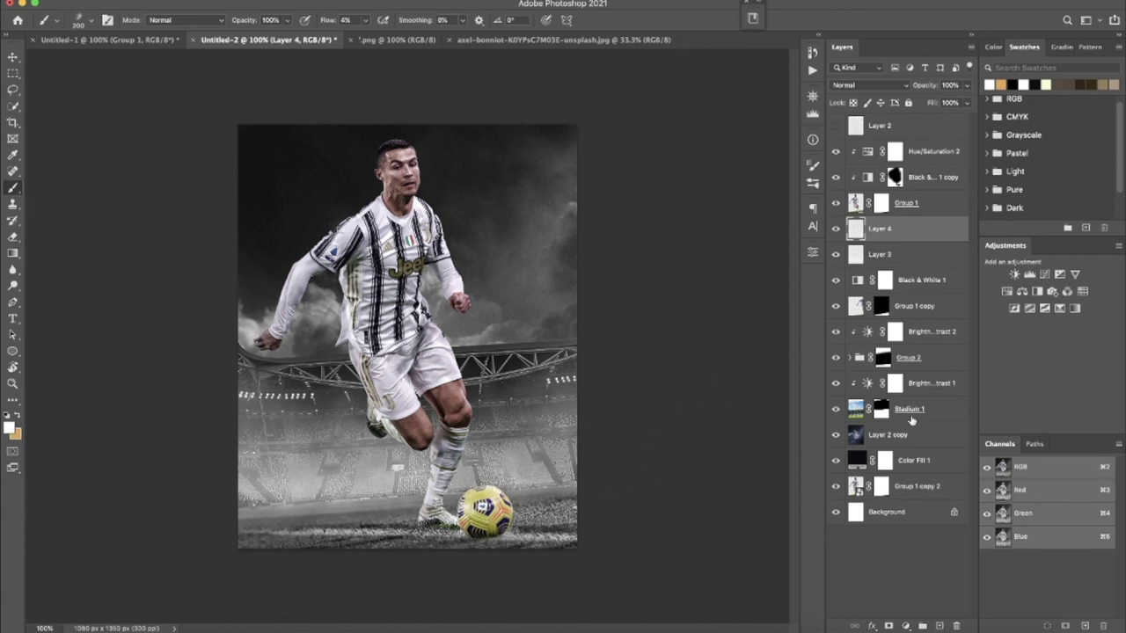
Step: Add a Brightness/Contrast adjustment above Layer 2 copy at brightness -24, contrast 46
left_click(907, 412)
left_click(906, 434)
left_click(906, 625)
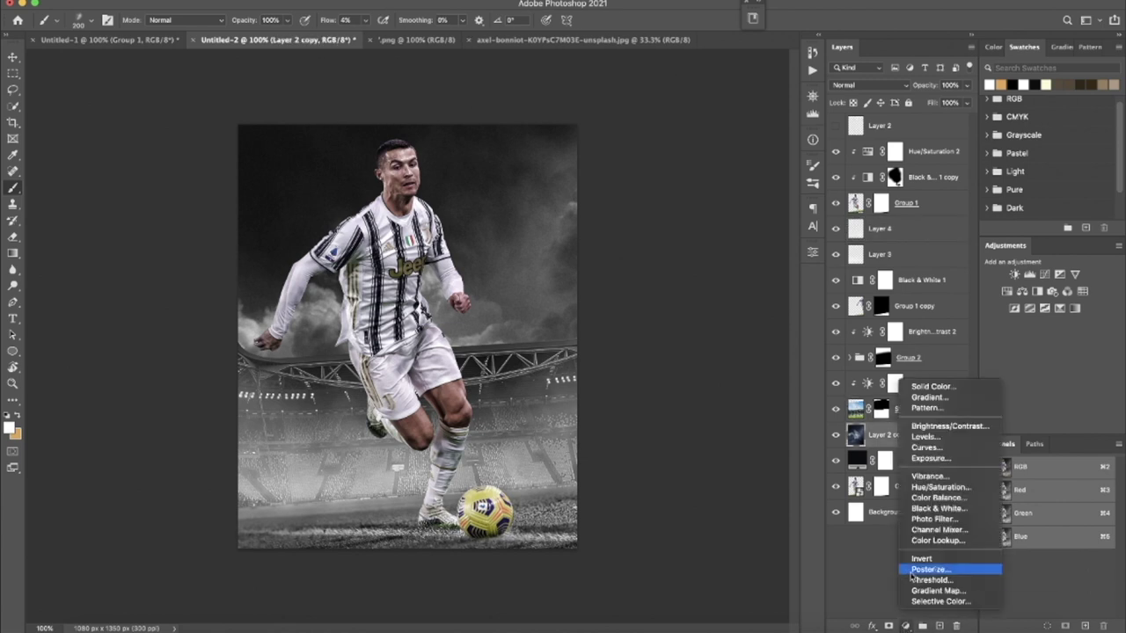
left_click(941, 426)
mouse_move(682, 341)
left_mouse_down()
mouse_move(740, 346)
mouse_move(686, 326)
left_mouse_up()
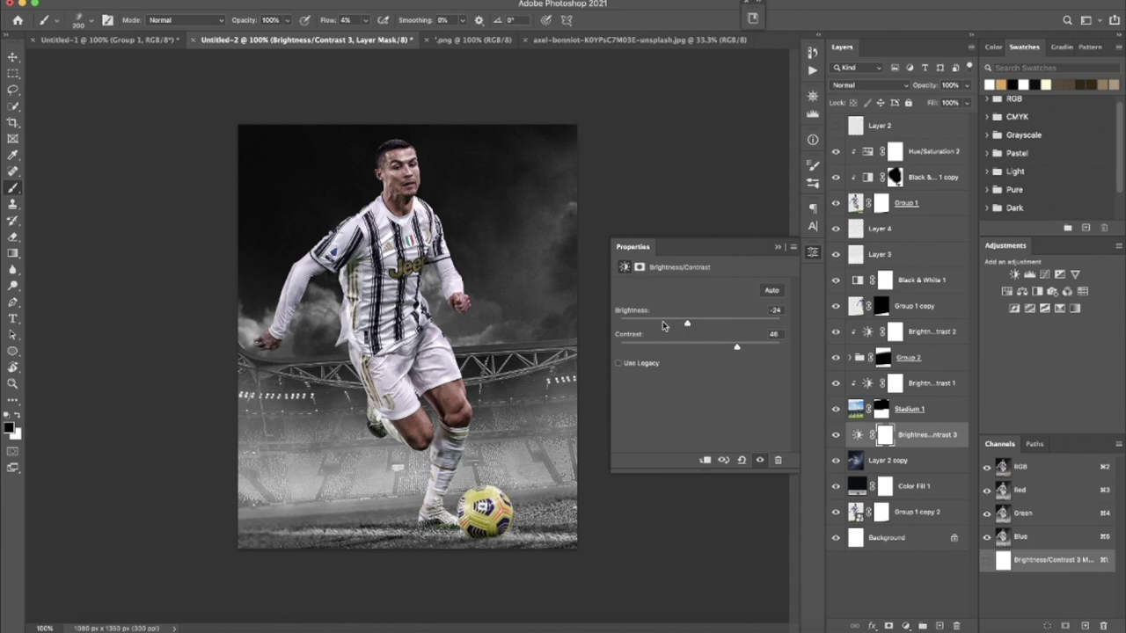
Step: Fade the Brightness/Contrast adjustment with a diagonal gradient on its mask
key("g")
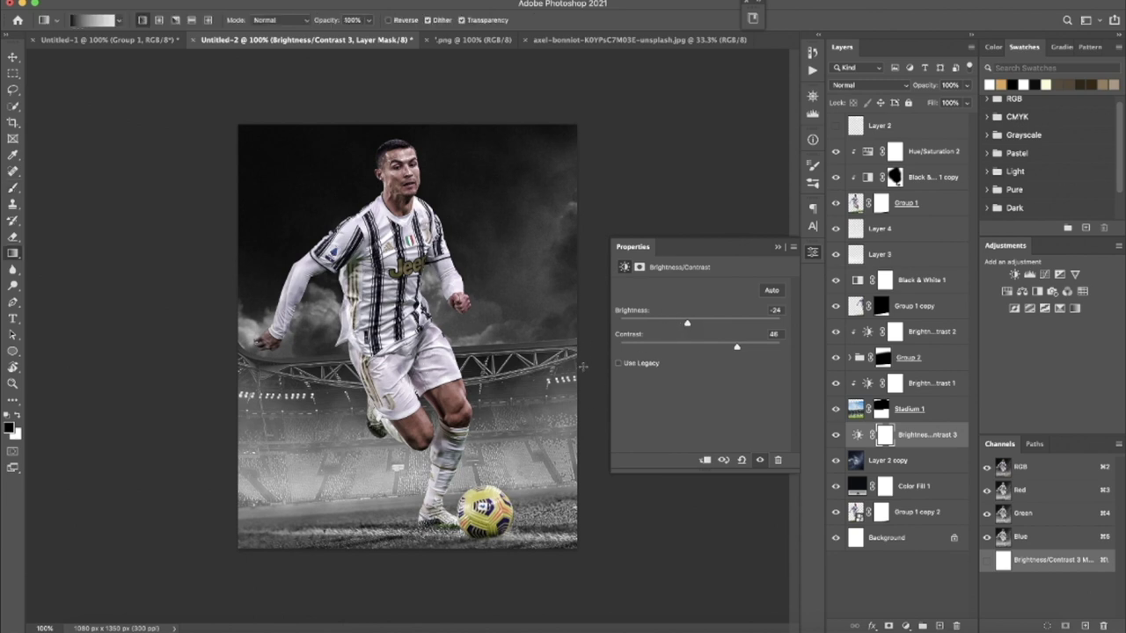
left_click_drag(582, 368, 393, 407)
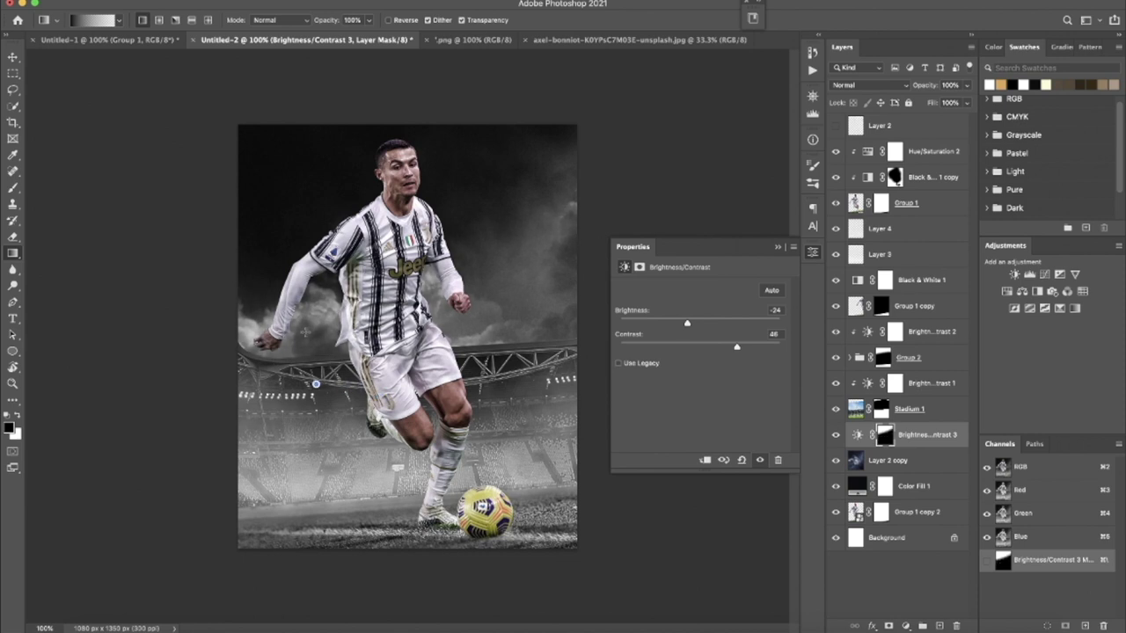
key("r")
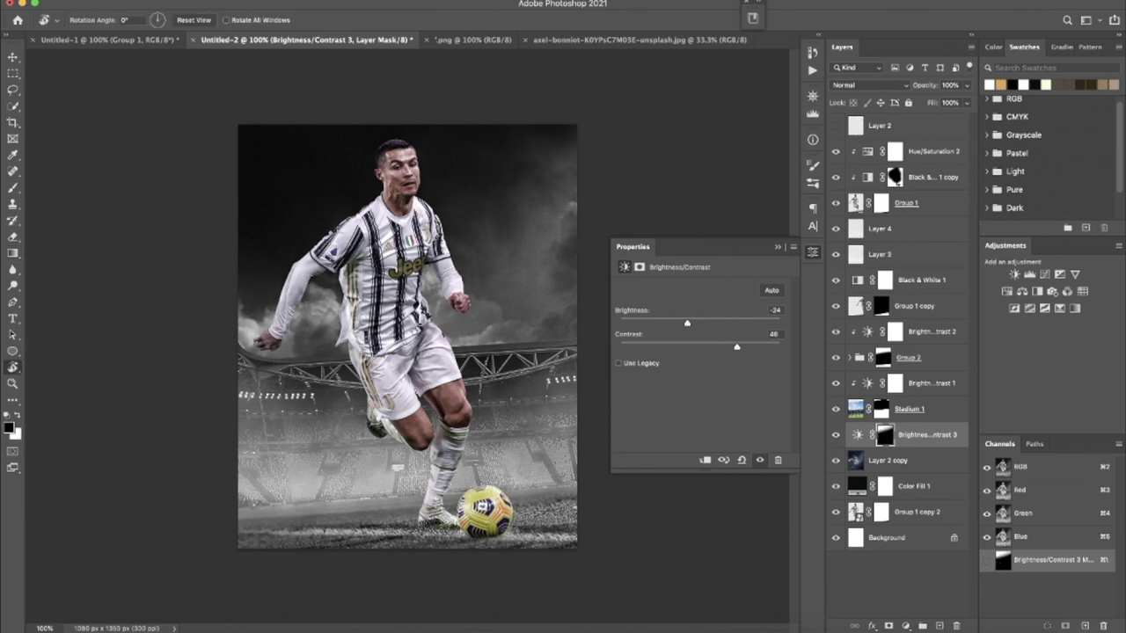
left_click_drag(359, 306, 388, 454)
left_click_drag(264, 373, 556, 261)
left_click(781, 250)
left_click(915, 207)
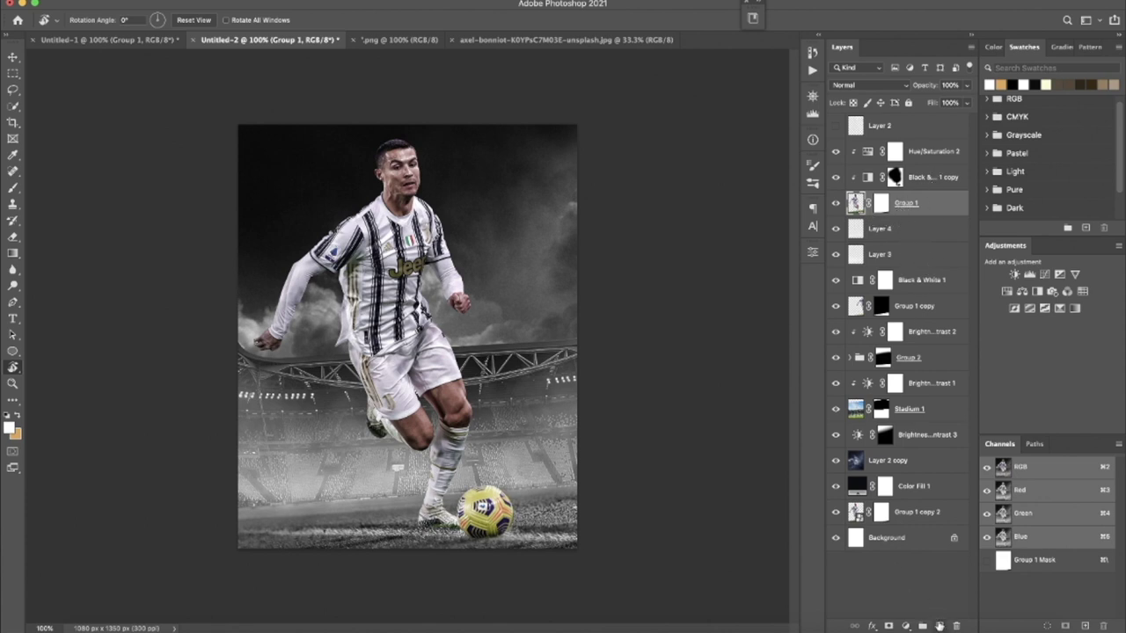
Step: Add a new layer above Hue/Saturation 2 and set up a 127 px soft brush, zoomed in
left_click(925, 153)
left_click(940, 625)
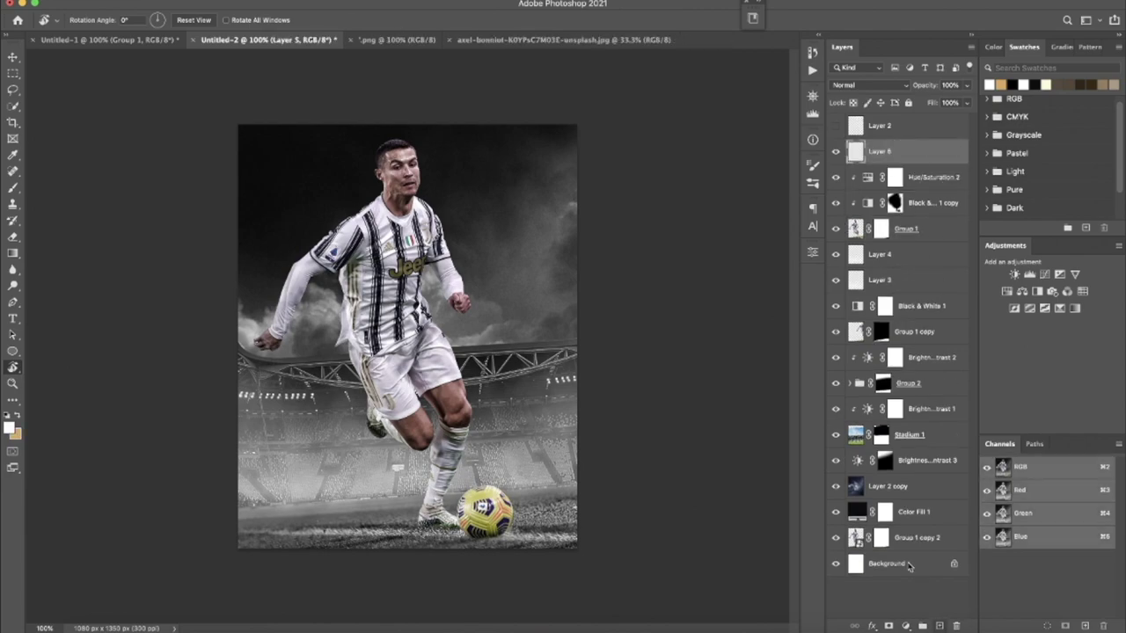
key("ctrl+plus")
key("ctrl+plus")
key("ctrl+plus")
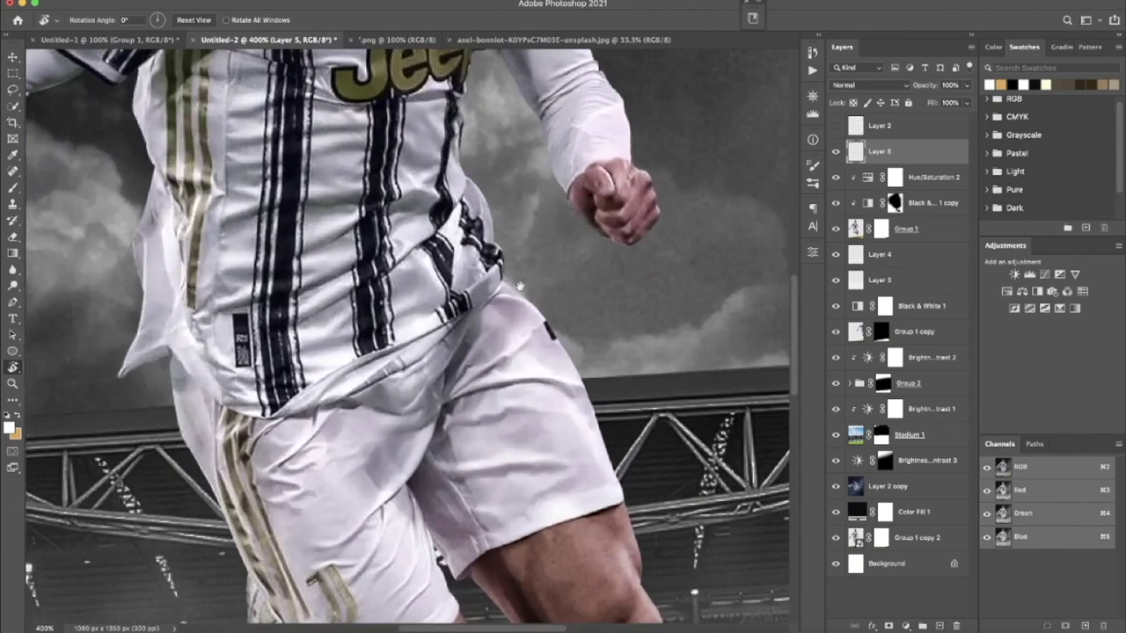
scroll(479, 273, "down", 5)
scroll(479, 273, "down", 5)
key("b")
right_click(462, 288)
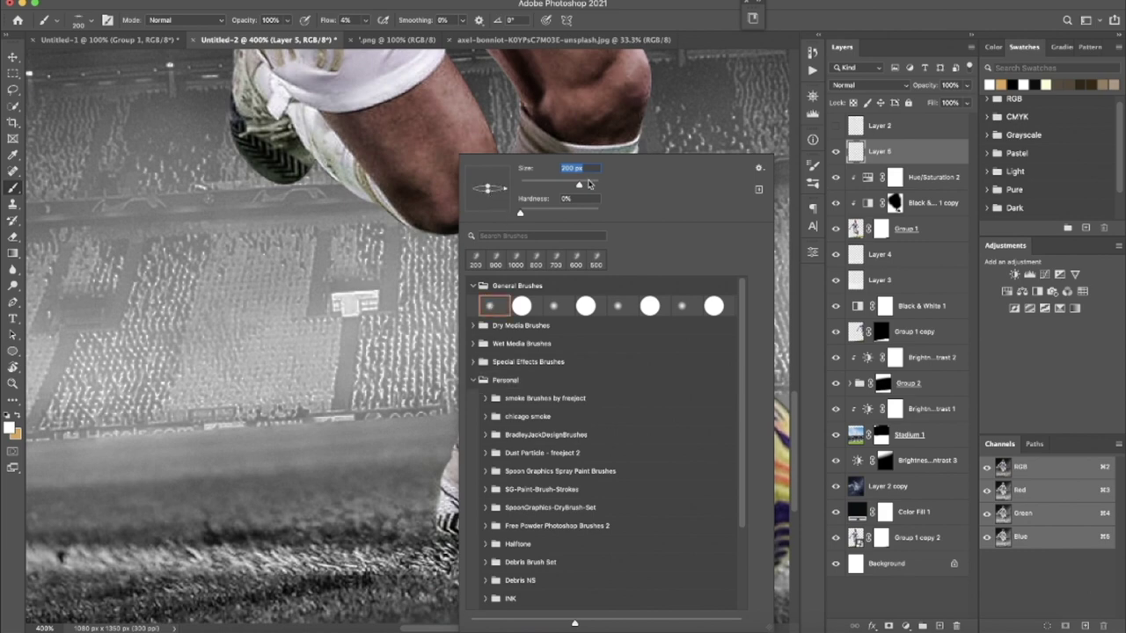
key("Return")
scroll(398, 332, "down", 5)
scroll(397, 333, "left", 3)
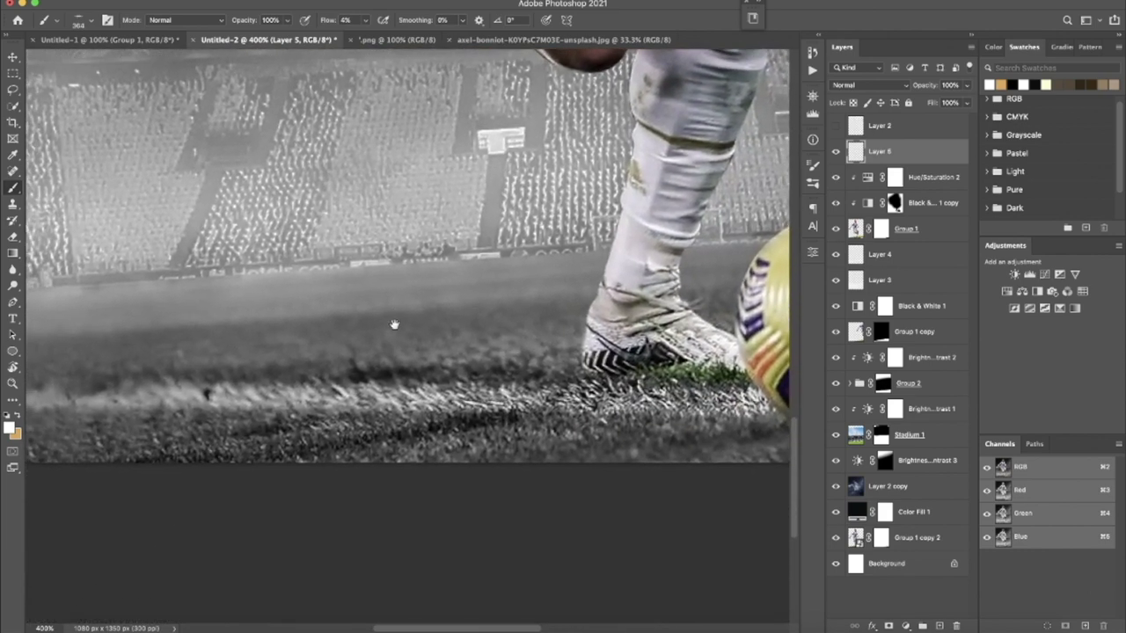
right_click(482, 226)
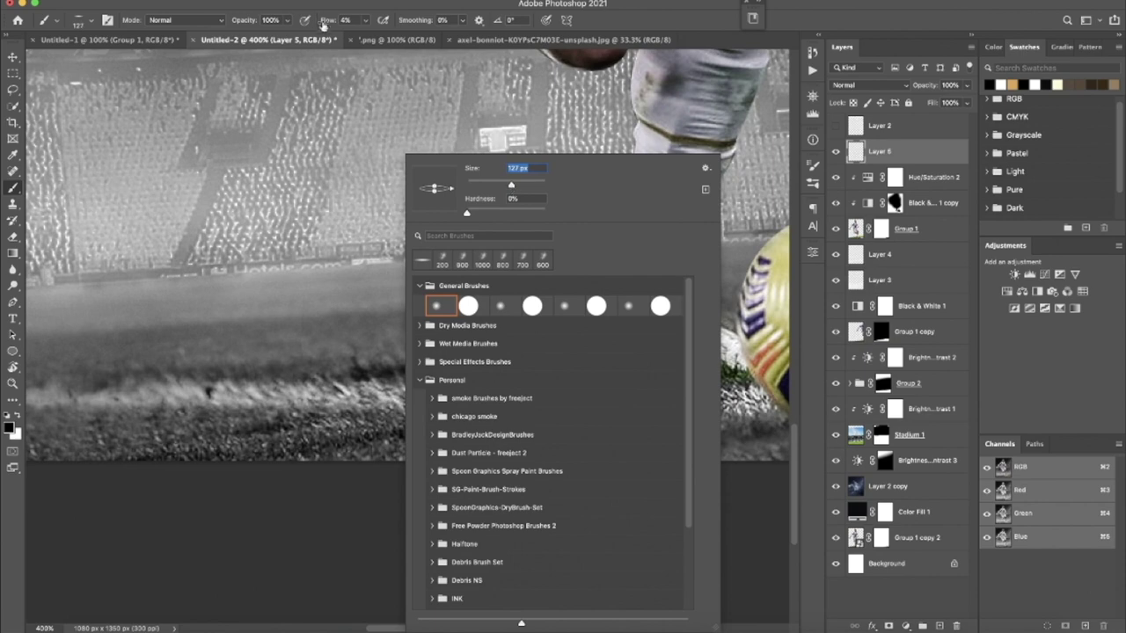
key("Return")
Step: Paint soft black shadows on the grass under the boot and the ball
mouse_move(642, 370)
left_mouse_down()
mouse_move(501, 419)
mouse_move(620, 382)
mouse_move(182, 455)
left_mouse_up()
scroll(352, 264, "left", 5)
scroll(352, 264, "down", 2)
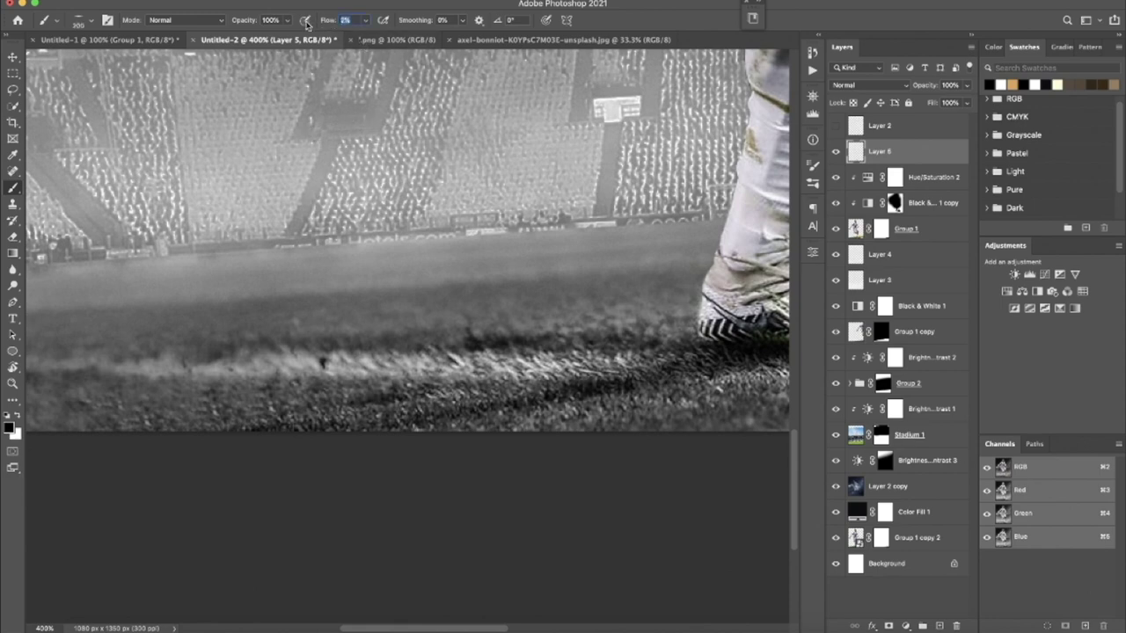
mouse_move(695, 339)
left_mouse_down()
mouse_move(528, 378)
mouse_move(268, 415)
mouse_move(497, 358)
mouse_move(203, 422)
left_mouse_up()
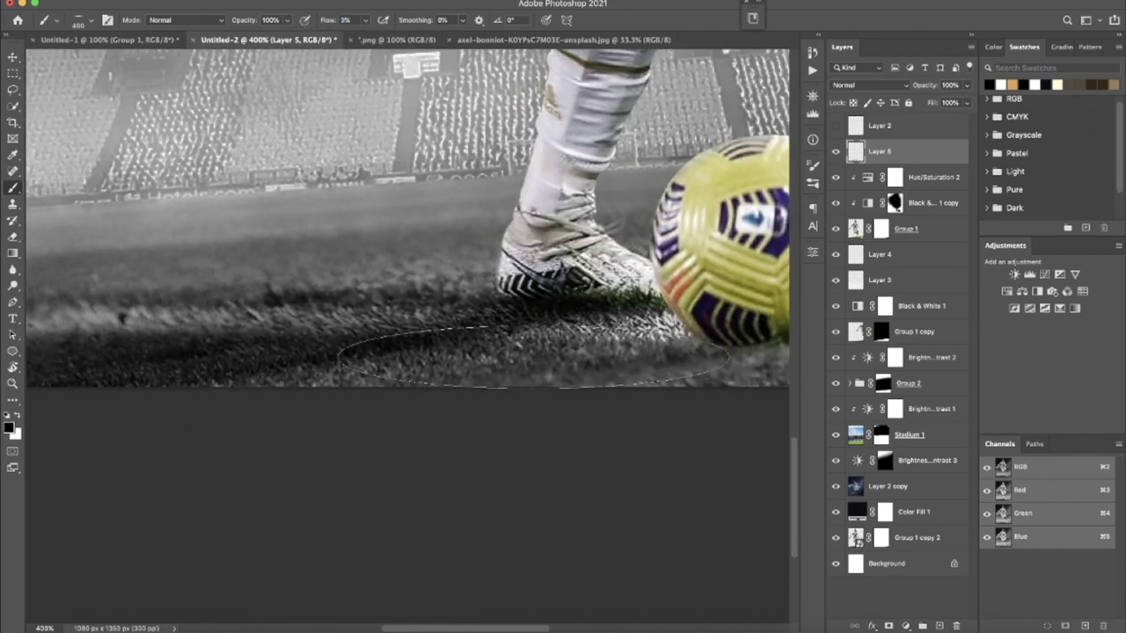
left_click_drag(540, 392, 356, 412)
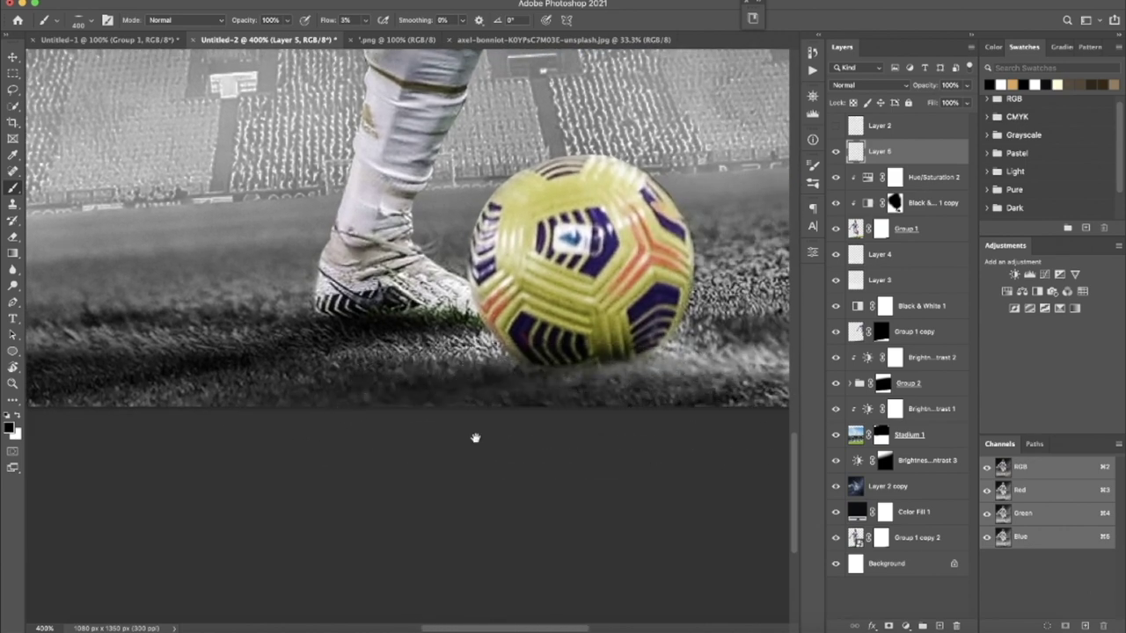
left_click_drag(475, 437, 503, 380)
Step: View the whole image to check the shadows and lower the shadow layer to 84% opacity
left_click_drag(207, 415, 464, 370)
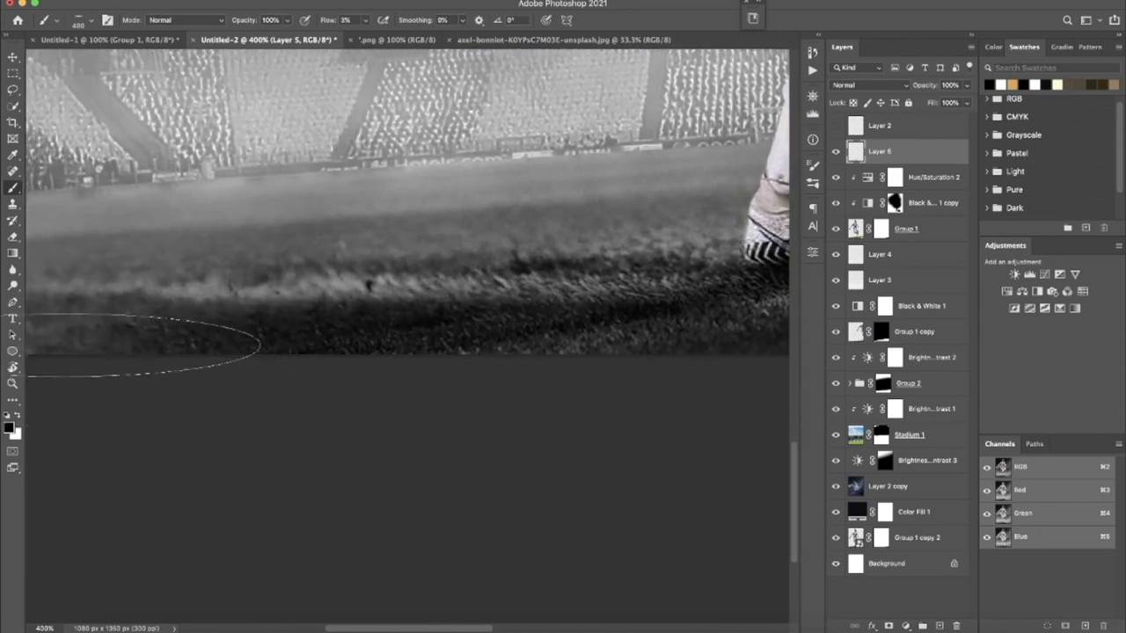
left_click_drag(131, 346, 307, 343)
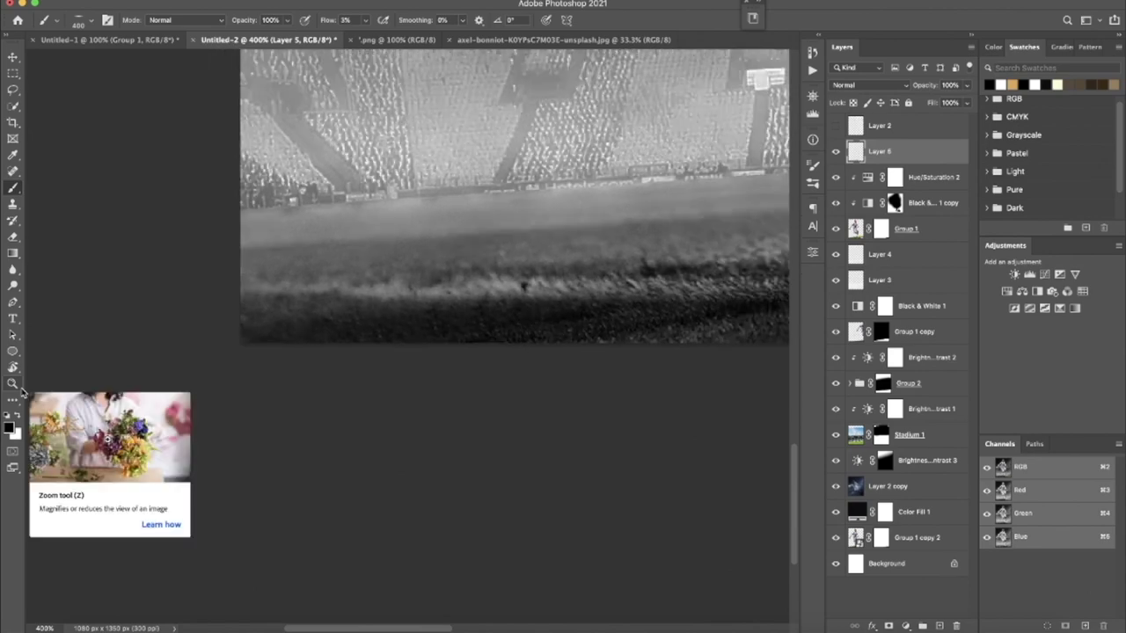
double_click(12, 382)
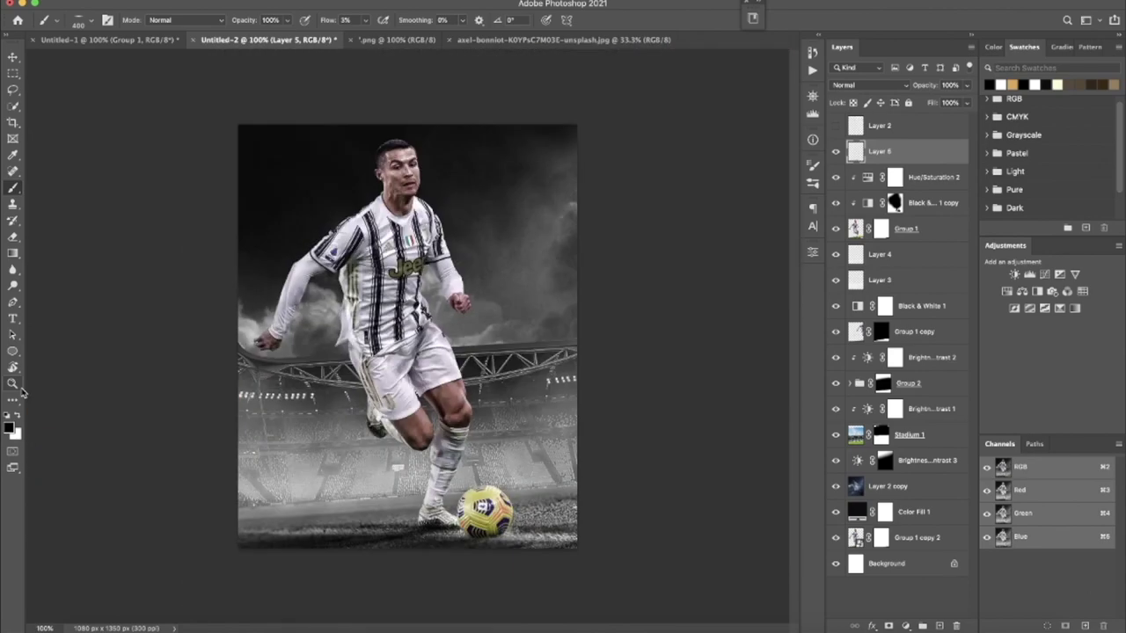
key("r")
mouse_move(407, 213)
left_mouse_down()
mouse_move(487, 432)
mouse_move(407, 213)
left_mouse_up()
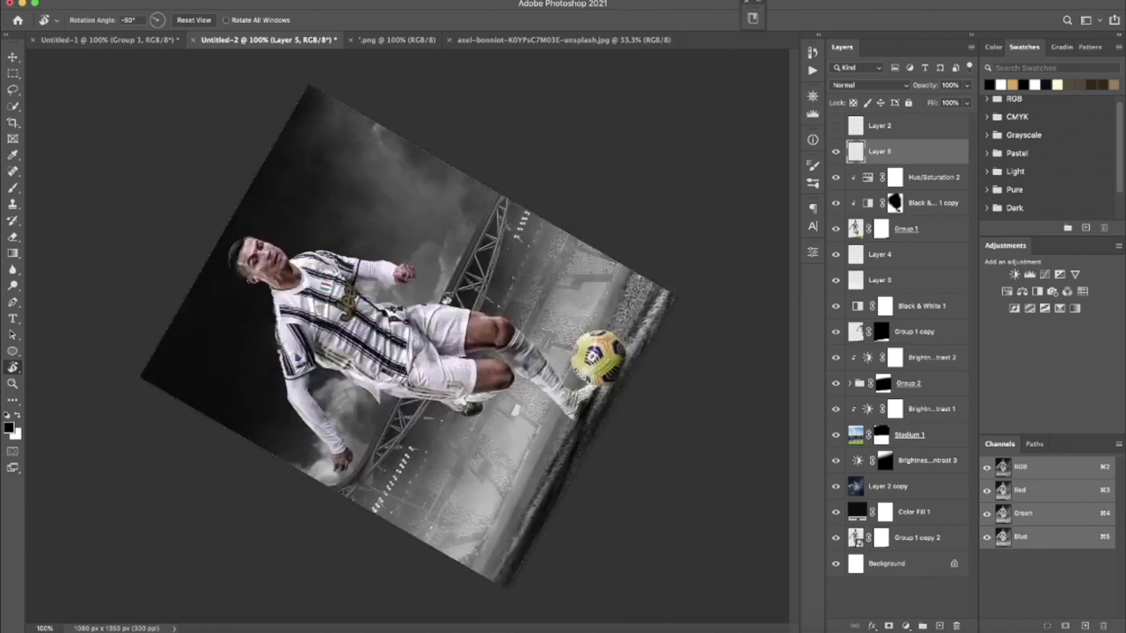
left_click_drag(913, 85, 890, 85)
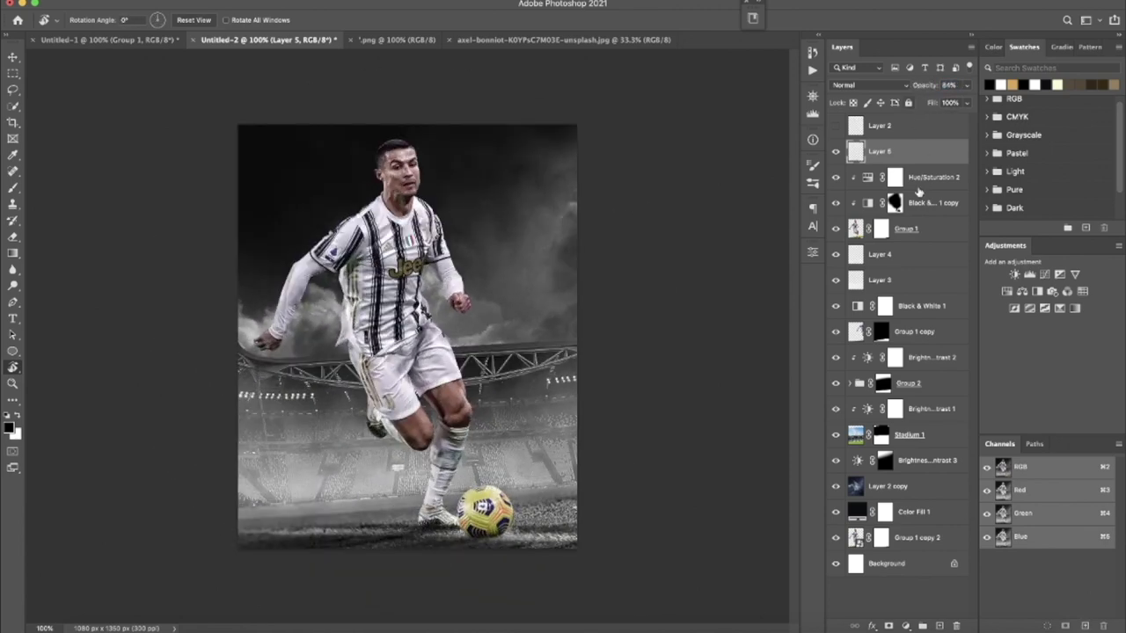
left_click(927, 201)
Step: Add a very dark Solid Color fill layer in Multiply mode at 34% fill
left_click(905, 627)
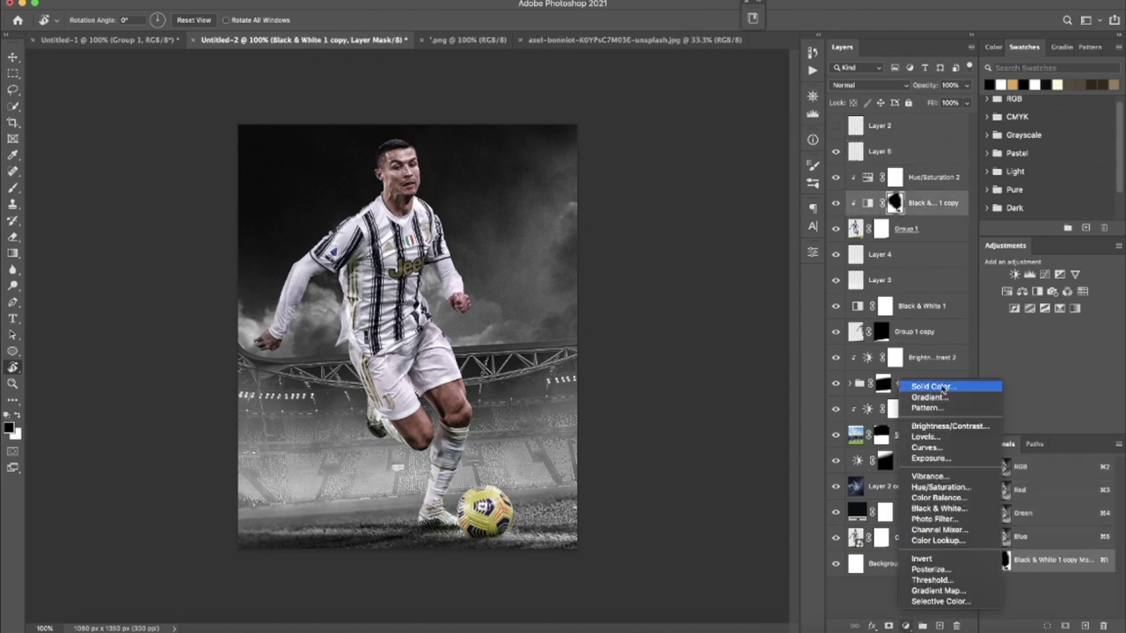
left_click(930, 386)
left_click_drag(641, 389, 605, 459)
left_click(901, 317)
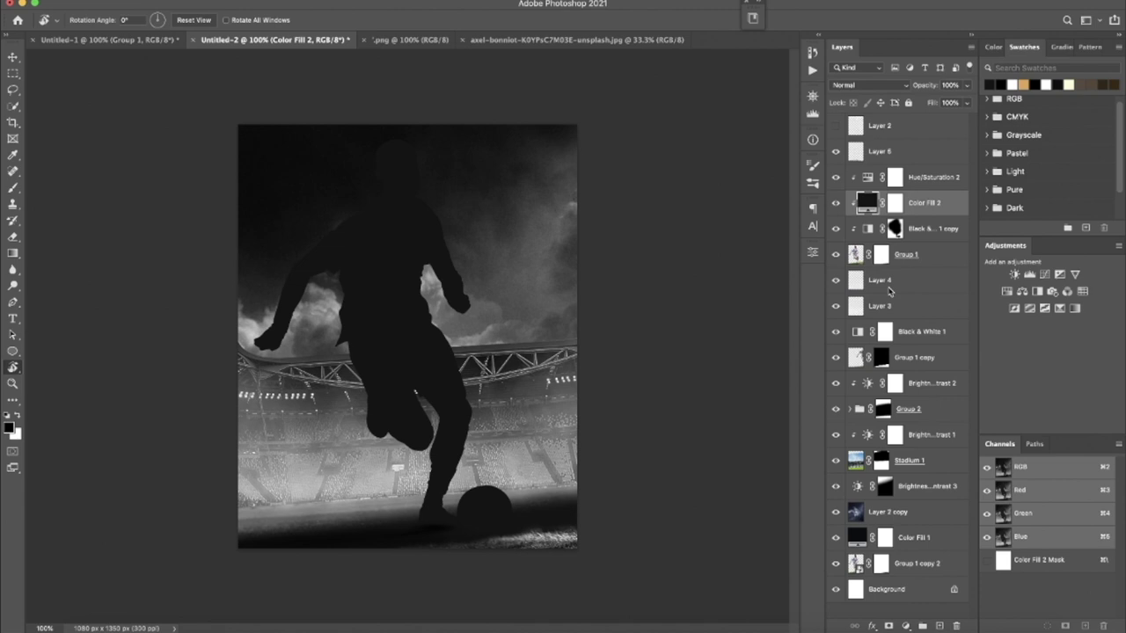
left_click(848, 85)
left_click(849, 116)
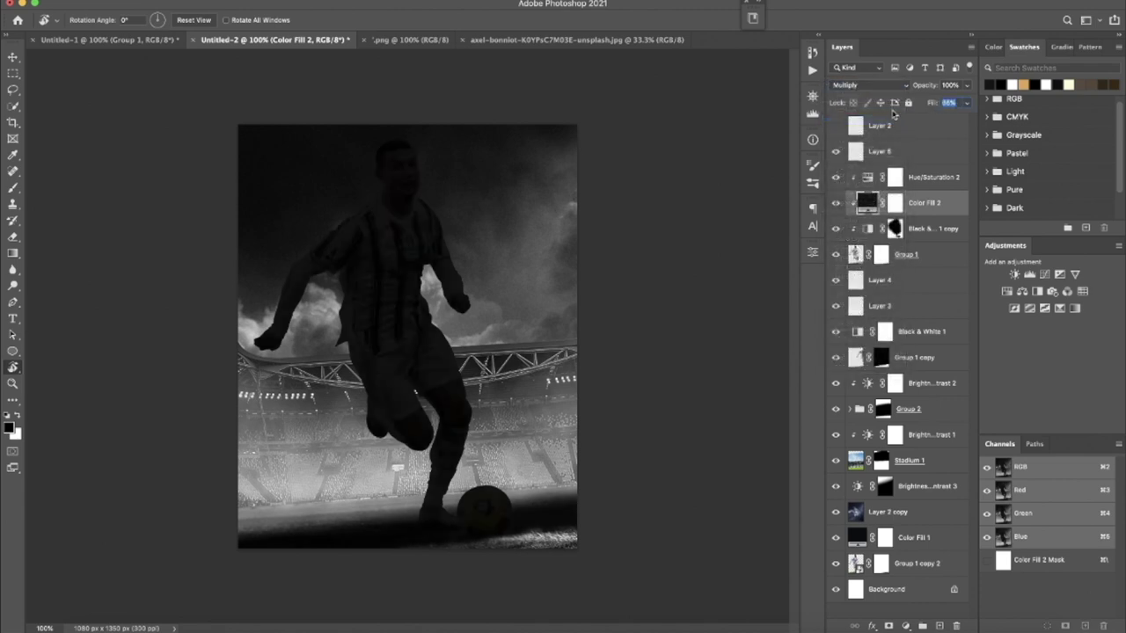
key("Return")
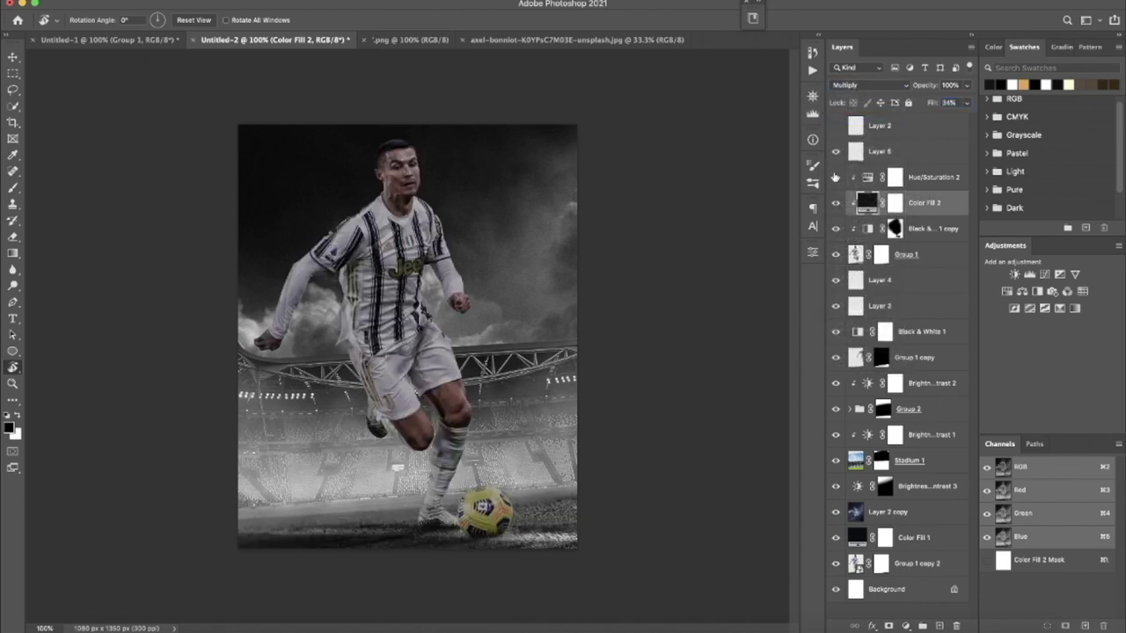
Step: Invert the Color Fill 2 mask to black so the darkening is hidden
left_click(895, 204)
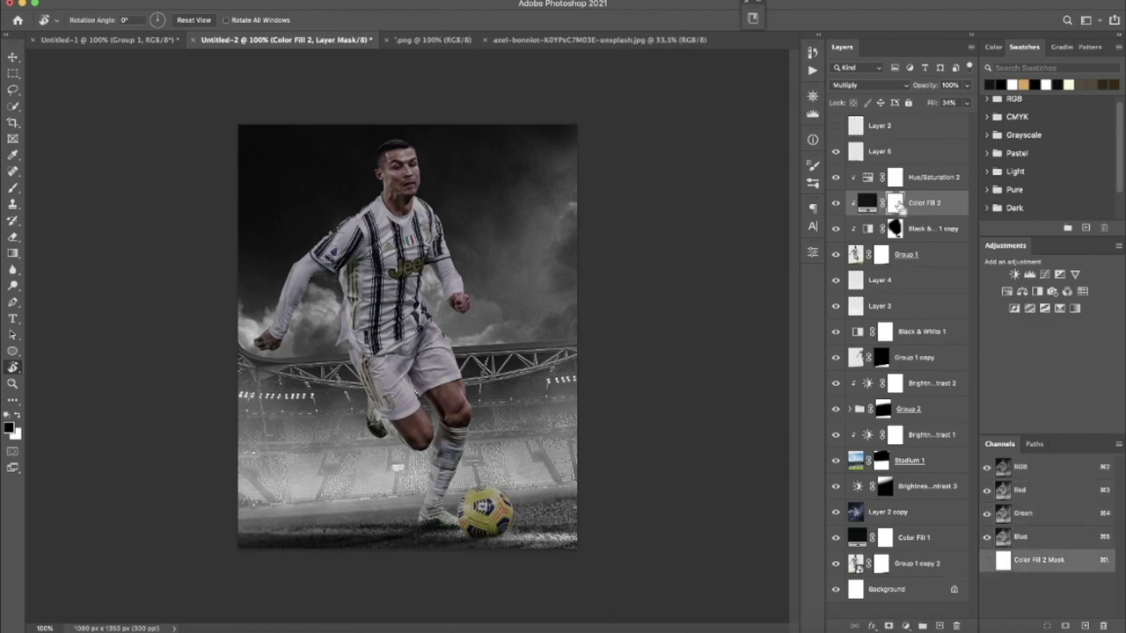
key("ctrl+minus")
key("ctrl+i")
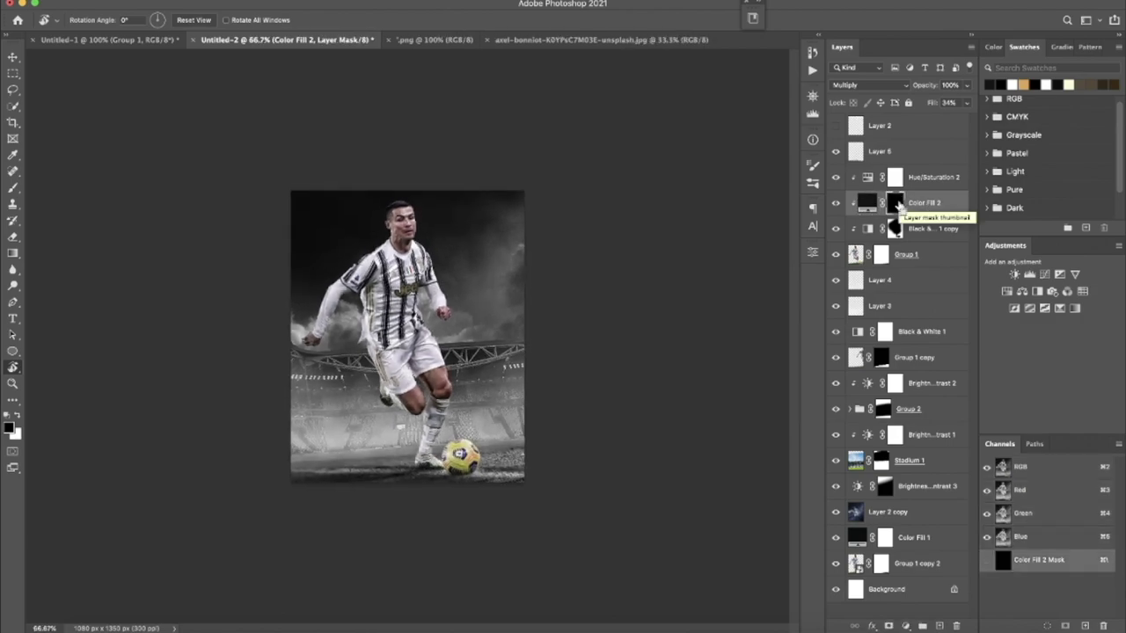
Step: Zoom to 300% on the legs and ball, level the view, and set a white soft brush
key("ctrl+plus")
key("ctrl+plus")
key("ctrl+plus")
left_click_drag(454, 202, 519, 227)
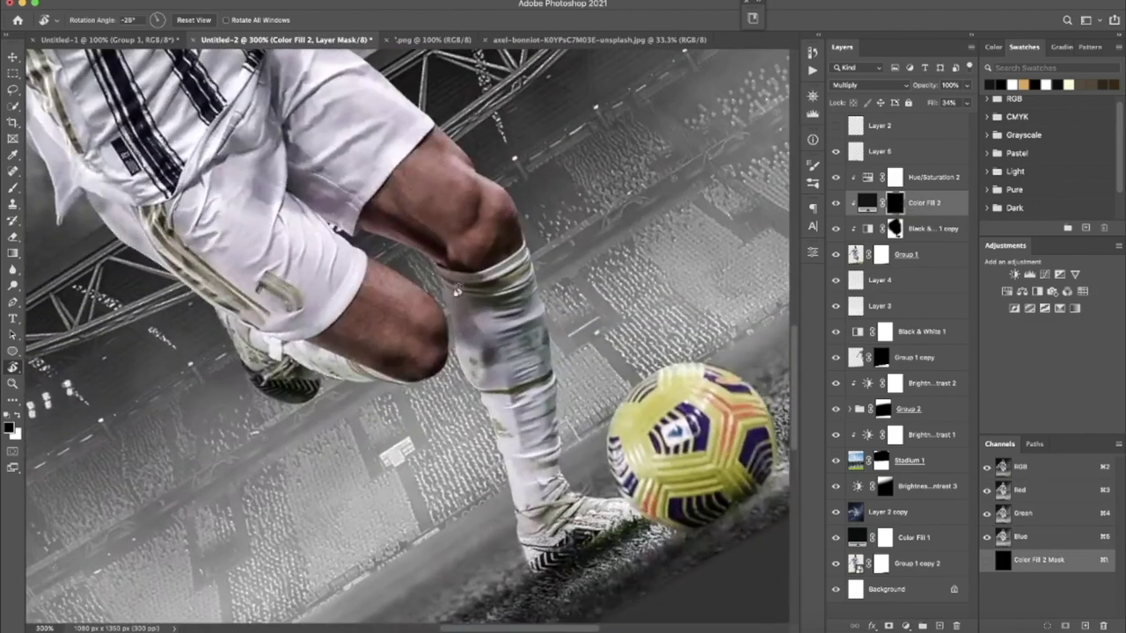
right_click(515, 216)
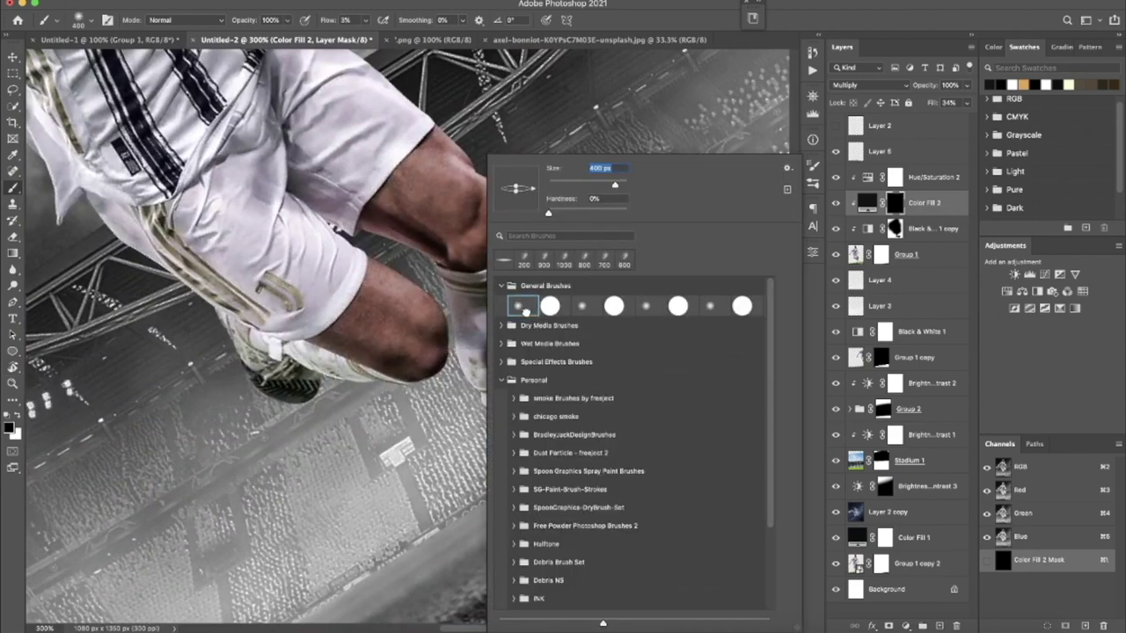
key("Return")
key("r")
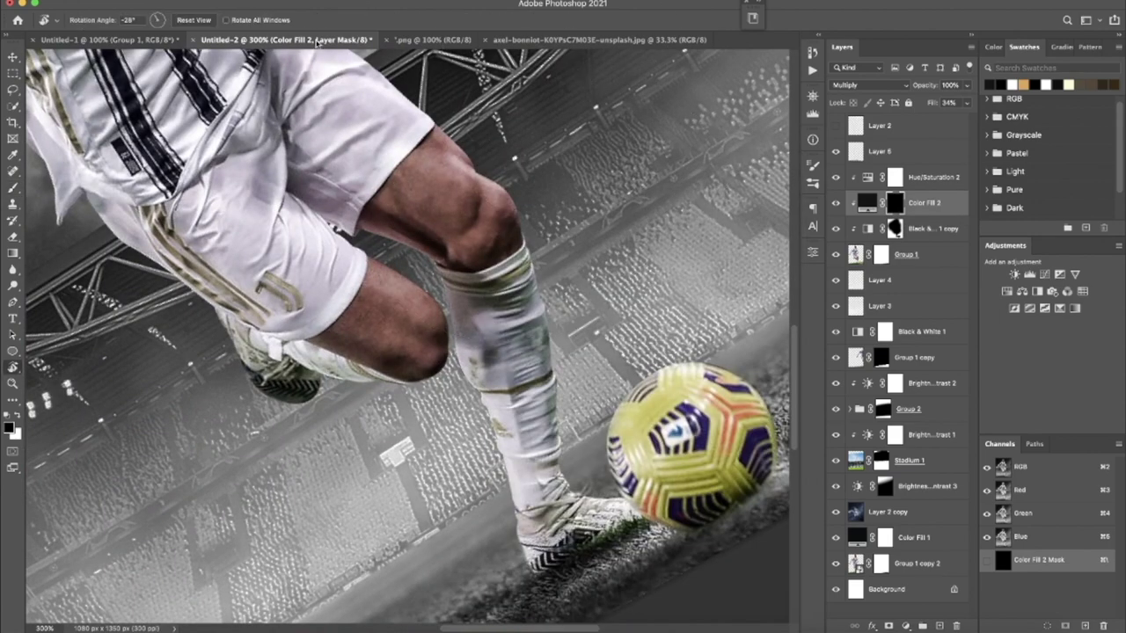
left_click(194, 20)
scroll(396, 351, "down", 5)
key("b")
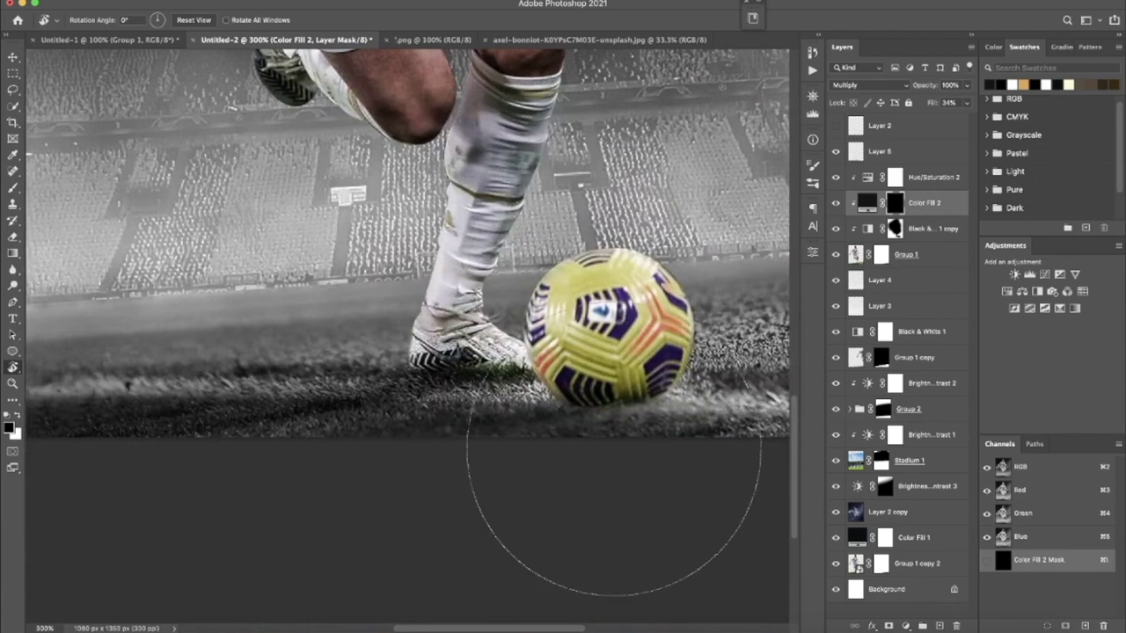
right_click(546, 234)
key("Return")
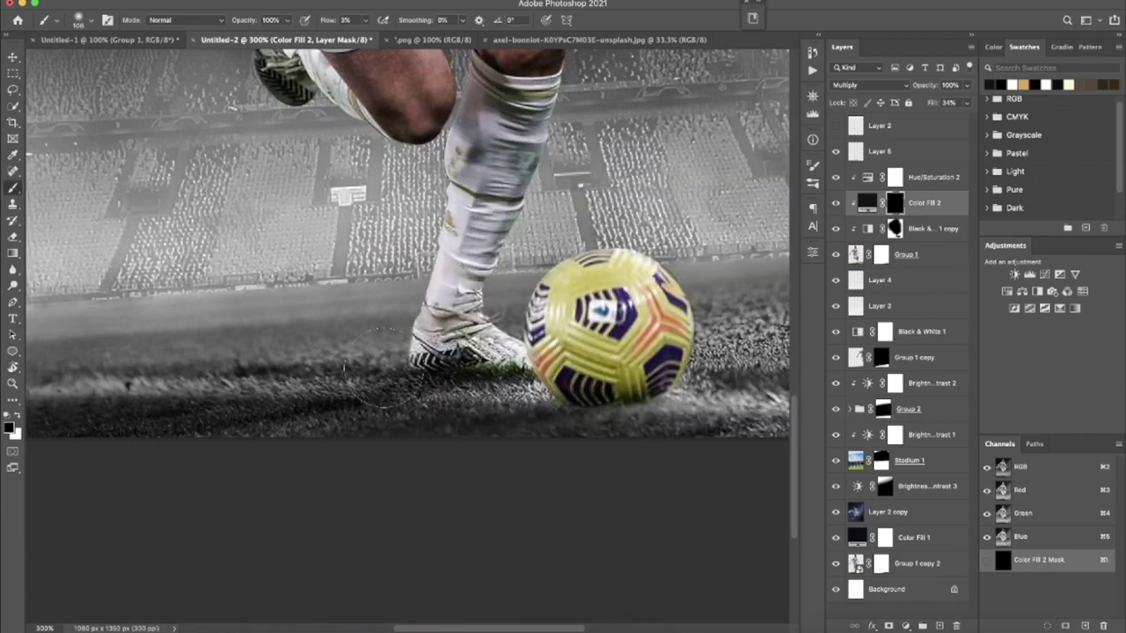
key("x")
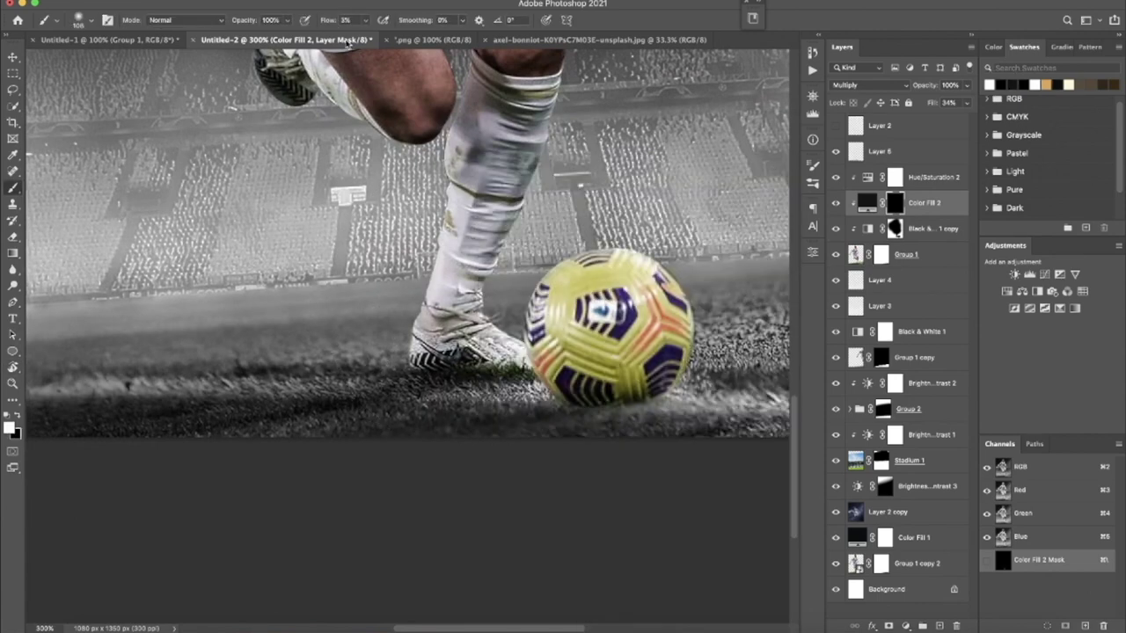
Step: Paint the Color Fill 2 mask white over the shoe, sock, shorts and thigh
mouse_move(440, 299)
left_mouse_down()
mouse_move(444, 362)
mouse_move(506, 53)
left_mouse_up()
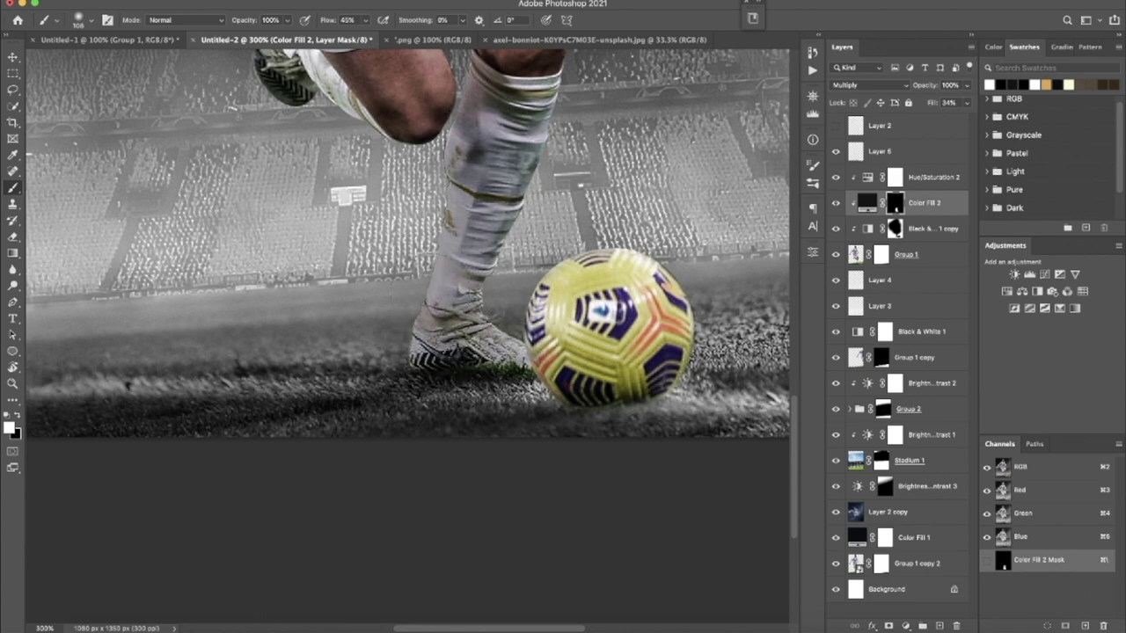
scroll(407, 255, "up", 3)
mouse_move(527, 281)
left_mouse_down()
mouse_move(510, 193)
mouse_move(467, 97)
left_mouse_up()
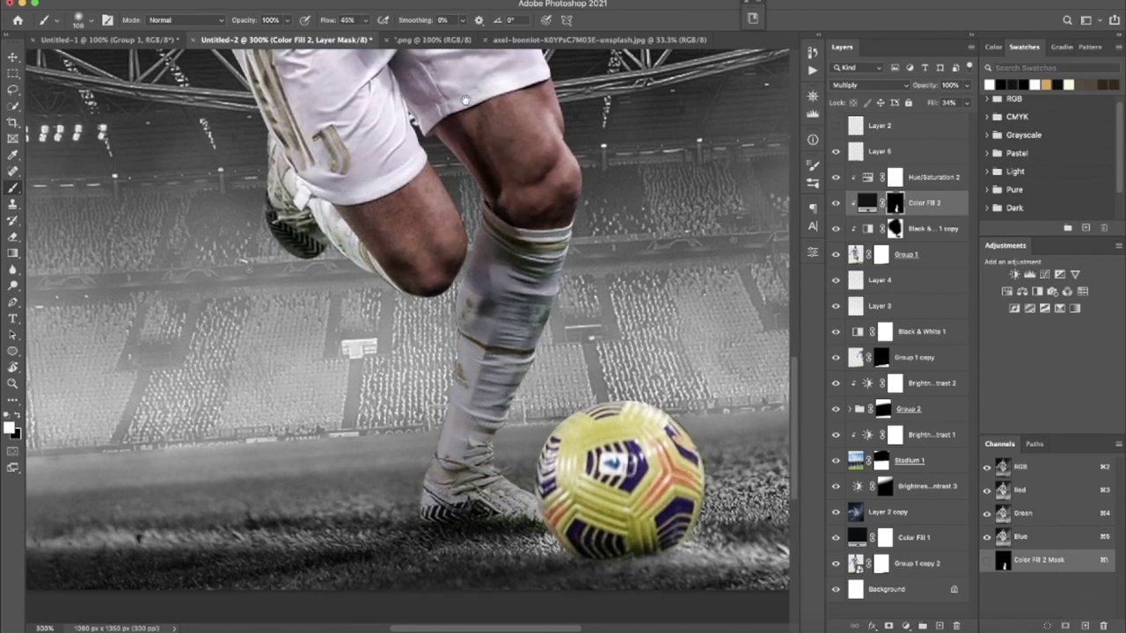
scroll(408, 255, "up", 2)
left_click_drag(484, 282, 484, 105)
left_click_drag(510, 176, 493, 79)
left_click_drag(528, 150, 558, 283)
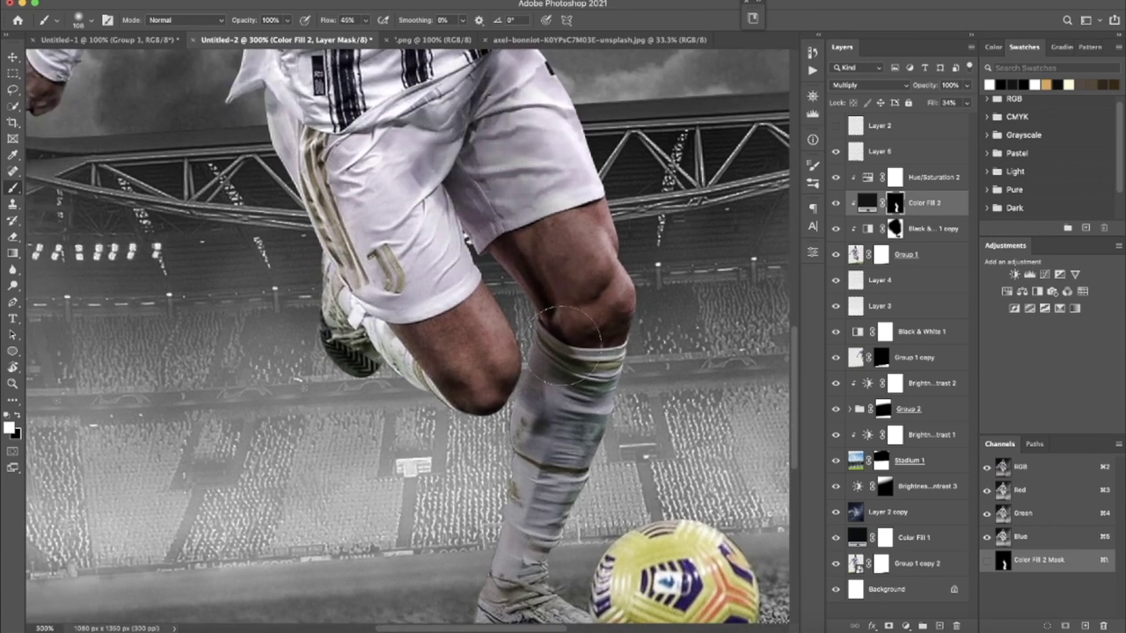
Step: Shade the lower part of the ball; a stroke over the sleeve is undone
scroll(484, 568, "down", 4)
scroll(475, 438, "down", 2)
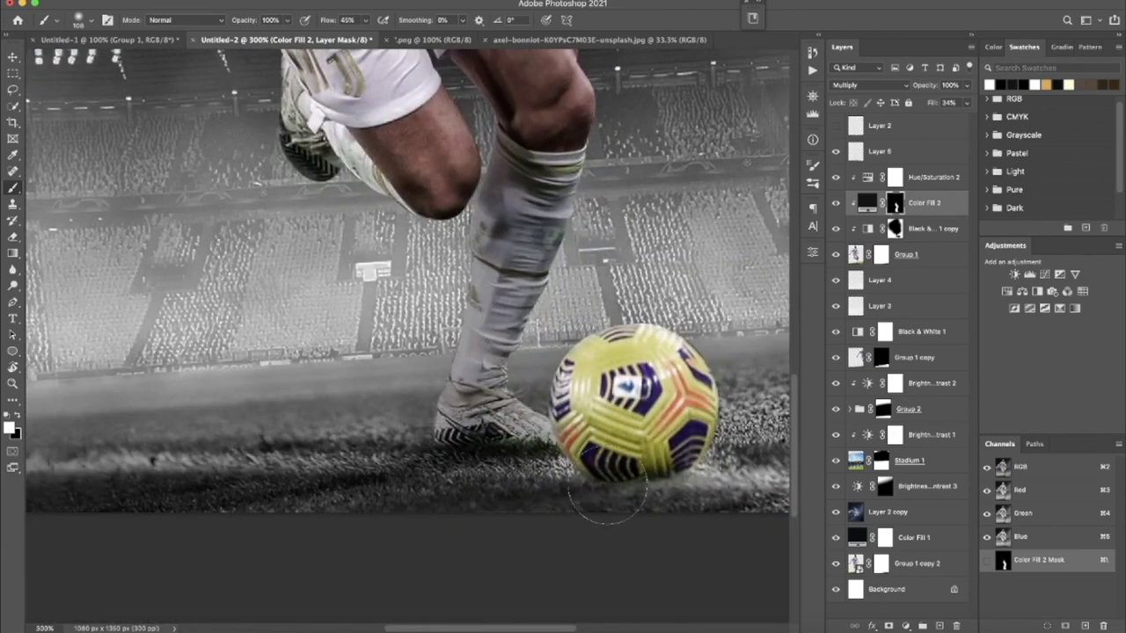
left_click_drag(580, 422, 653, 481)
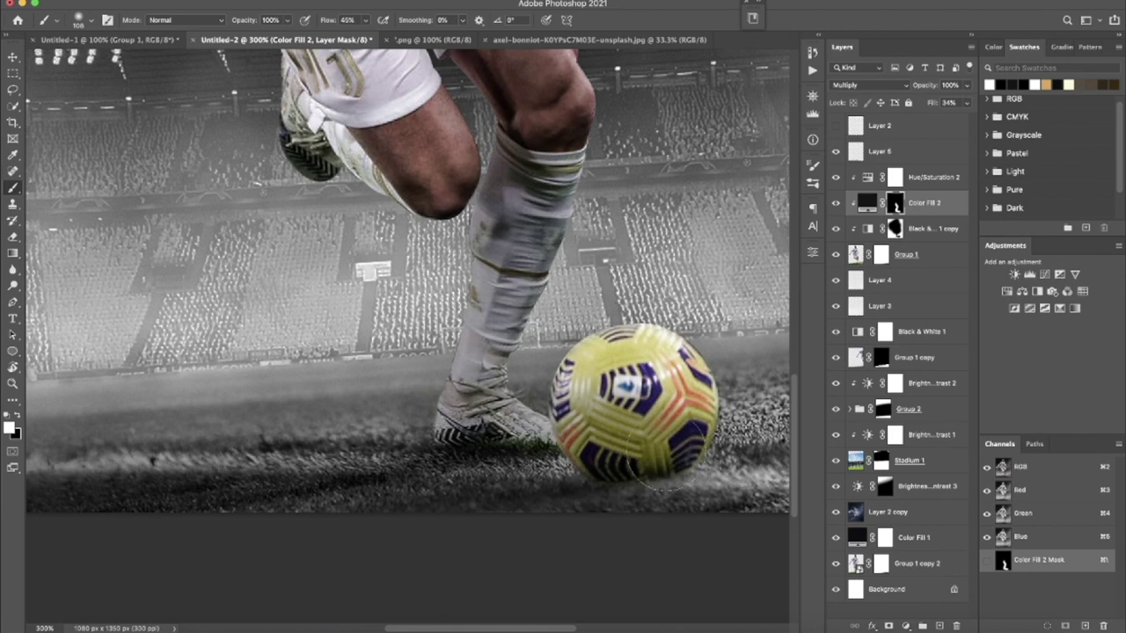
scroll(634, 449, "down", 2)
scroll(570, 350, "up", 4)
scroll(563, 361, "up", 1)
scroll(535, 382, "up", 3)
scroll(535, 382, "up", 1)
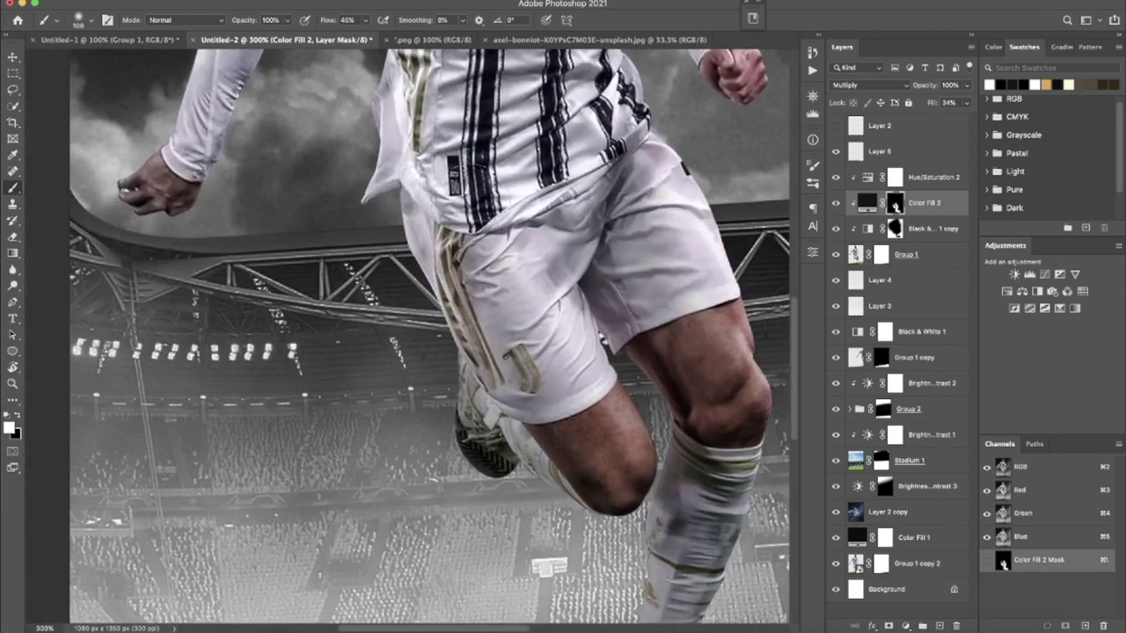
scroll(534, 382, "up", 4)
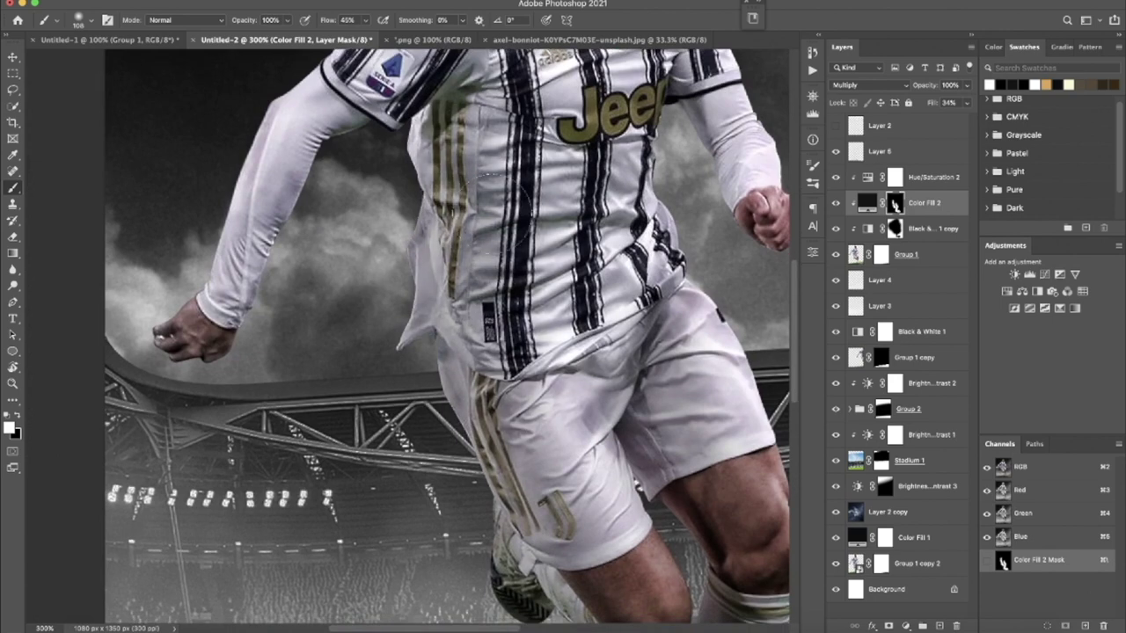
scroll(475, 202, "up", 2)
scroll(449, 209, "up", 1)
left_click_drag(437, 215, 292, 371)
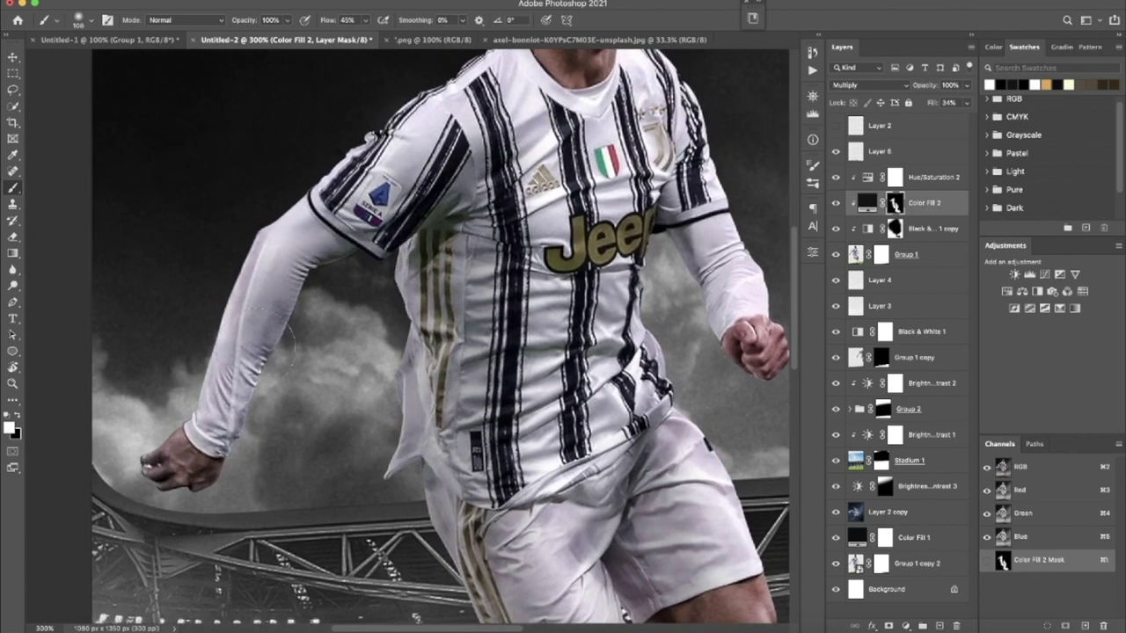
key("ctrl+z")
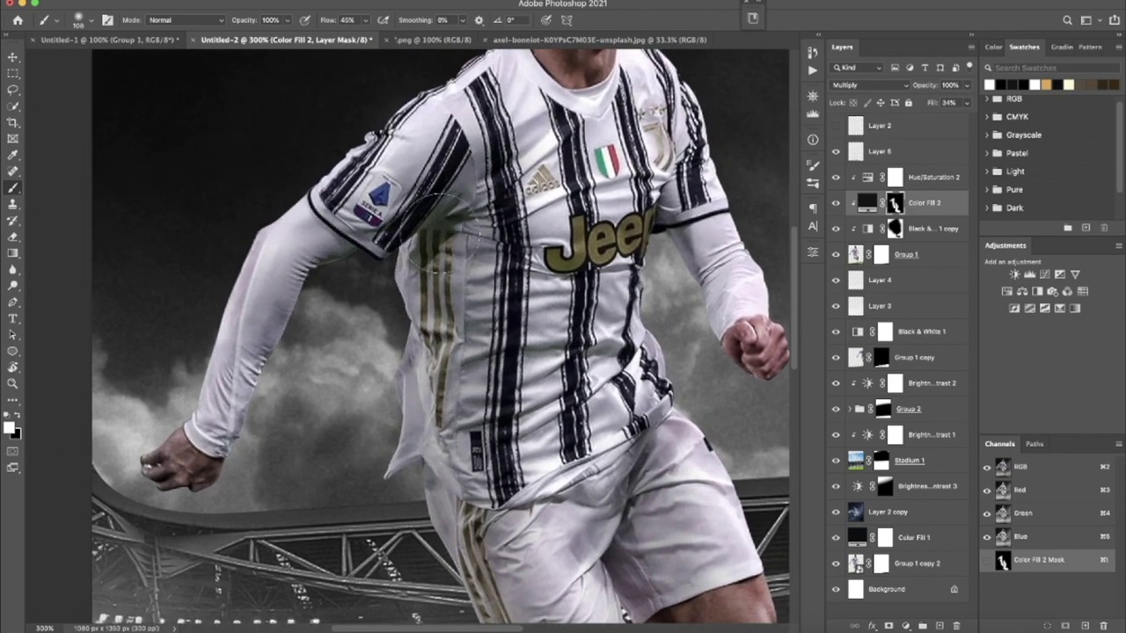
Step: Review the shaded legs and shorts, then add an empty Layer 6 above Color Fill 2
scroll(565, 331, "right", 3)
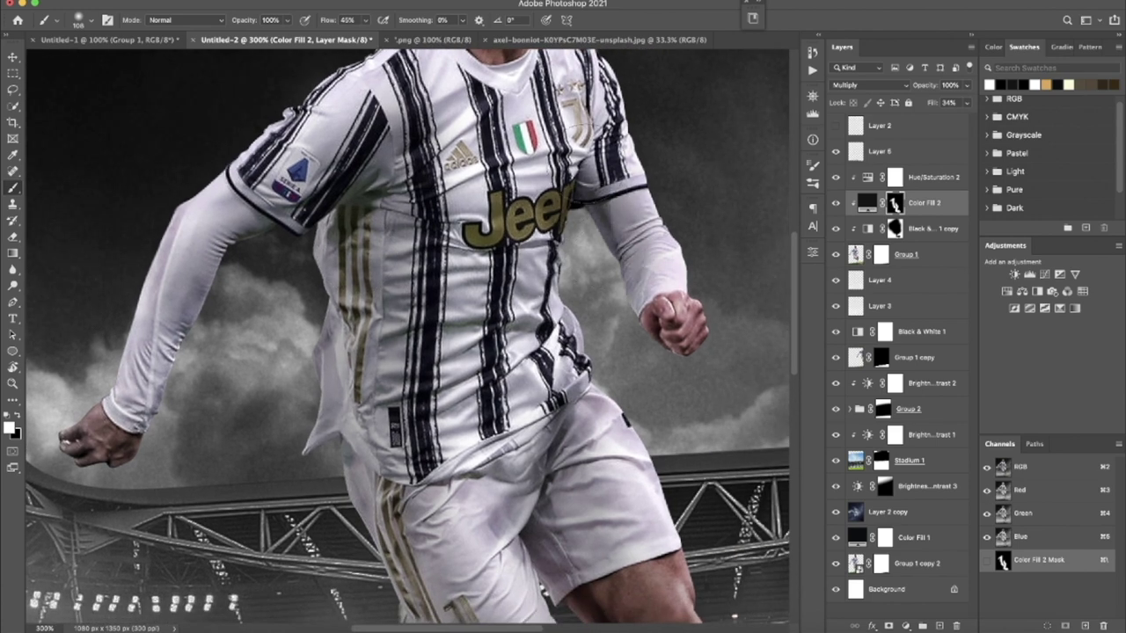
scroll(616, 330, "down", 5)
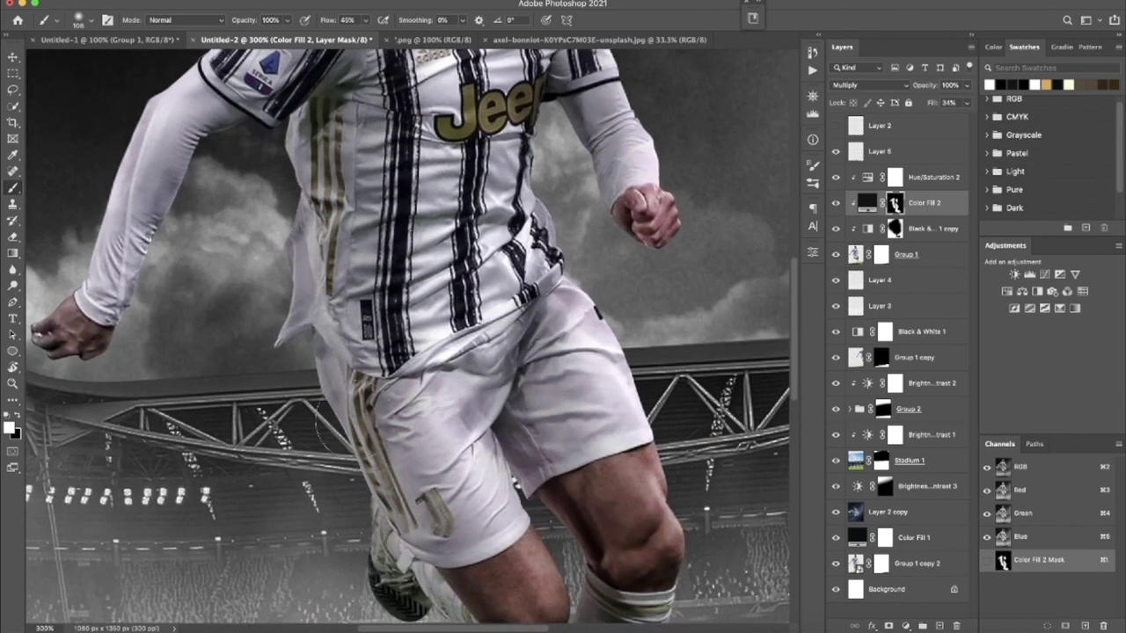
scroll(328, 431, "down", 4)
scroll(352, 369, "down", 2)
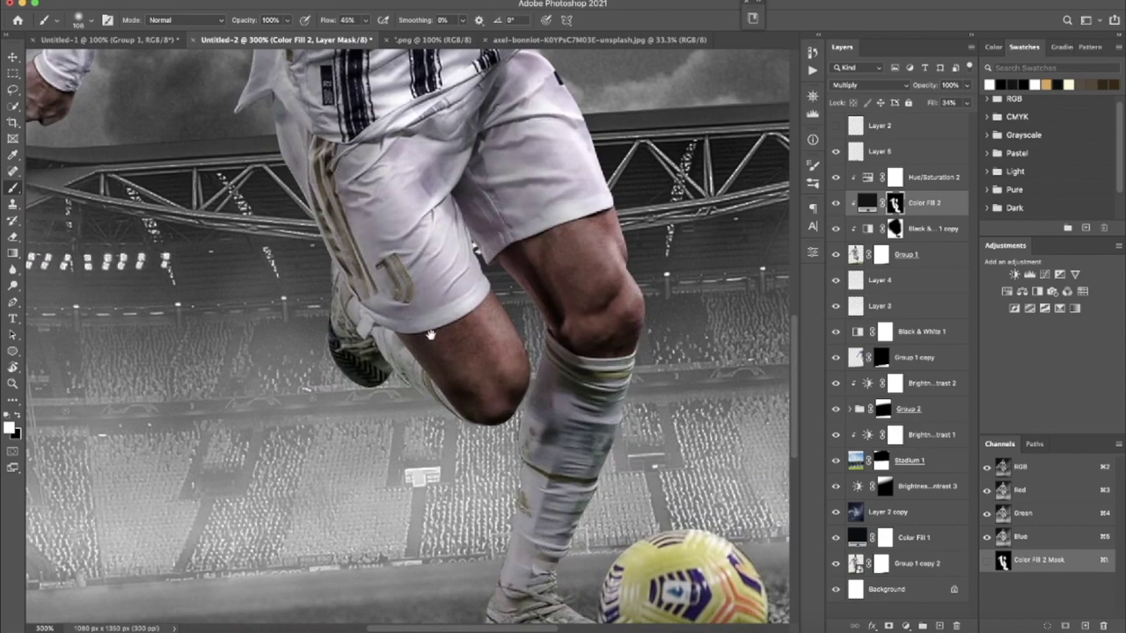
scroll(431, 332, "down", 3)
scroll(454, 447, "up", 1)
scroll(454, 447, "up", 2)
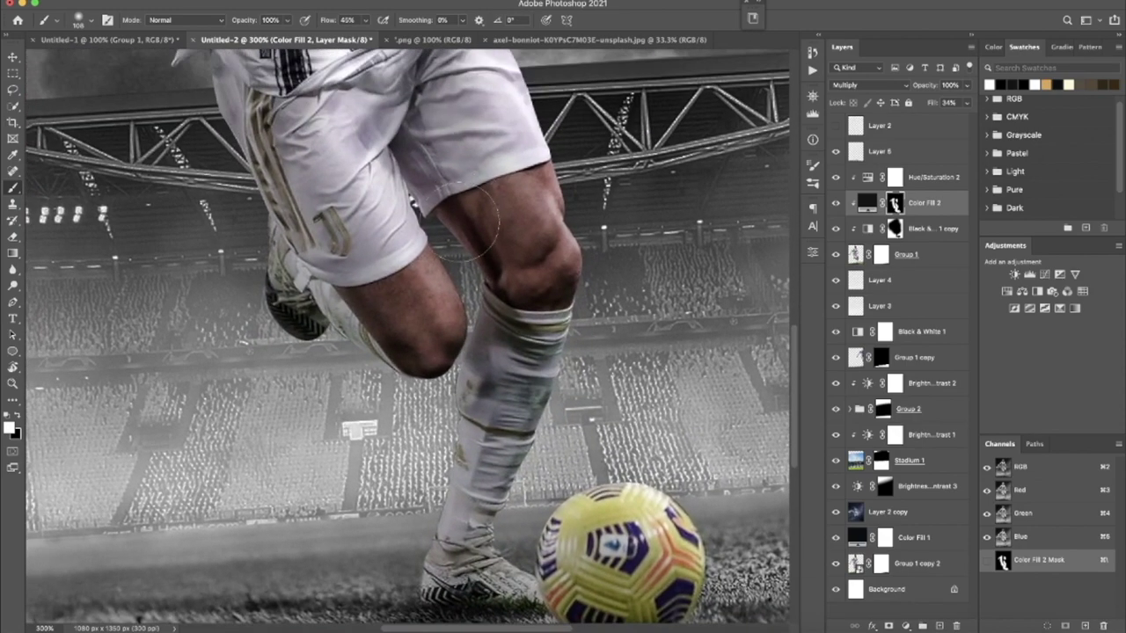
scroll(454, 447, "up", 5)
scroll(454, 447, "up", 4)
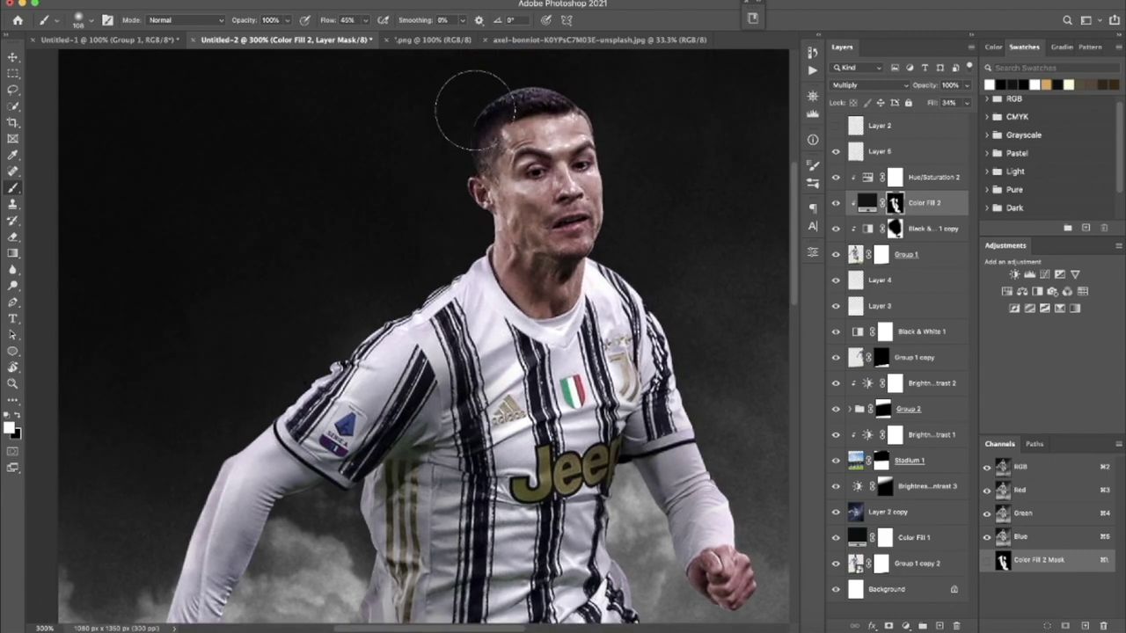
left_click_drag(461, 162, 451, 220)
scroll(452, 220, "down", 3)
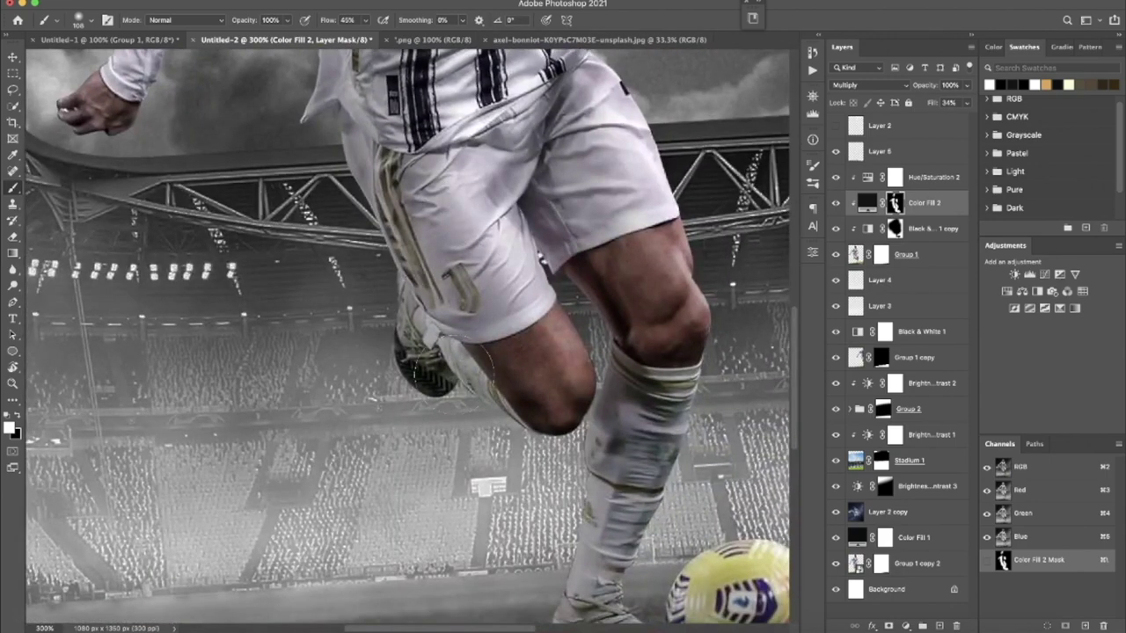
left_click(939, 625)
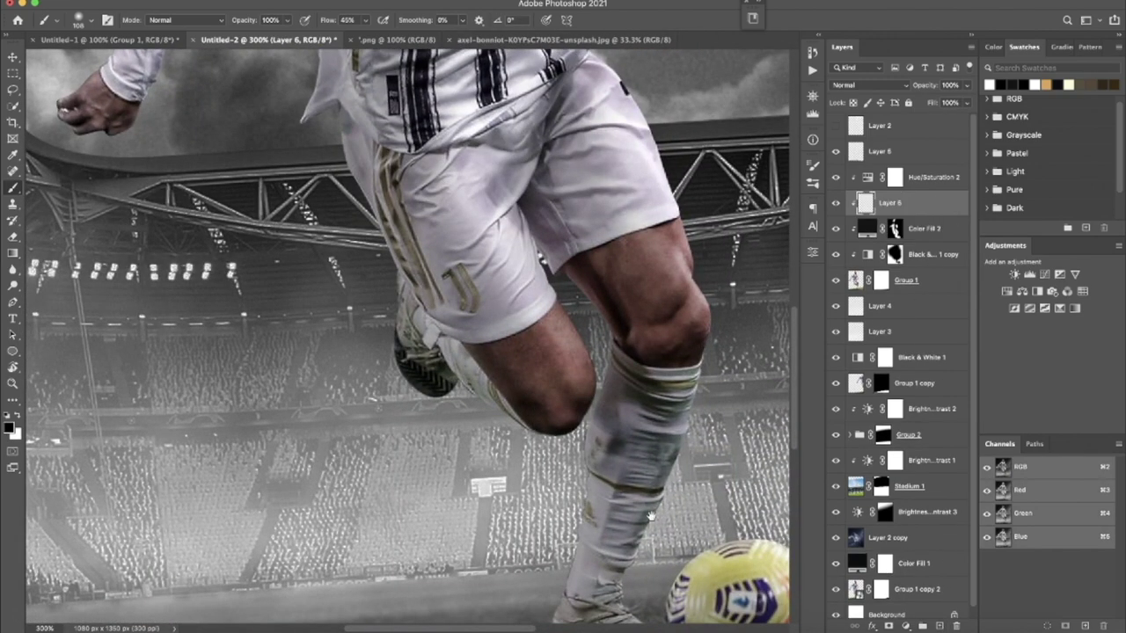
Step: Try a shadow on the shoe and grass, undo it, and re-create an empty layer above Color Fill 2
scroll(440, 308, "down", 5)
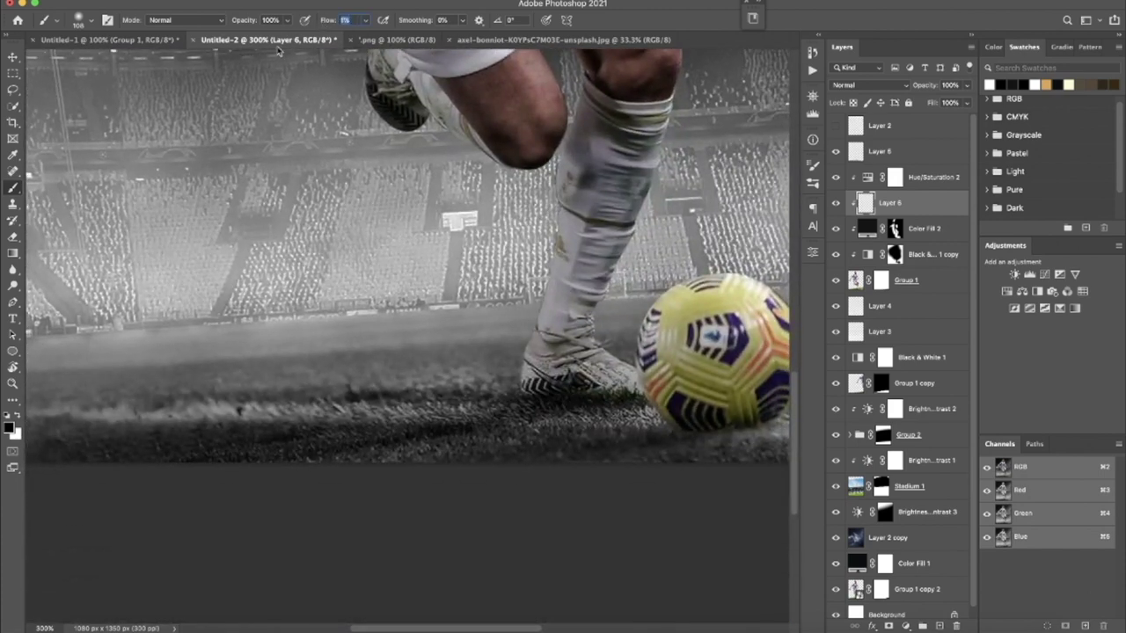
mouse_move(550, 378)
left_mouse_down()
mouse_move(588, 396)
mouse_move(594, 356)
mouse_move(671, 405)
left_mouse_up()
key("ctrl+z")
key("ctrl+z")
key("ctrl+z")
key("ctrl+z")
key("ctrl+z")
key("ctrl+z")
key("ctrl+z")
key("ctrl+z")
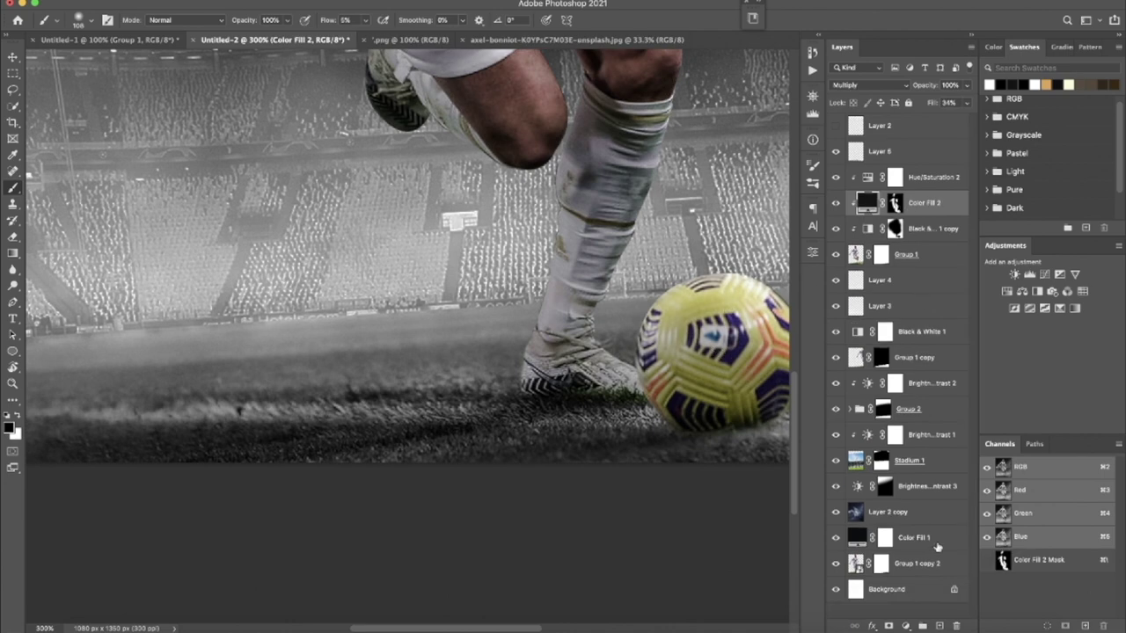
left_click(939, 626)
Step: Paint dark shading over the shoe, toe, lower leg and sock
left_click_drag(595, 382, 492, 270)
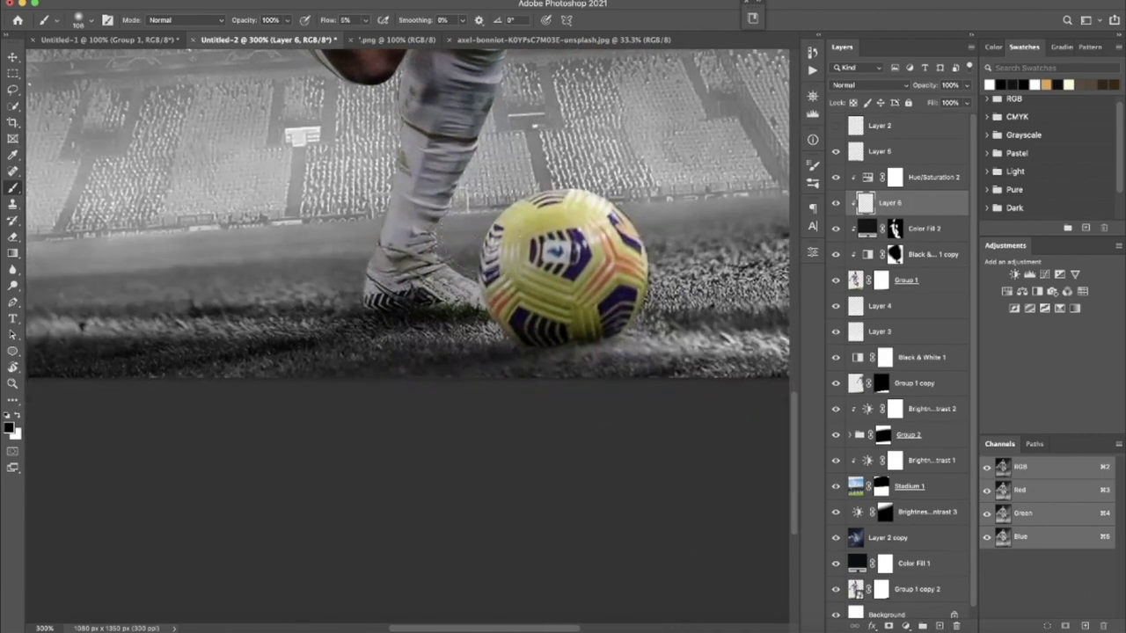
left_click_drag(377, 250, 380, 304)
mouse_move(391, 211)
left_mouse_down()
mouse_move(386, 308)
mouse_move(422, 272)
mouse_move(466, 299)
mouse_move(422, 282)
mouse_move(413, 220)
left_mouse_up()
mouse_move(372, 261)
left_mouse_down()
mouse_move(409, 132)
mouse_move(396, 228)
mouse_move(419, 246)
left_mouse_up()
mouse_move(429, 292)
left_mouse_down()
mouse_move(482, 301)
mouse_move(497, 259)
mouse_move(537, 290)
mouse_move(598, 282)
mouse_move(600, 308)
mouse_move(705, 426)
left_mouse_up()
Step: Darken the left arm up to the shoulder, then view the composition at 100%
left_click_drag(396, 290, 440, 439)
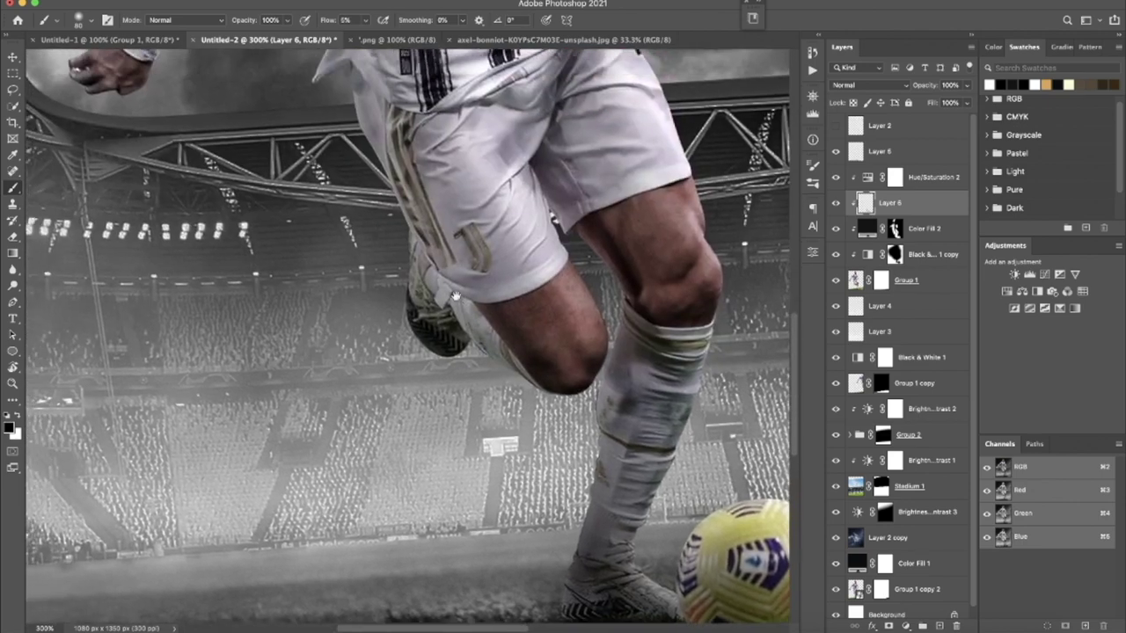
left_click_drag(439, 264, 453, 299)
left_click_drag(395, 176, 466, 545)
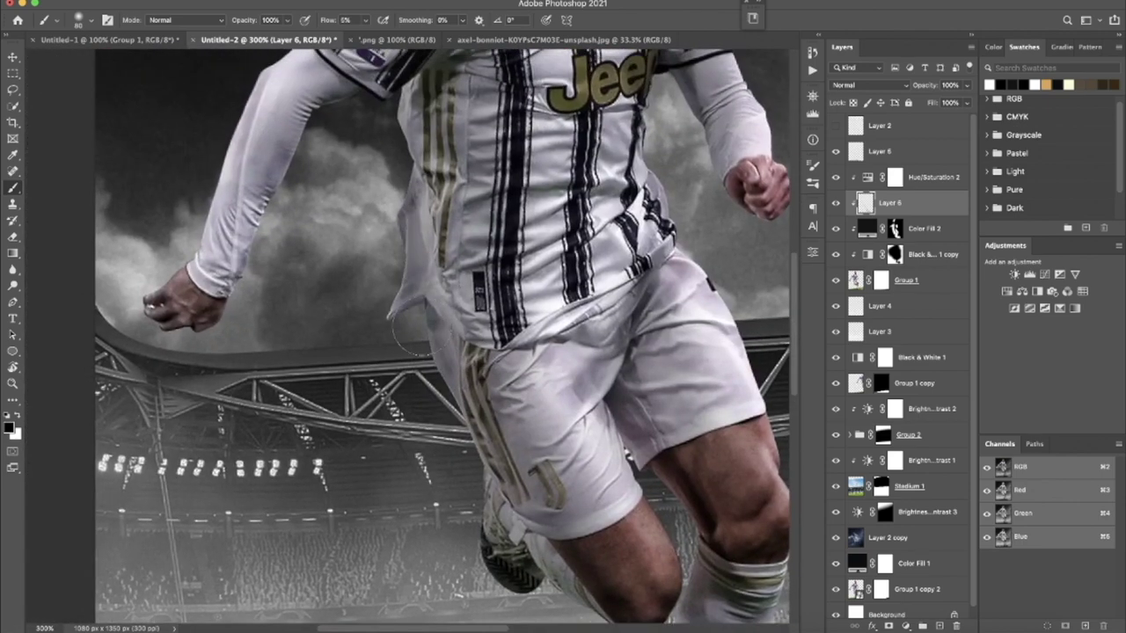
mouse_move(413, 158)
left_mouse_down()
mouse_move(451, 284)
mouse_move(454, 427)
left_mouse_up()
mouse_move(226, 396)
left_mouse_down()
mouse_move(273, 264)
mouse_move(358, 158)
left_mouse_up()
mouse_move(416, 99)
left_mouse_down()
mouse_move(374, 227)
mouse_move(339, 226)
mouse_move(221, 320)
left_mouse_up()
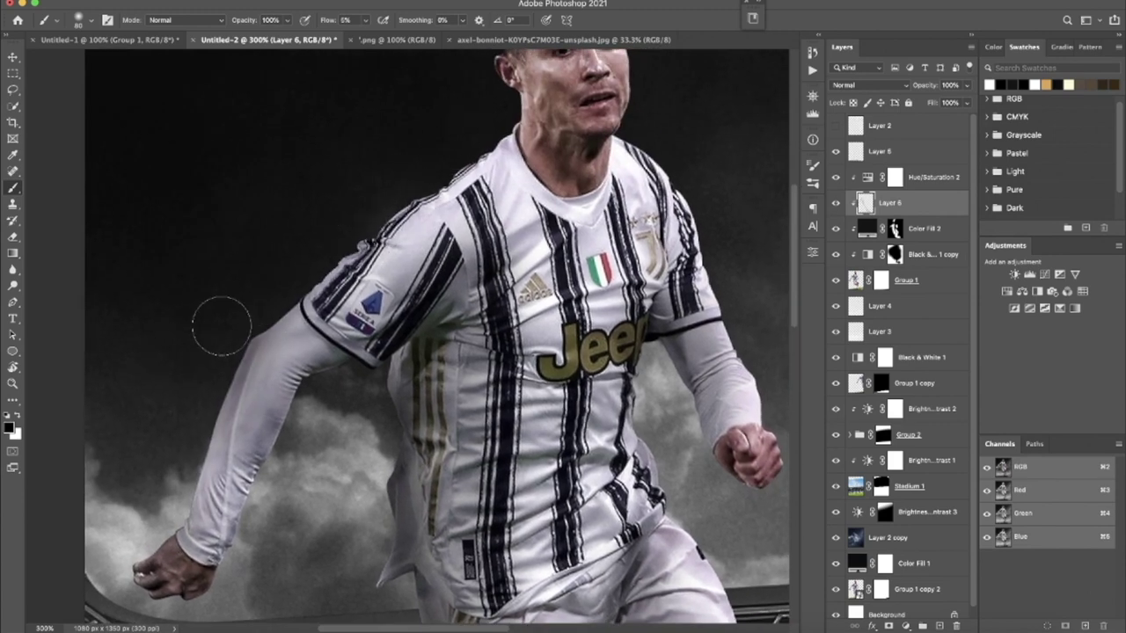
left_click_drag(160, 545, 274, 303)
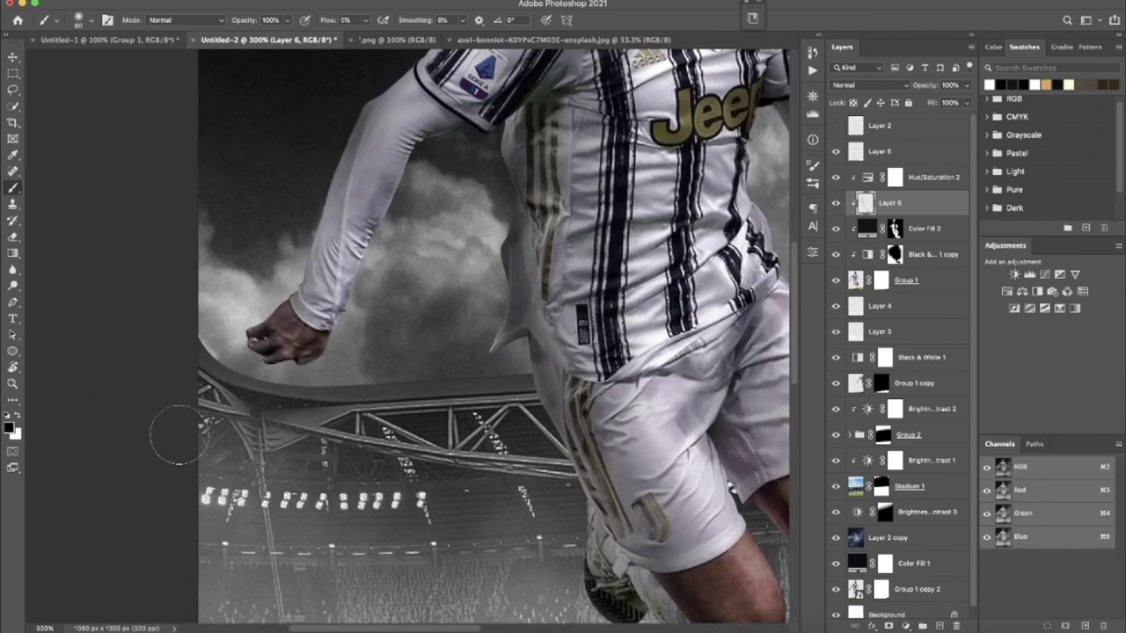
key("ctrl+1")
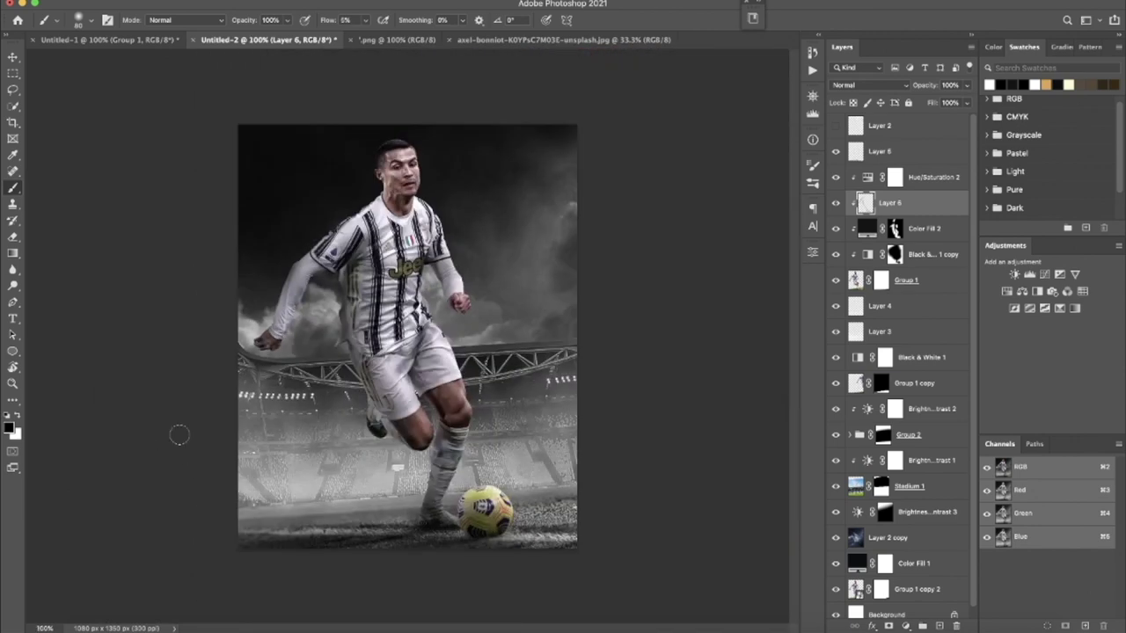
Step: Darken the background beside the head with a 250 px brush, then check the canvas upside-down and back
key("bracketright")
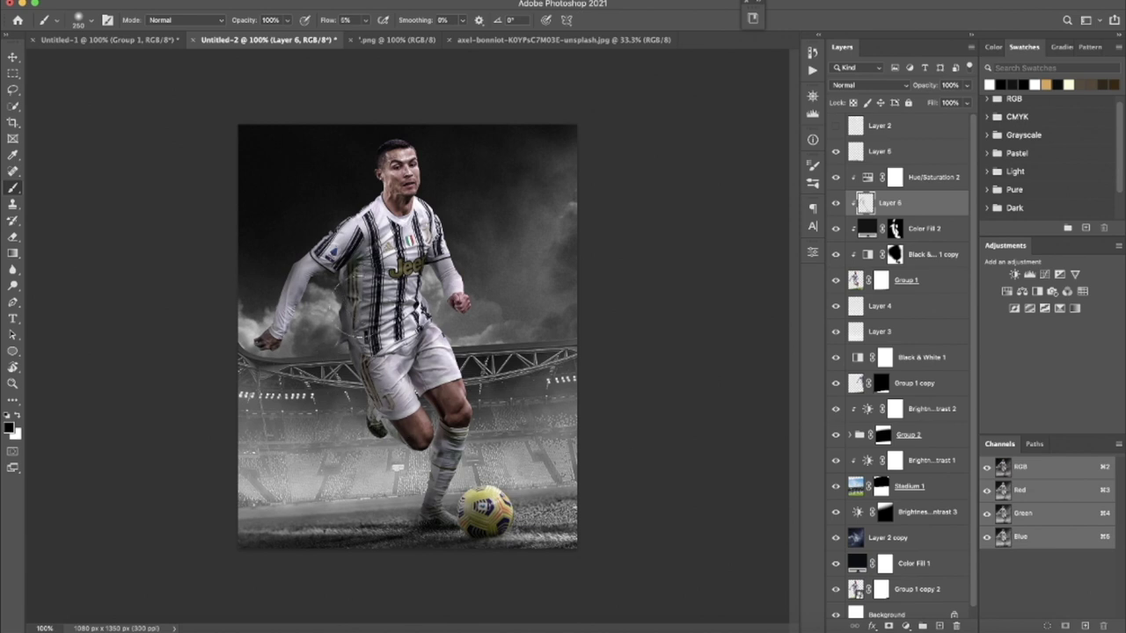
left_click_drag(238, 317, 336, 180)
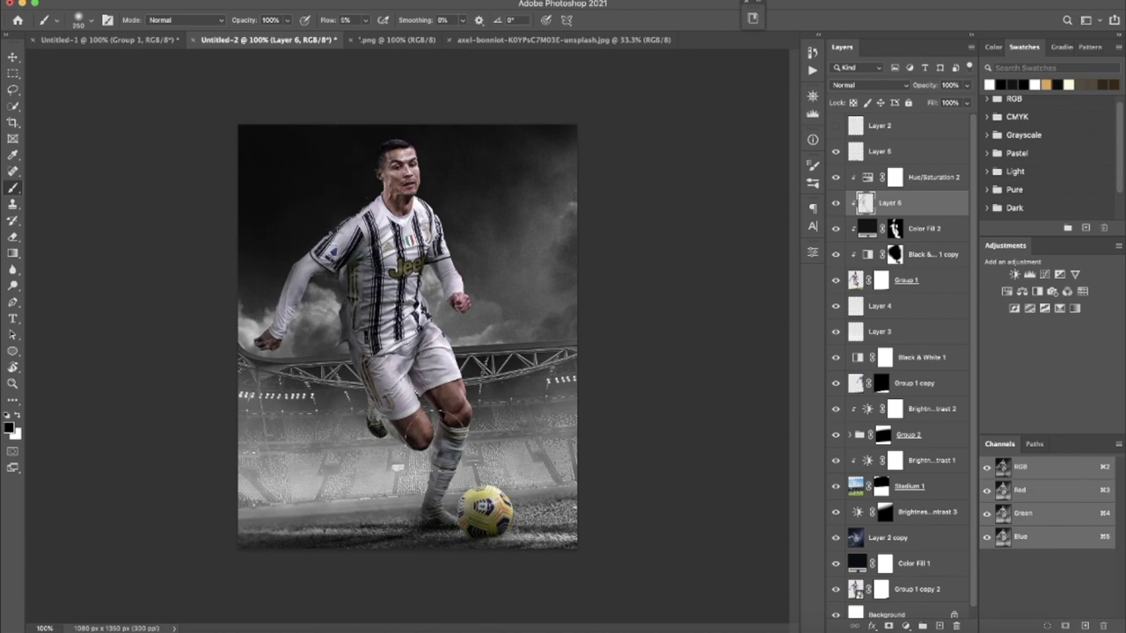
key("r")
mouse_move(480, 254)
left_mouse_down()
mouse_move(448, 352)
mouse_move(456, 391)
mouse_move(466, 377)
left_mouse_up()
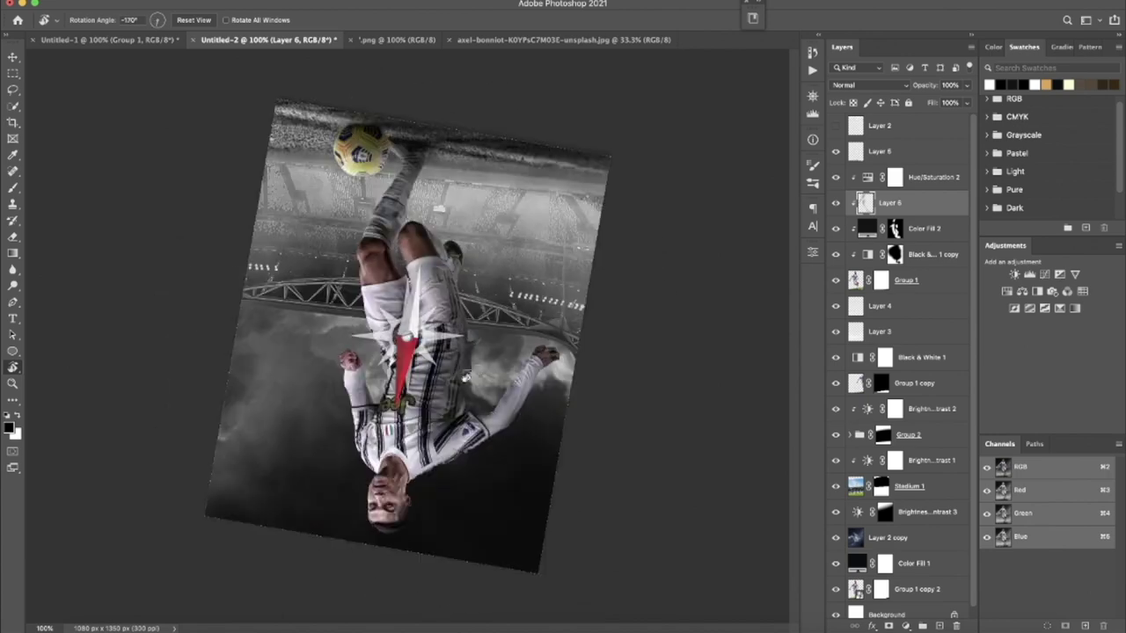
left_click_drag(509, 260, 383, 301)
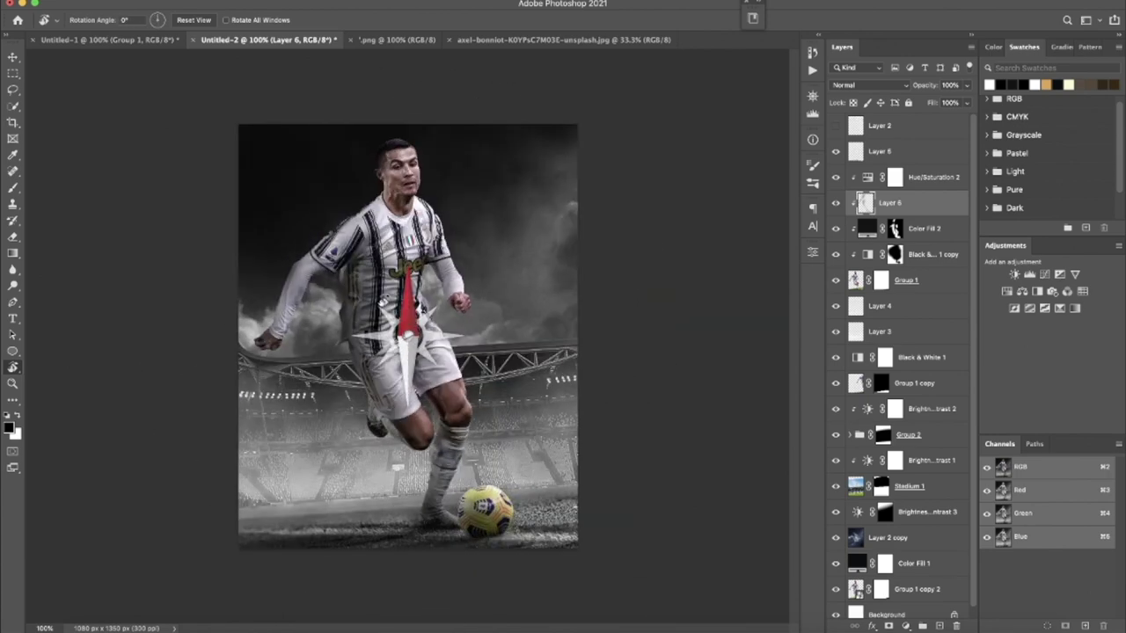
Step: Toggle the white line sketch layer's visibility, leaving it hidden
left_click(836, 126)
left_click(836, 127)
left_click(836, 127)
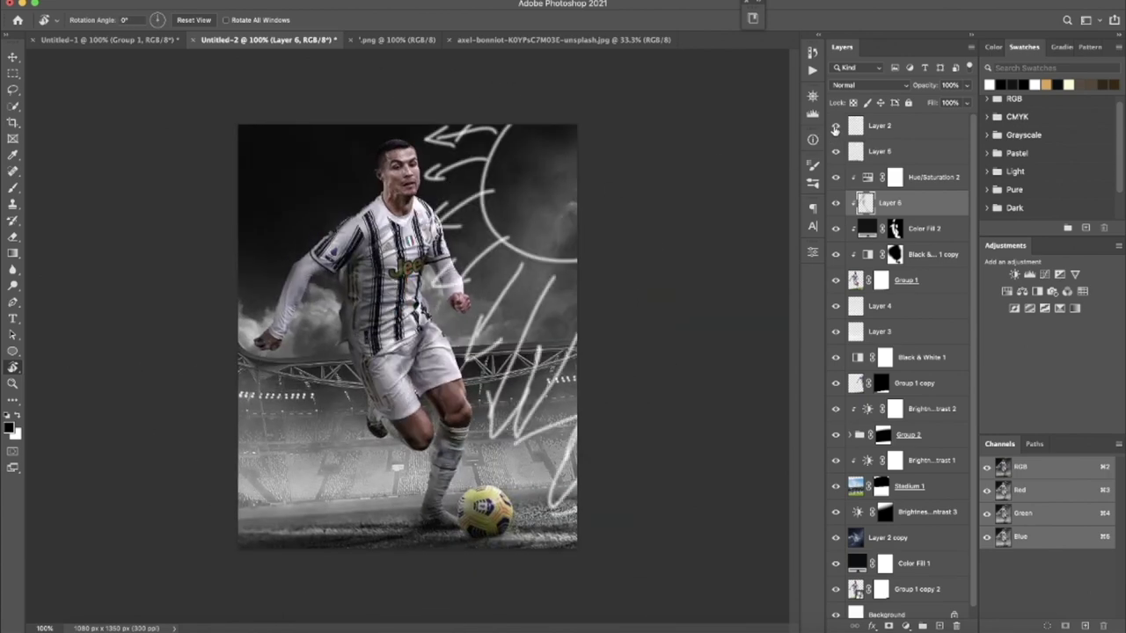
left_click(836, 127)
left_click(836, 128)
left_click(836, 128)
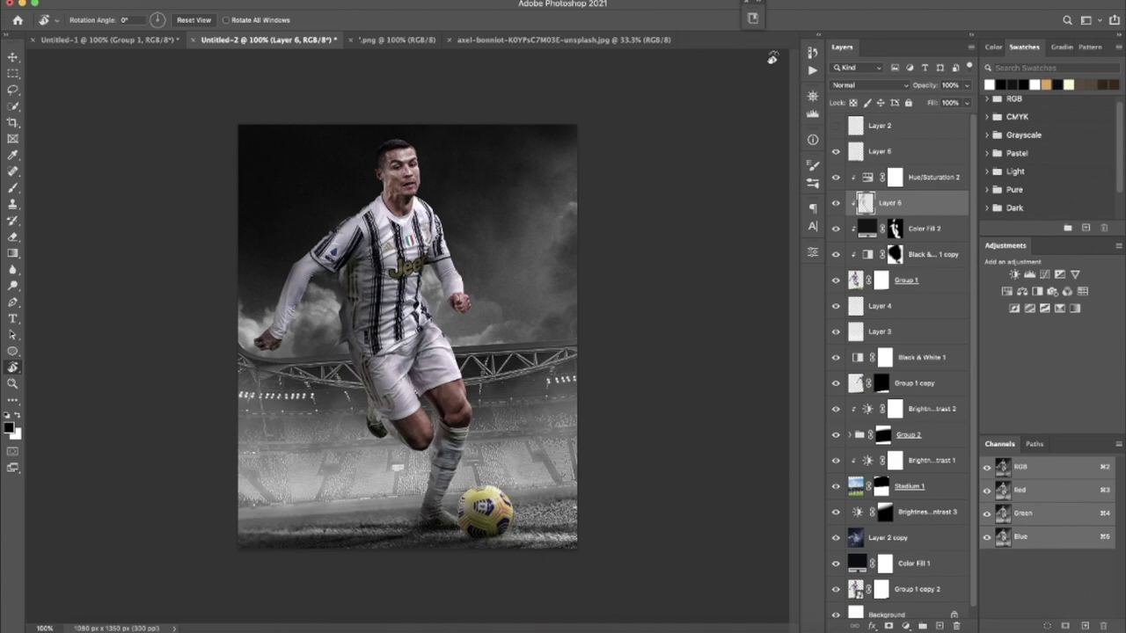
Step: Tilt the view and add an empty Layer 7 above Hue/Saturation 2
mouse_move(471, 229)
left_mouse_down()
mouse_move(434, 256)
mouse_move(452, 280)
mouse_move(435, 275)
left_mouse_up()
scroll(418, 250, "up", 5)
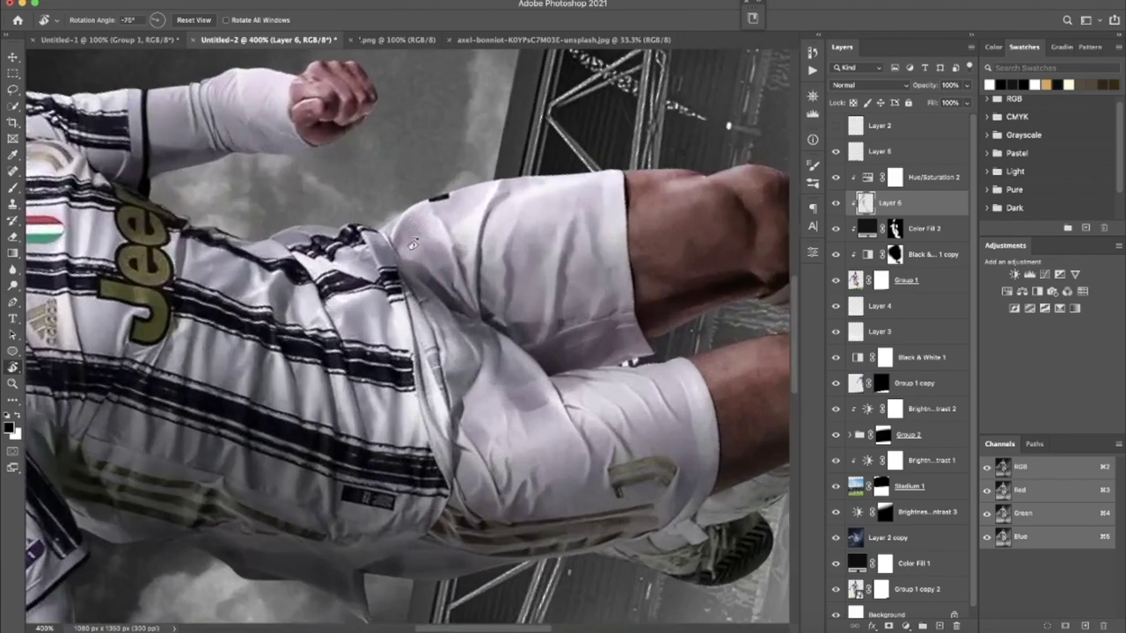
scroll(417, 182, "right", 5)
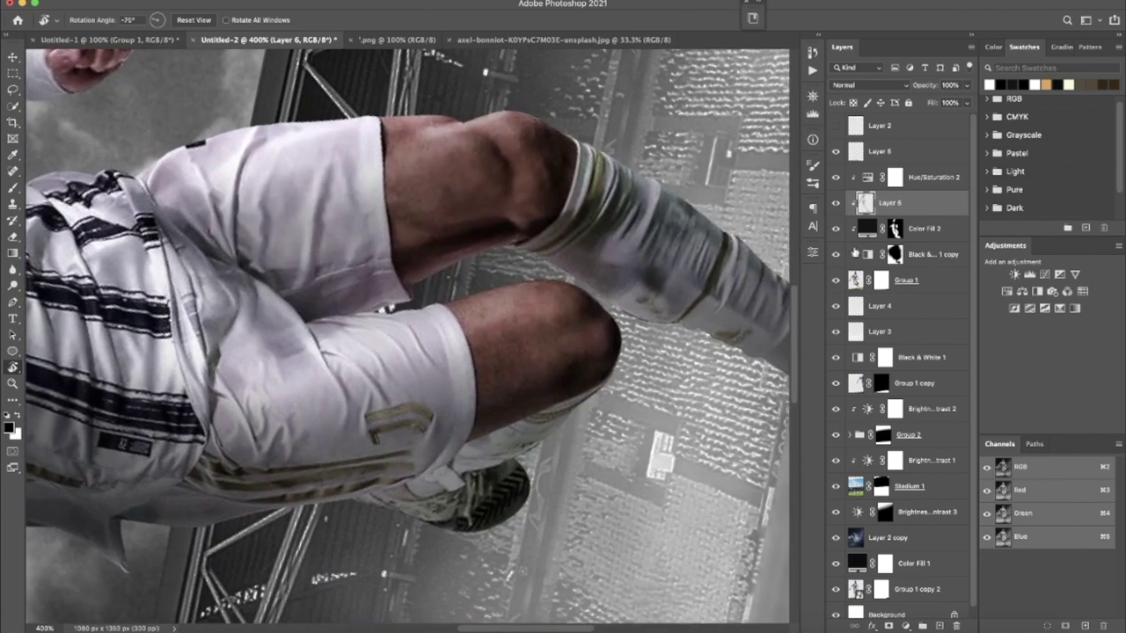
left_click(915, 183)
left_click(939, 625)
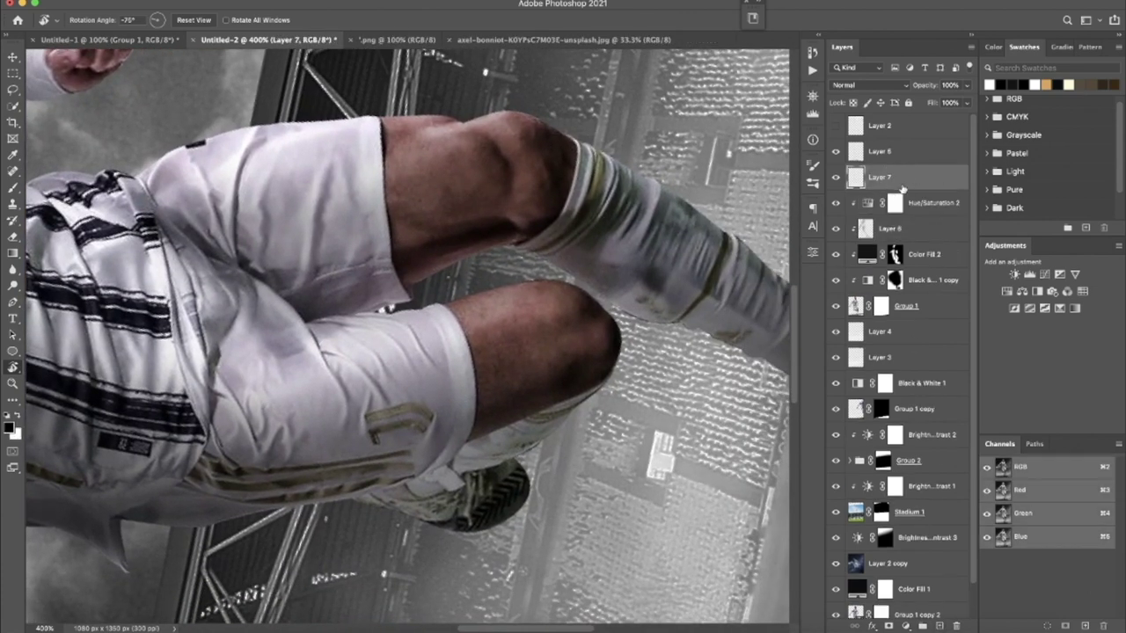
Step: Make Layer 7 active, zoom in on the legs and pick a soft round brush
key("ctrl+0")
left_click(906, 200)
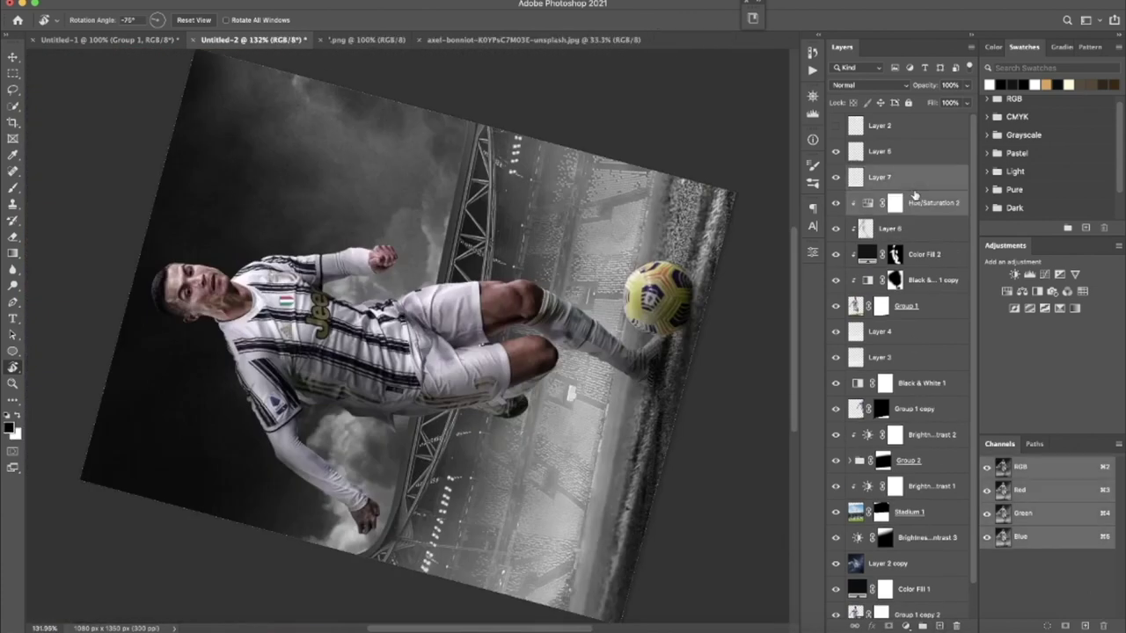
left_click_drag(921, 191, 926, 187)
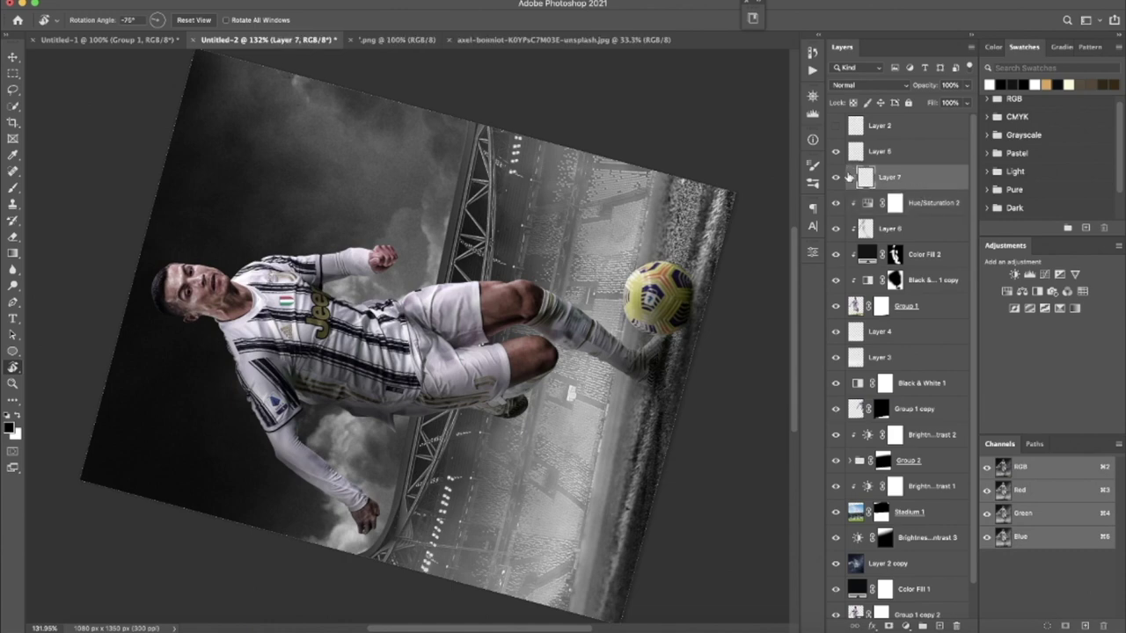
key("ctrl+plus")
key("ctrl+plus")
key("ctrl+plus")
left_click_drag(533, 237, 458, 140)
key("b")
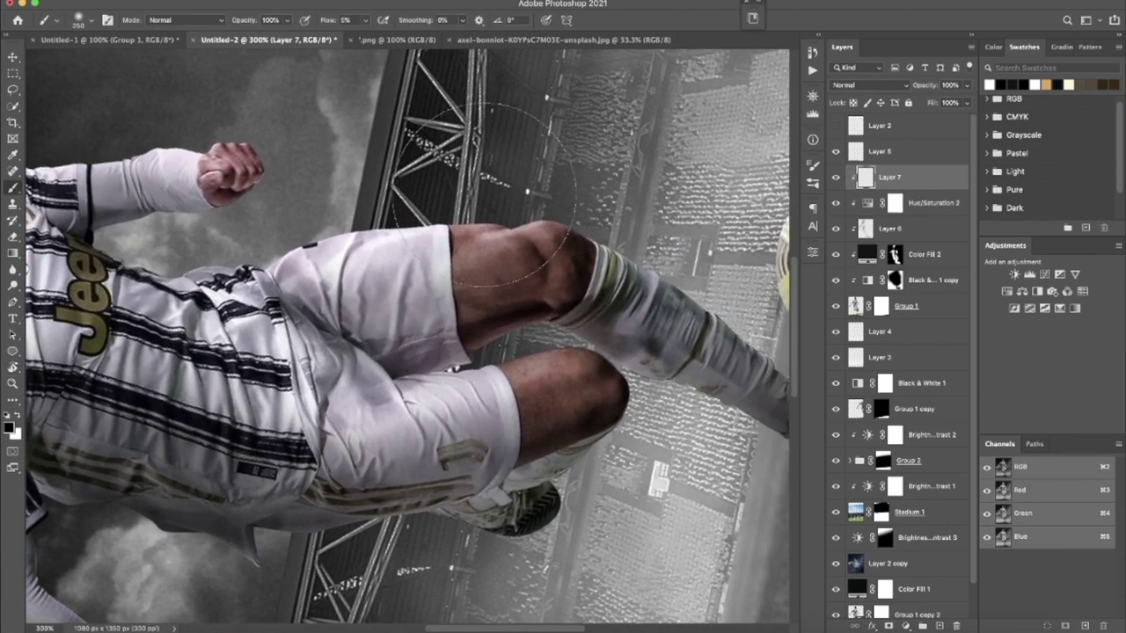
right_click(612, 163)
key("Return")
Step: Set Layer 7 to Overlay and paint soft white highlights on the knee and sock
mouse_move(457, 233)
left_mouse_down()
mouse_move(510, 220)
mouse_move(651, 281)
left_mouse_up()
left_click(857, 81)
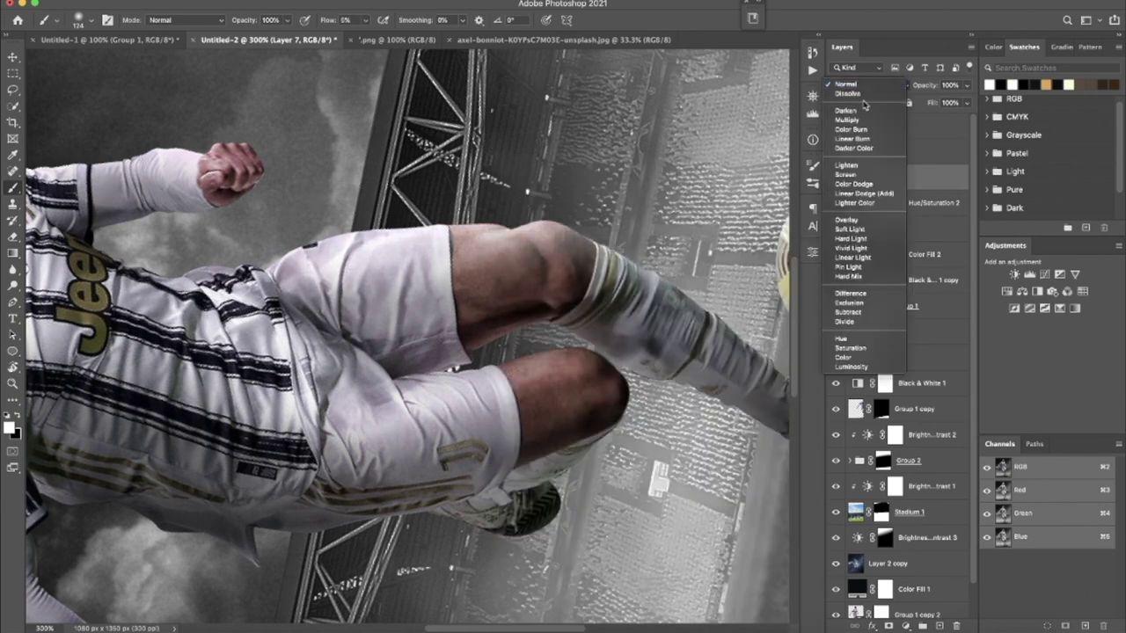
left_click(859, 220)
left_click_drag(552, 245, 669, 294)
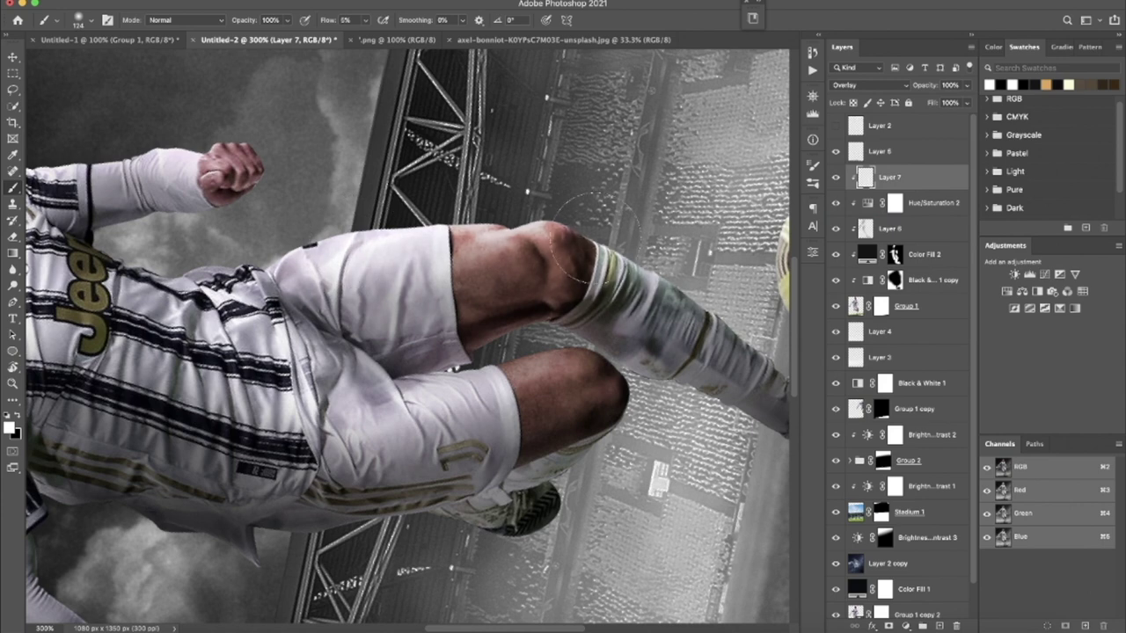
scroll(651, 290, "down", 3)
scroll(651, 290, "right", 4)
left_click_drag(572, 290, 532, 257)
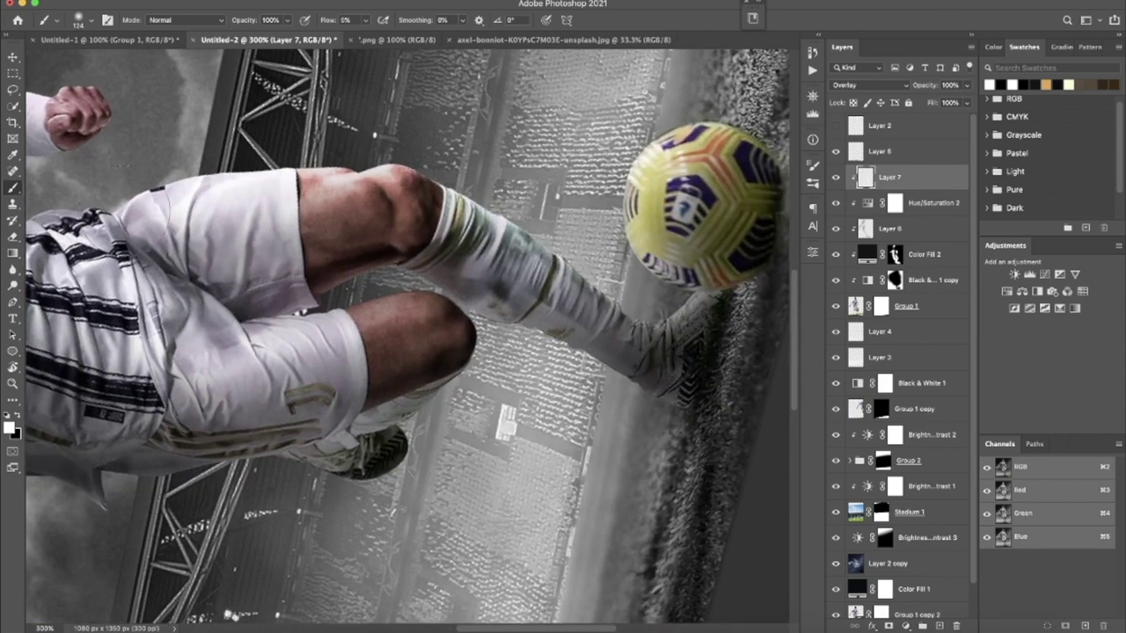
Step: Paint soft highlights over the shorts, shirt, chest and the player's face
scroll(405, 334, "left", 6)
mouse_move(378, 321)
left_mouse_down()
mouse_move(541, 396)
mouse_move(484, 391)
left_mouse_up()
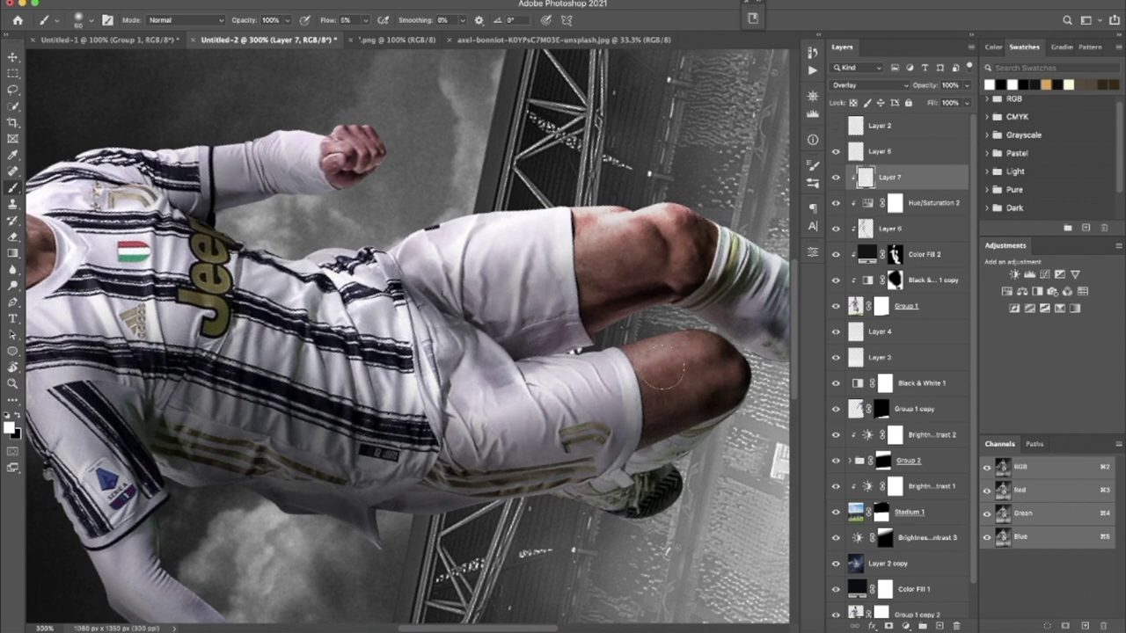
left_click_drag(682, 361, 299, 299)
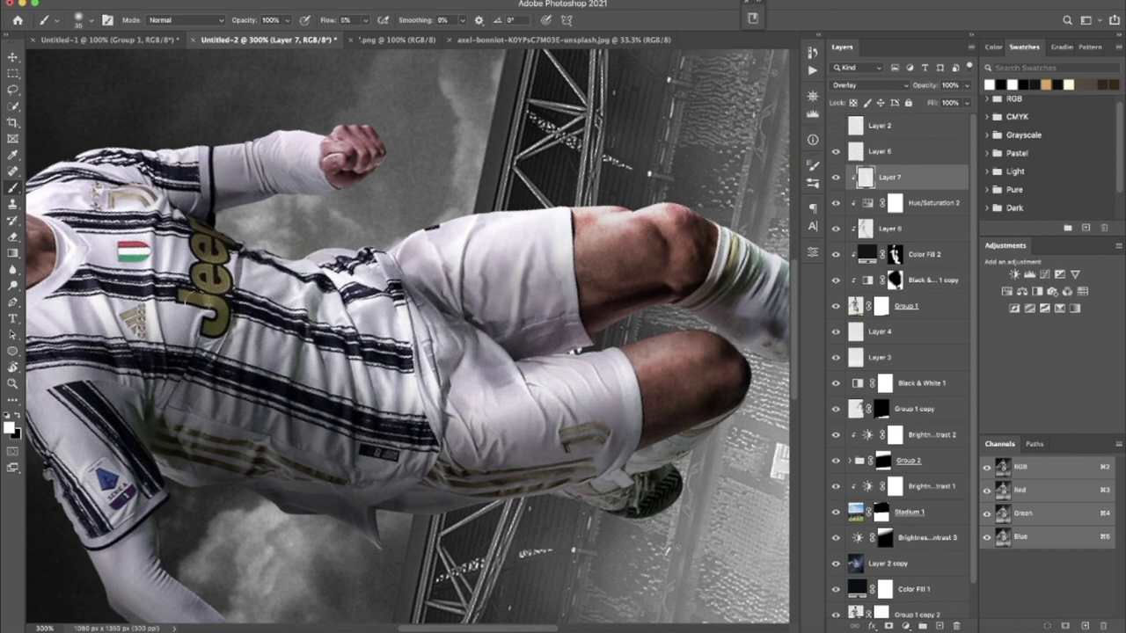
key("bracketleft")
left_click_drag(299, 299, 500, 341)
mouse_move(258, 292)
left_mouse_down()
mouse_move(351, 299)
mouse_move(413, 335)
mouse_move(360, 414)
mouse_move(317, 434)
left_mouse_up()
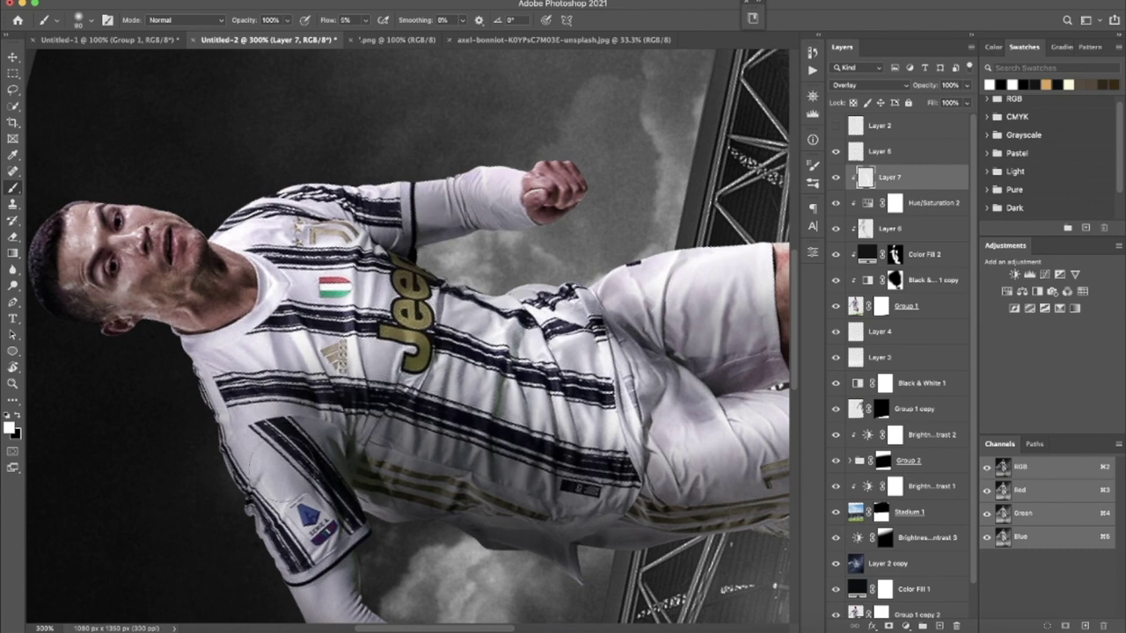
key("bracketright")
key("bracketright")
key("bracketright")
left_click_drag(264, 387, 255, 466)
key("bracketleft")
key("bracketleft")
mouse_move(176, 200)
left_mouse_down()
mouse_move(114, 228)
mouse_move(182, 249)
left_mouse_up()
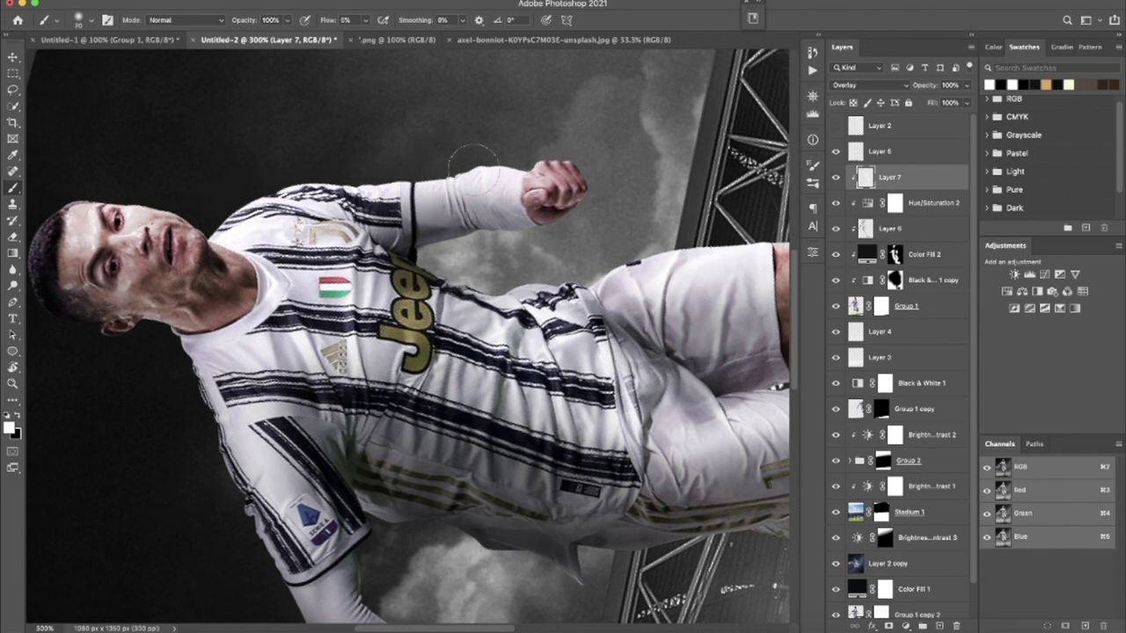
Step: Brighten the left and top of the ball, then zoom back out to the whole image
scroll(351, 176, "left", 3)
scroll(264, 211, "left", 3)
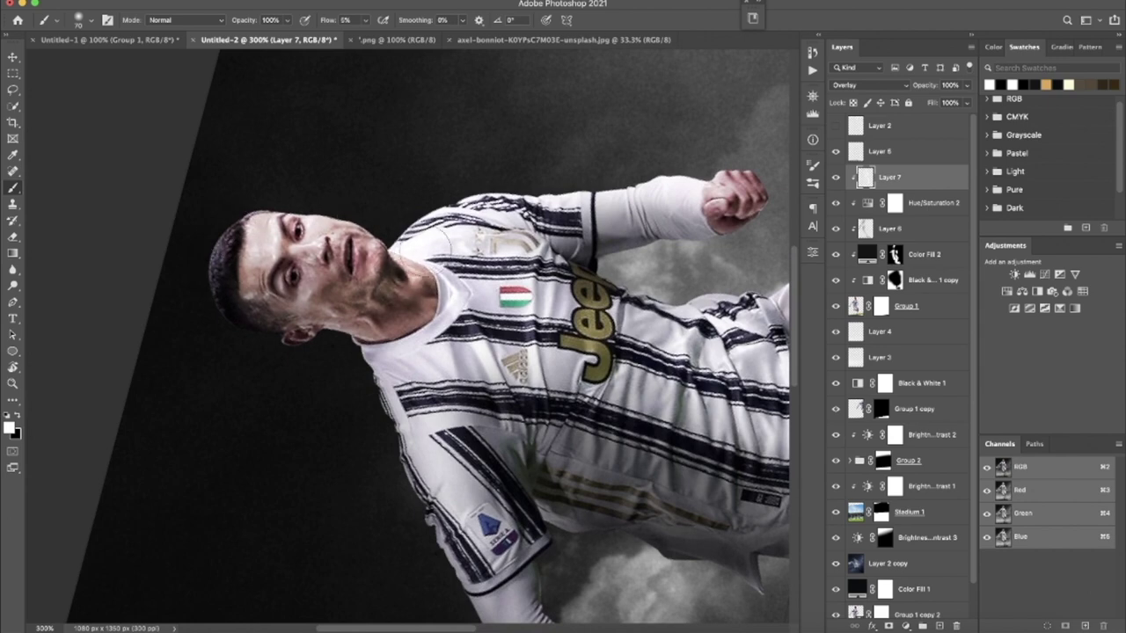
scroll(413, 282, "right", 1)
scroll(413, 280, "right", 4)
scroll(414, 280, "down", 1)
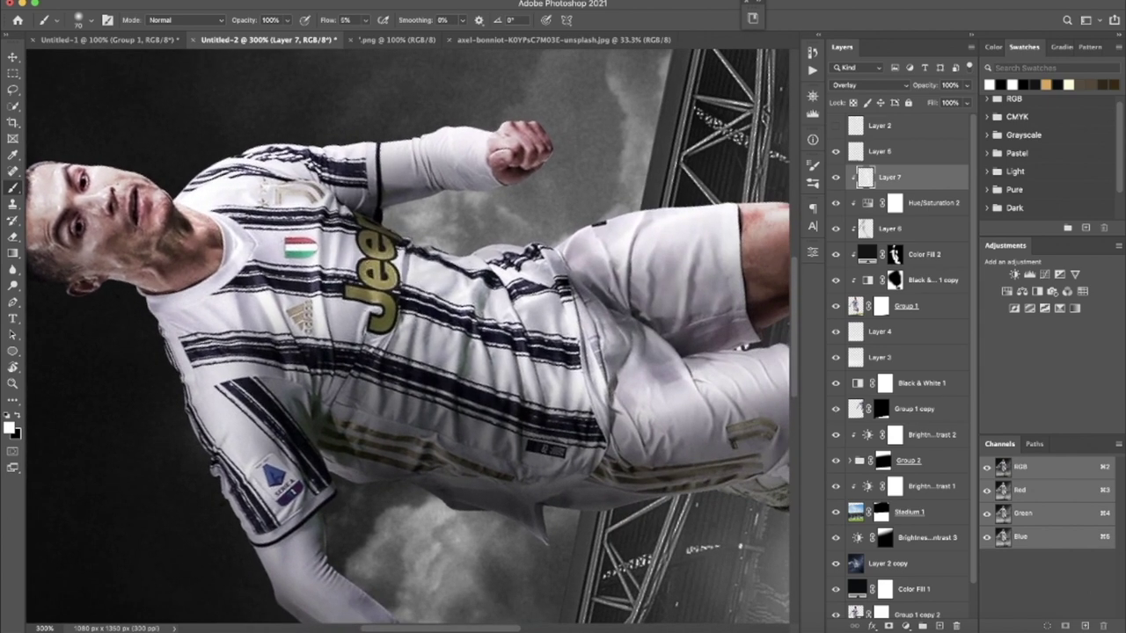
scroll(514, 343, "right", 4)
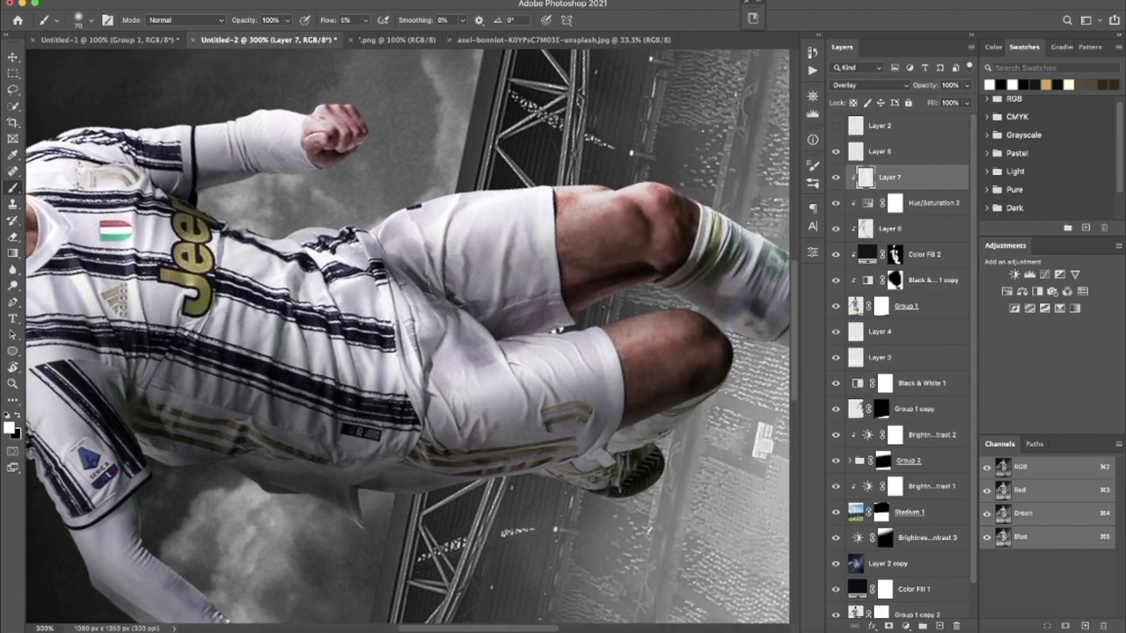
scroll(612, 211, "right", 4)
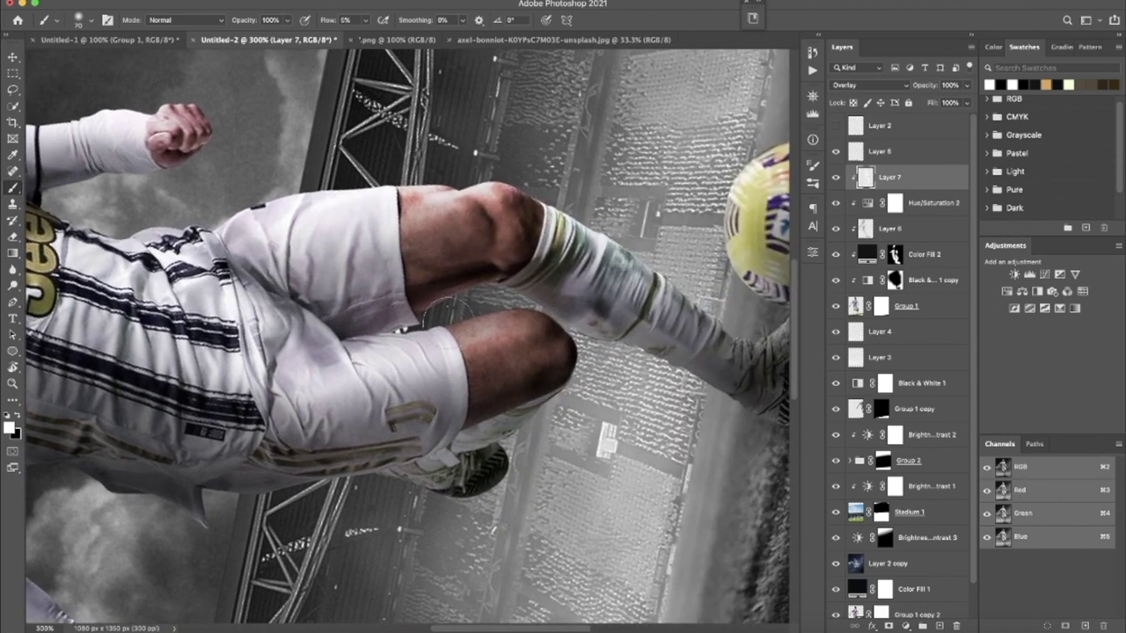
scroll(480, 326, "right", 2)
scroll(479, 325, "down", 1)
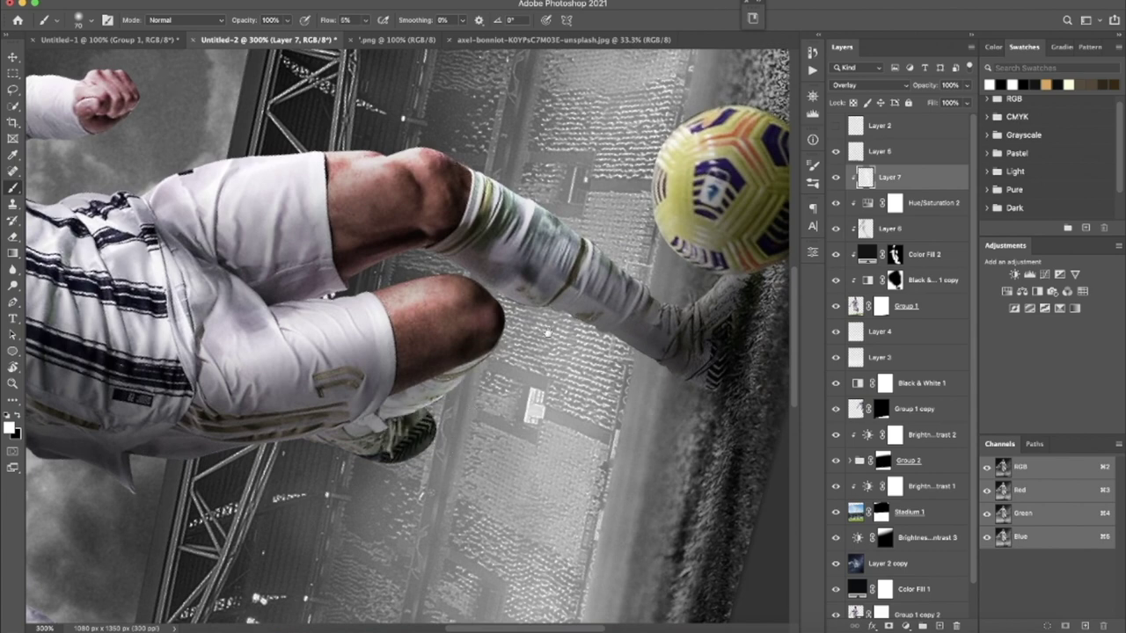
scroll(579, 318, "right", 4)
scroll(579, 318, "up", 2)
left_click_drag(528, 233, 607, 167)
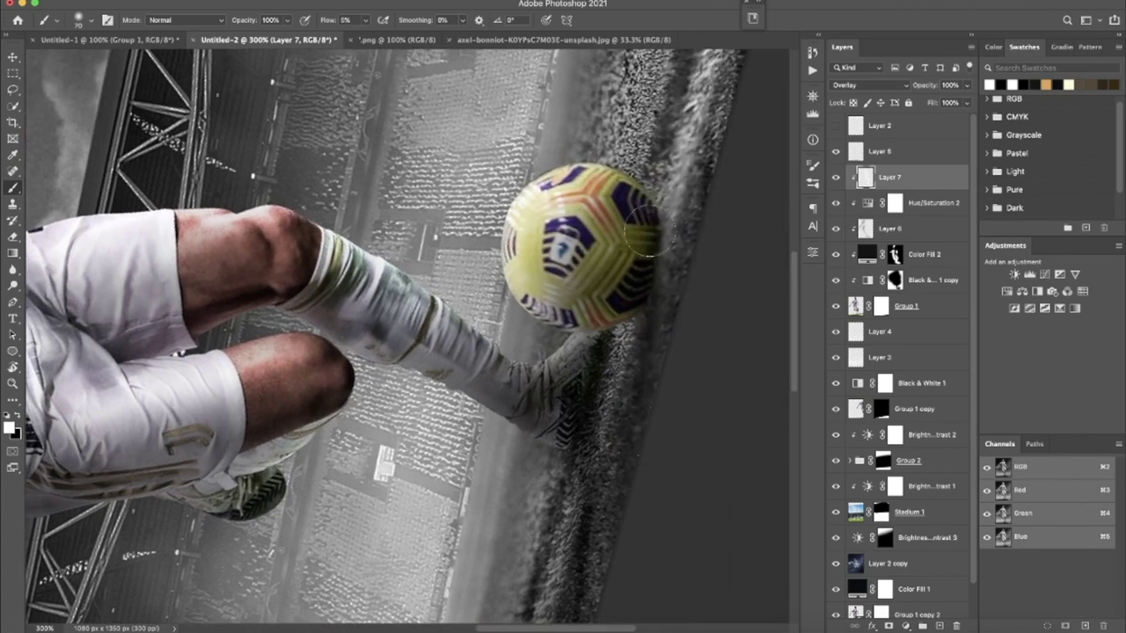
scroll(407, 338, "left", 3)
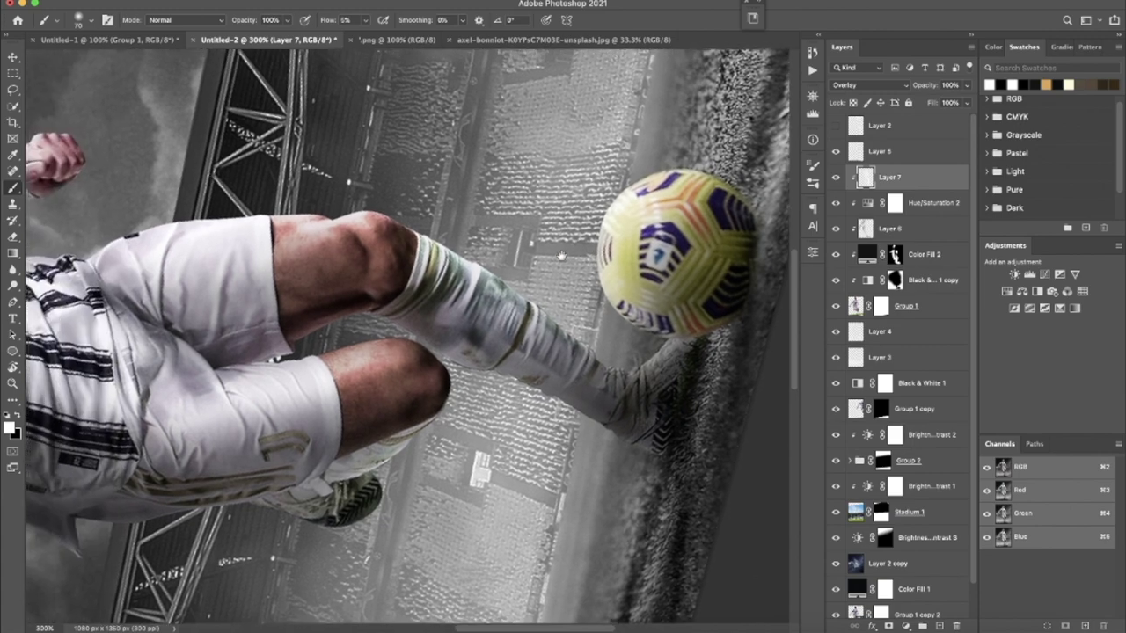
scroll(408, 338, "up", 1)
key("ctrl+minus")
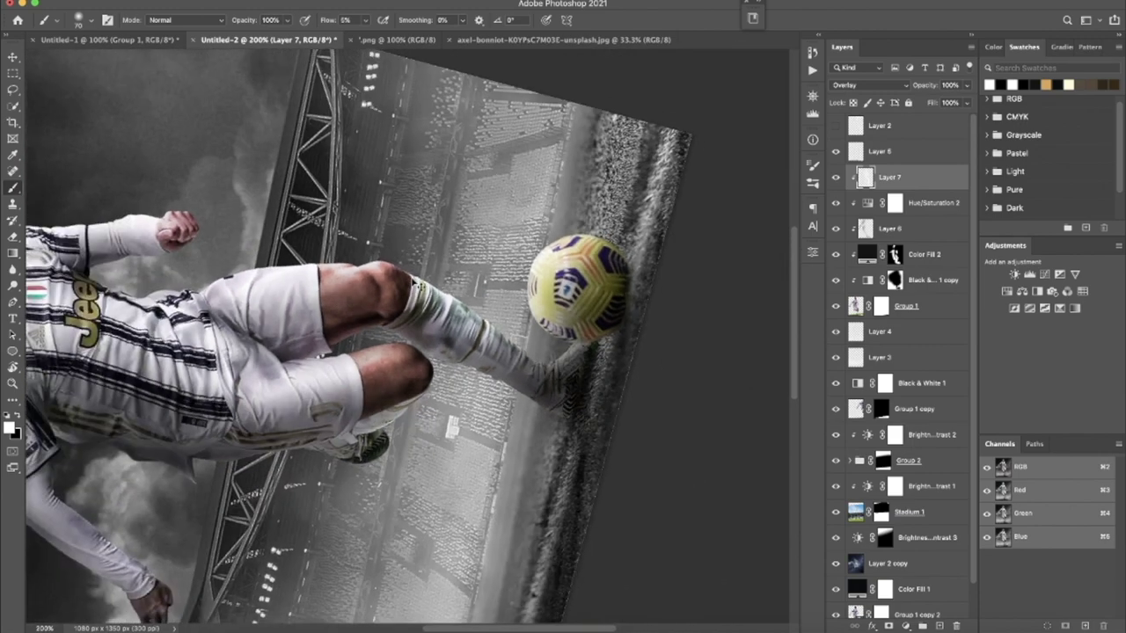
key("ctrl+minus")
Step: Rotate the view to check the highlights and lower Layer 7's fill to 73%
key("r")
mouse_move(386, 246)
left_mouse_down()
mouse_move(432, 247)
mouse_move(453, 287)
mouse_move(437, 401)
left_mouse_up()
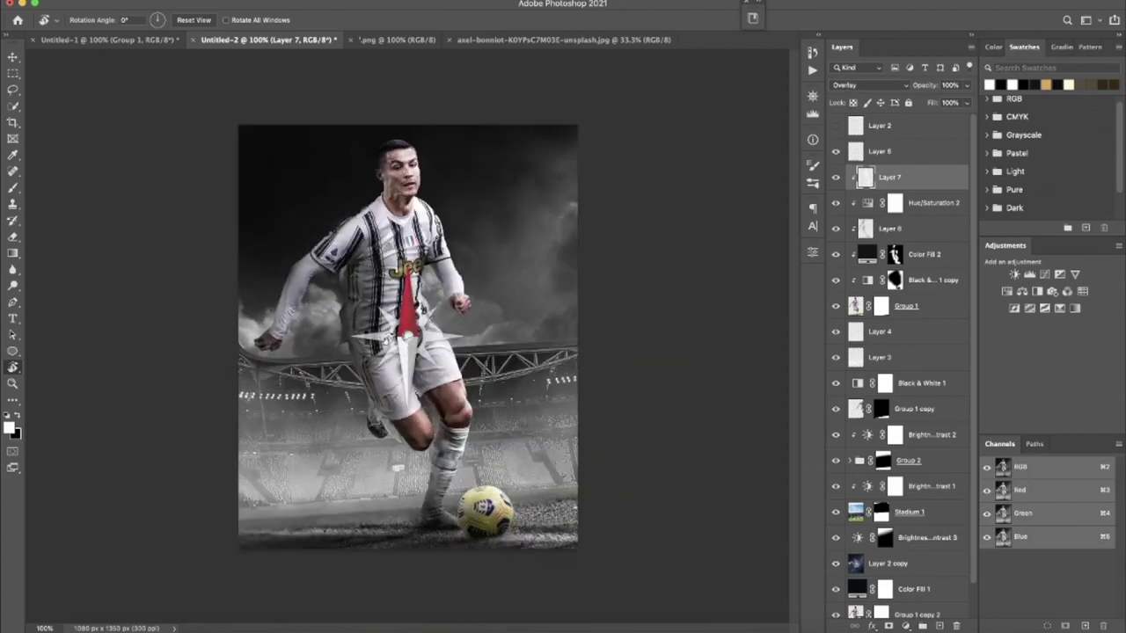
mouse_move(437, 402)
left_mouse_down()
mouse_move(343, 361)
mouse_move(422, 278)
mouse_move(380, 282)
mouse_move(391, 391)
left_mouse_up()
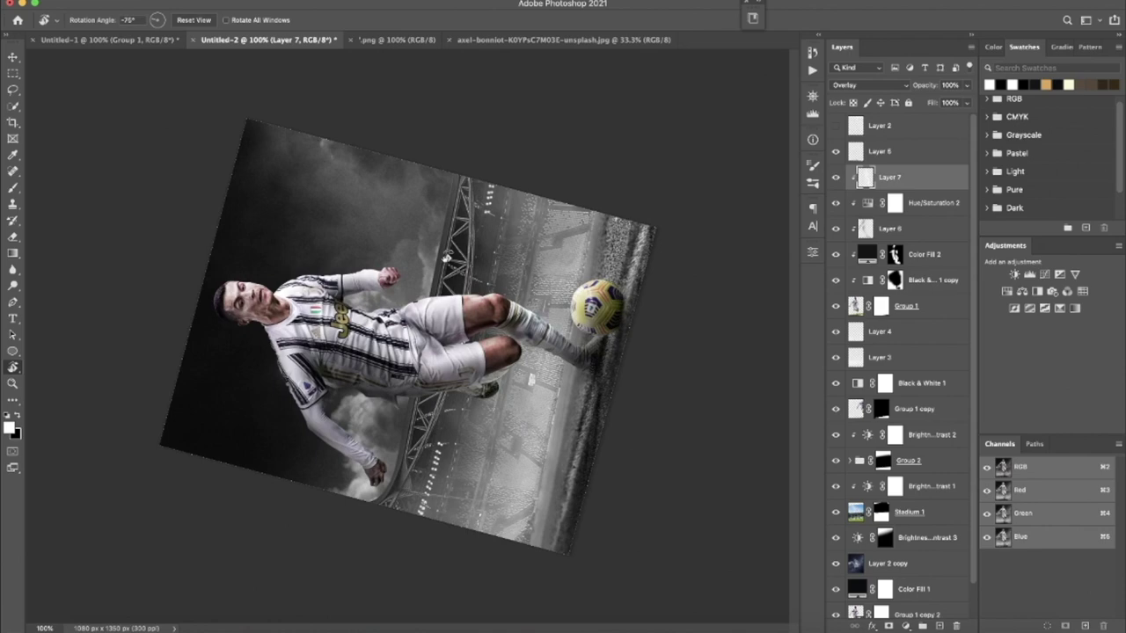
left_click_drag(931, 106, 915, 103)
key("Return")
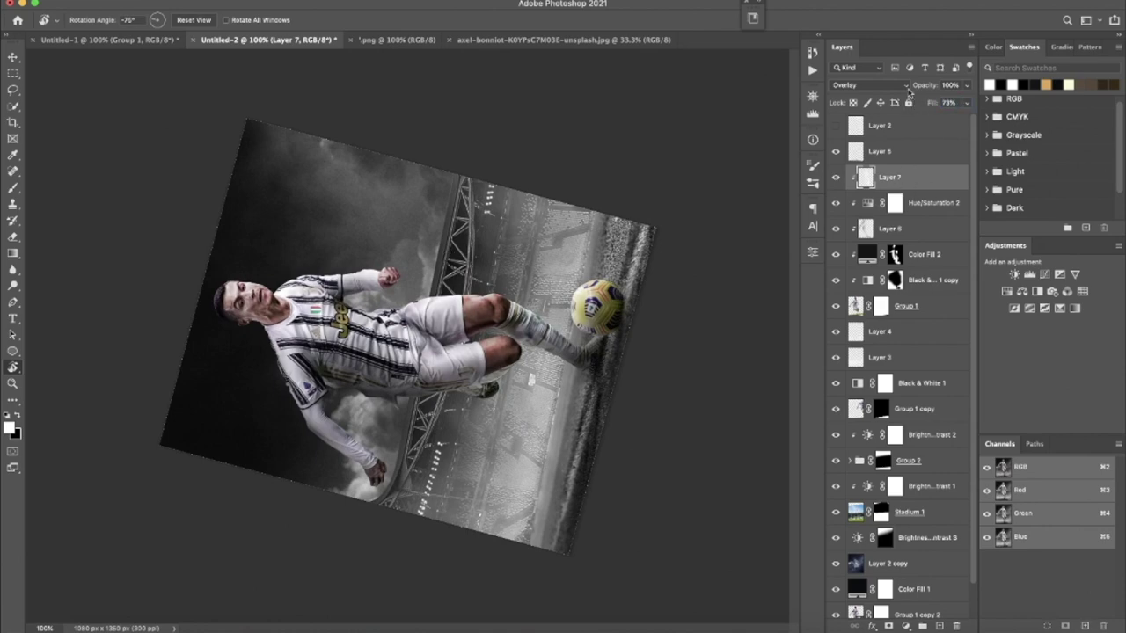
Step: Bring the knees into view and add another empty layer
scroll(546, 272, "up", 3)
scroll(546, 271, "up", 4)
scroll(546, 271, "up", 2)
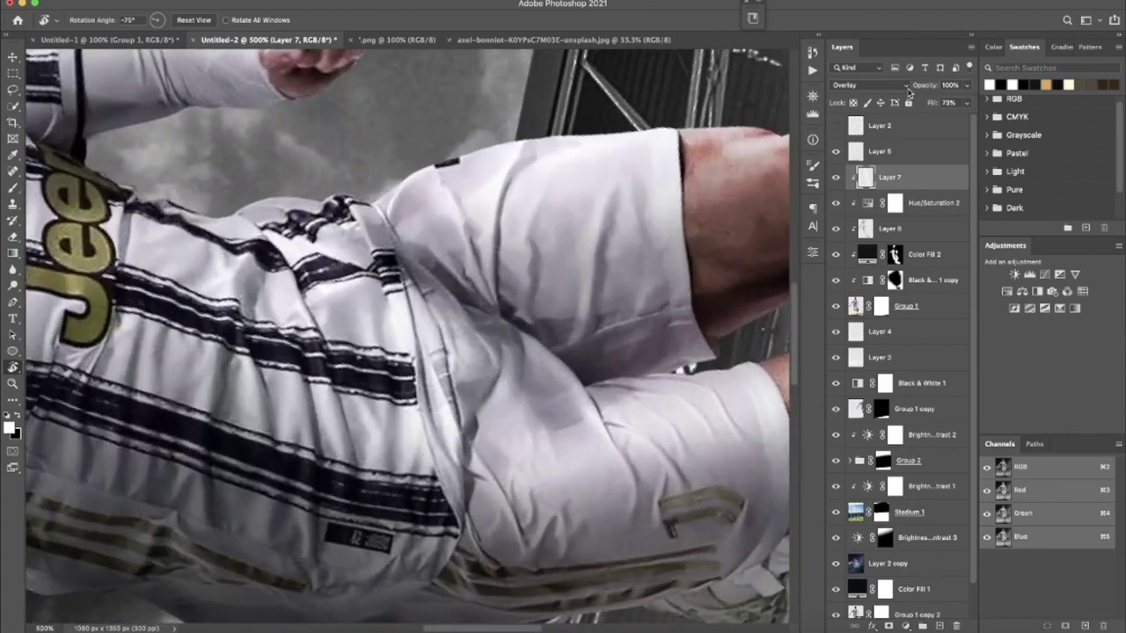
left_click_drag(546, 272, 388, 333)
left_click(940, 625)
Step: Place new Layer 8 beneath Layer 7 and shrink the brush to 23 px
left_click_drag(880, 177, 890, 203)
left_click_drag(587, 268, 430, 282)
key("b")
right_click(400, 235)
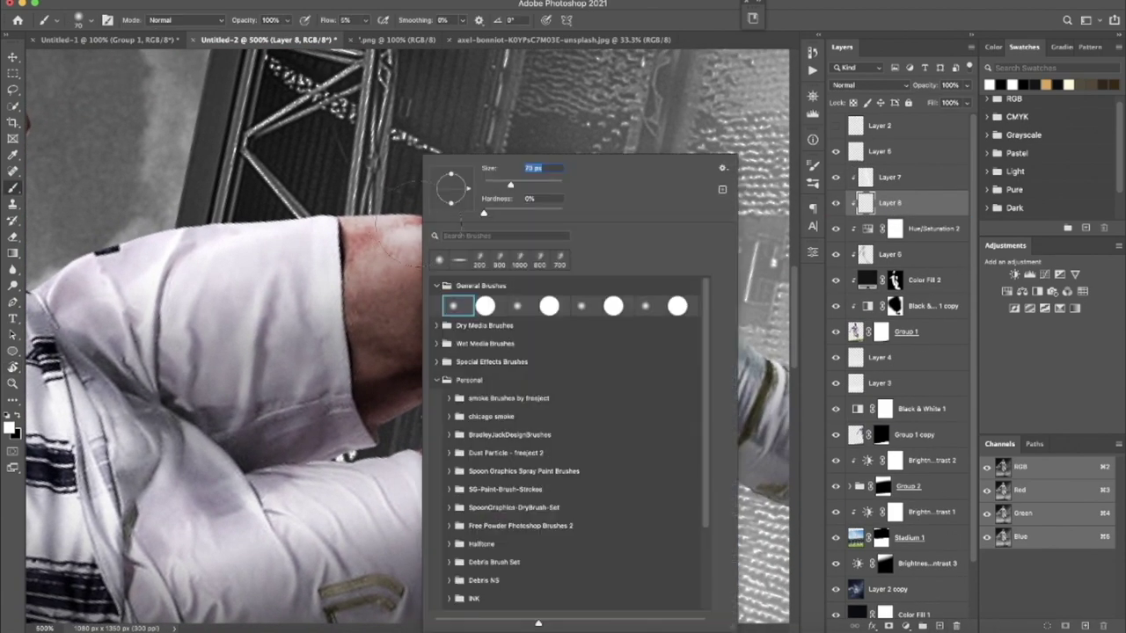
left_click_drag(510, 183, 494, 187)
key("Return")
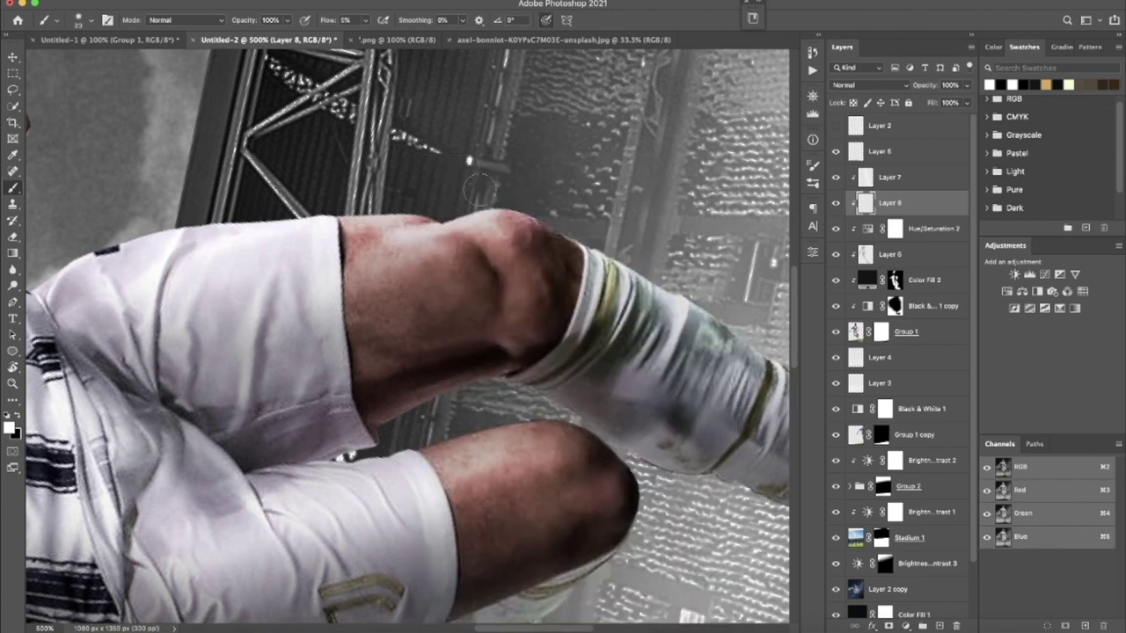
Step: At full brush strength, paint a thin white highlight along the top of the knee
key("r")
left_click_drag(456, 212, 369, 232)
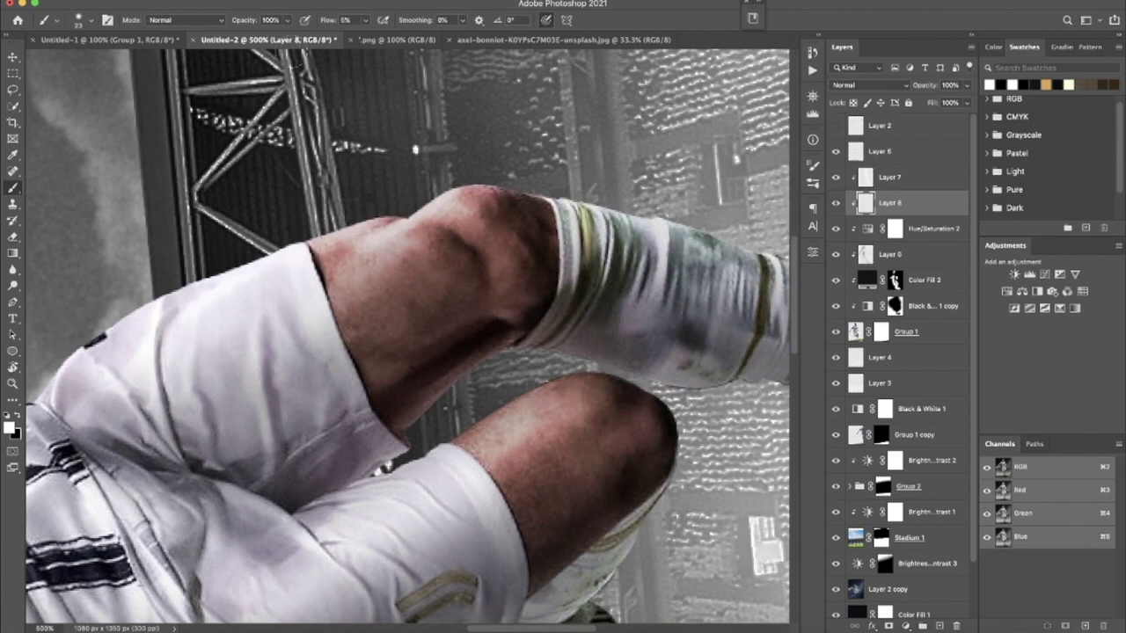
left_click_drag(321, 21, 352, 21)
left_click_drag(363, 227, 559, 190)
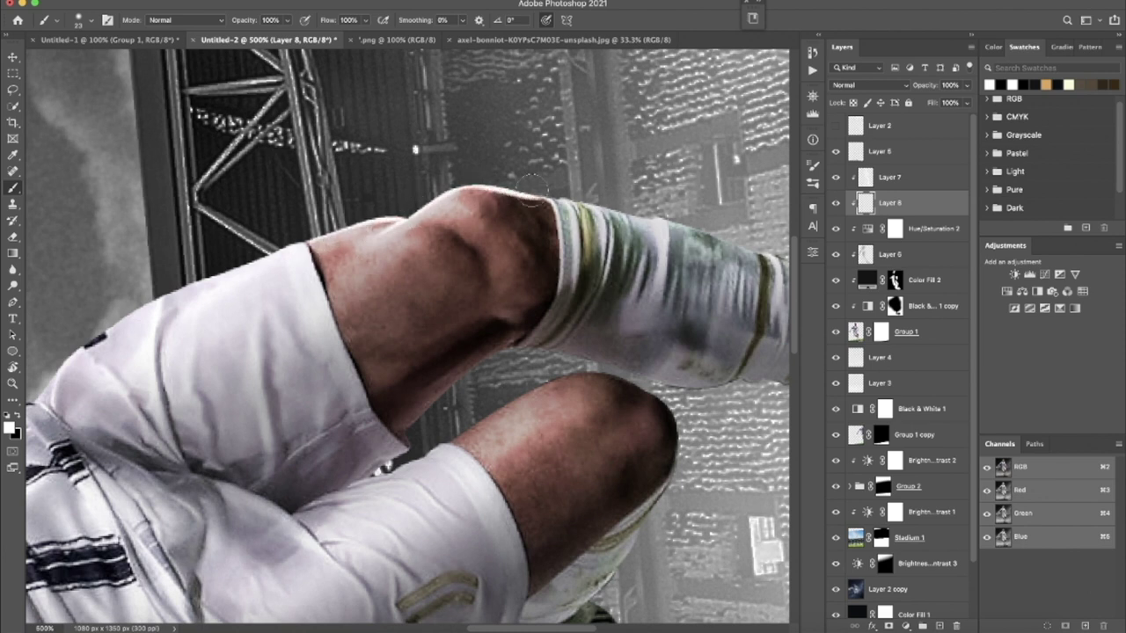
left_click_drag(690, 227, 541, 197)
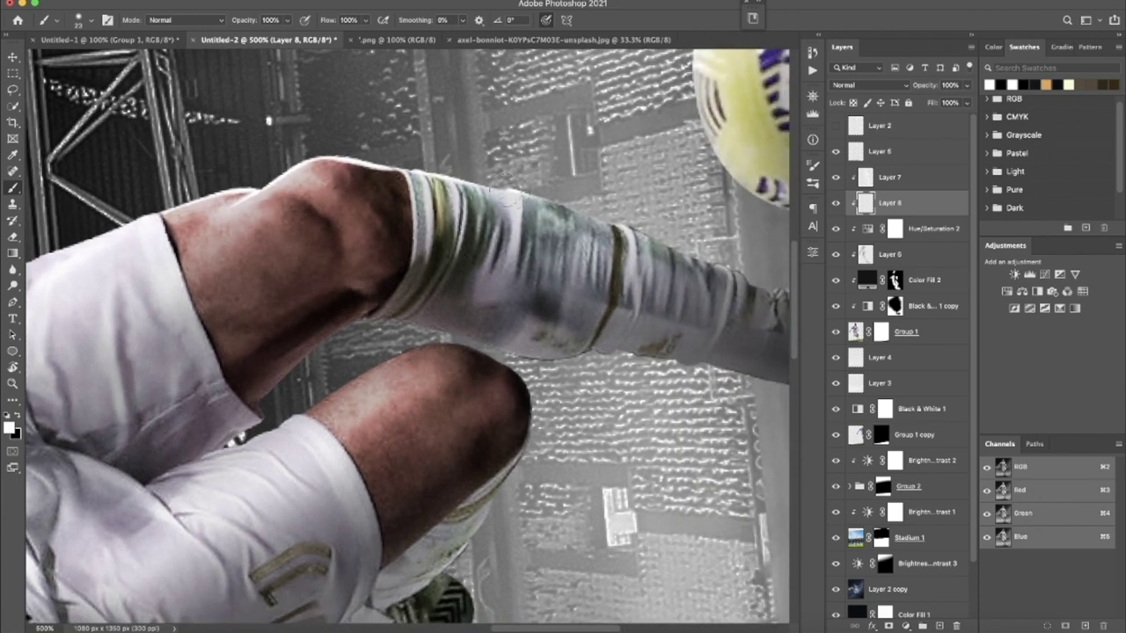
mouse_move(650, 235)
left_mouse_down()
mouse_move(541, 201)
mouse_move(581, 211)
left_mouse_up()
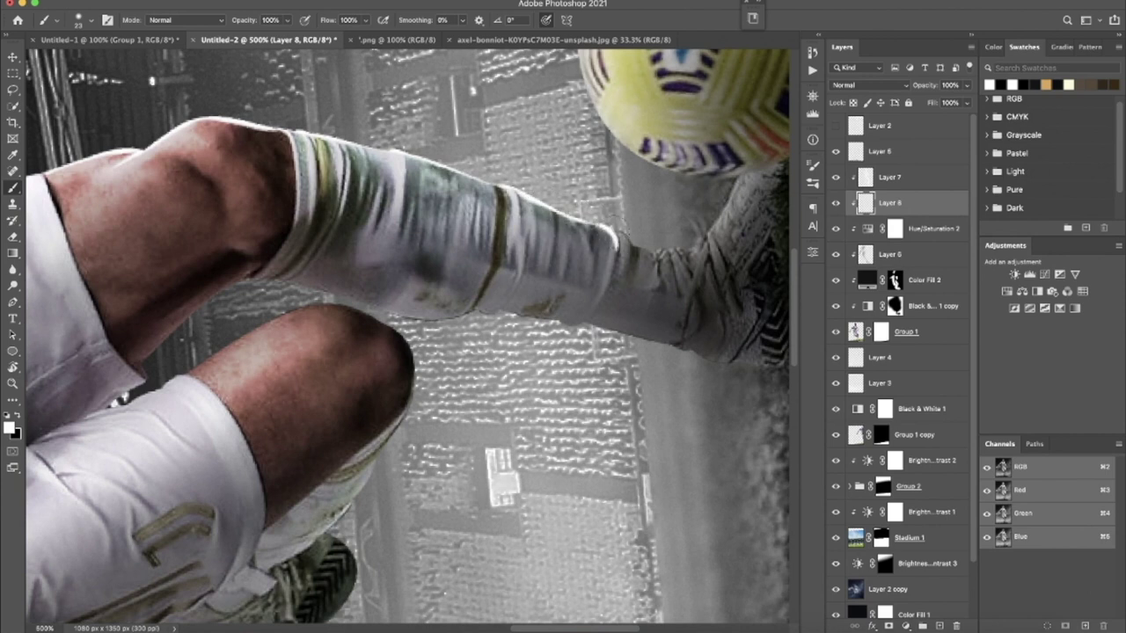
Step: With a halved brush, paint a rim along the top of the shorts, undoing sock-edge attempts
key("bracketleft")
key("bracketleft")
left_click_drag(693, 239, 726, 180)
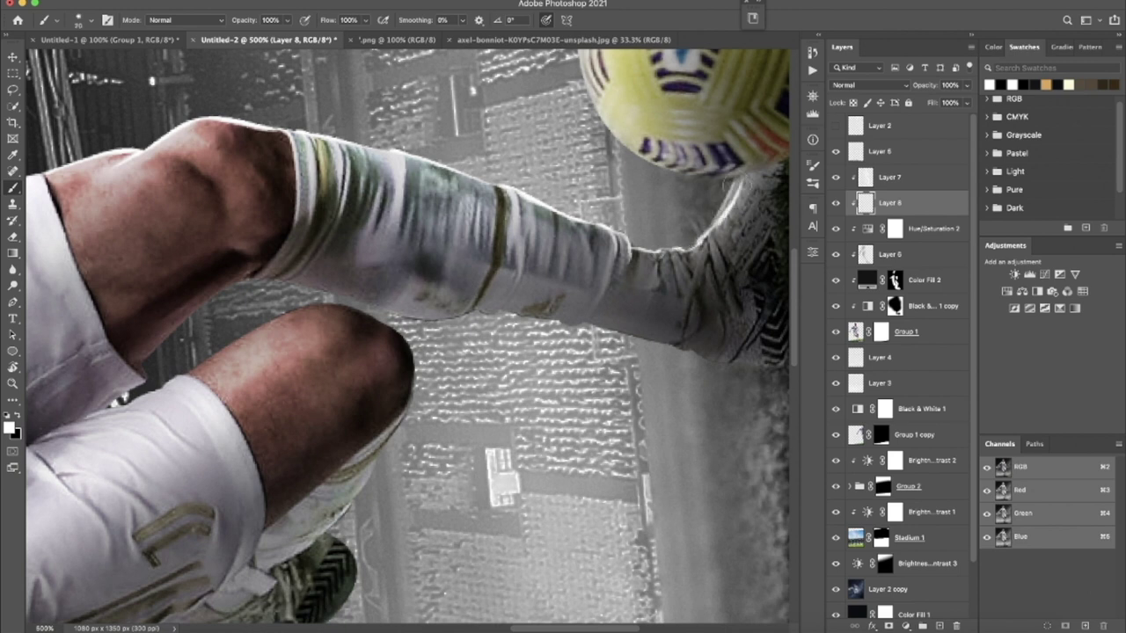
key("ctrl+z")
key("ctrl+z")
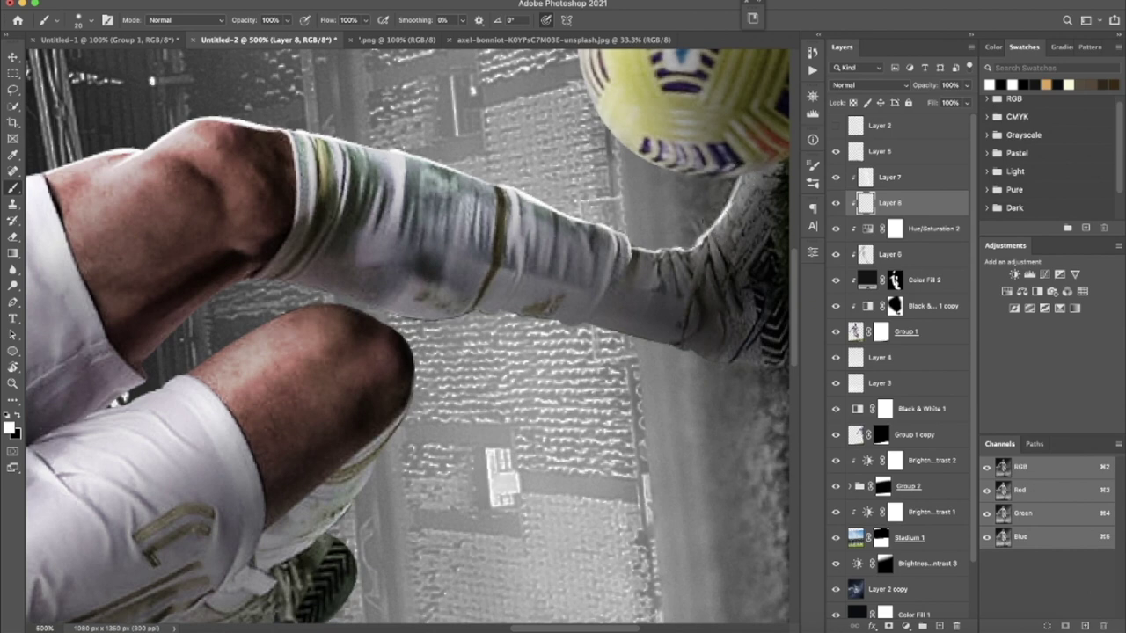
left_click_drag(570, 305, 689, 214)
mouse_move(227, 322)
left_mouse_down()
mouse_move(308, 303)
mouse_move(388, 234)
mouse_move(444, 225)
mouse_move(491, 239)
left_mouse_up()
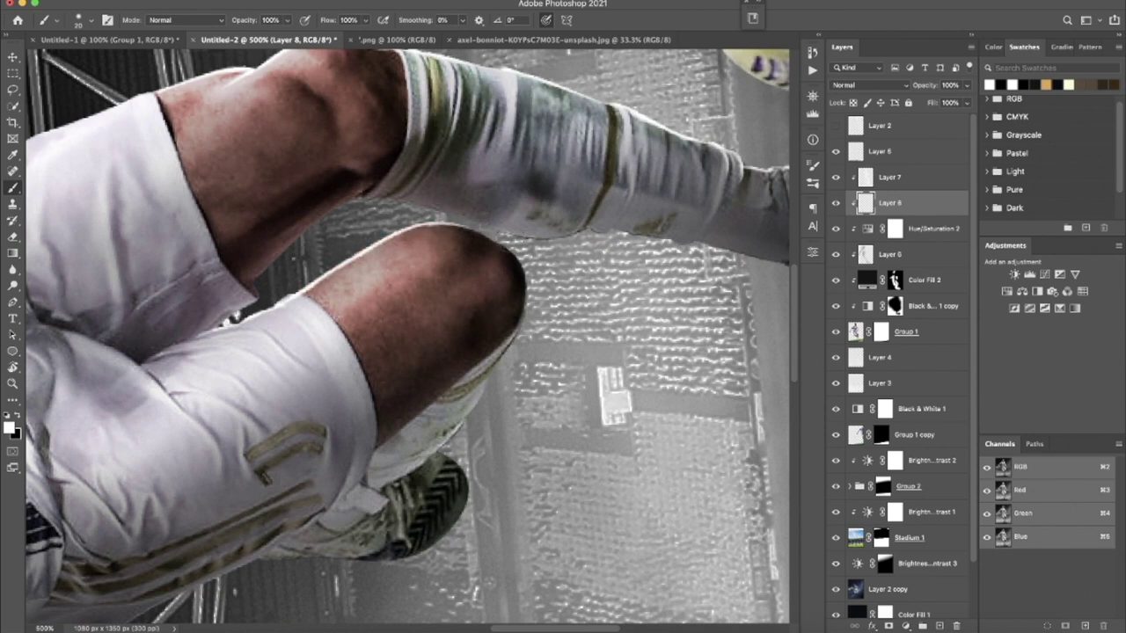
left_click_drag(428, 206, 487, 226)
key("ctrl+z")
Step: Add faint highlights on the knee's lower and right edges and lighten the shoe's right edge
left_click_drag(517, 304, 473, 403)
key("ctrl+z")
left_click_drag(501, 348, 492, 373)
left_click_drag(515, 299, 525, 327)
scroll(501, 351, "down", 3)
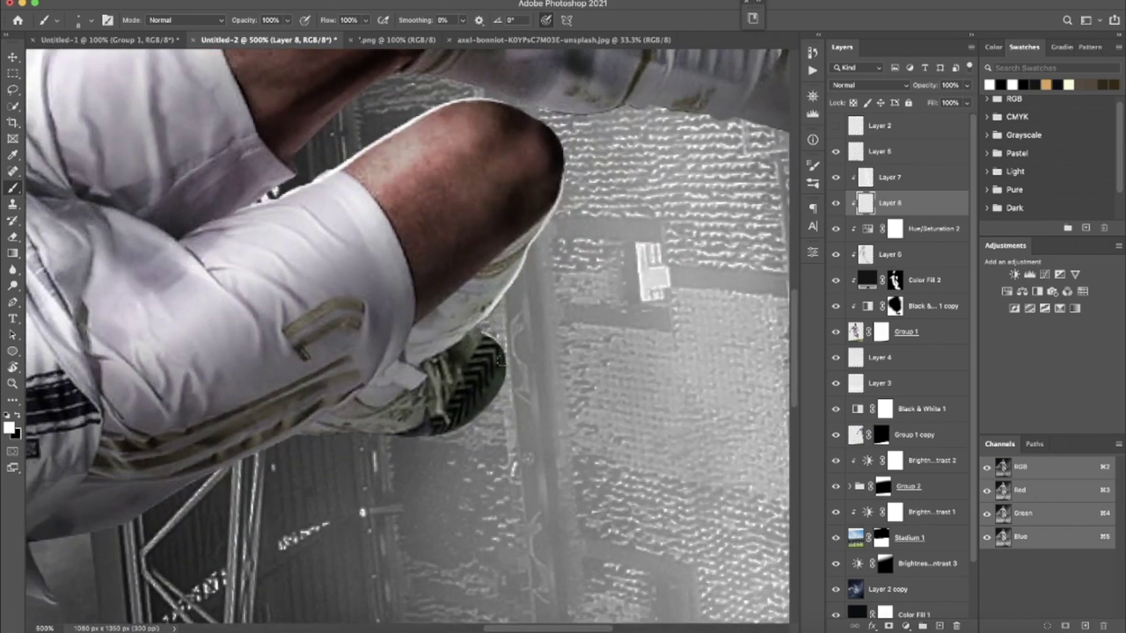
left_click_drag(498, 343, 503, 385)
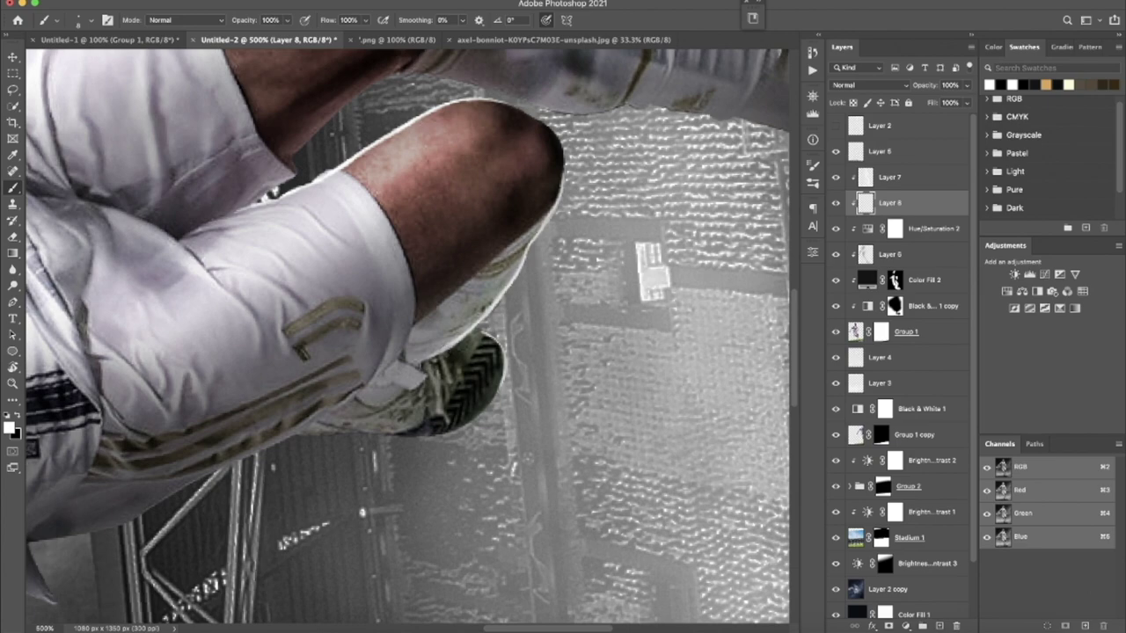
scroll(510, 342, "up", 5)
scroll(510, 341, "right", 5)
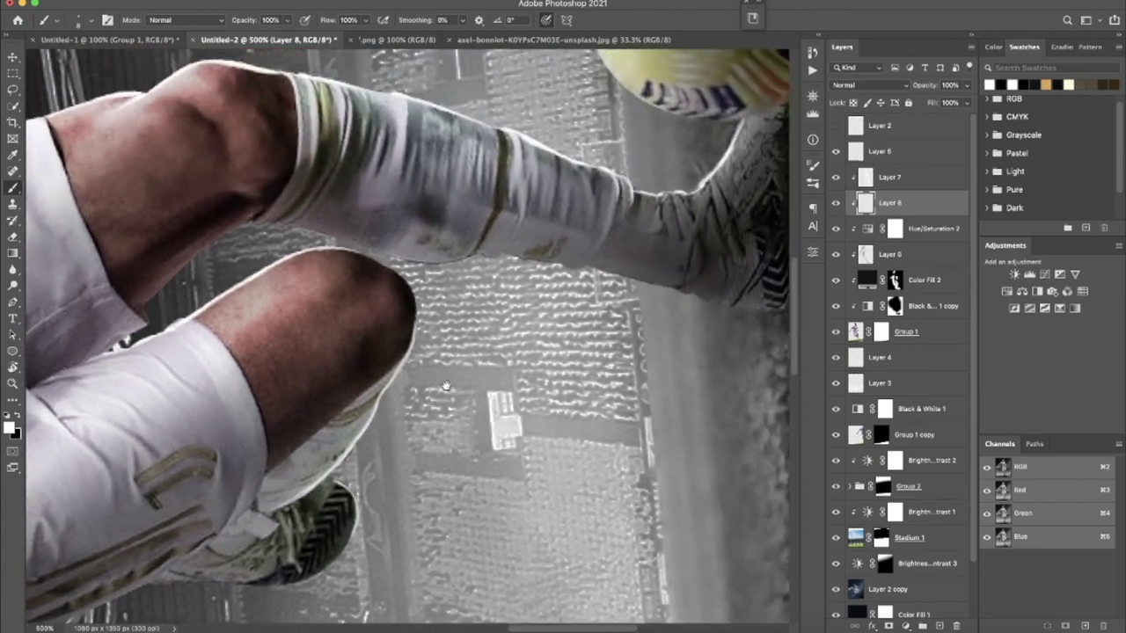
Step: Paint a white highlight along the shin above the sock, then zoom out
key("r")
left_click_drag(439, 270, 476, 247)
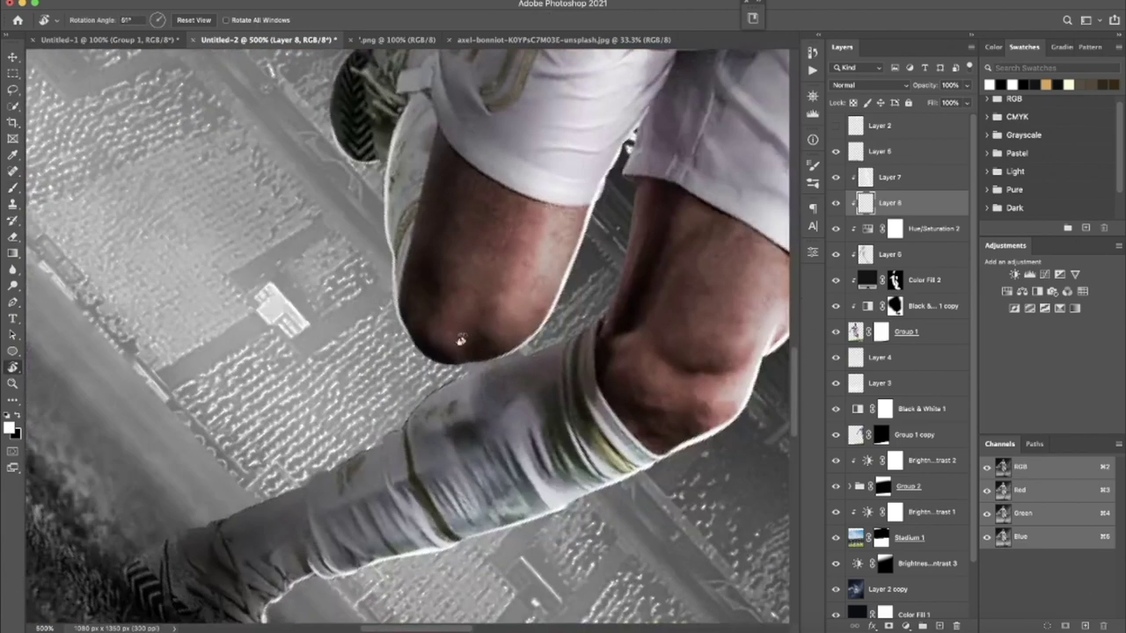
key("b")
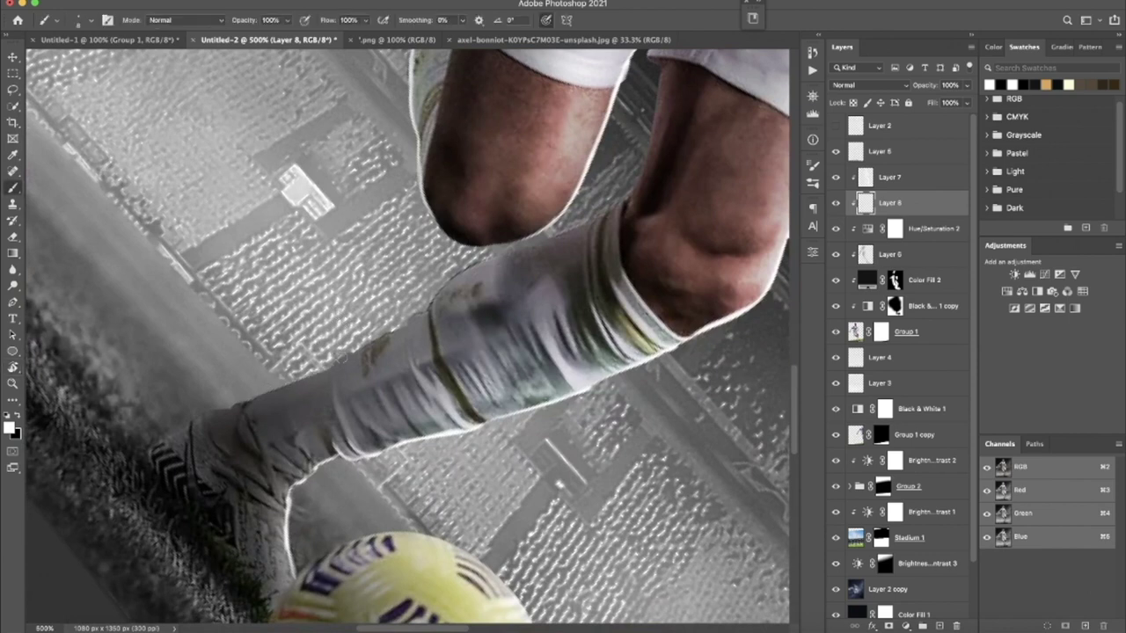
left_click_drag(356, 352, 440, 305)
left_click_drag(466, 282, 550, 242)
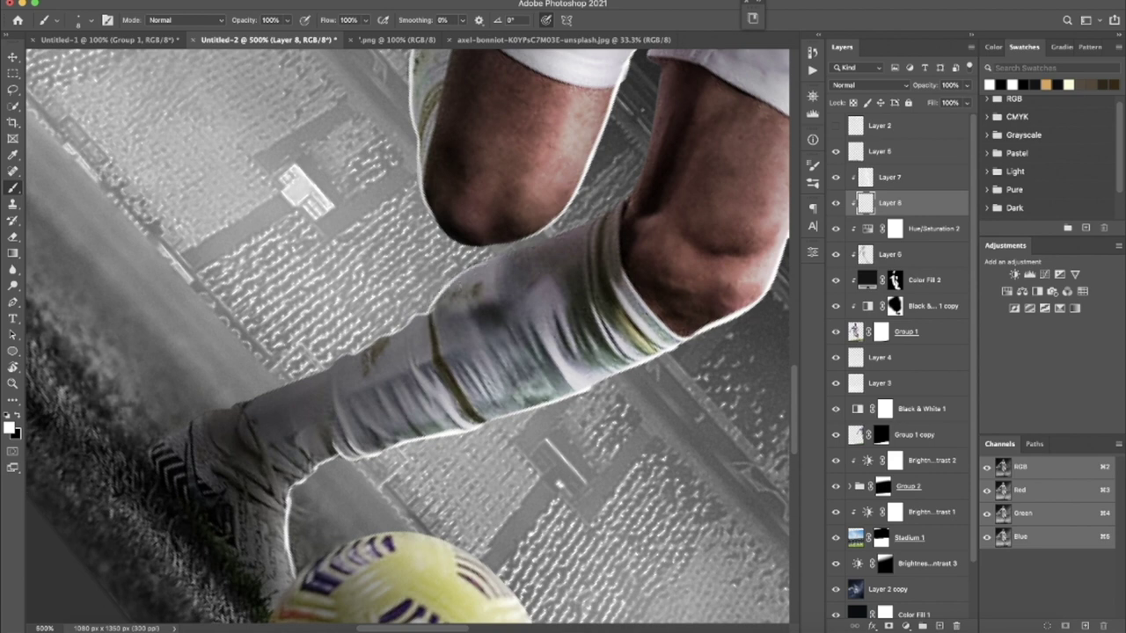
key("ctrl+minus")
key("ctrl+minus")
key("ctrl+minus")
key("ctrl+minus")
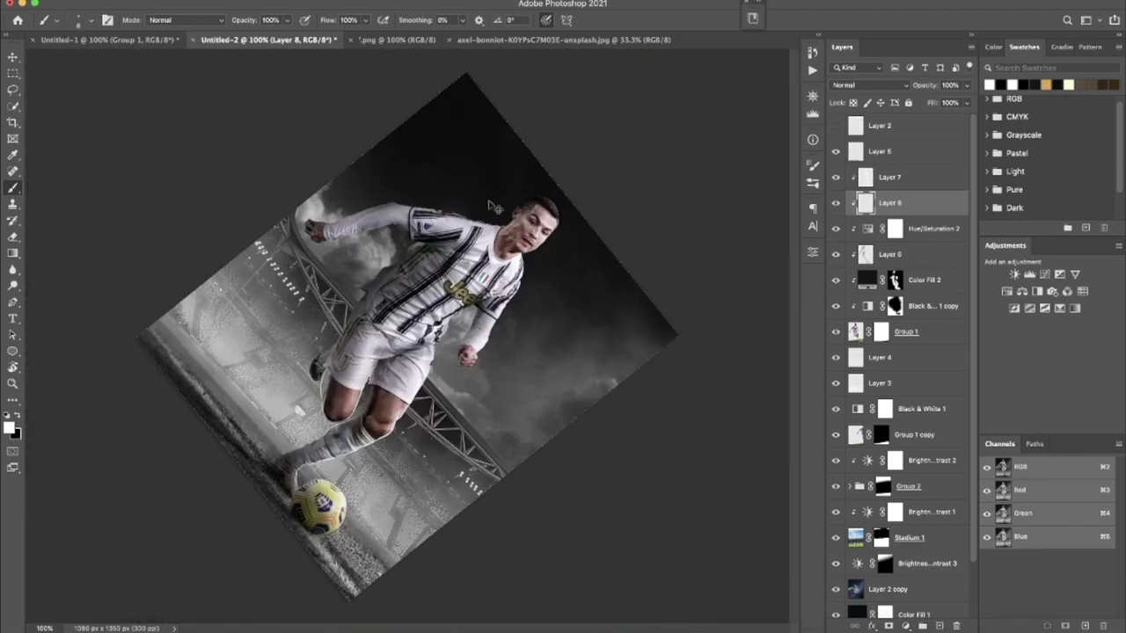
Step: Rotate the view to about -111° and zoom in on the Jeep jersey
key("r")
left_click_drag(503, 324, 299, 304)
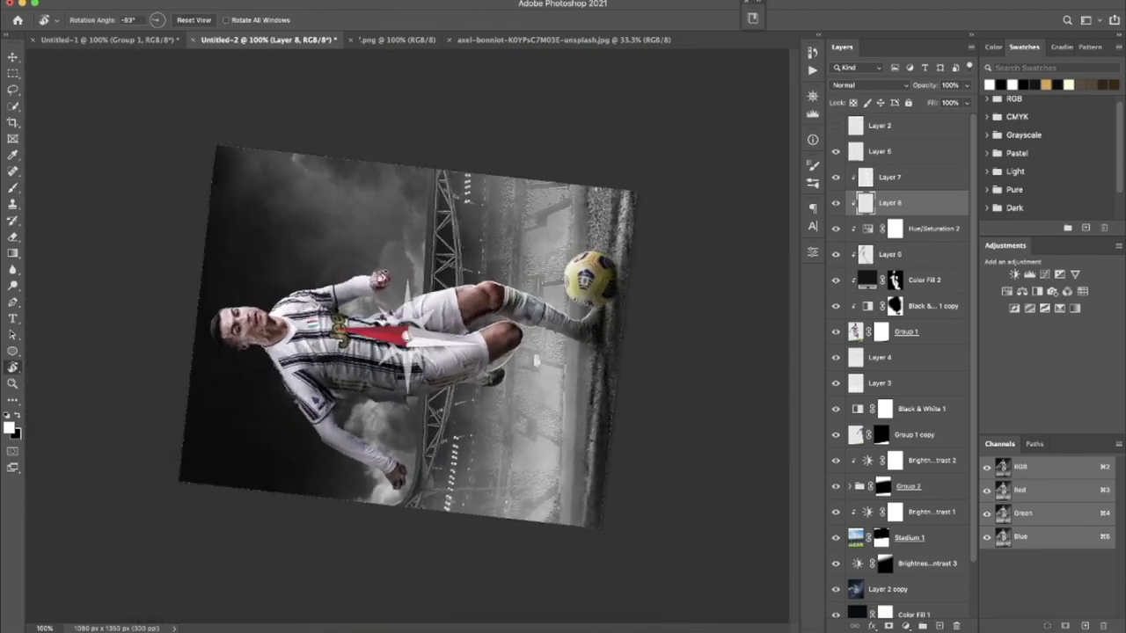
key("ctrl+plus")
key("ctrl+plus")
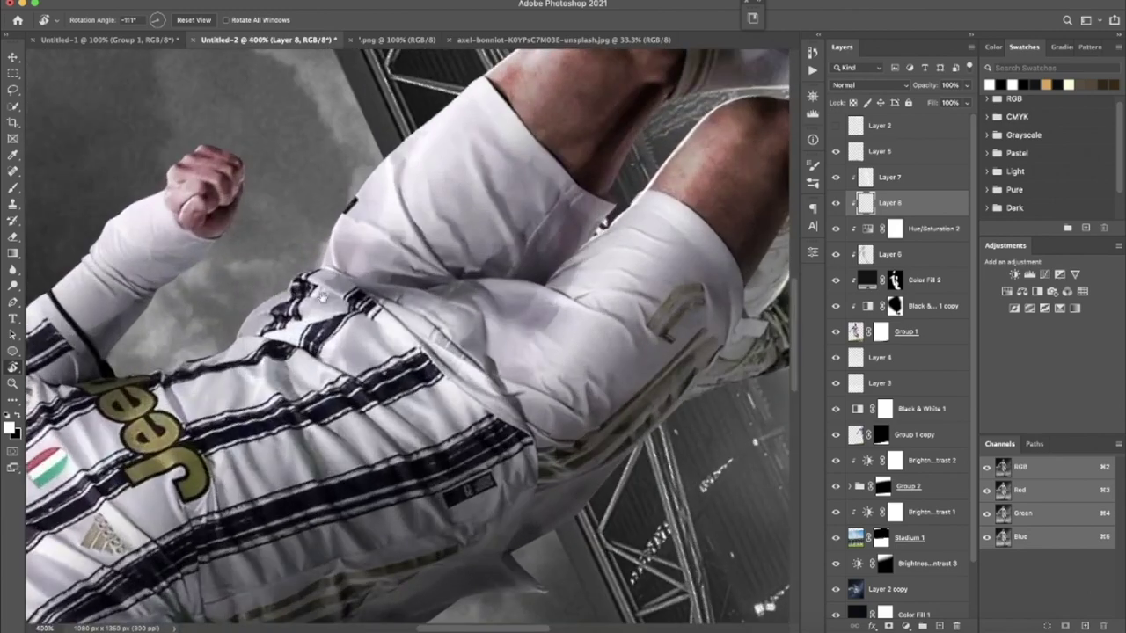
key("ctrl+plus")
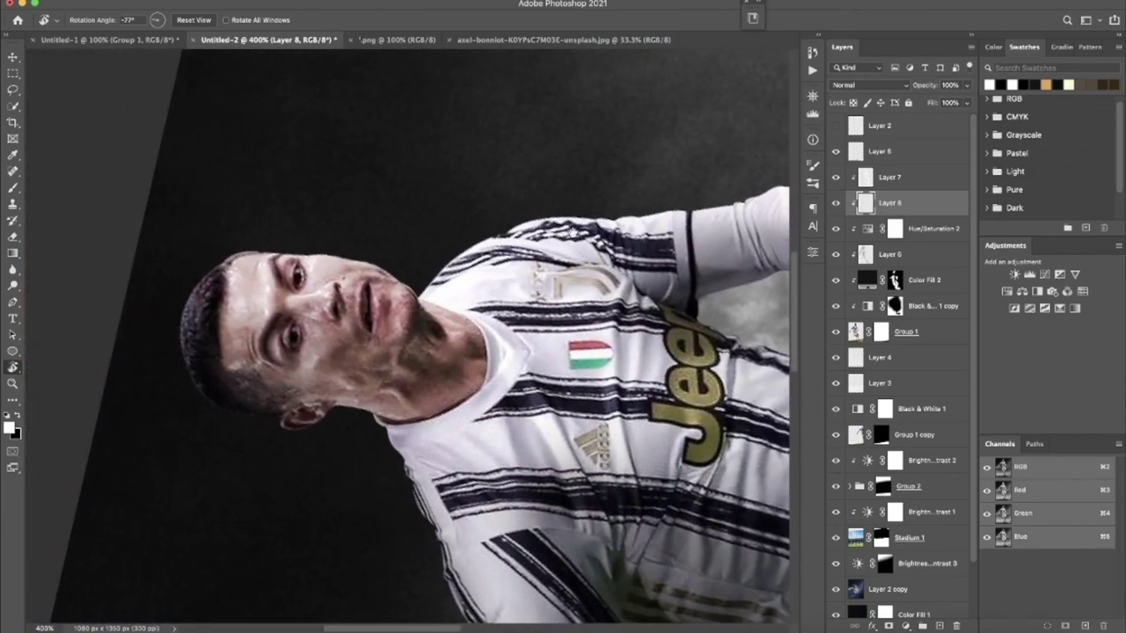
Step: Paint a light rim along the left edge and top of the player's hair
mouse_move(534, 242)
left_mouse_down()
mouse_move(407, 334)
mouse_move(413, 328)
left_mouse_up()
key("b")
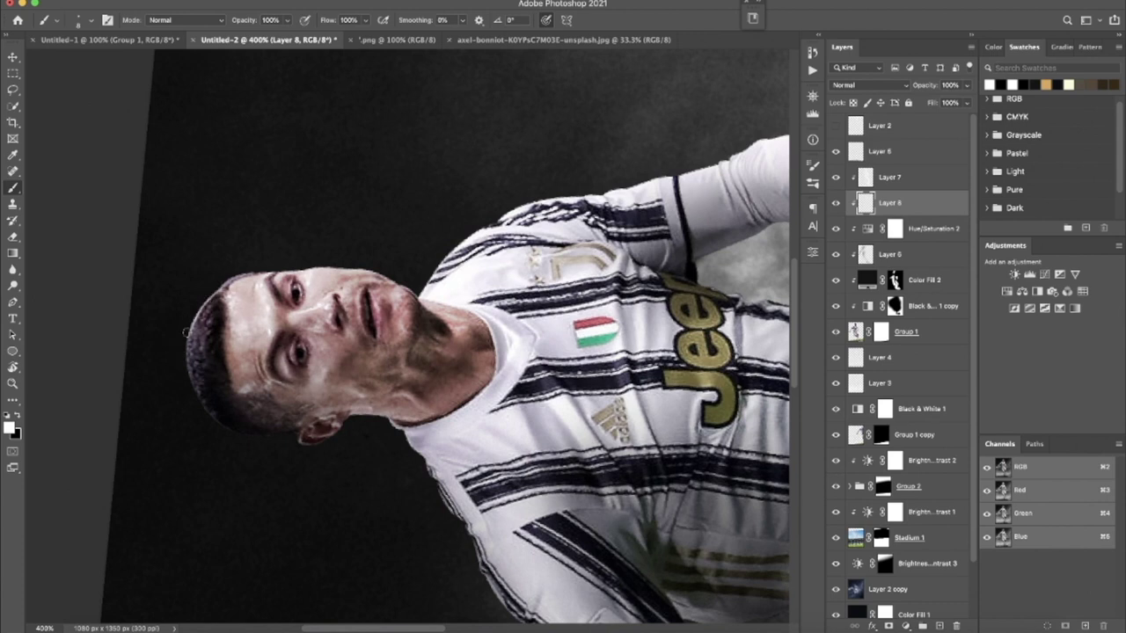
left_click_drag(184, 359, 212, 389)
key("ctrl+z")
key("ctrl+shift+z")
left_click_drag(231, 278, 285, 266)
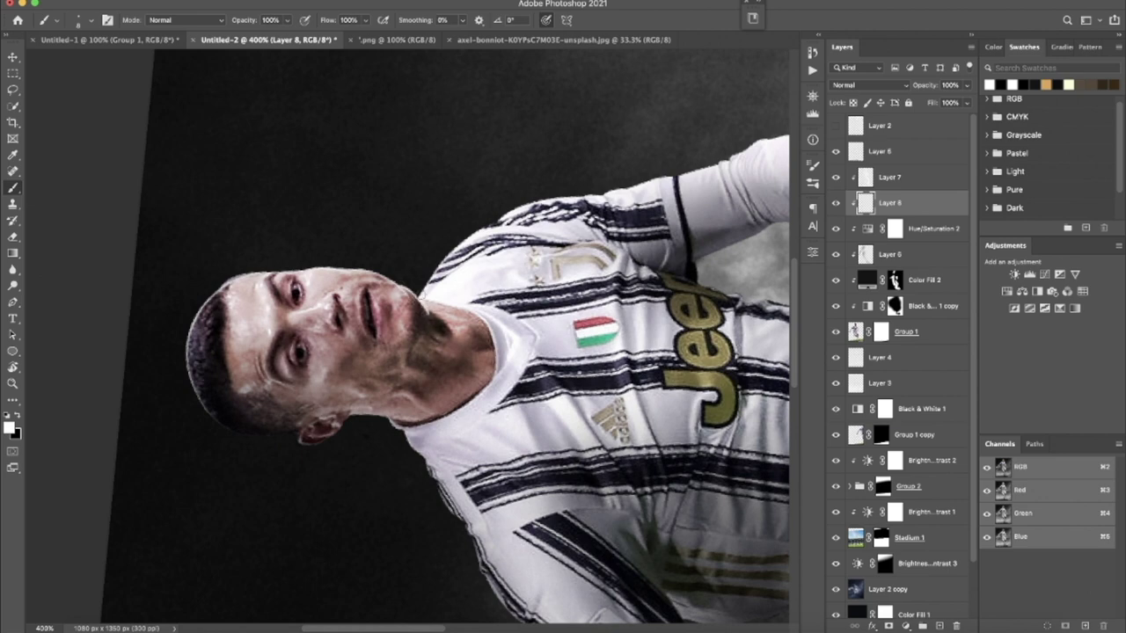
Step: Lighten the dark edge under the fist and the shading between sleeve and Jeep logo
scroll(554, 198, "right", 5)
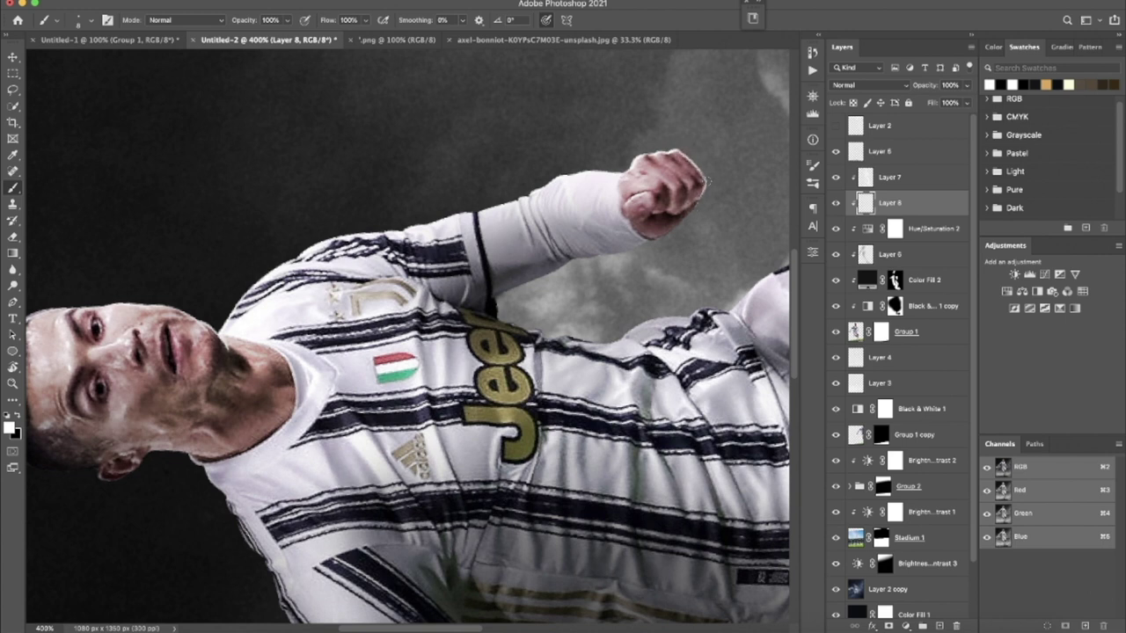
left_click_drag(666, 234, 651, 235)
key("r")
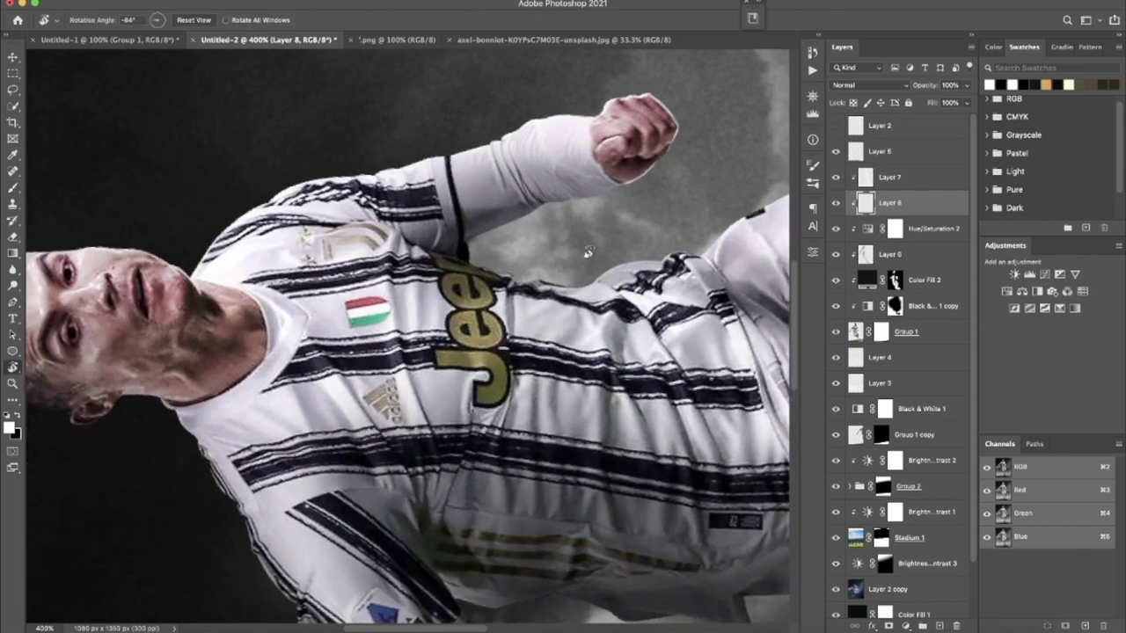
left_click_drag(582, 290, 410, 263)
key("b")
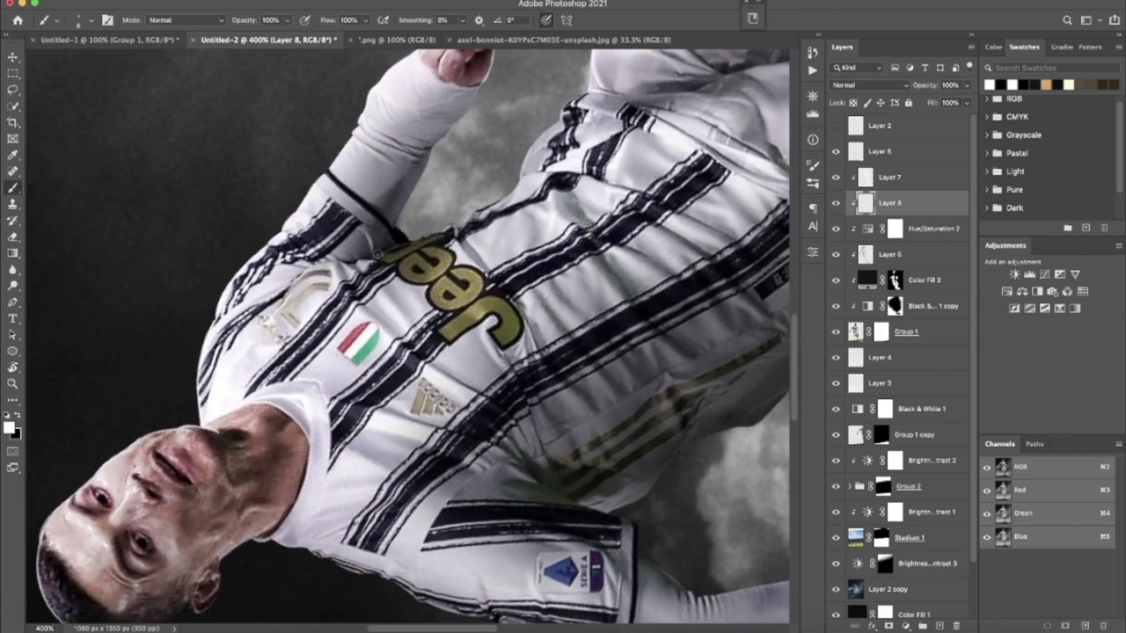
left_click_drag(377, 254, 449, 234)
scroll(411, 340, "up", 3)
scroll(410, 340, "up", 3)
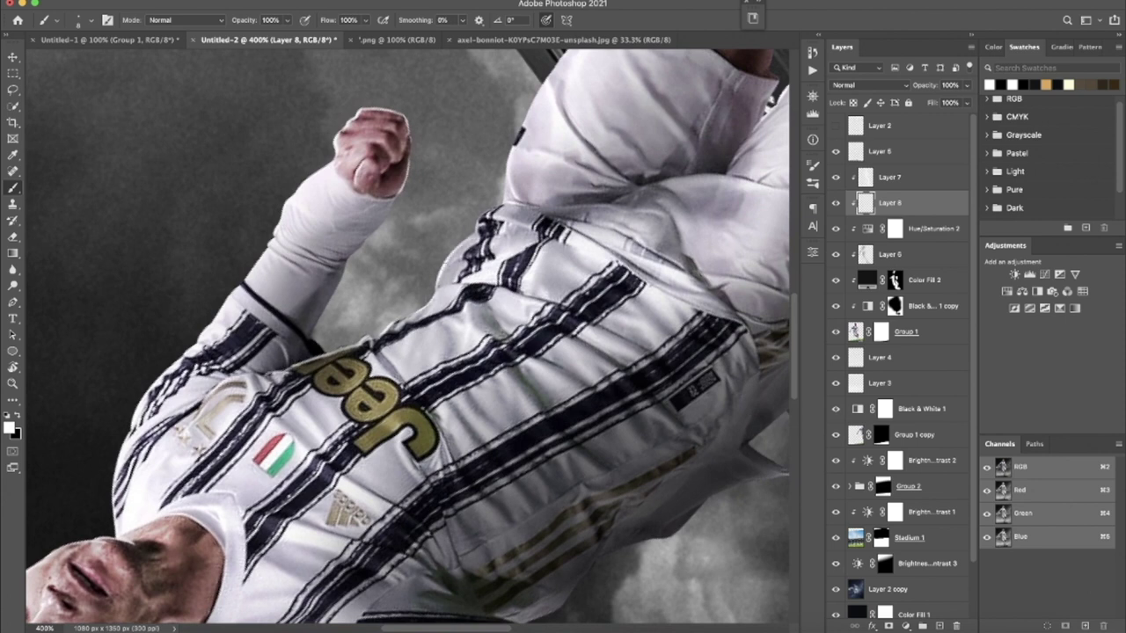
scroll(410, 339, "up", 5)
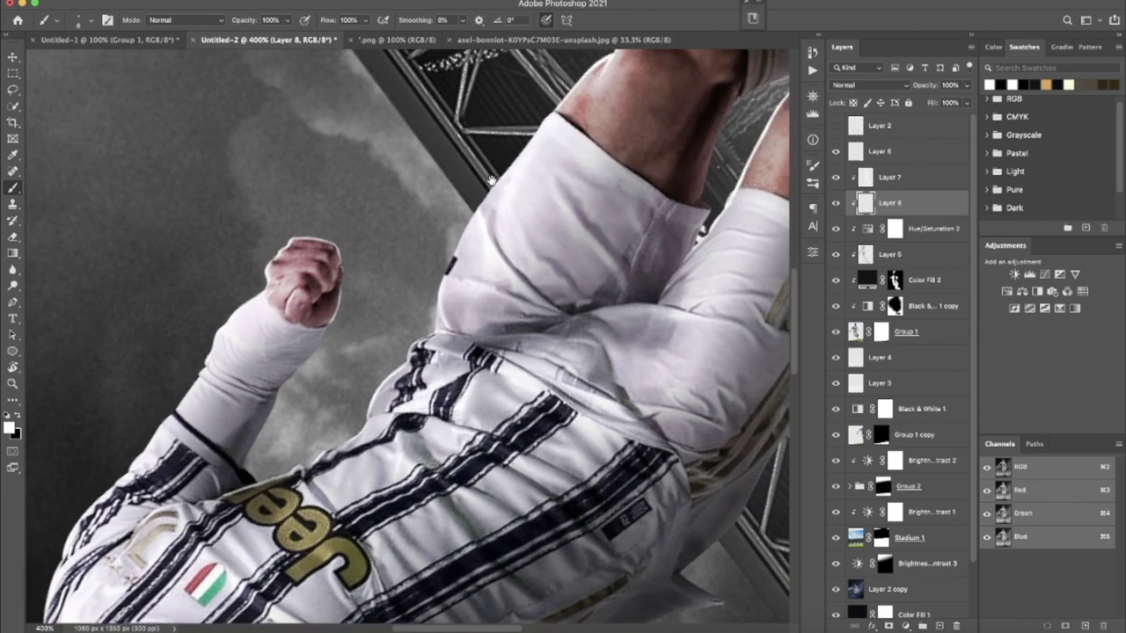
scroll(490, 181, "up", 3)
scroll(652, 169, "down", 5)
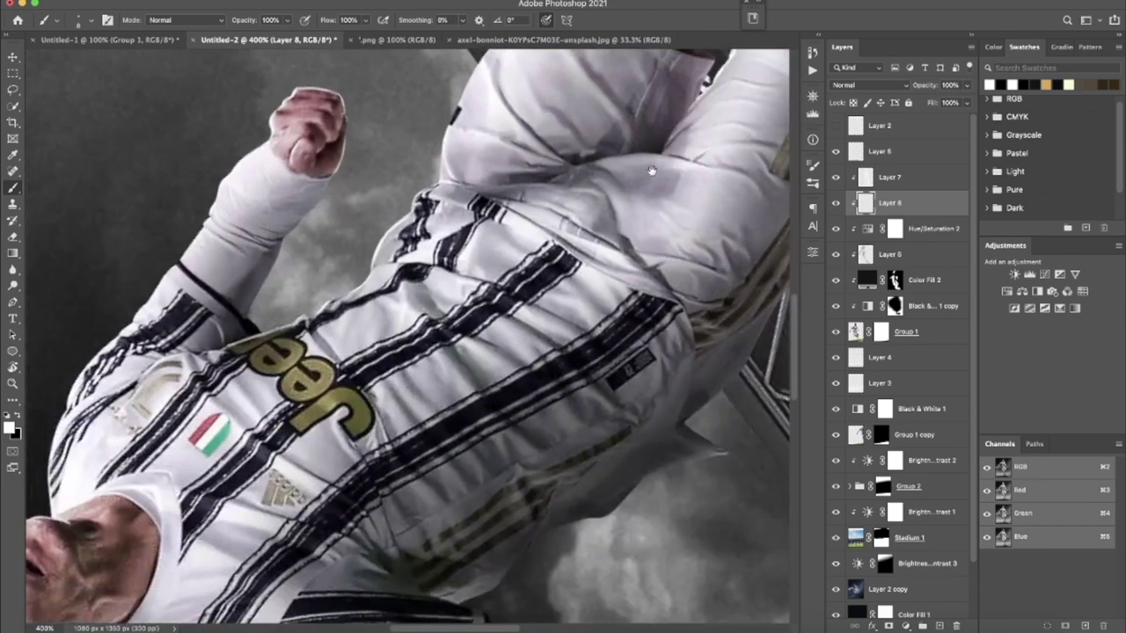
scroll(652, 170, "down", 2)
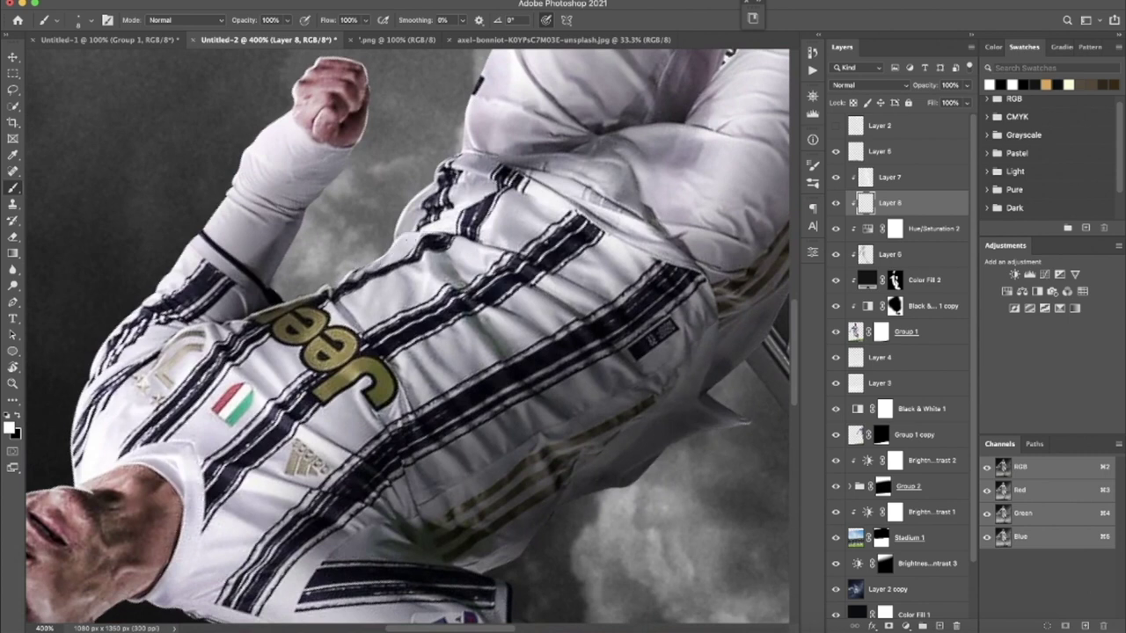
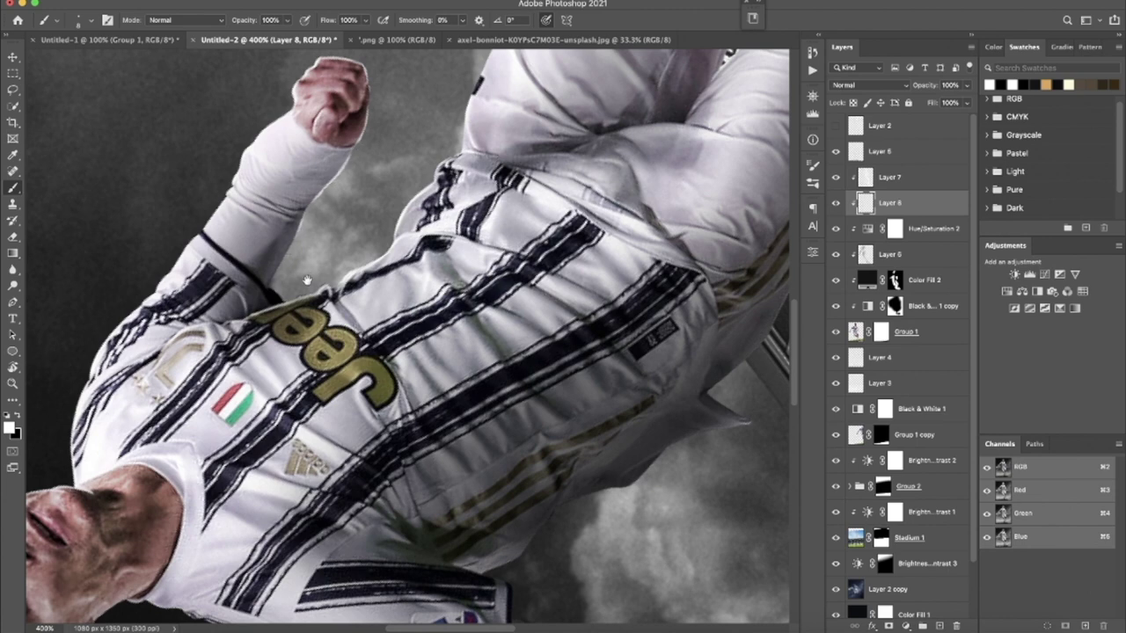
Step: Rotate the view about 30° and paint a thin light stroke along the sleeve on Layer 8
left_click_drag(306, 280, 416, 336)
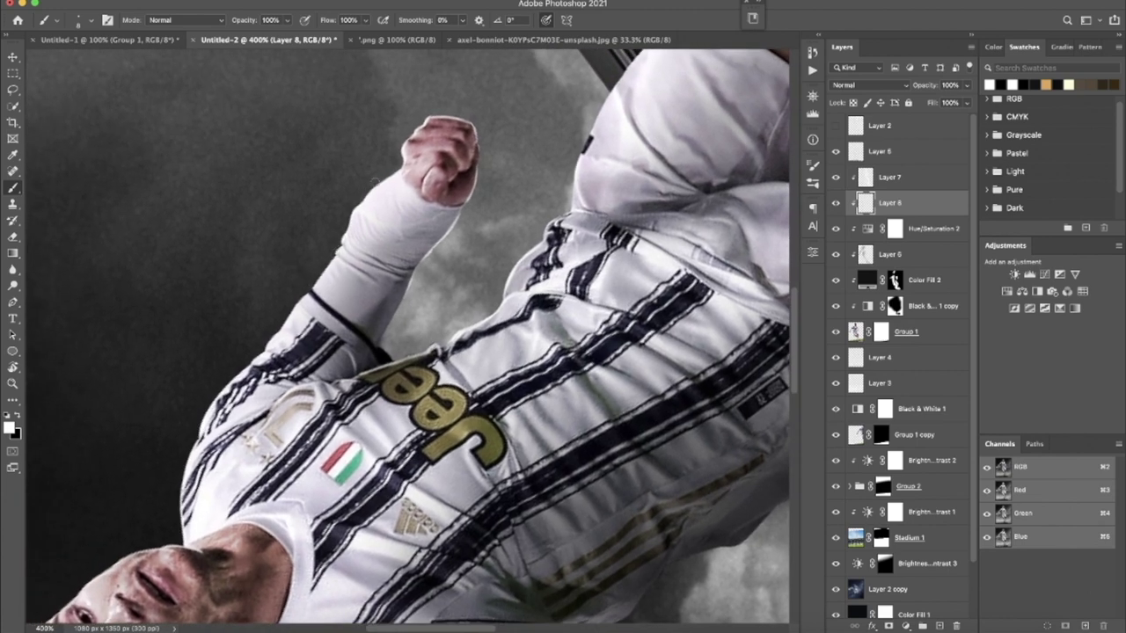
scroll(337, 284, "down", 10)
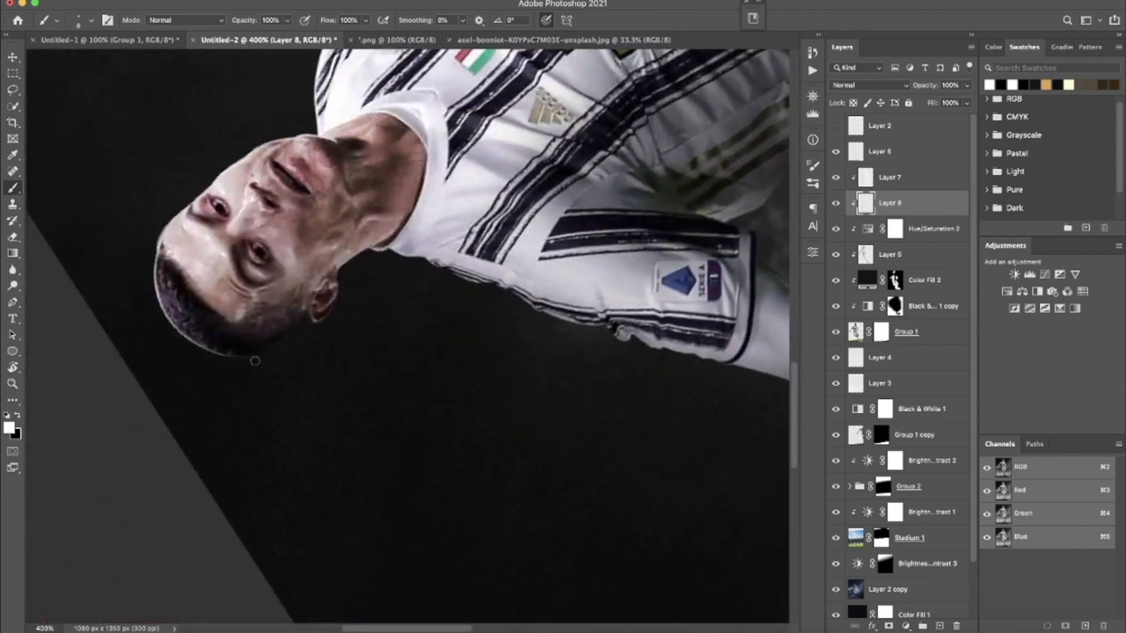
scroll(379, 331, "right", 6)
scroll(176, 396, "up", 2)
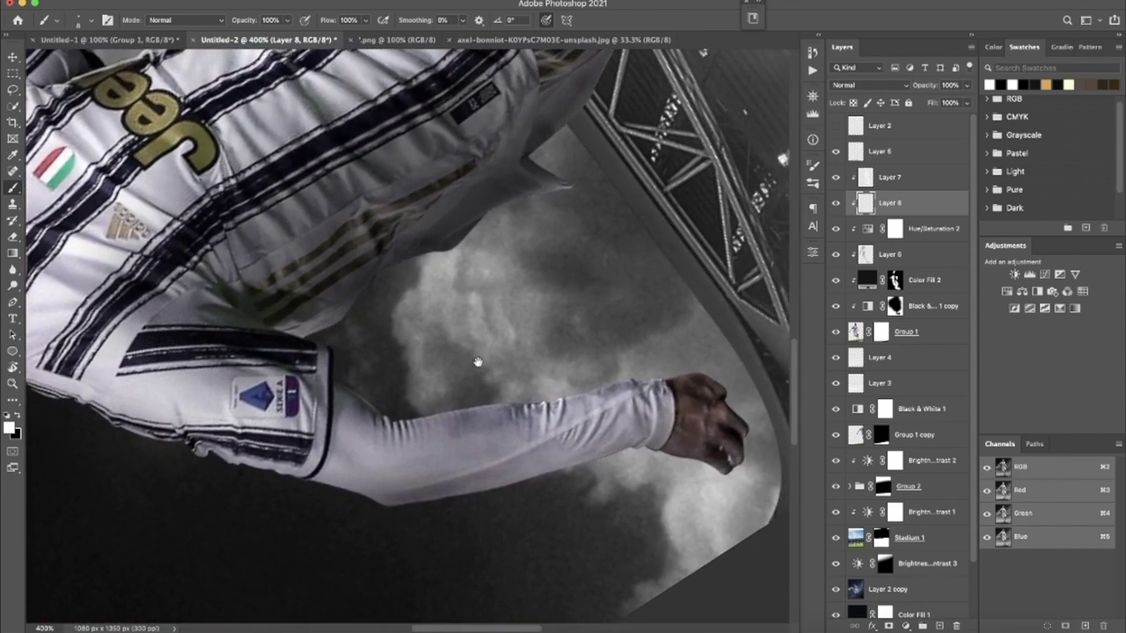
scroll(478, 361, "down", 3)
key("r")
left_click_drag(515, 280, 466, 233)
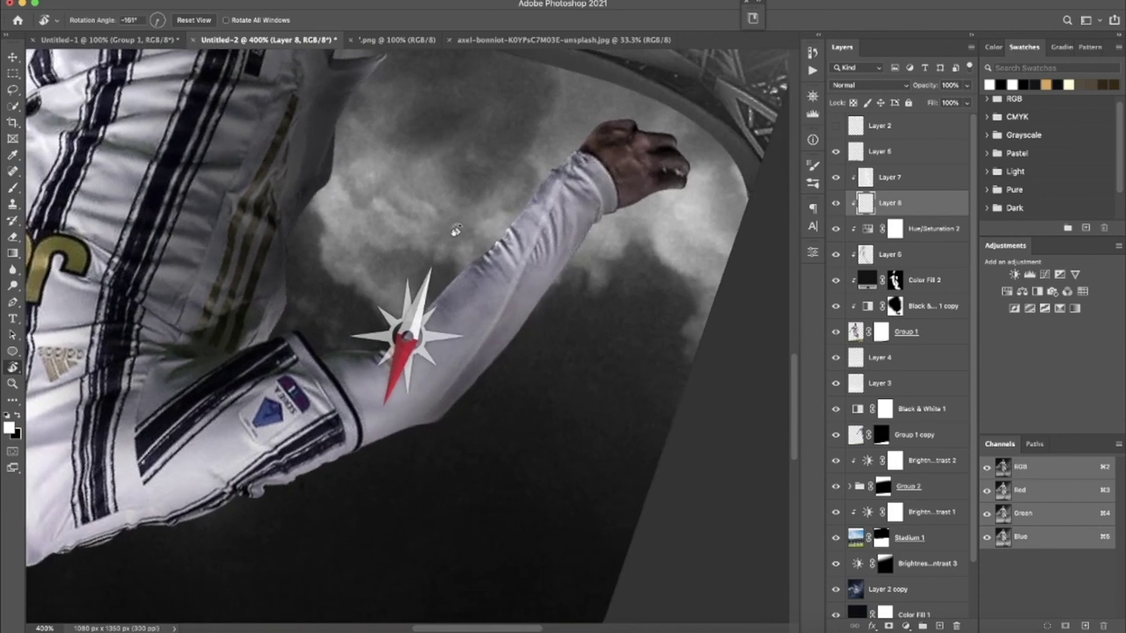
mouse_move(324, 352)
left_mouse_down()
mouse_move(370, 352)
mouse_move(357, 348)
mouse_move(414, 326)
mouse_move(482, 257)
left_mouse_up()
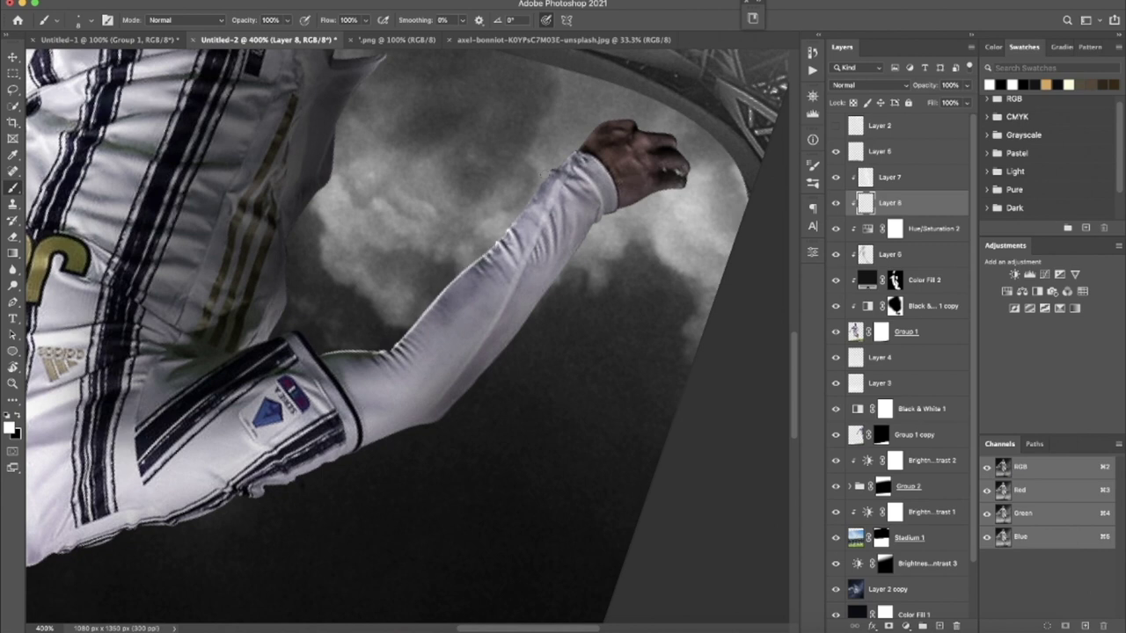
Step: Inspect the stadium roof, then fit the whole artwork on screen with the view upright
left_click_drag(549, 178, 436, 291)
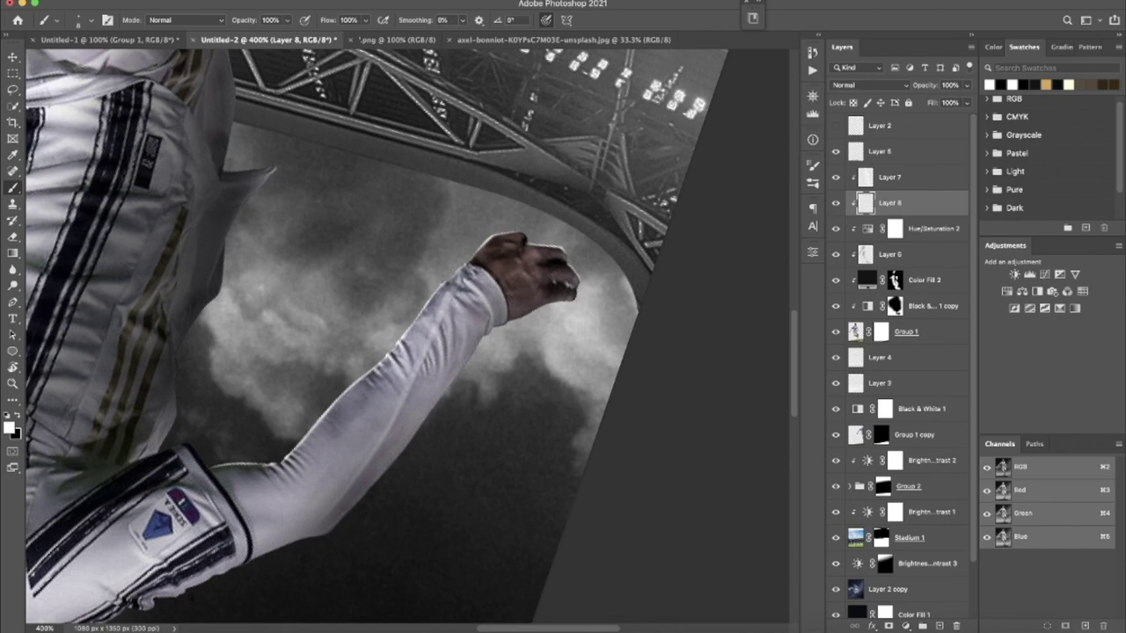
scroll(439, 319, "left", 5)
scroll(440, 319, "down", 3)
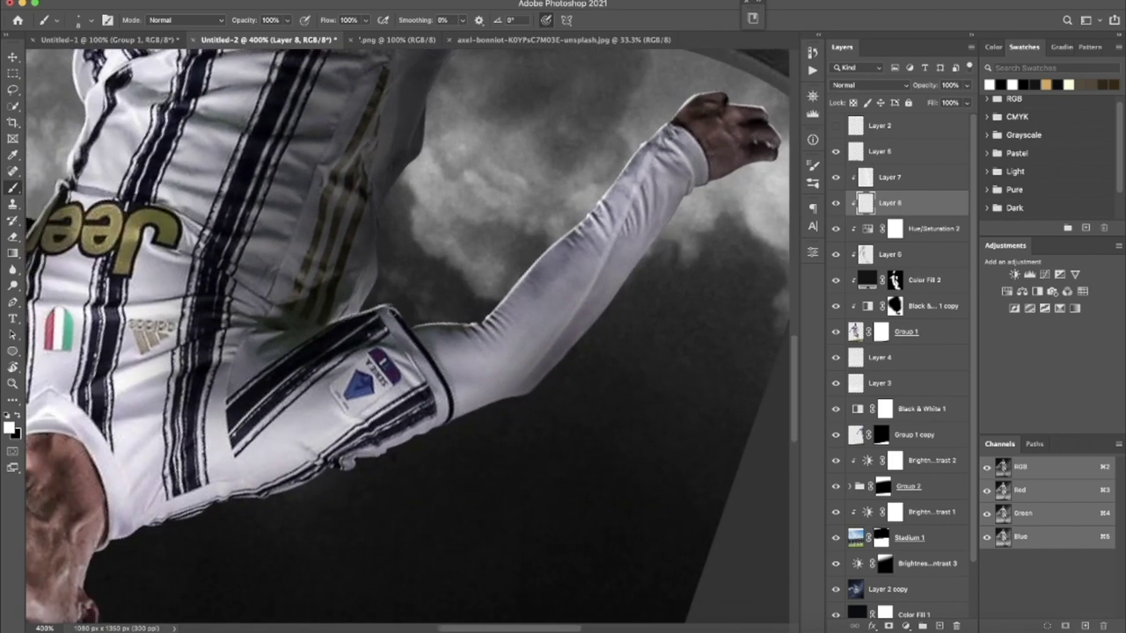
scroll(464, 353, "left", 3)
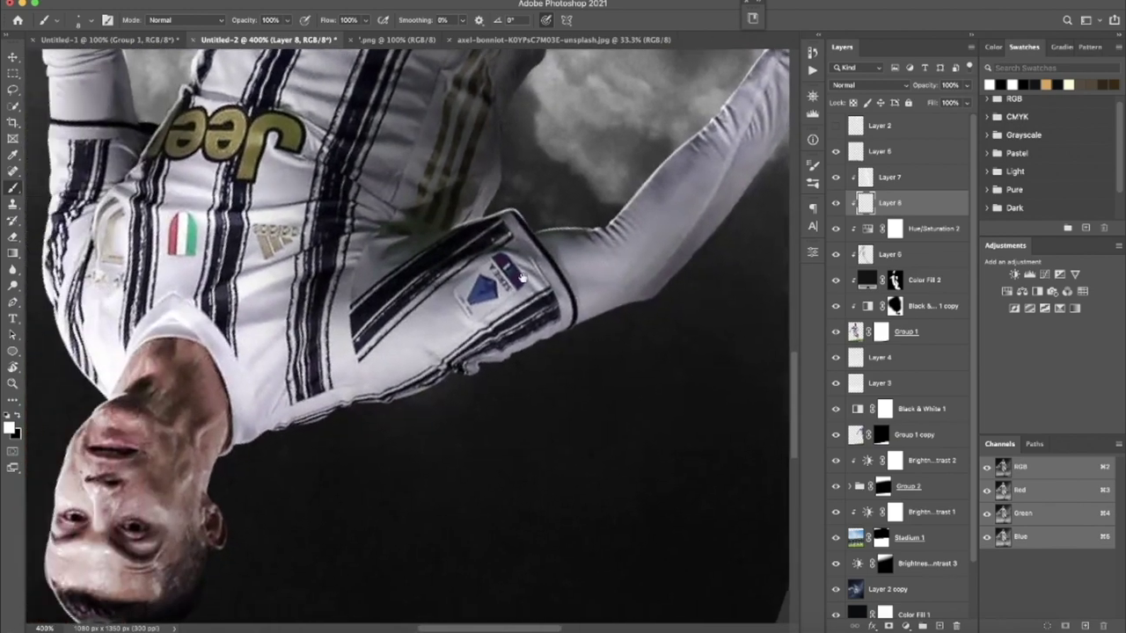
scroll(464, 353, "left", 5)
scroll(464, 354, "up", 6)
scroll(463, 353, "up", 6)
scroll(334, 466, "up", 10)
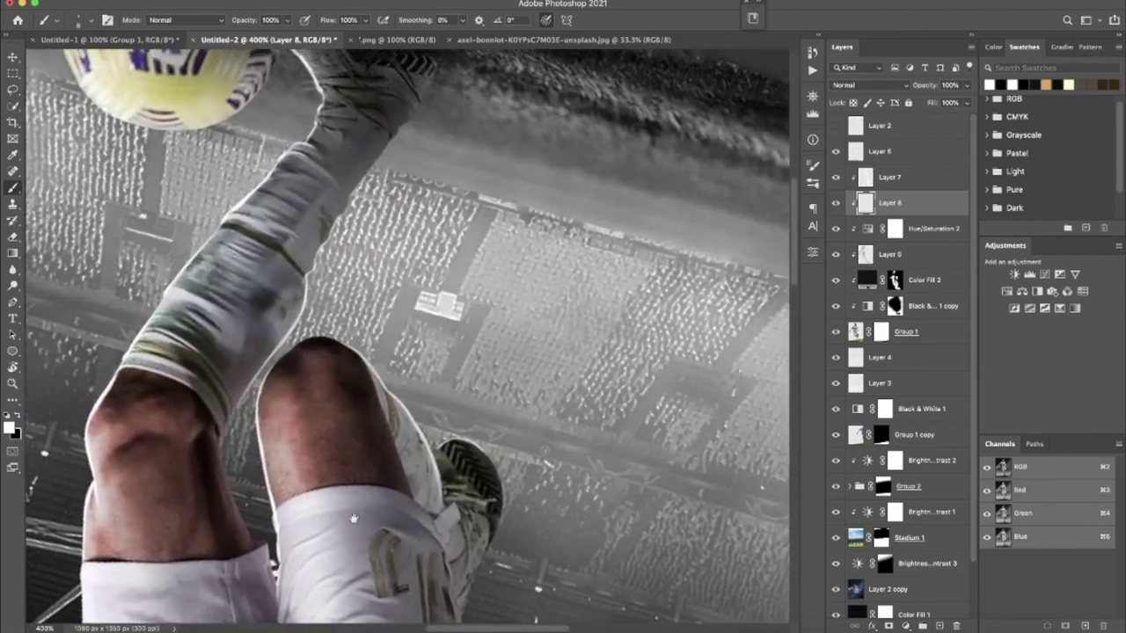
scroll(325, 422, "up", 3)
scroll(321, 396, "left", 3)
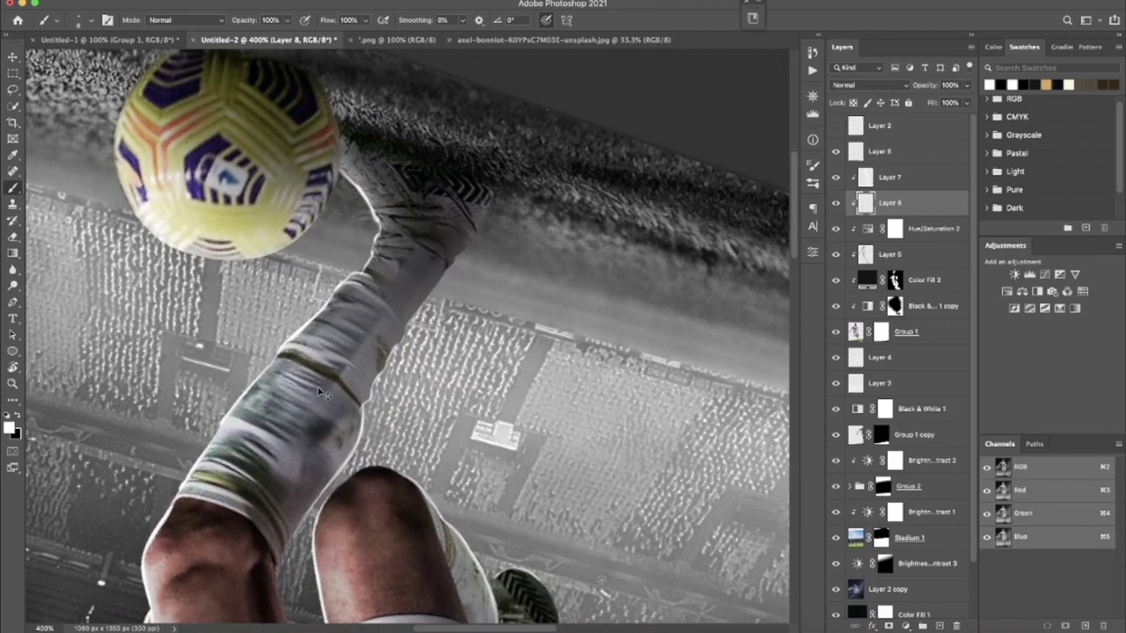
key("ctrl+1")
key("r")
mouse_move(363, 319)
left_mouse_down()
mouse_move(431, 306)
mouse_move(440, 348)
mouse_move(423, 299)
left_mouse_up()
key("Escape")
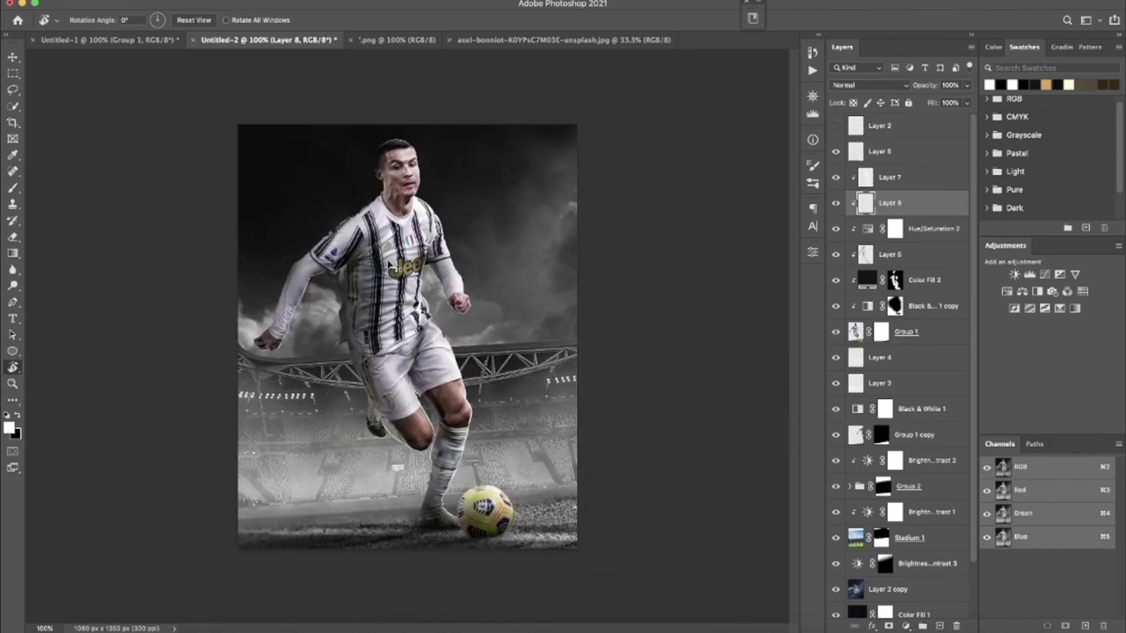
Step: Zoom to 400% on the knee and target the Black & White 1 copy mask with a black brush
scroll(446, 422, "up", 5)
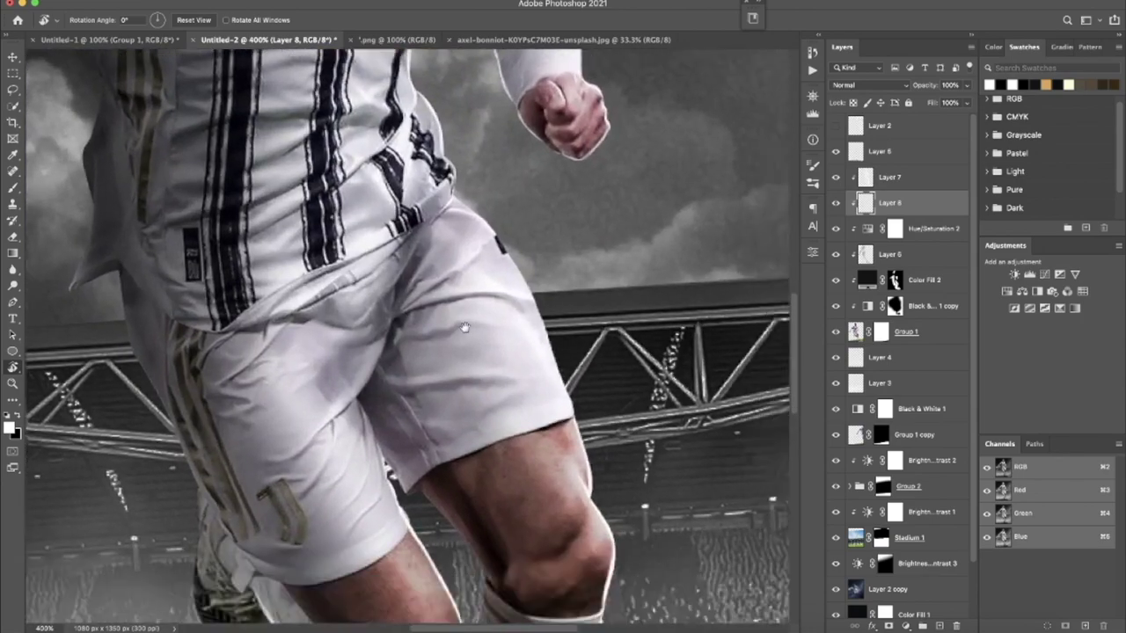
mouse_move(608, 334)
left_mouse_down()
mouse_move(510, 254)
mouse_move(517, 417)
left_mouse_up()
left_click(894, 305)
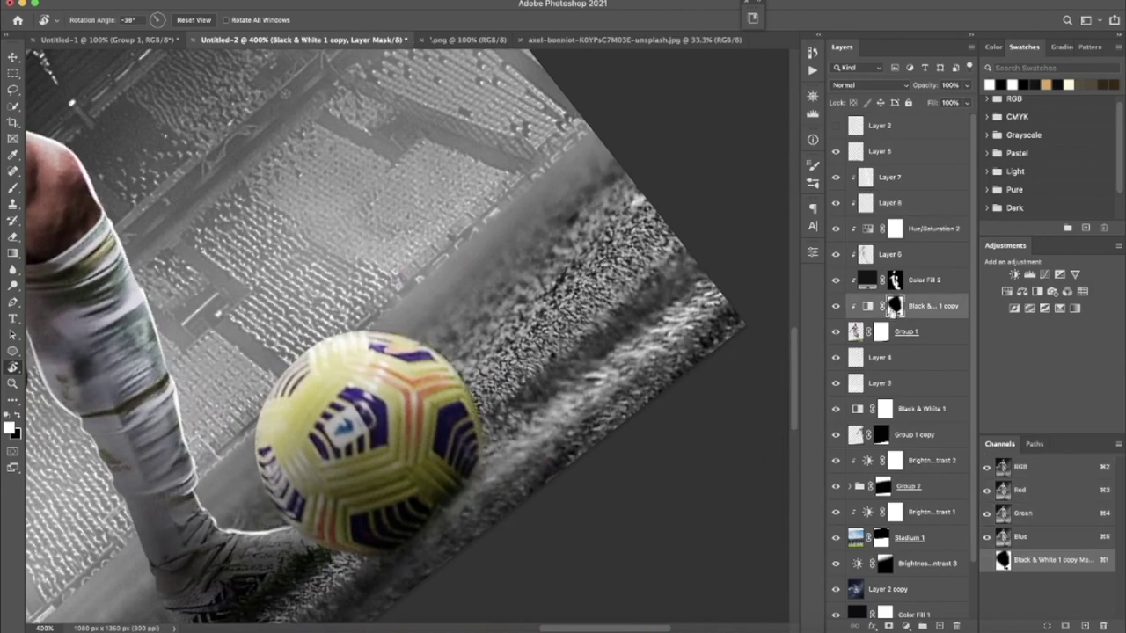
key("b")
right_click(367, 361)
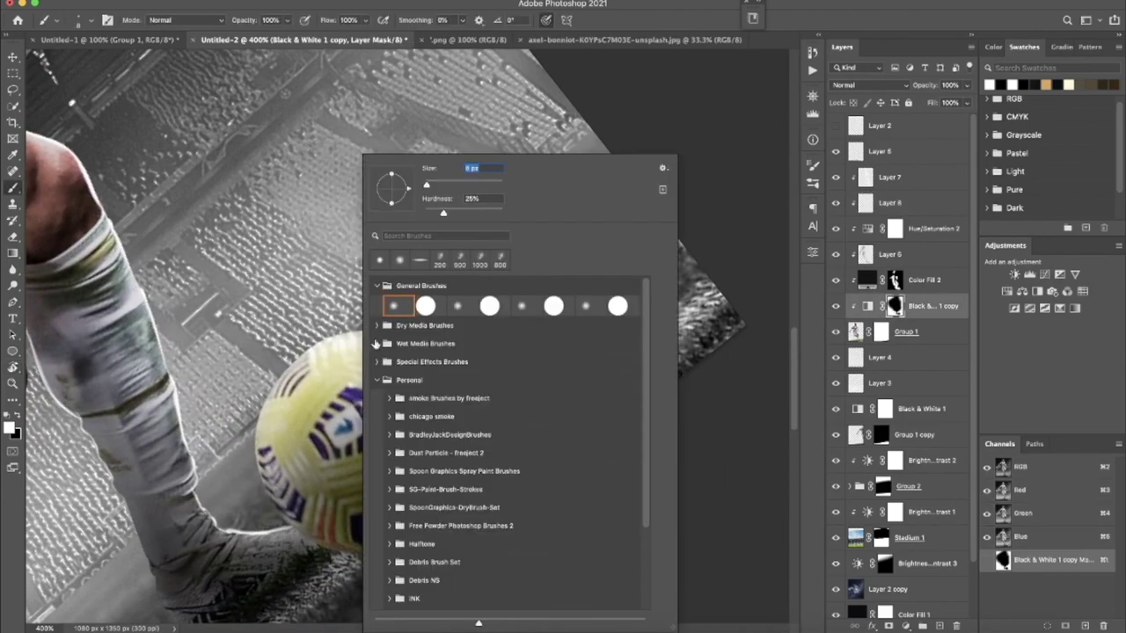
key("Return")
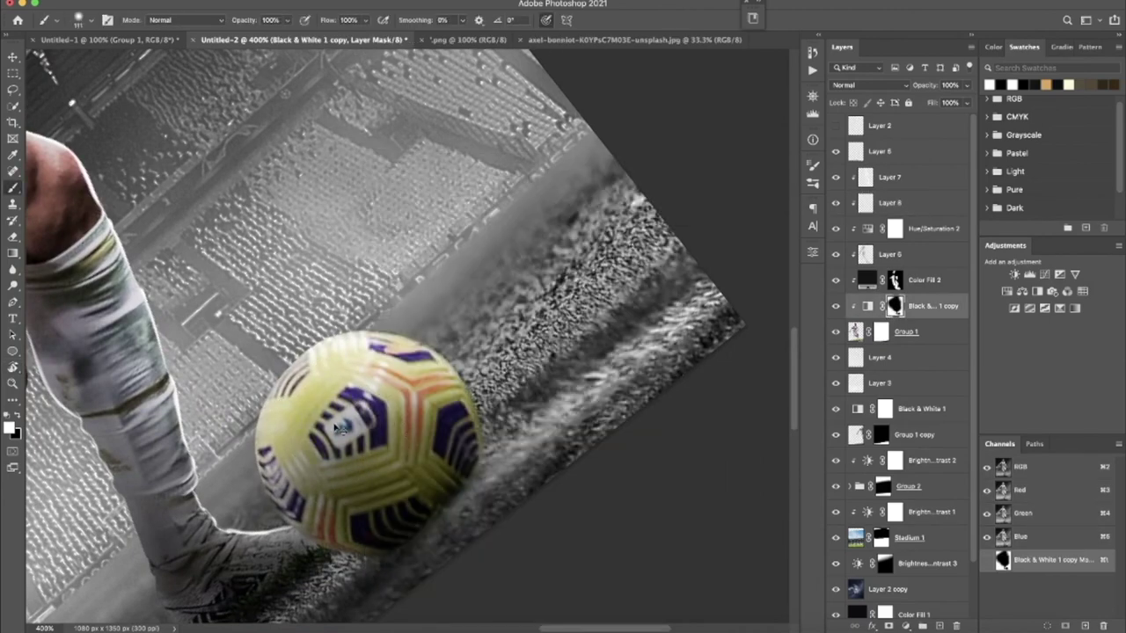
key("x")
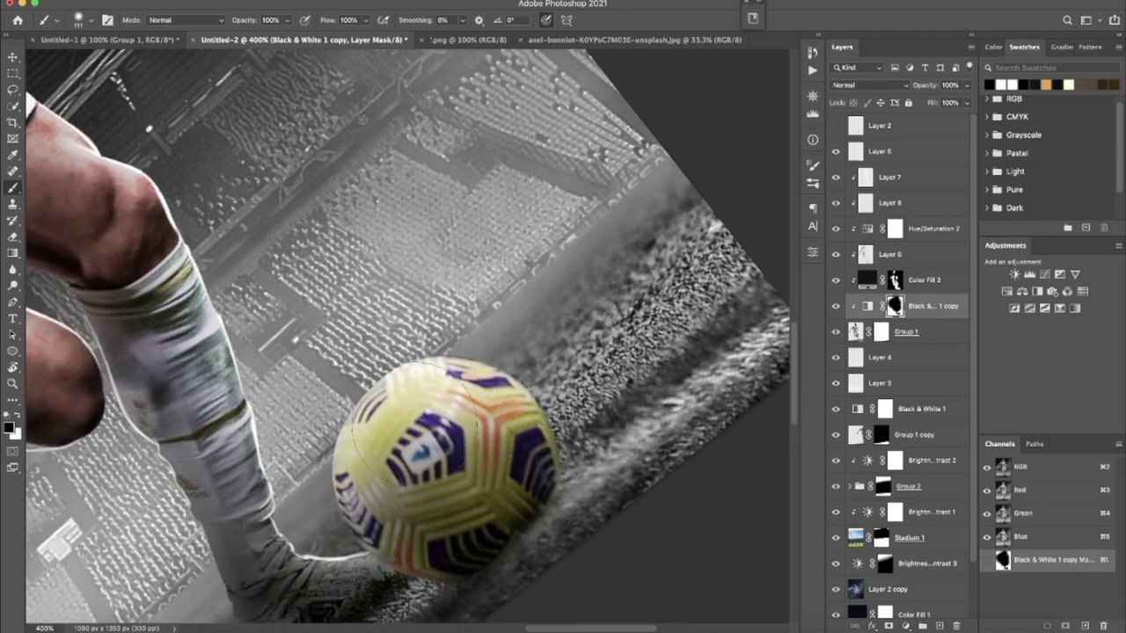
Step: Rotate the view to about -98°, zoom out to 200%, then return it upright showing the legs
scroll(367, 382, "left", 5)
scroll(422, 369, "up", 5)
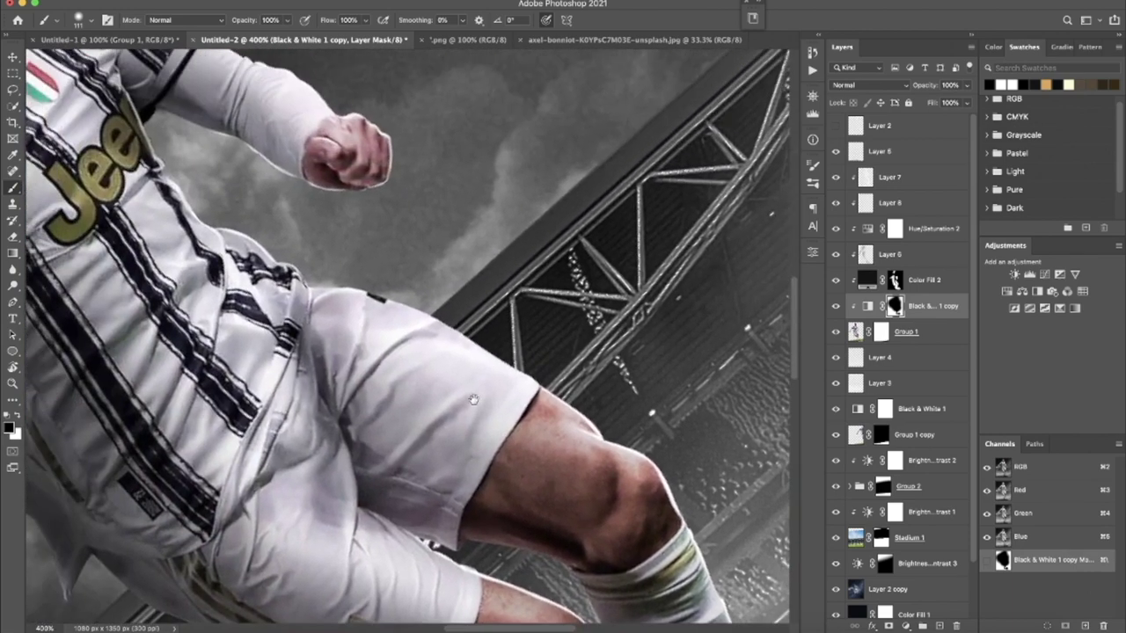
scroll(492, 352, "up", 4)
key("r")
left_click_drag(586, 279, 494, 230)
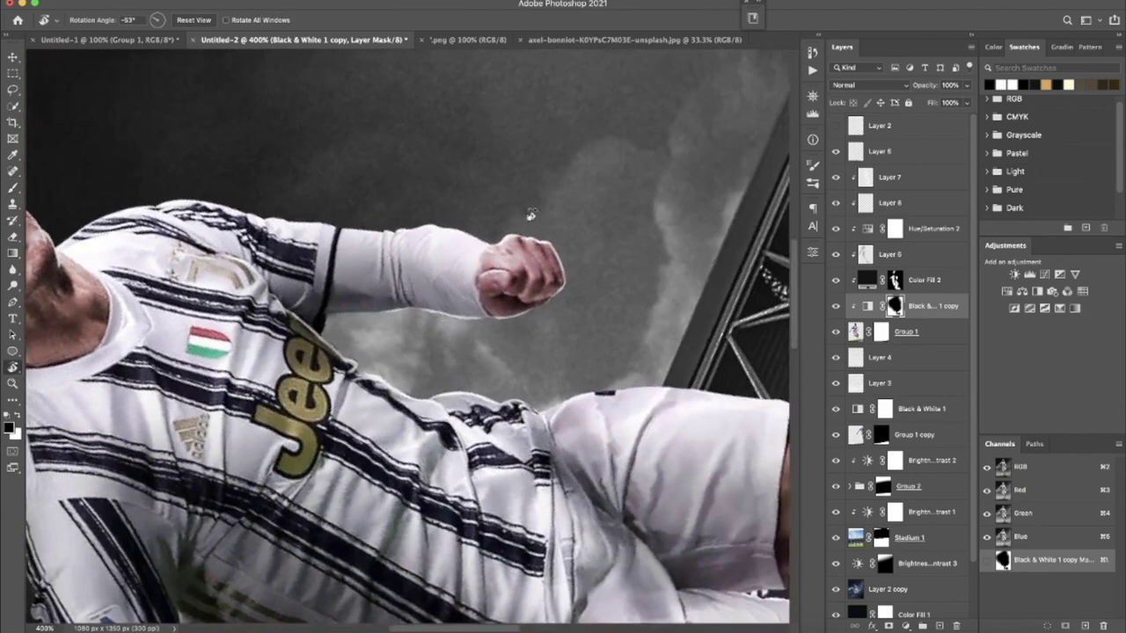
scroll(494, 230, "left", 4)
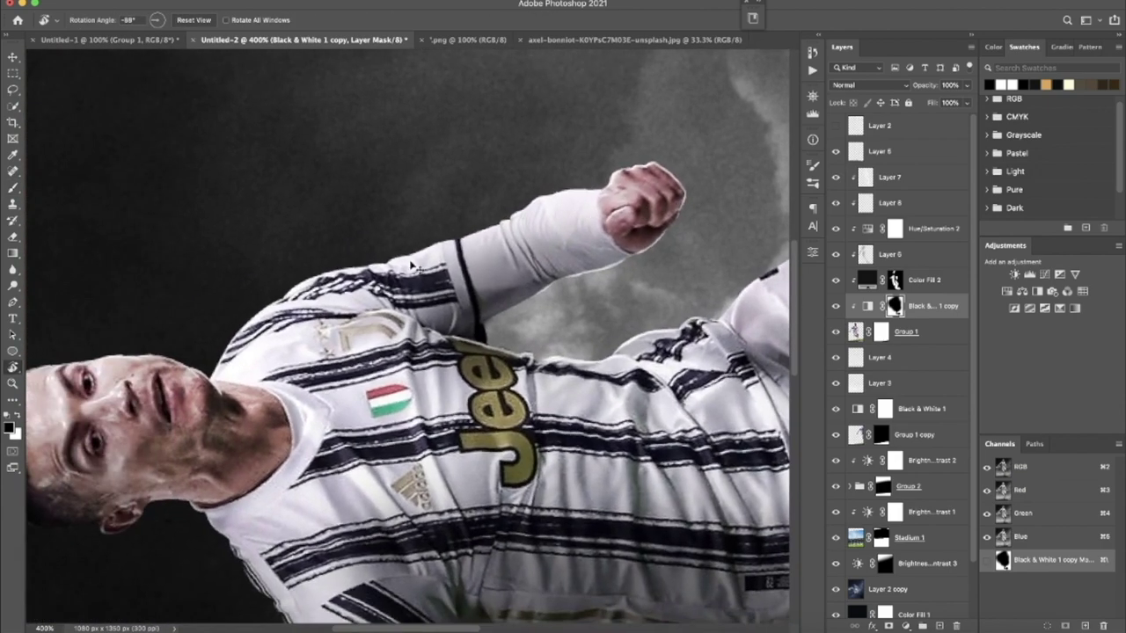
key("ctrl+minus")
key("ctrl+minus")
mouse_move(538, 186)
left_mouse_down()
mouse_move(546, 440)
mouse_move(620, 198)
left_mouse_up()
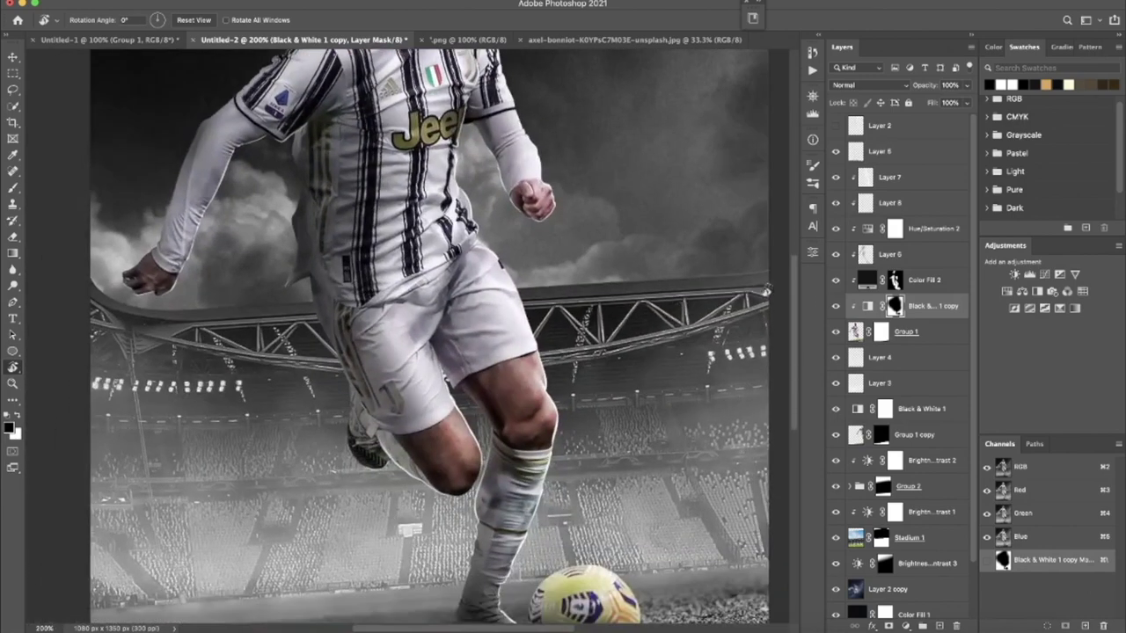
Step: Add Layer 9 just below Layer 8 and set up a soft brush
left_click(939, 626)
mouse_move(931, 308)
left_mouse_down()
mouse_move(930, 212)
mouse_move(930, 228)
left_mouse_up()
left_click_drag(711, 203, 677, 242)
key("b")
right_click(406, 279)
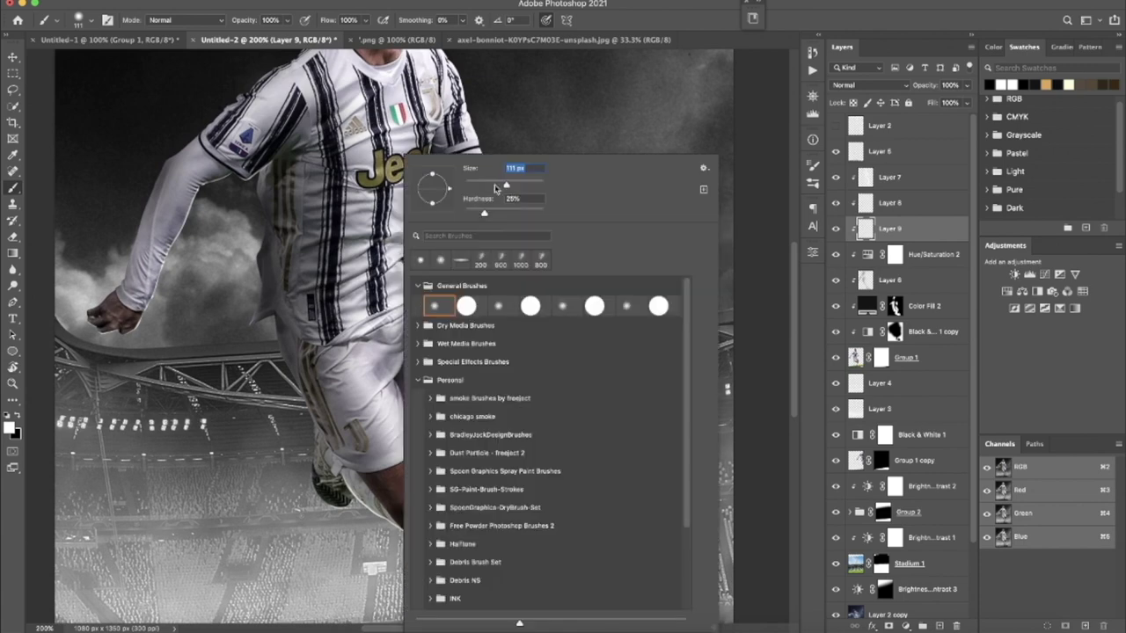
left_click_drag(496, 186, 480, 213)
key("Return")
Step: Lower the brush flow to 7%, undoing a test stroke on the shorts
left_click_drag(327, 27, 273, 32)
left_click_drag(358, 380, 390, 480)
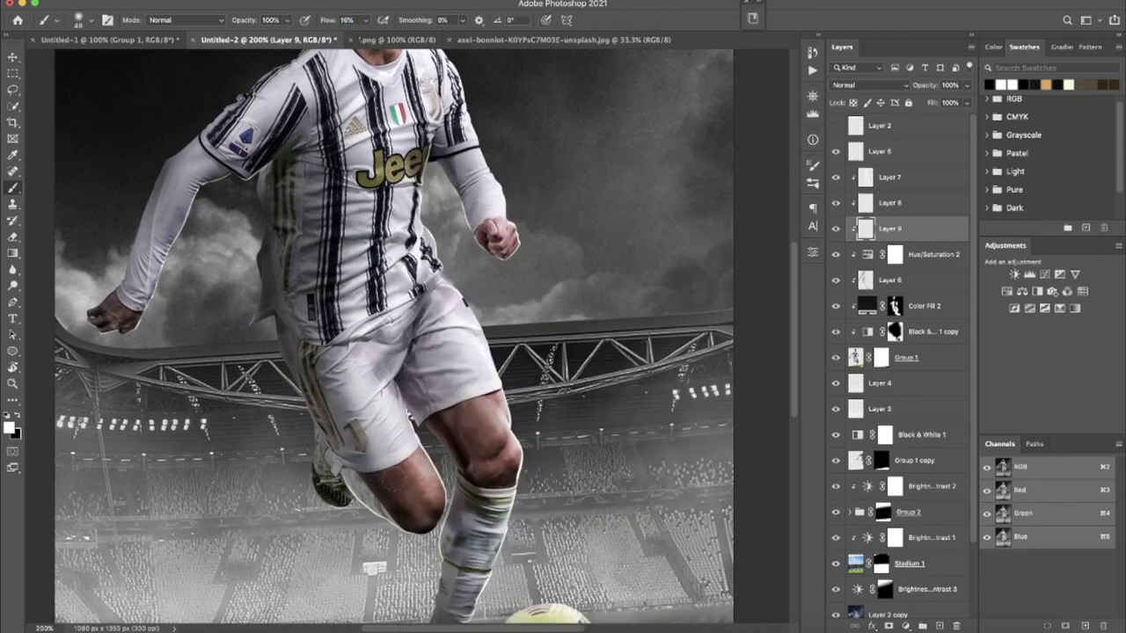
key("ctrl+z")
key("shift+1")
left_click_drag(326, 21, 304, 26)
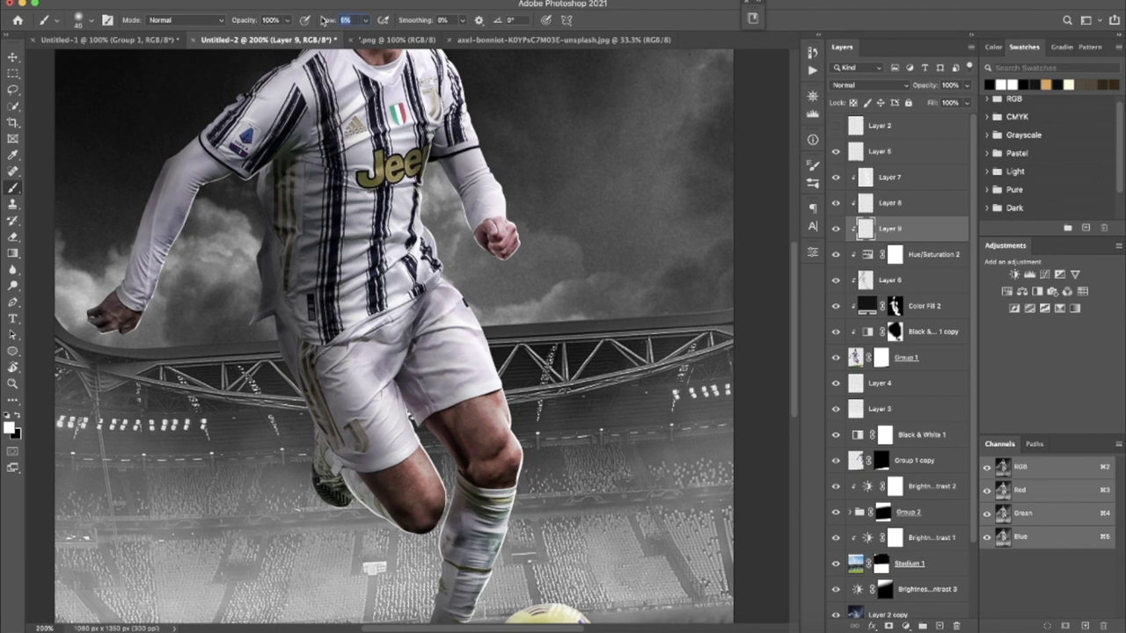
Step: Set Layer 9 to Overlay and paint white over the knee, shorts, thigh and shin
left_click_drag(369, 389, 386, 439)
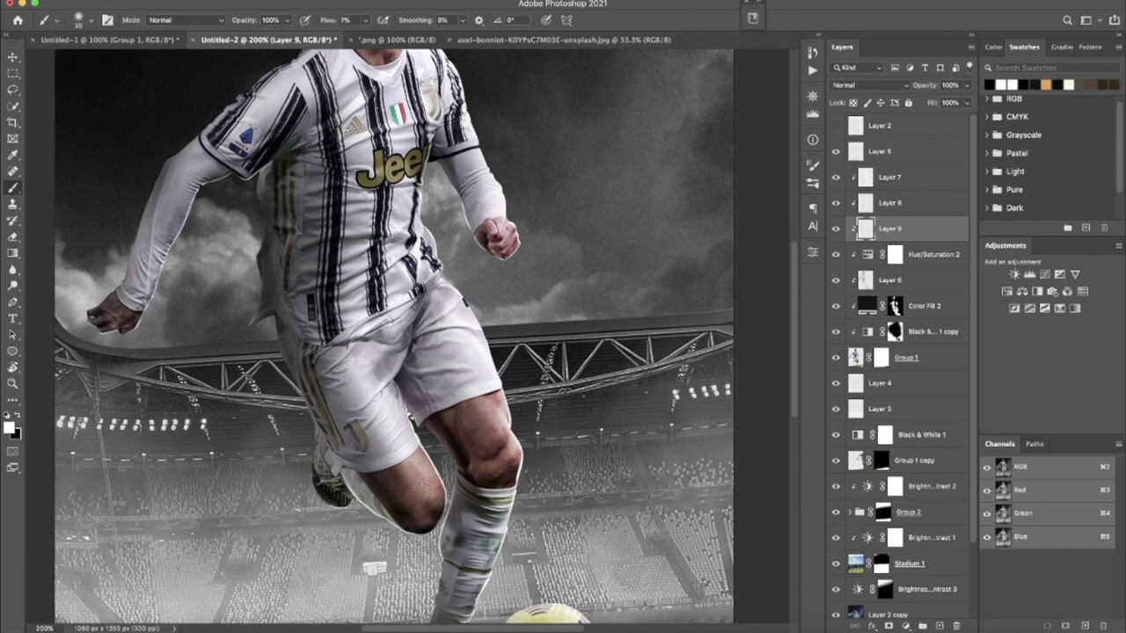
left_click(894, 86)
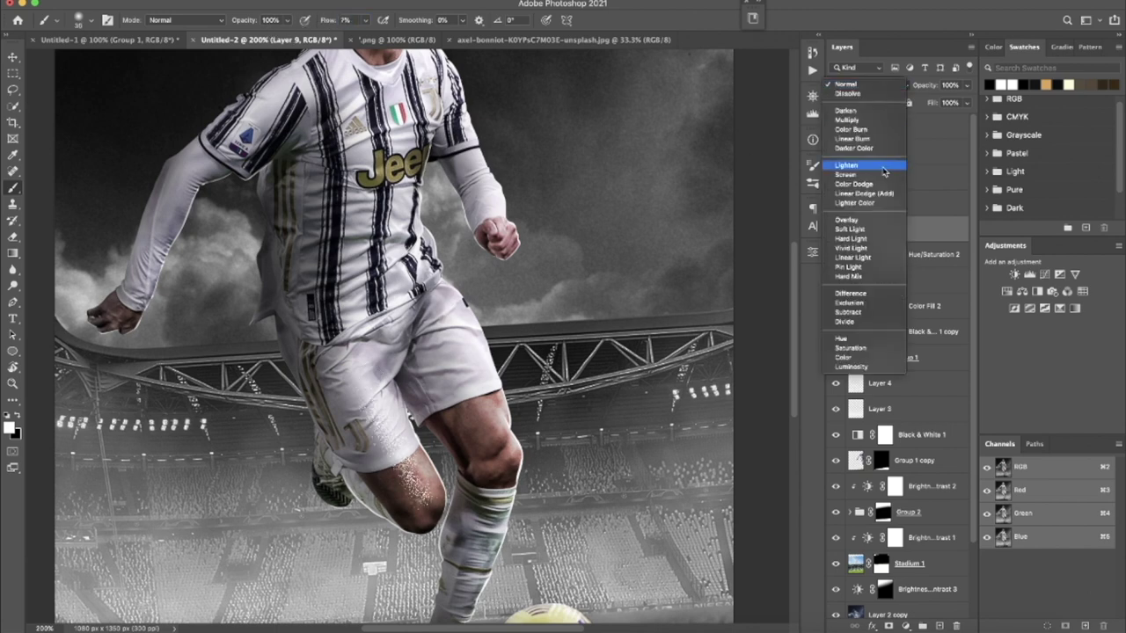
left_click(866, 225)
left_click_drag(384, 425, 417, 492)
mouse_move(471, 387)
left_mouse_down()
mouse_move(475, 440)
mouse_move(440, 352)
left_mouse_up()
left_click_drag(482, 413, 447, 343)
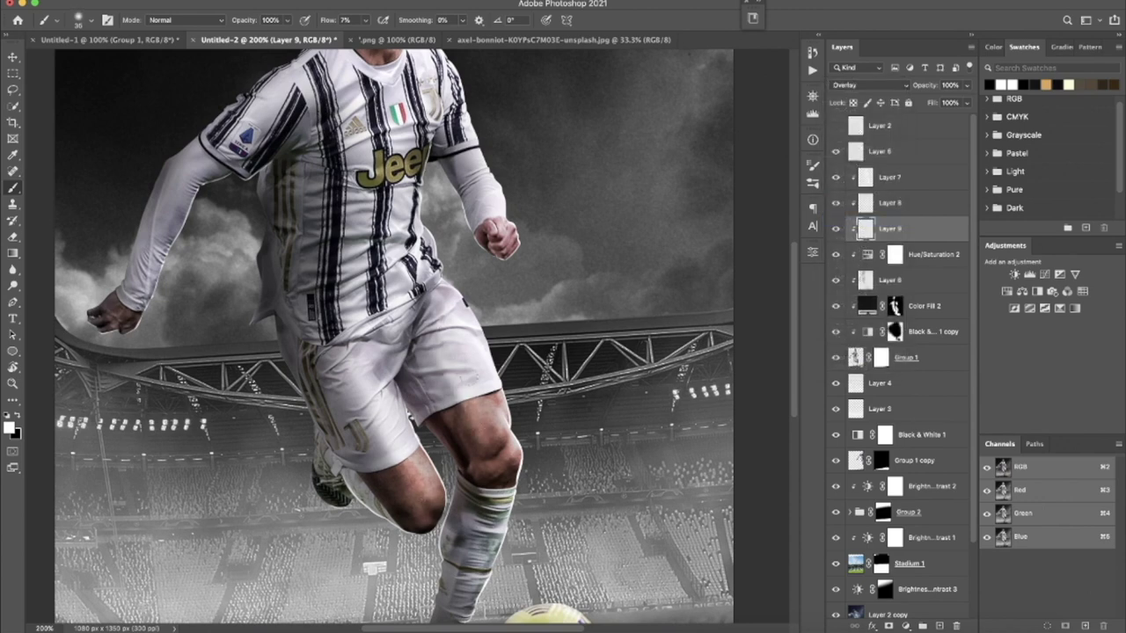
left_click_drag(486, 414, 467, 580)
mouse_move(422, 299)
left_mouse_down()
mouse_move(438, 350)
mouse_move(358, 398)
mouse_move(406, 351)
left_mouse_up()
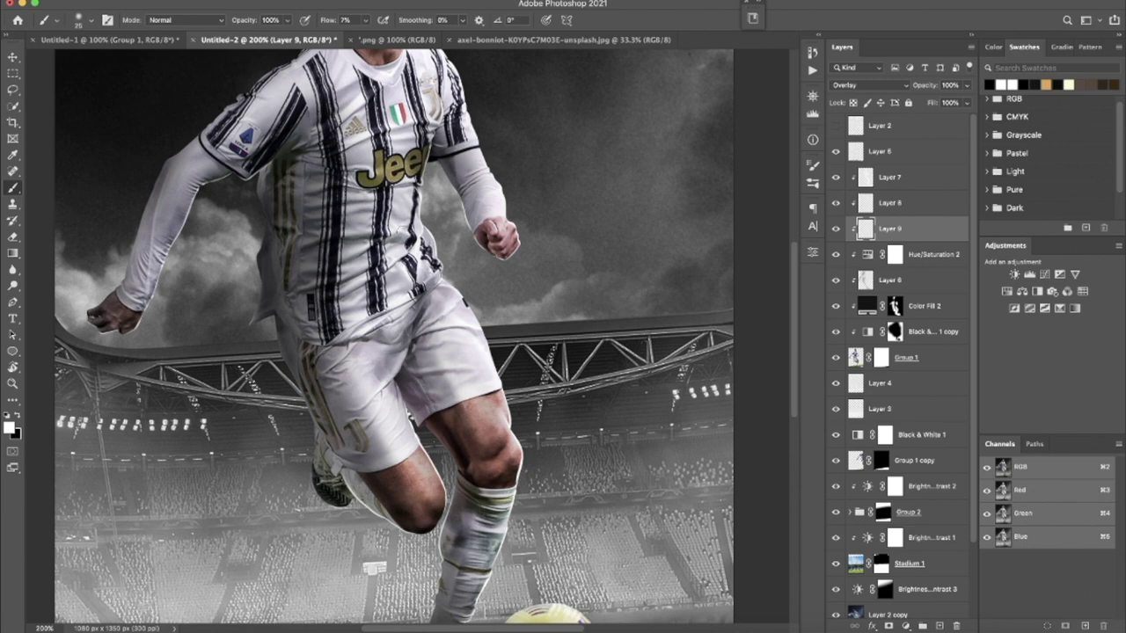
Step: Enlarge the brush to 30 and lighten the jersey around the Jeep logo and right shoulder
mouse_move(374, 200)
left_mouse_down()
mouse_move(422, 275)
mouse_move(362, 316)
mouse_move(435, 331)
mouse_move(426, 293)
left_mouse_up()
key("bracketright")
mouse_move(361, 239)
left_mouse_down()
mouse_move(411, 237)
mouse_move(449, 211)
mouse_move(539, 273)
left_mouse_up()
left_click_drag(480, 110, 482, 121)
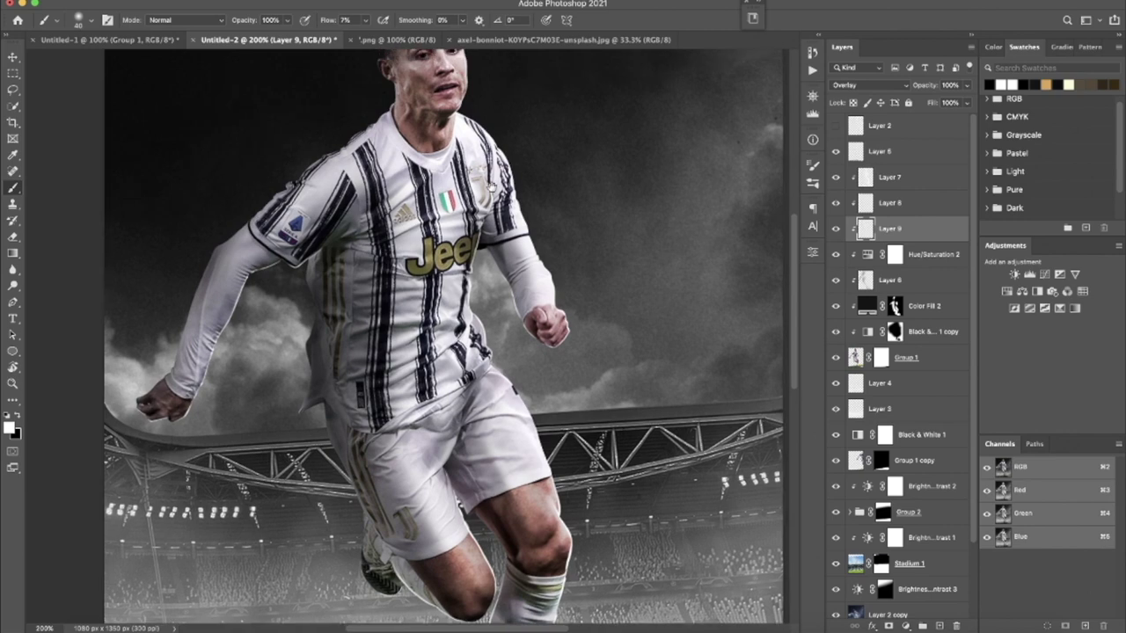
Step: Darken the neck under the chin with black and brighten the left arm with white
scroll(490, 186, "up", 5)
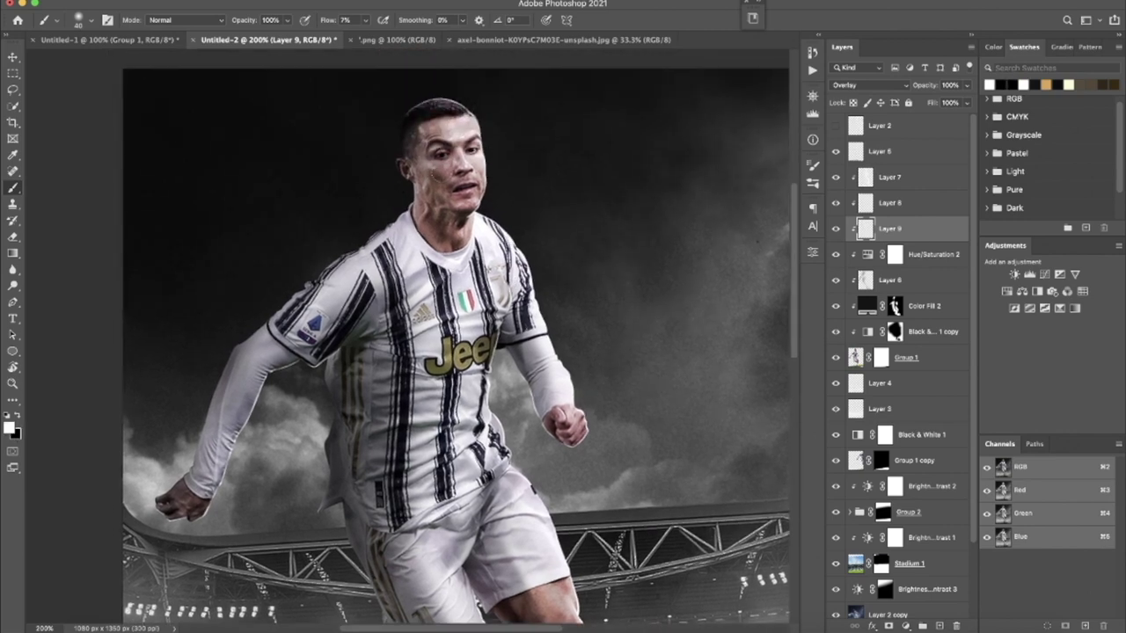
key("x")
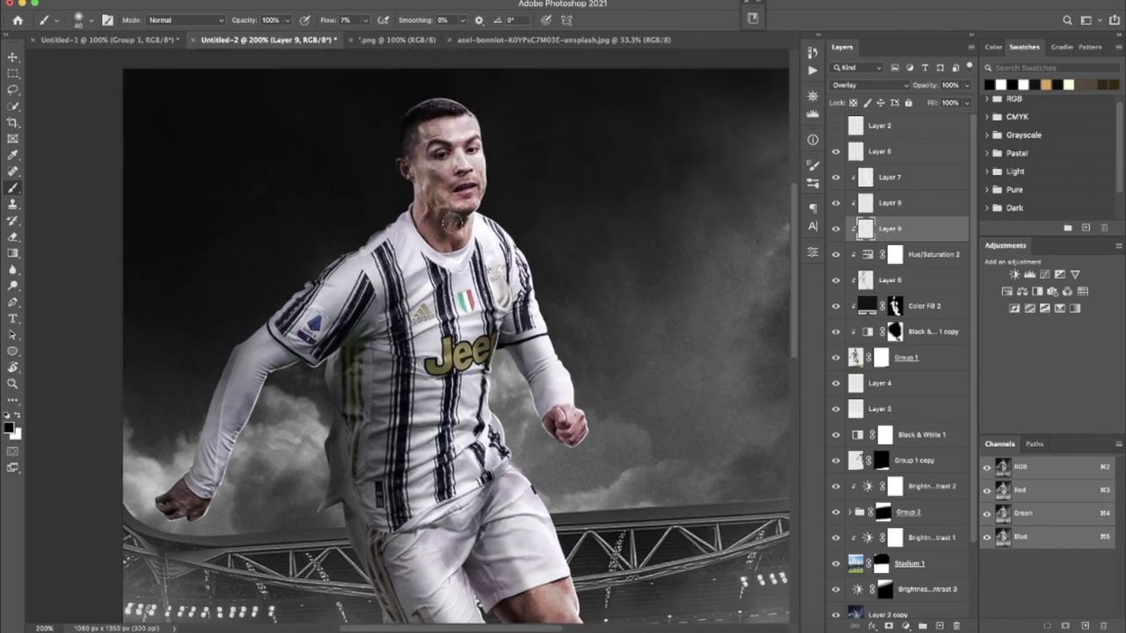
left_click_drag(454, 220, 439, 242)
key("x")
mouse_move(334, 303)
left_mouse_down()
mouse_move(231, 413)
mouse_move(197, 475)
left_mouse_up()
left_click_drag(254, 354, 280, 338)
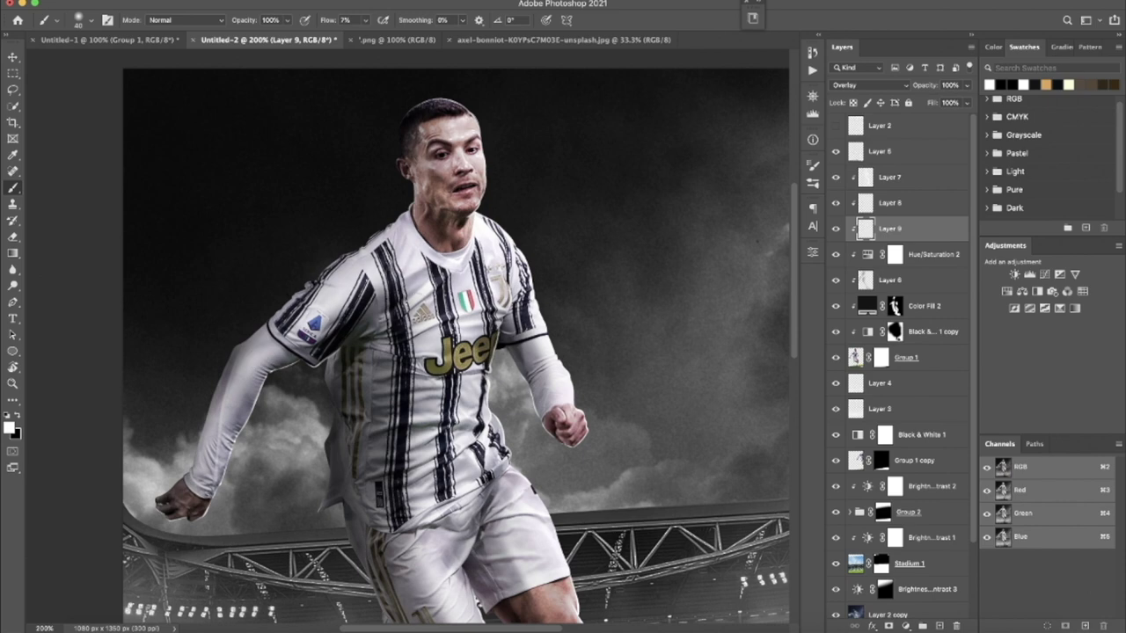
Step: Darken the jersey, waist and shorts with black overlay paint
key("x")
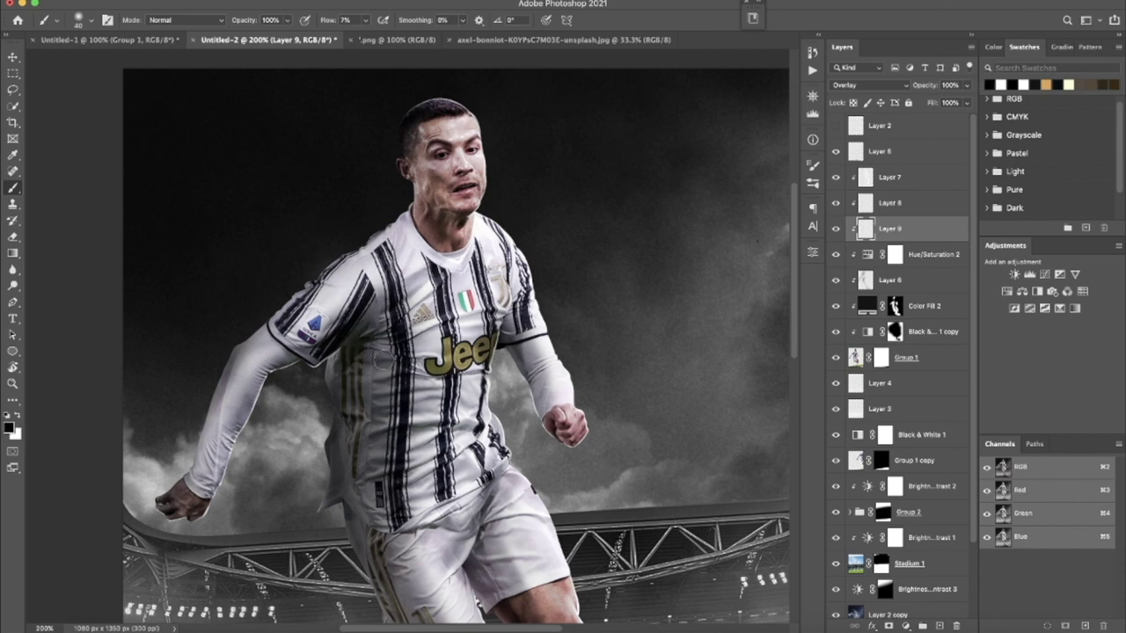
scroll(369, 358, "down", 3)
scroll(373, 338, "down", 2)
key("x")
key("x")
key("x")
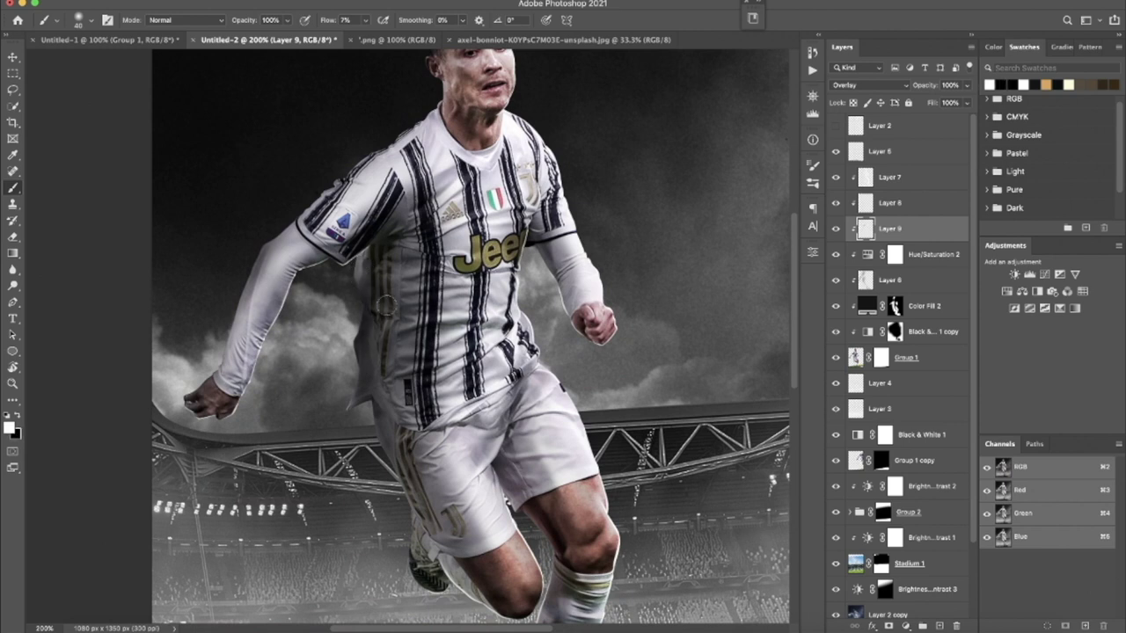
key("x")
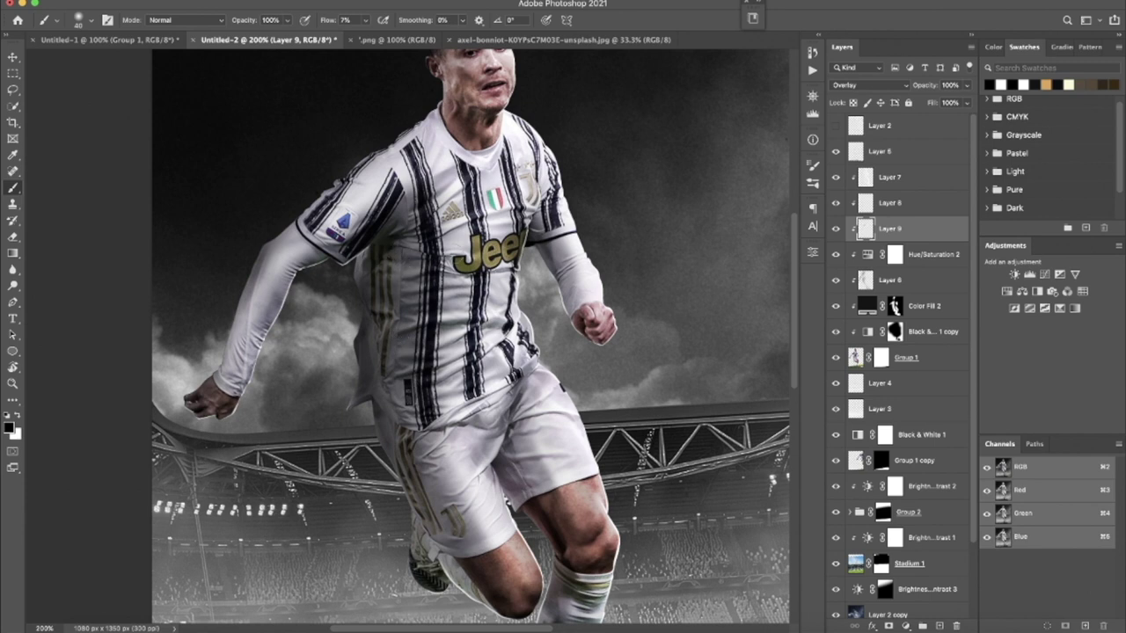
left_click_drag(400, 281, 415, 385)
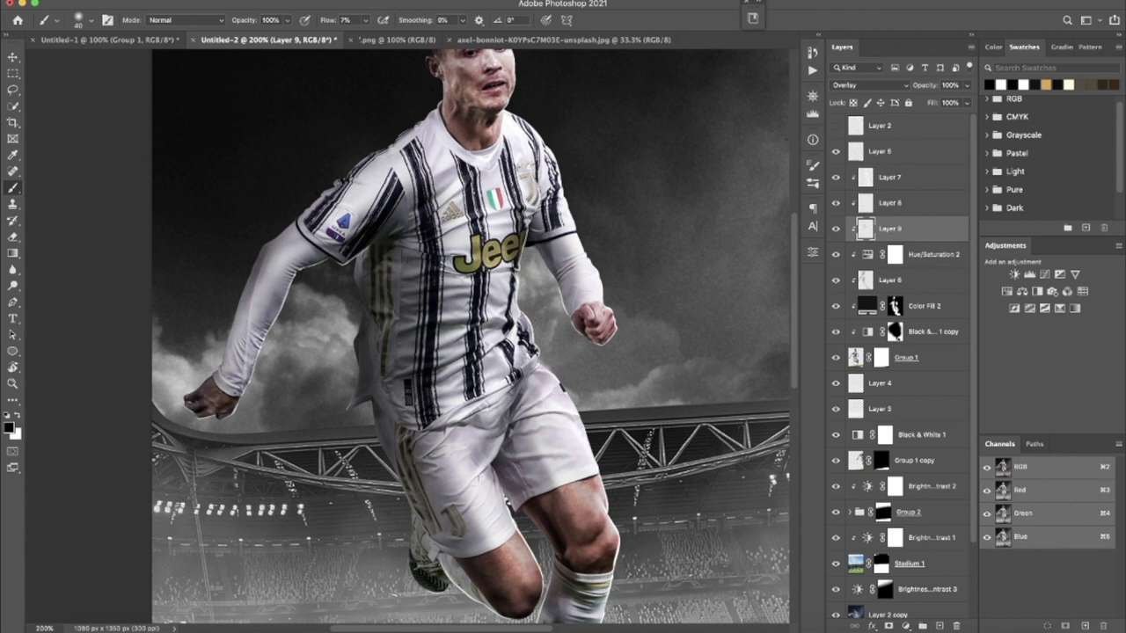
left_click_drag(501, 362, 406, 414)
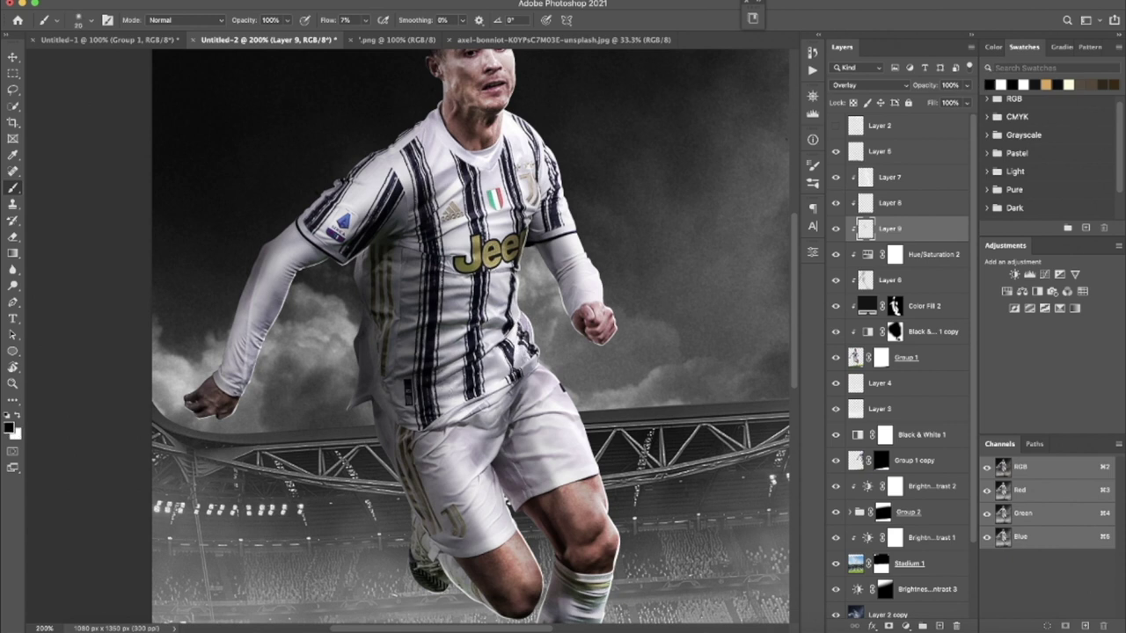
Step: Brighten the waist, shirt, shorts and thigh with white overlay paint
key("x")
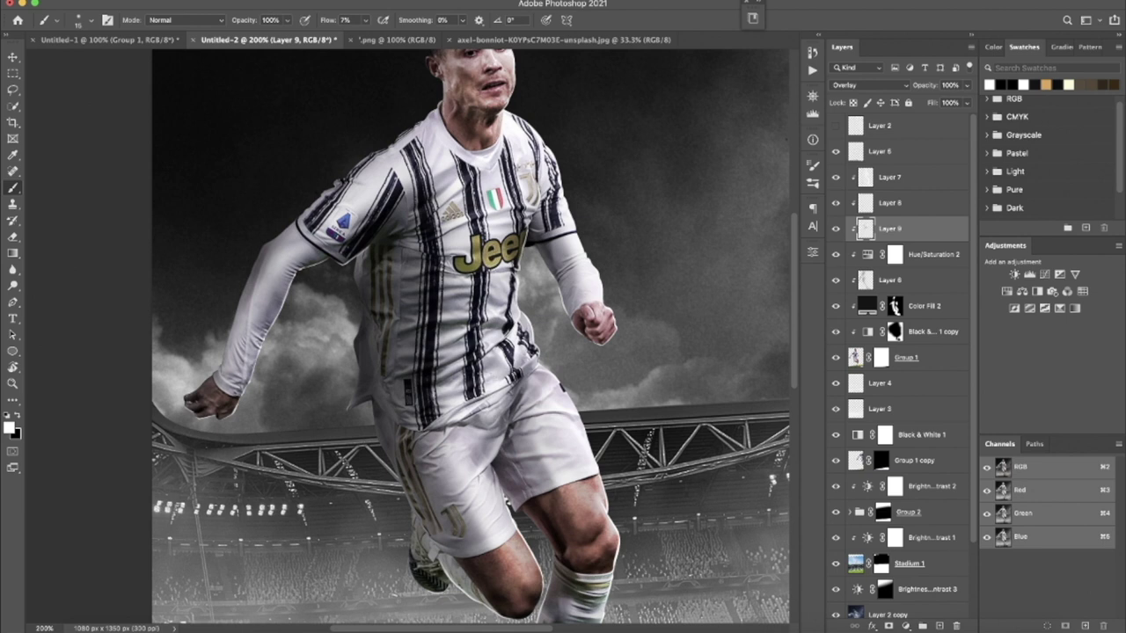
left_click_drag(498, 361, 440, 380)
left_click_drag(443, 319, 403, 329)
mouse_move(455, 293)
left_mouse_down()
mouse_move(415, 299)
mouse_move(453, 280)
left_mouse_up()
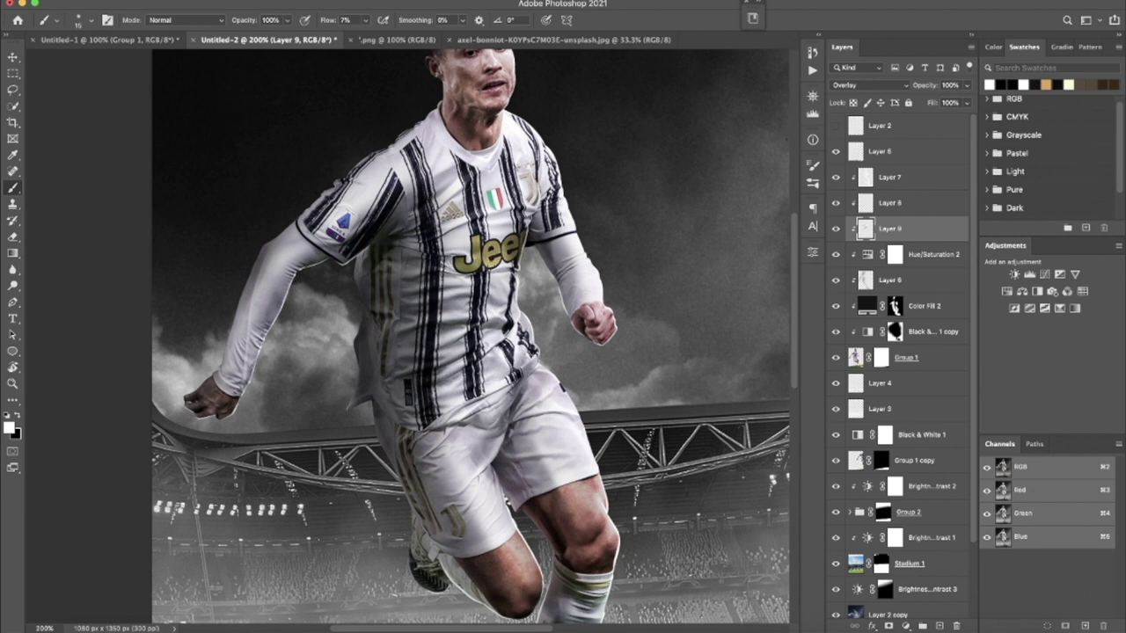
left_click_drag(556, 319, 566, 189)
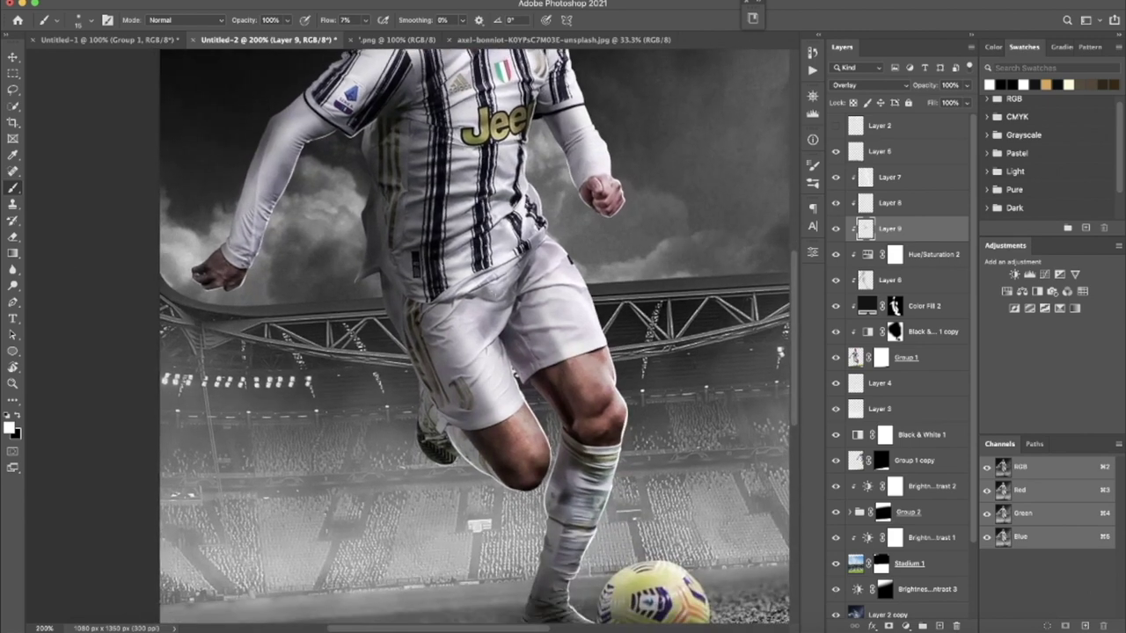
mouse_move(514, 273)
left_mouse_down()
mouse_move(492, 297)
mouse_move(488, 336)
left_mouse_up()
mouse_move(535, 254)
left_mouse_down()
mouse_move(517, 278)
mouse_move(528, 286)
left_mouse_up()
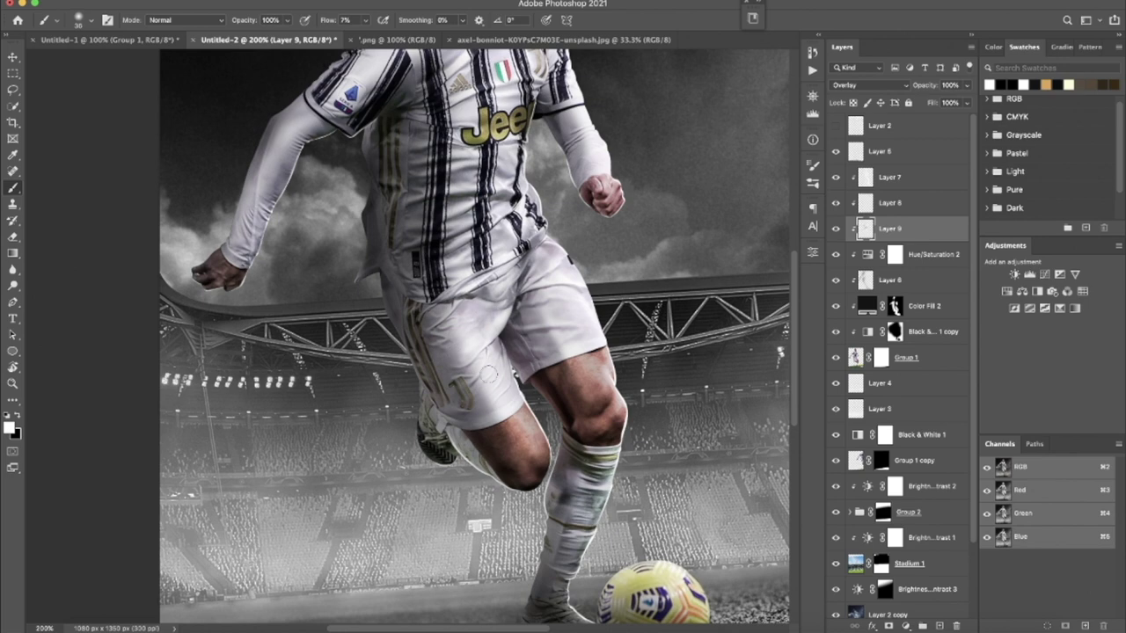
left_click_drag(466, 352, 492, 406)
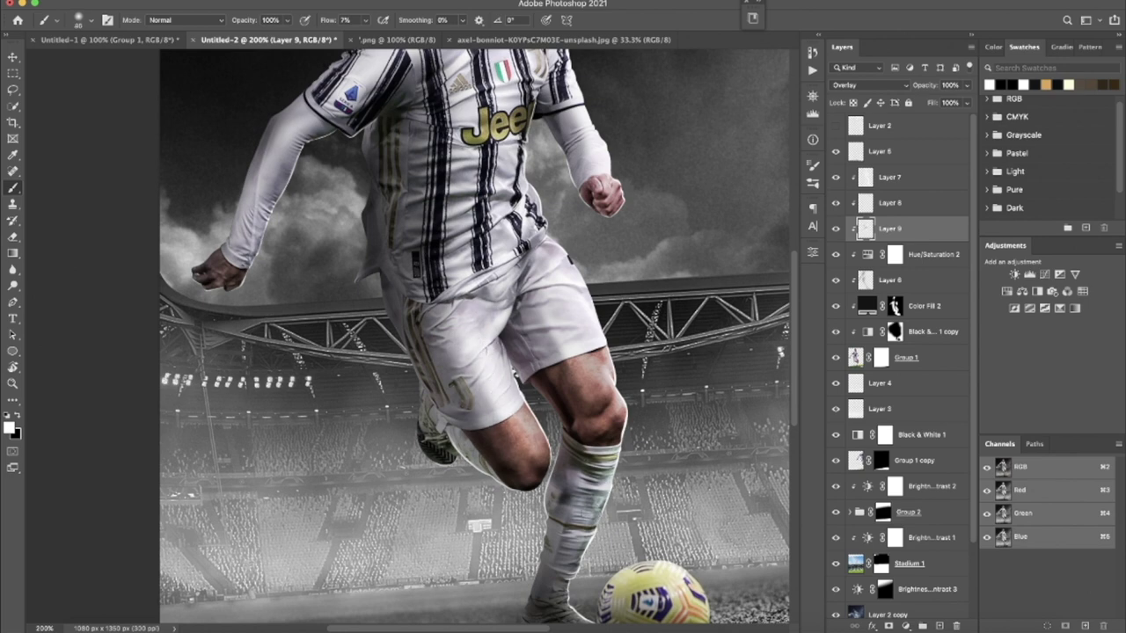
Step: Brighten the sock down the shin, then tilt the canvas view
left_click_drag(601, 463, 584, 568)
scroll(475, 339, "down", 3)
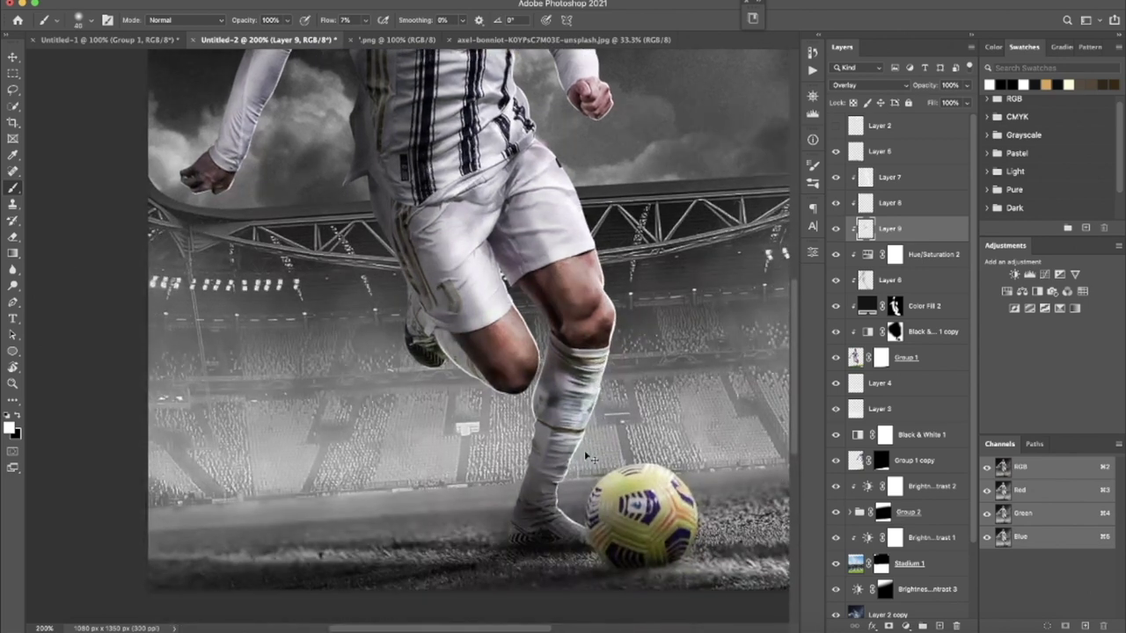
left_click_drag(589, 456, 595, 355)
scroll(628, 302, "up", 2)
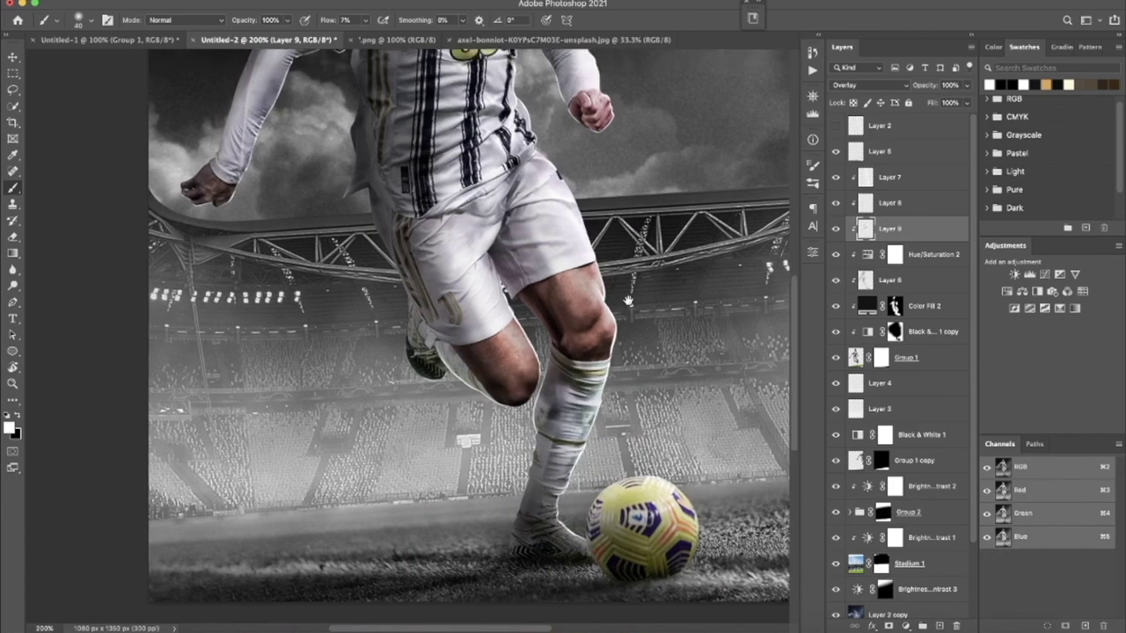
scroll(628, 302, "up", 3)
scroll(608, 359, "up", 3)
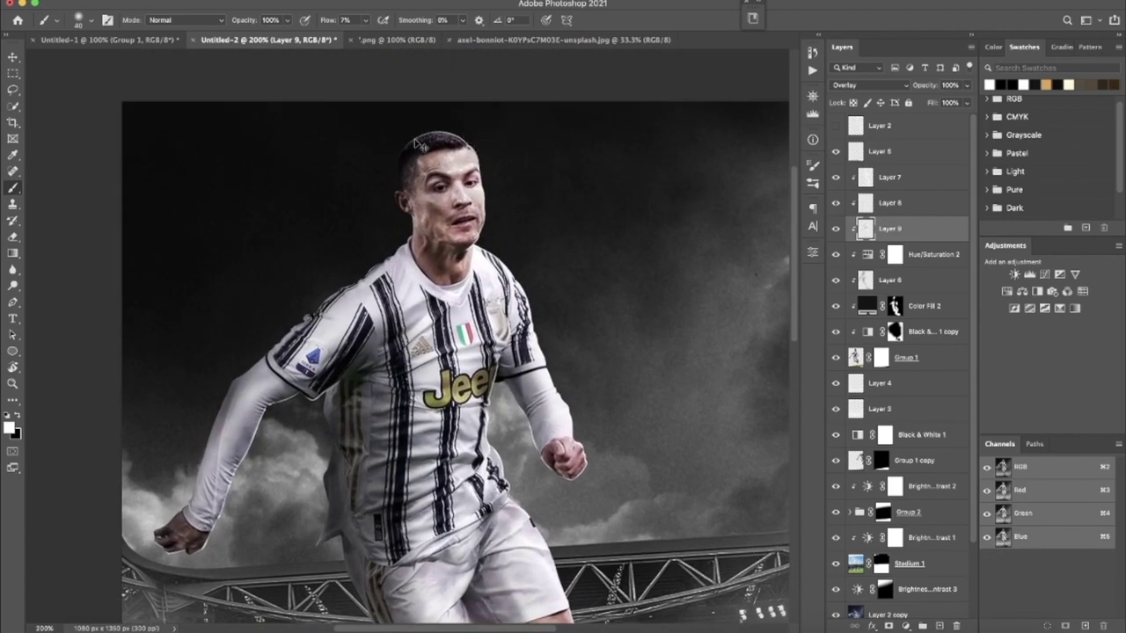
scroll(420, 146, "down", 3)
key("r")
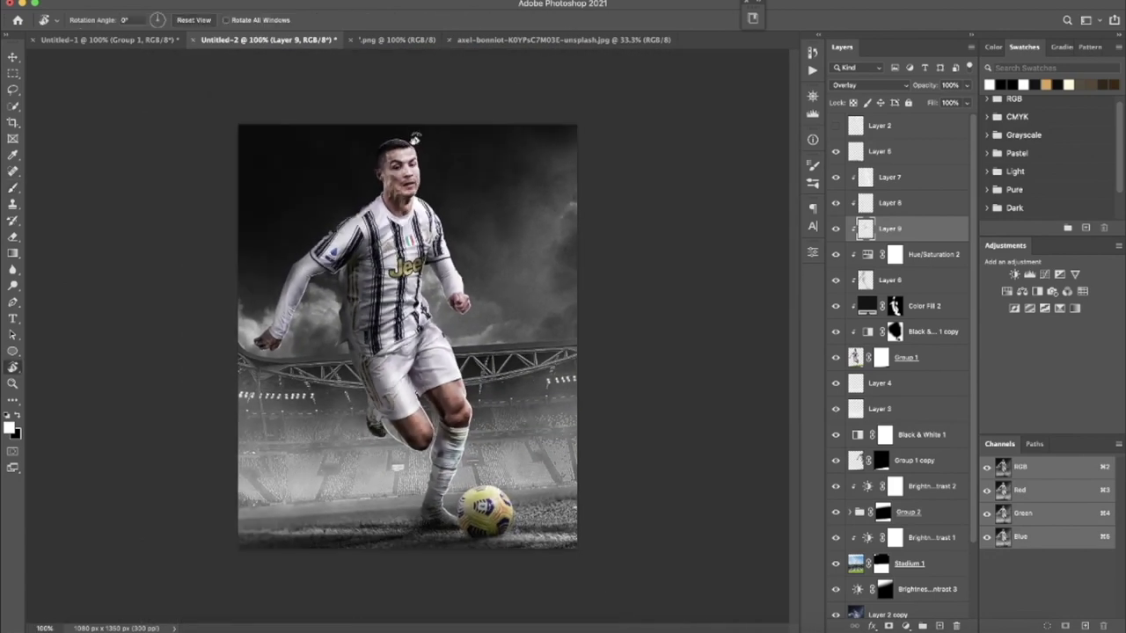
left_click_drag(431, 192, 269, 385)
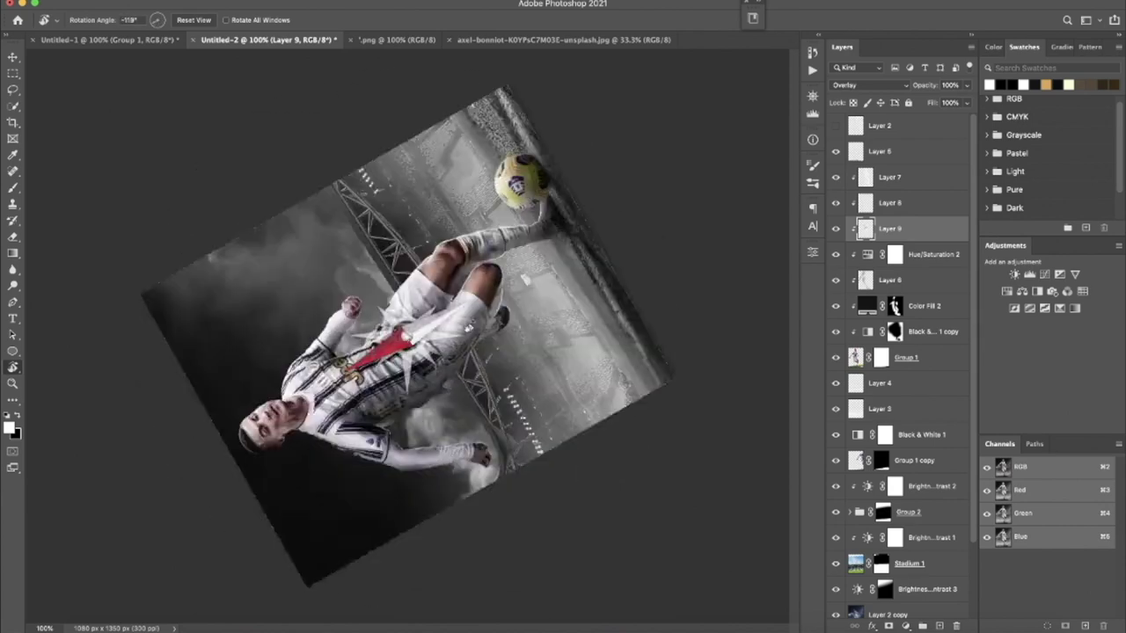
Step: Add a layer mask to Layer 7 and paint it out along the top of the head at 200%
mouse_move(469, 327)
left_mouse_down()
mouse_move(491, 337)
mouse_move(482, 305)
left_mouse_up()
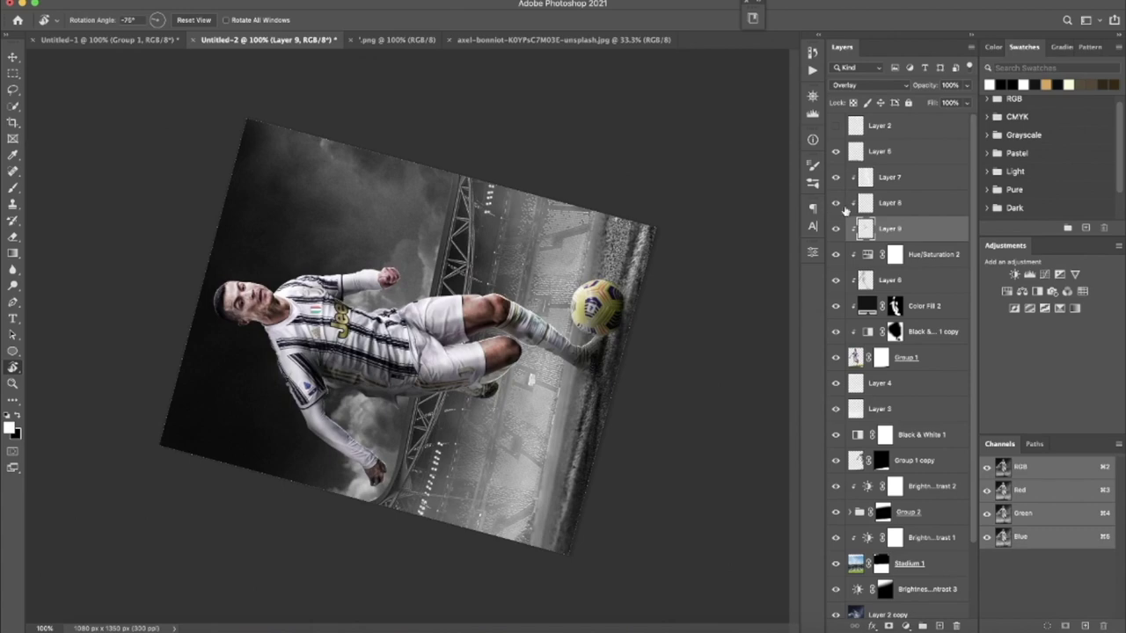
left_click(846, 185)
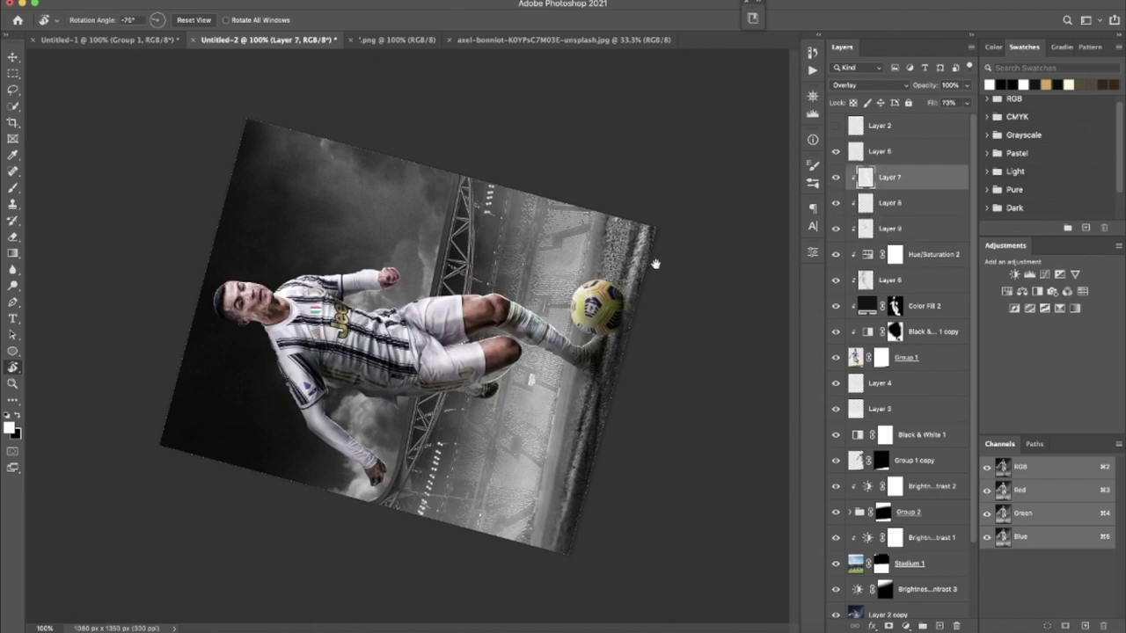
key("ctrl+plus")
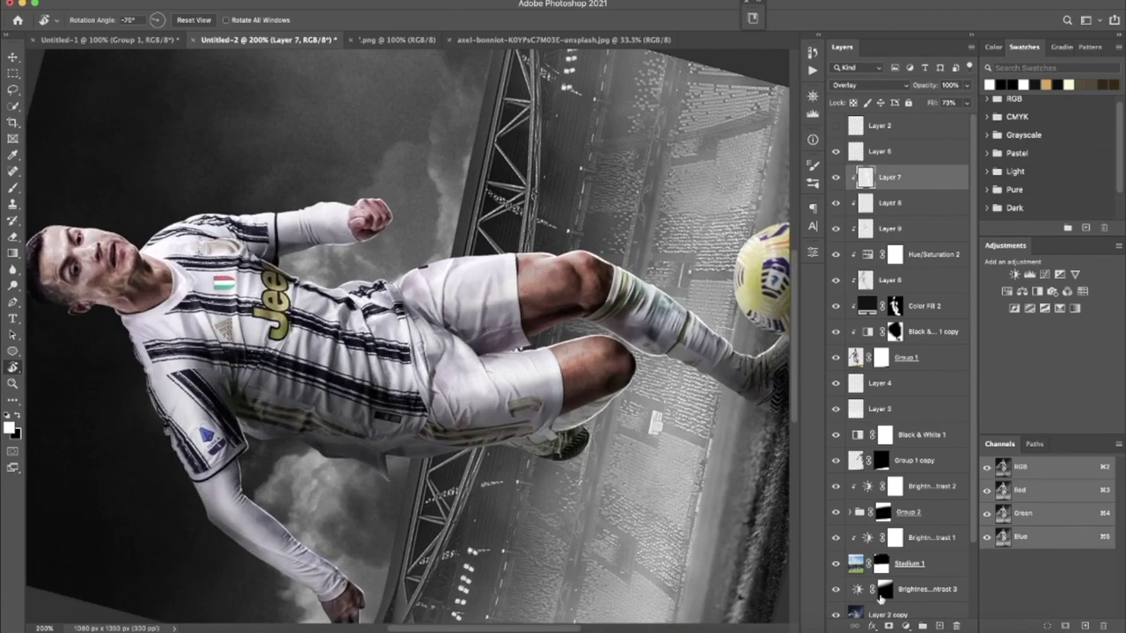
left_click(905, 625)
key("b")
right_click(363, 191)
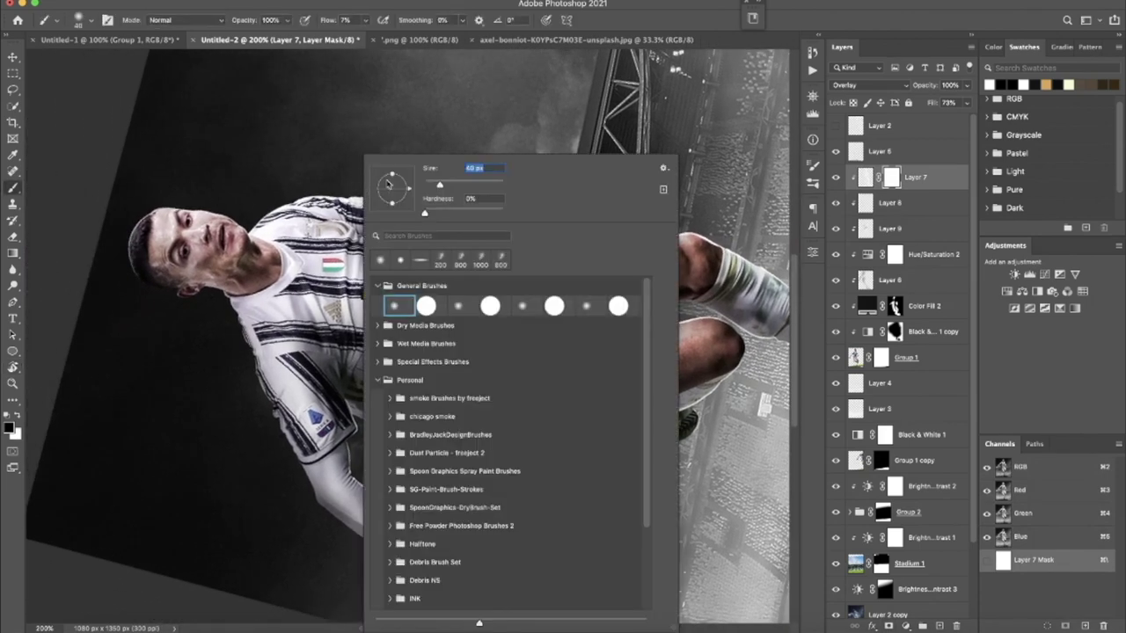
key("Escape")
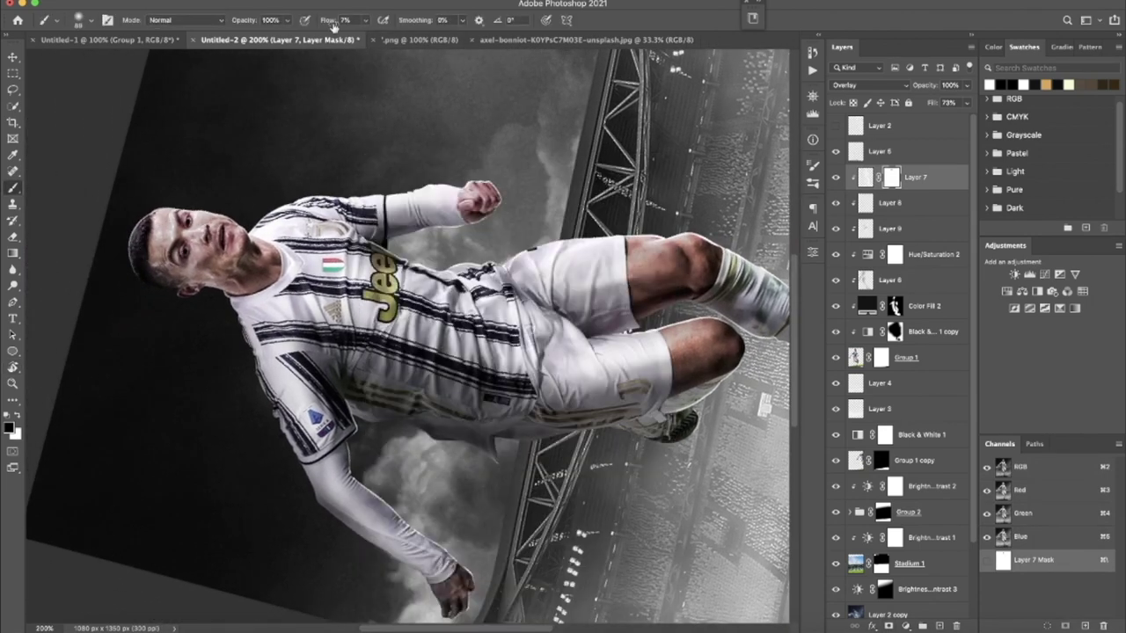
left_click_drag(146, 219, 227, 211)
Step: Compare Layer 7 hidden and shown, then fit the image and rotate the view upright
left_click(835, 177)
left_click(835, 177)
key("ctrl+1")
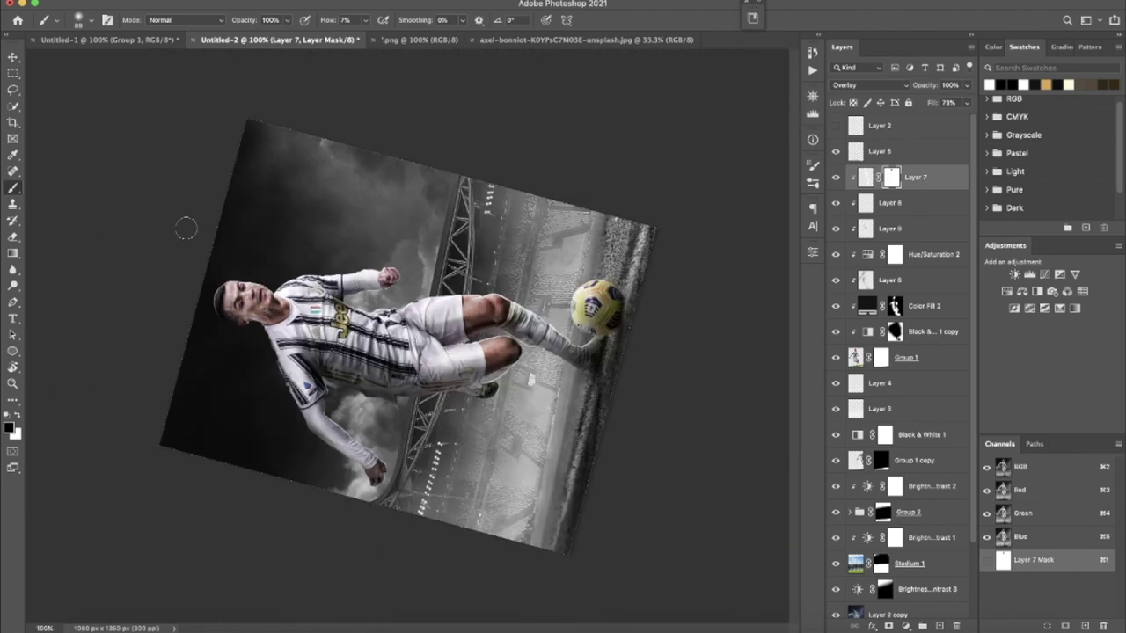
key("r")
left_click_drag(540, 261, 547, 343)
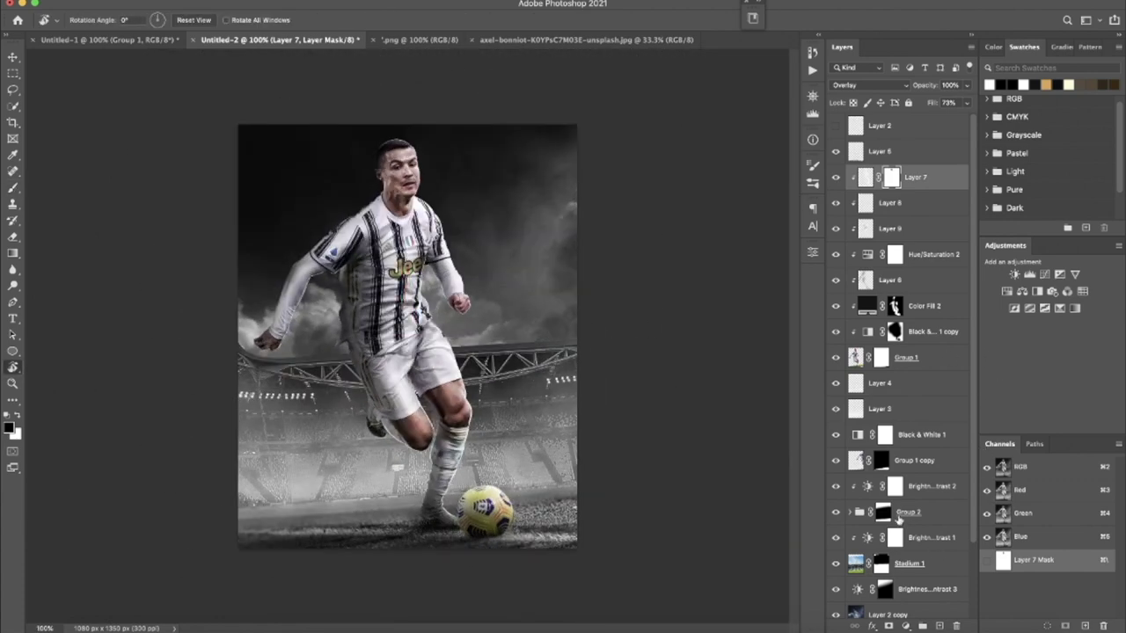
left_click(922, 522)
Step: Add Layer 10 above Brightness/Contrast 2 with a black brush at 100% flow
left_click(940, 626)
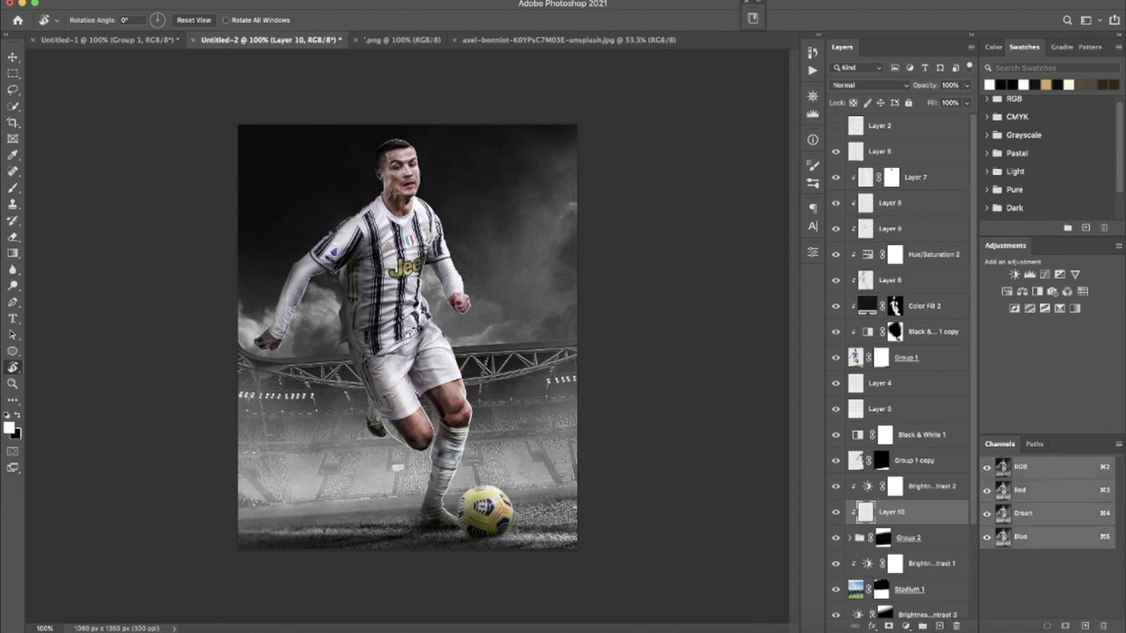
key("b")
left_click_drag(928, 511, 924, 475)
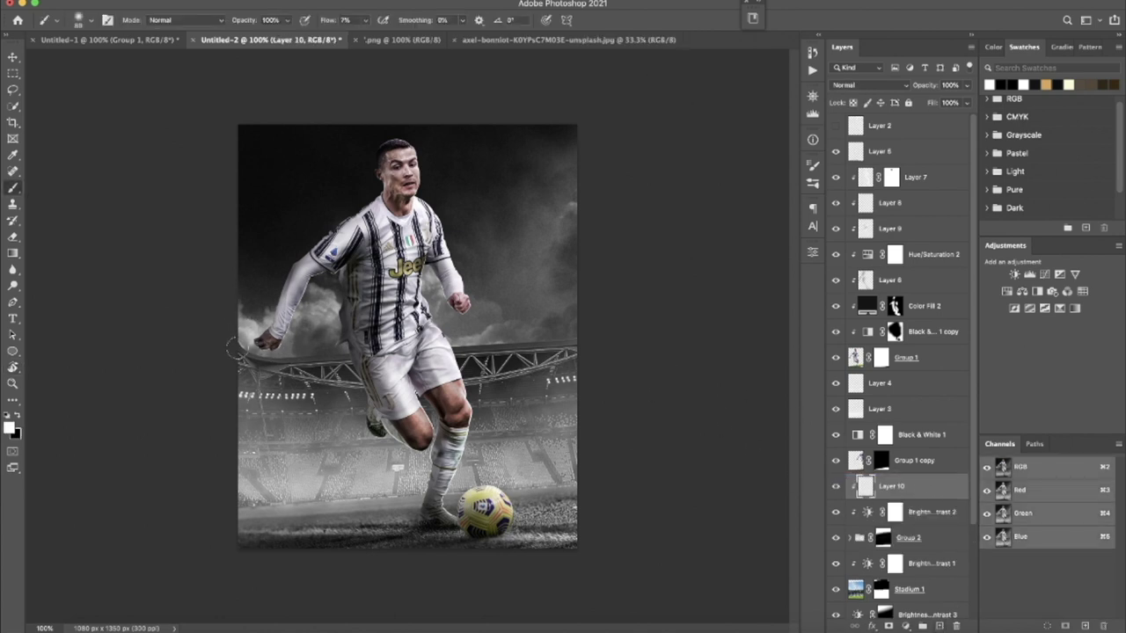
key("x")
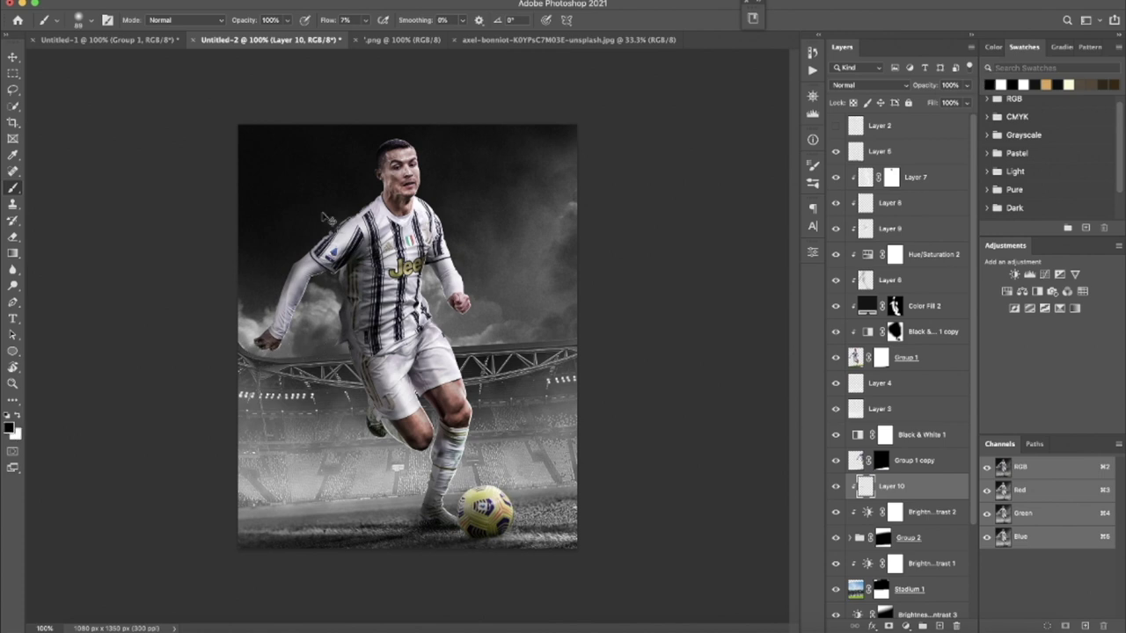
left_click_drag(328, 21, 405, 39)
left_click(836, 538)
left_click(835, 537)
Step: Add Overlay Layer 11 between Group 2 and Brightness/Contrast 1 with a white roof stroke
left_click(897, 589)
left_click(940, 625)
left_click_drag(890, 589, 890, 554)
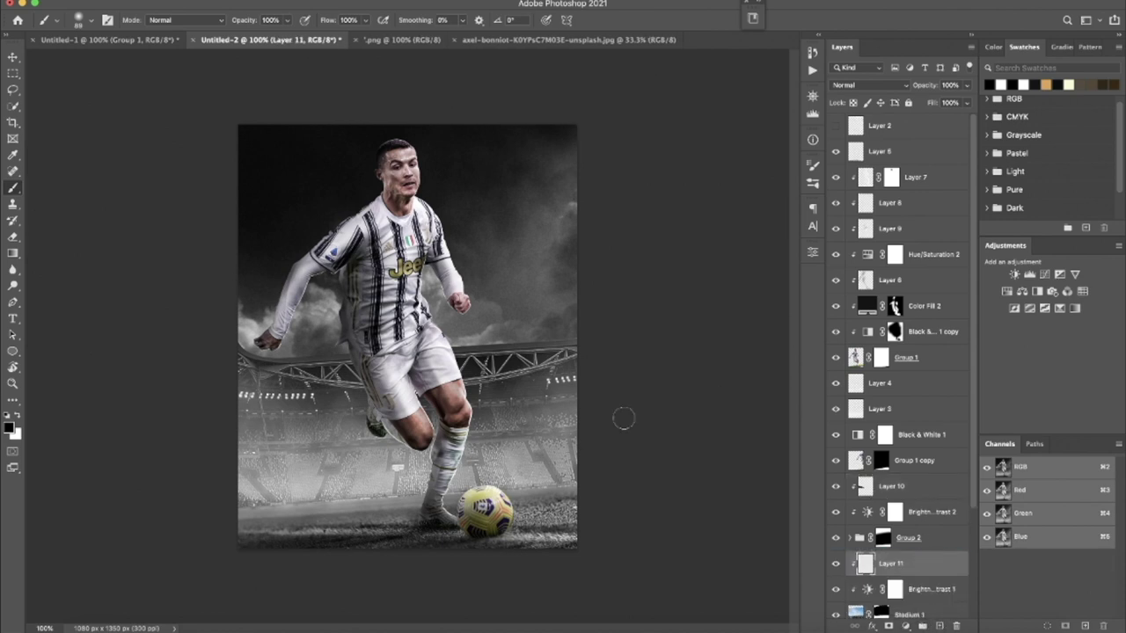
key("x")
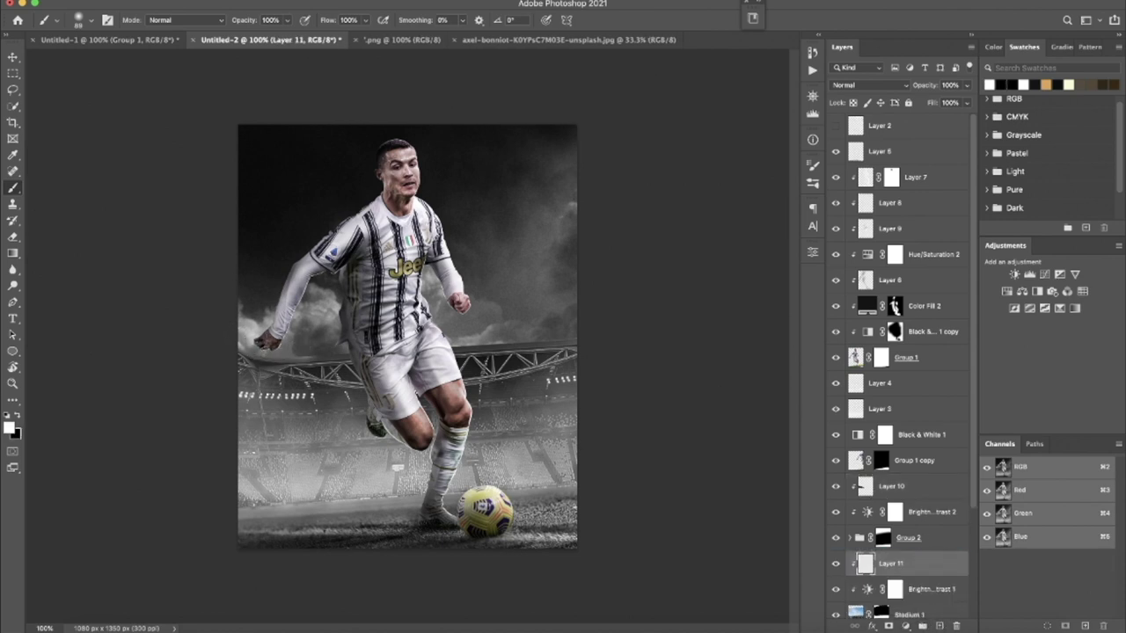
left_click_drag(256, 358, 572, 348)
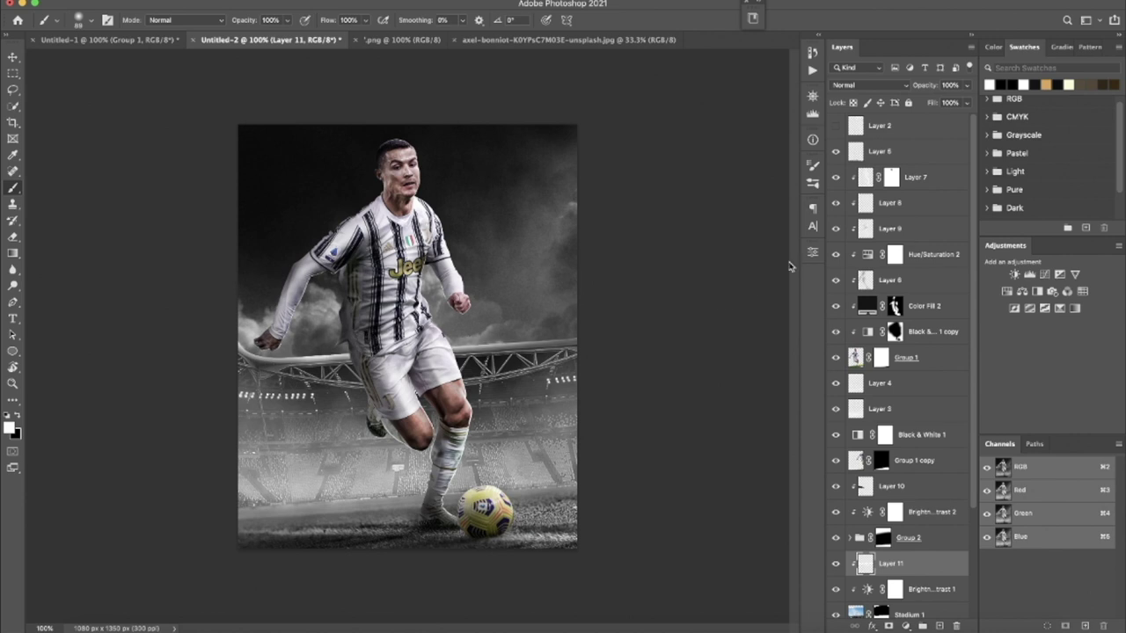
left_click(893, 85)
left_click(875, 223)
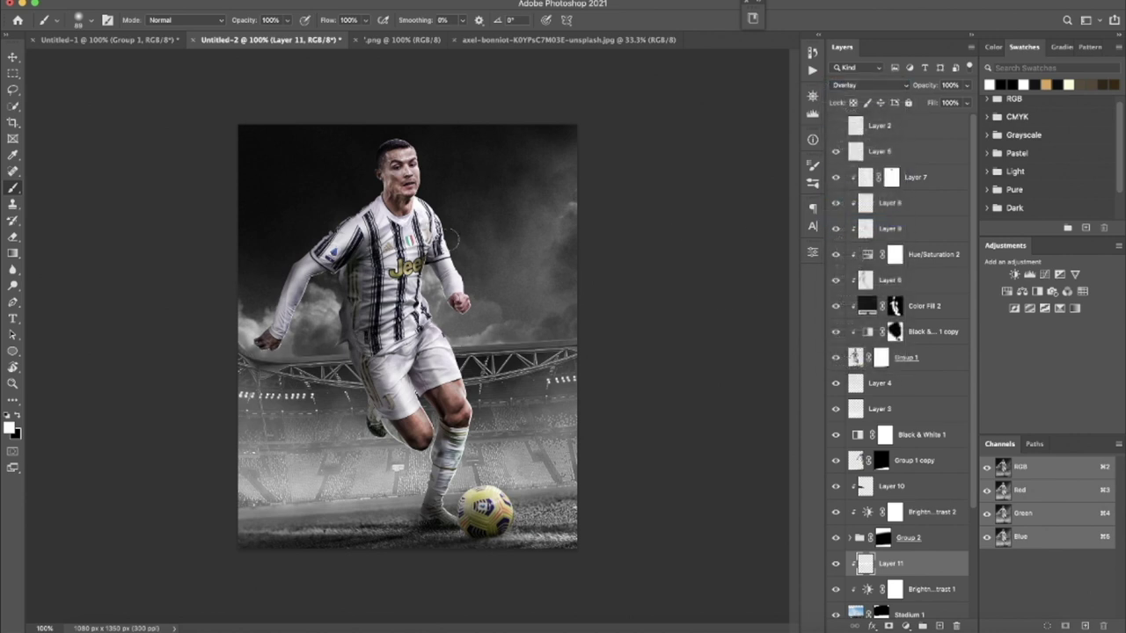
Step: Enlarge the brush to 163 px and paint soft light along the stadium roof at right
right_click(570, 201)
left_click_drag(552, 184, 568, 184)
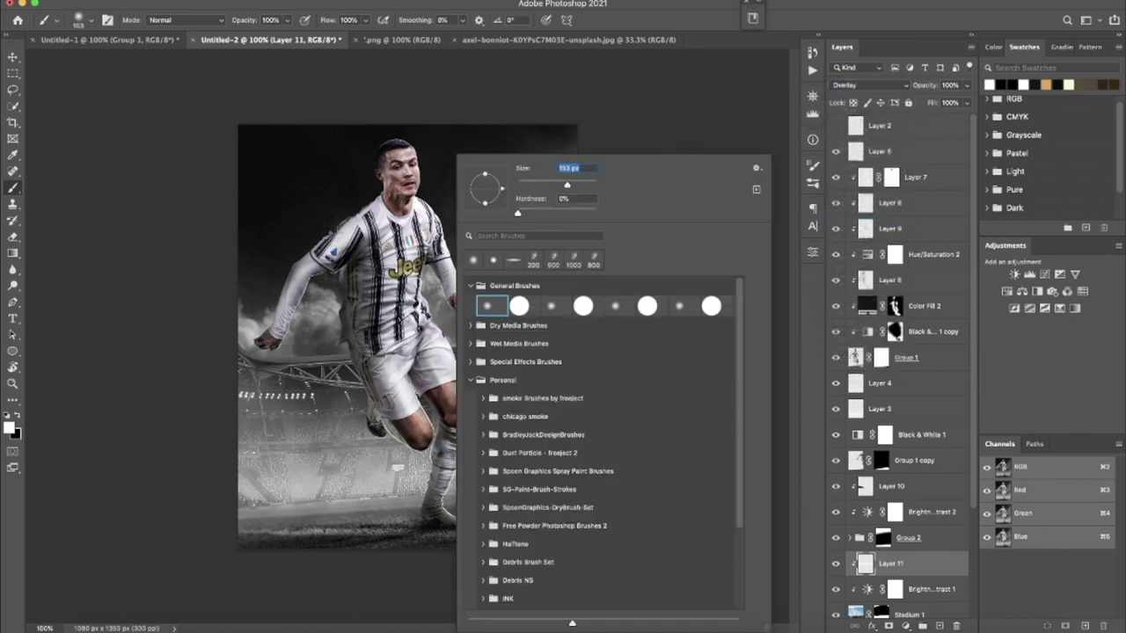
key("Return")
mouse_move(473, 324)
left_mouse_down()
mouse_move(580, 345)
mouse_move(573, 356)
left_mouse_up()
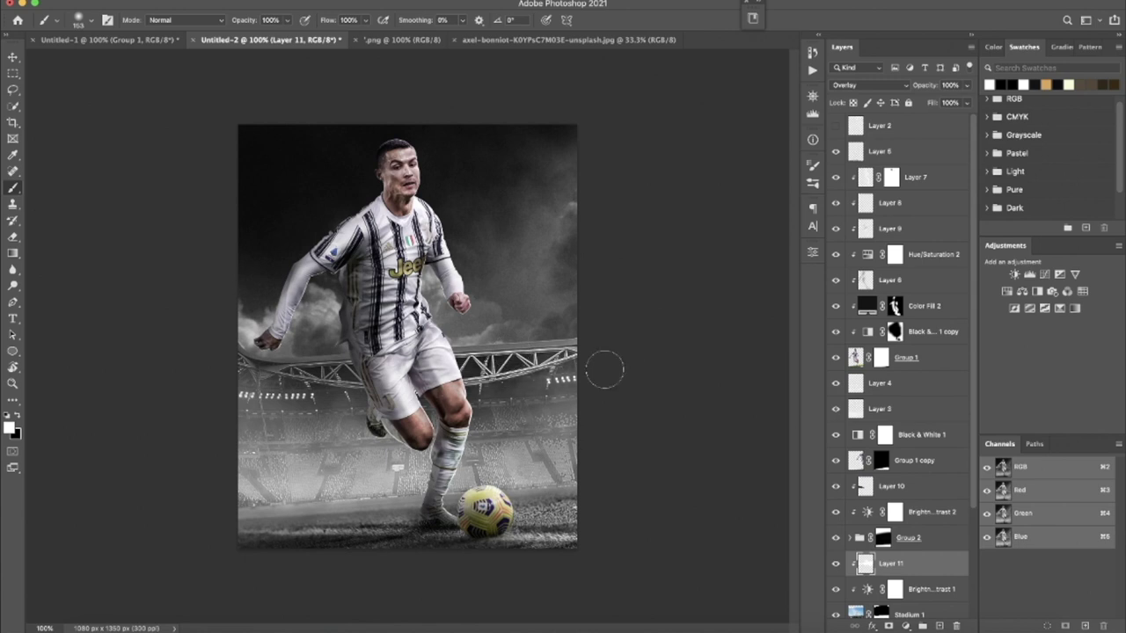
right_click(540, 197)
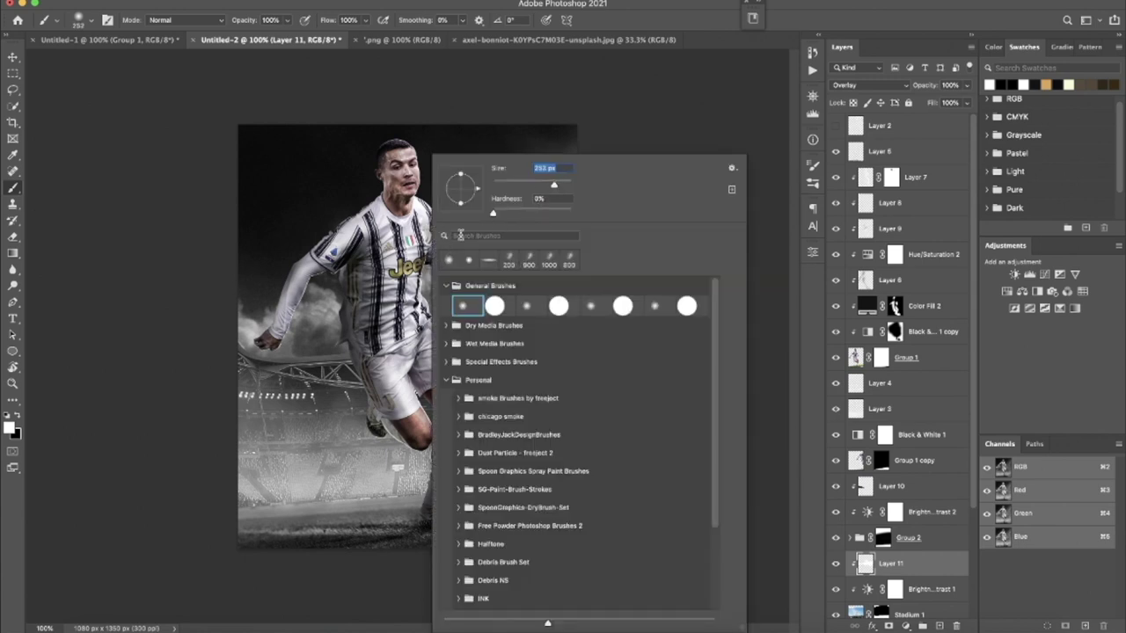
key("Return")
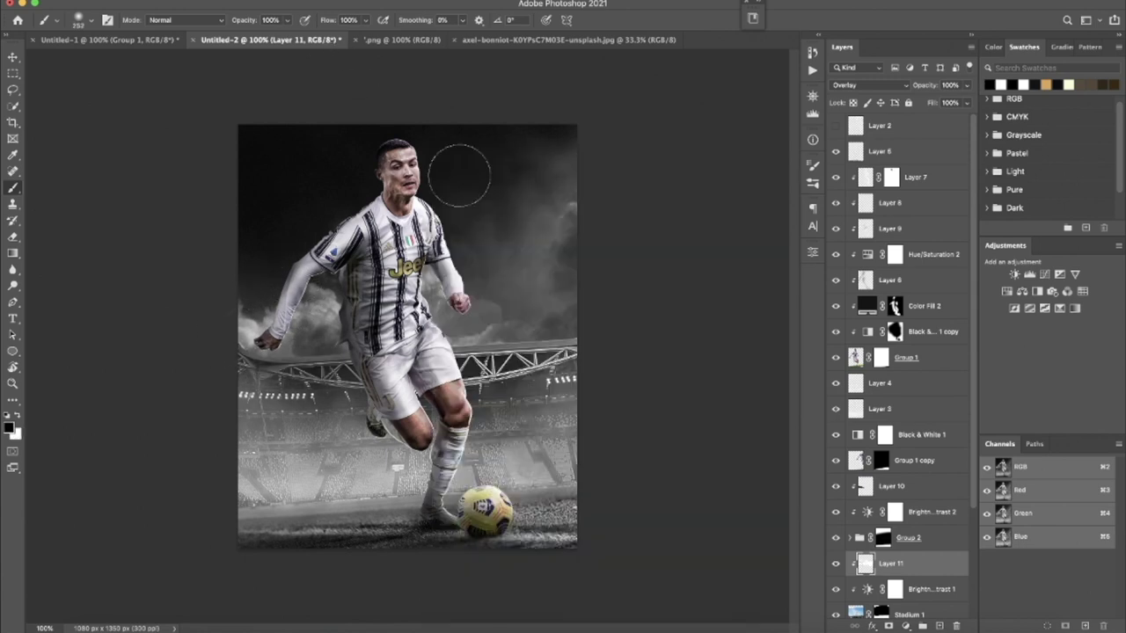
Step: Switch to the Eraser at 130 px and select the Brightness/Contrast 1 mask
key("e")
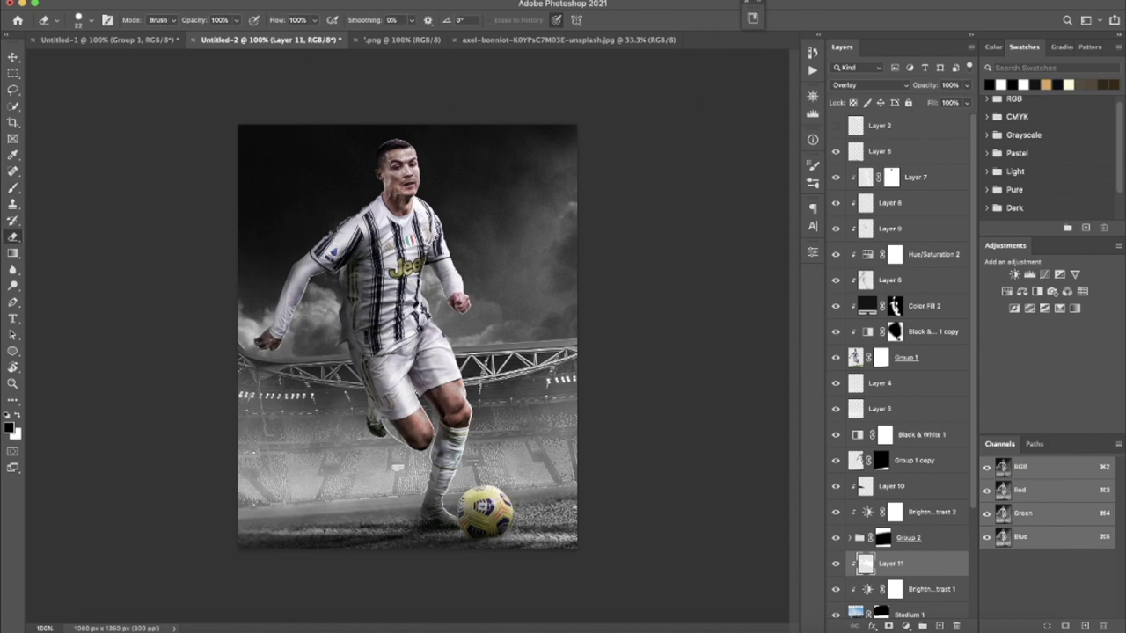
right_click(553, 219)
left_click_drag(642, 195, 668, 197)
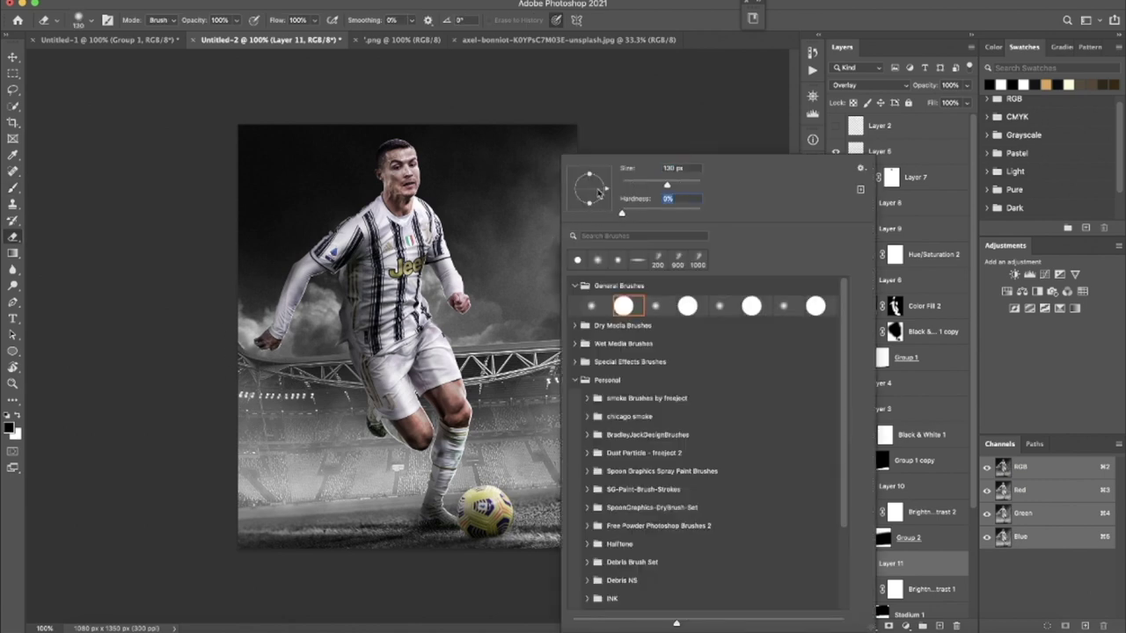
key("Return")
left_click(936, 589)
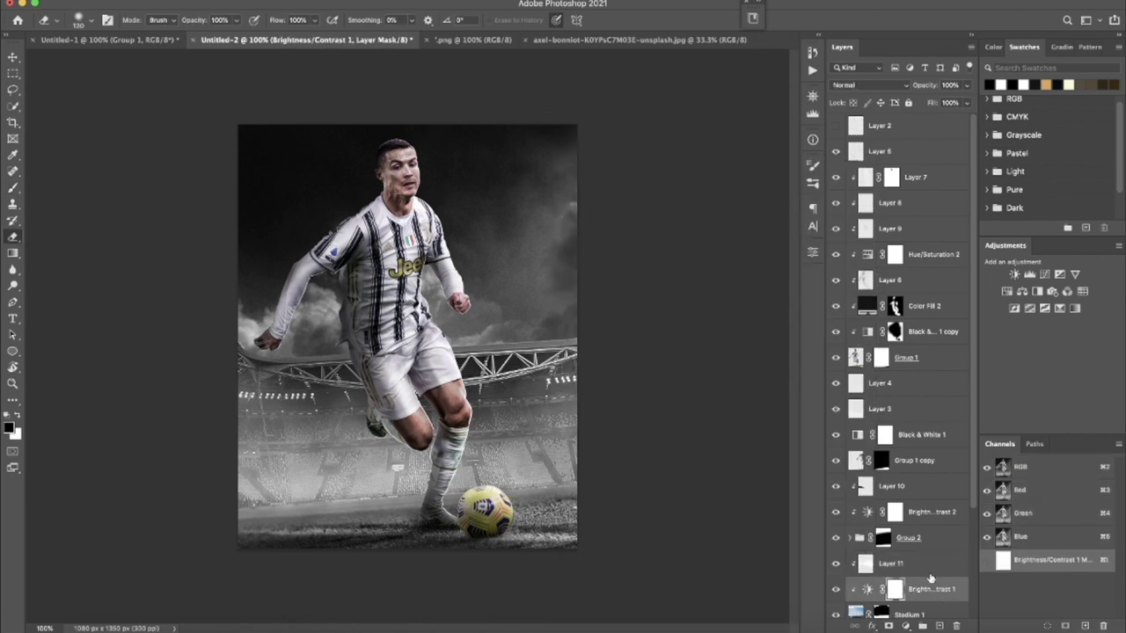
Step: Add a new Layer 12 set to Overlay blending
key("b")
left_click(939, 625)
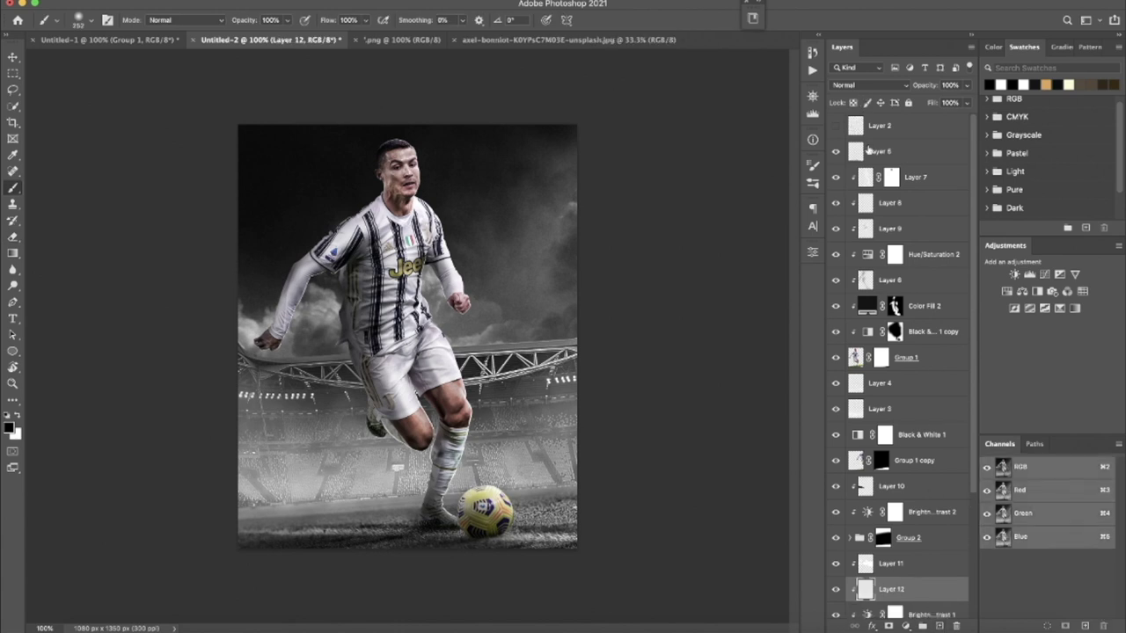
left_click(871, 86)
left_click(862, 218)
Step: Set the brush flow to 20% for soft light painting
right_click(308, 235)
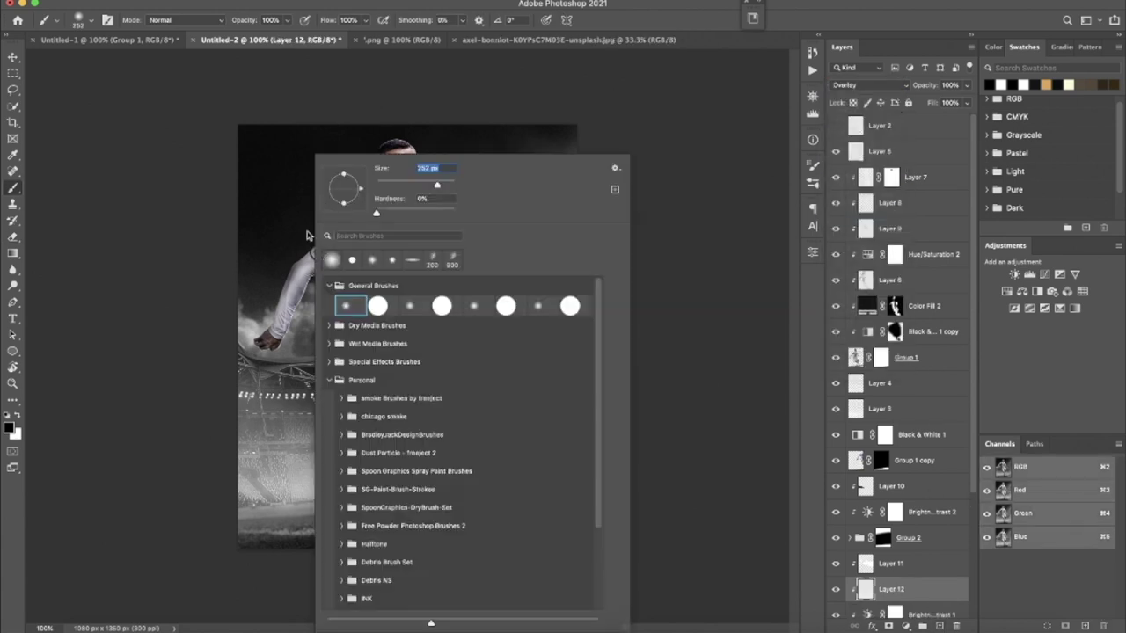
type("220")
key("Return")
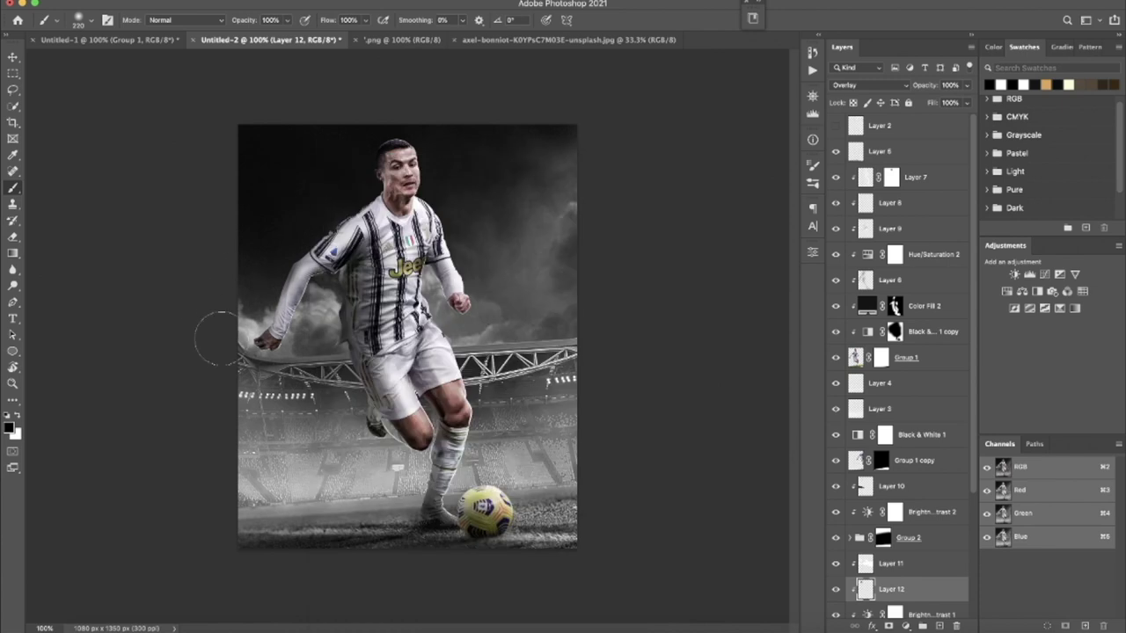
left_click_drag(327, 20, 306, 24)
type("1")
key("Return")
left_click_drag(327, 19, 344, 21)
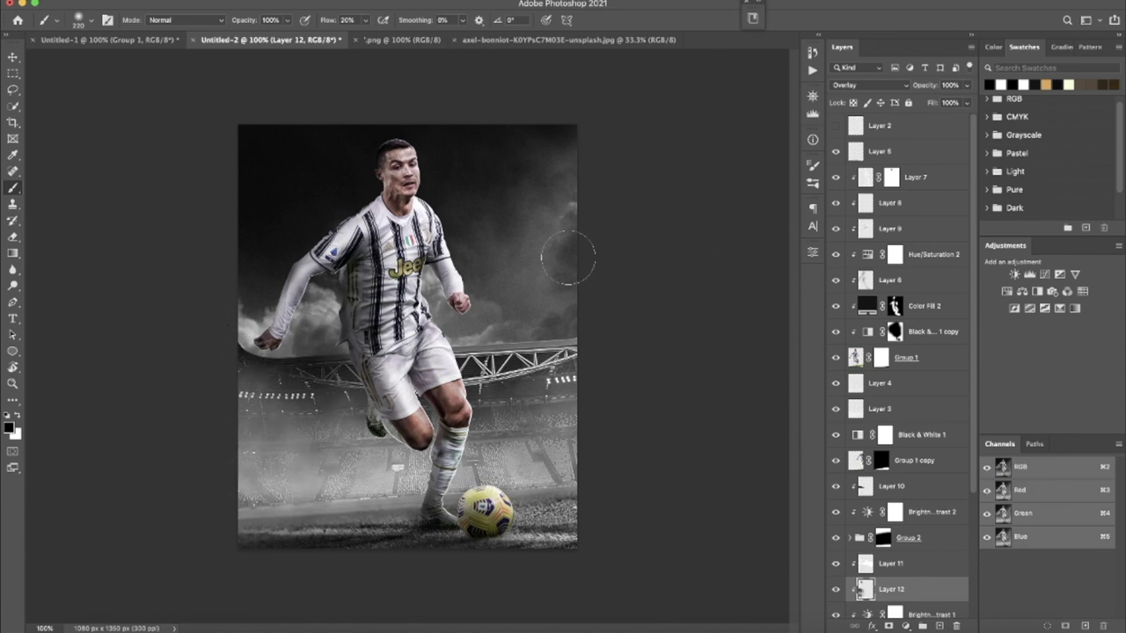
Step: Fade Layer 12 to about 19% opacity
left_click_drag(923, 85, 833, 93)
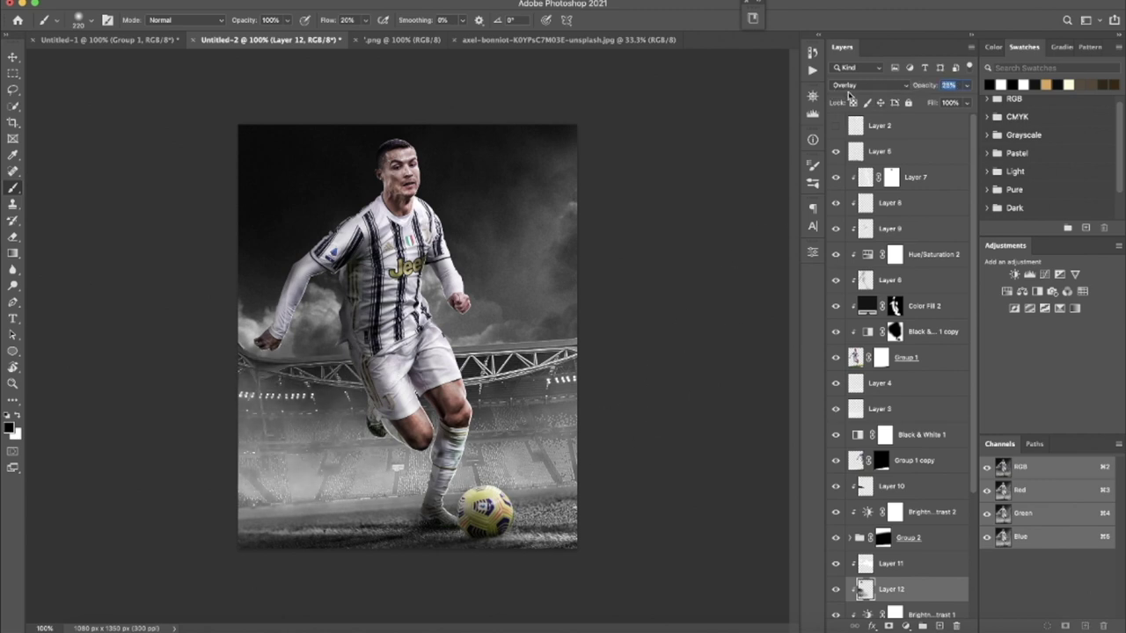
left_click_drag(843, 97, 844, 97)
left_click_drag(973, 439, 975, 564)
left_click(933, 497)
left_click(930, 511)
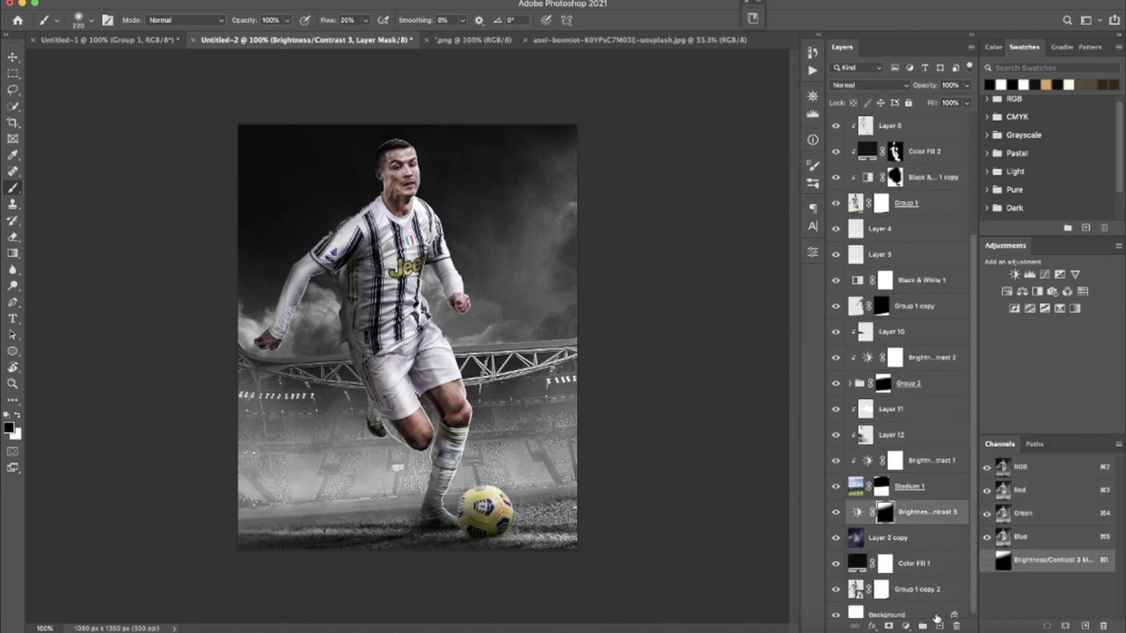
Step: Add Layer 13 above Brightness/Contrast 3 with a 1400 px soft brush, checking the view rotated
left_click(939, 626)
right_click(585, 360)
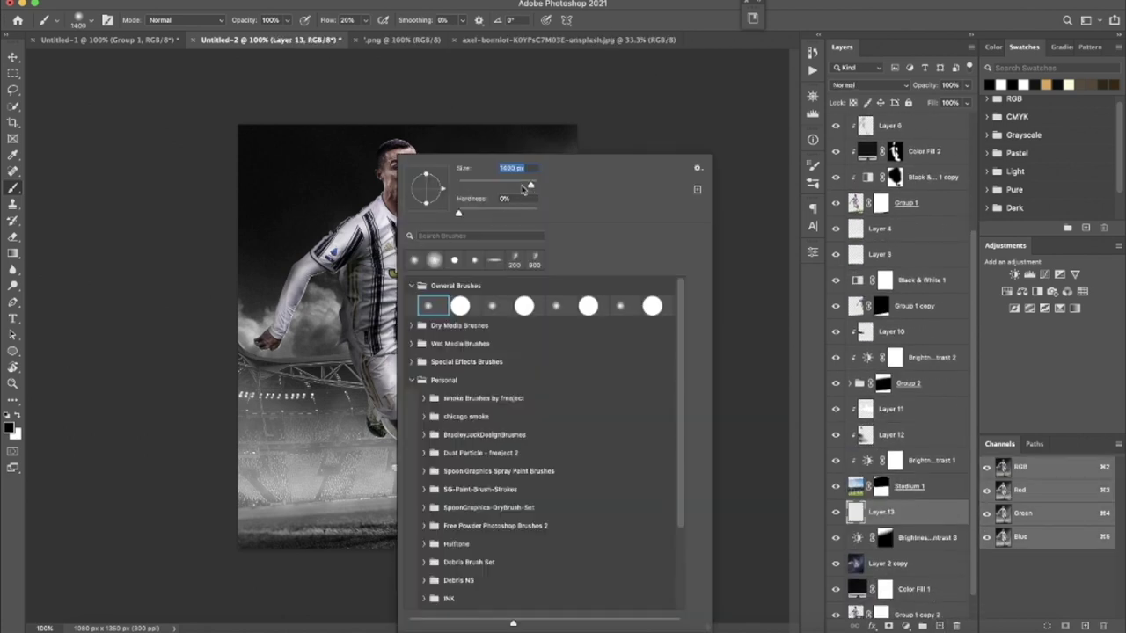
key("Return")
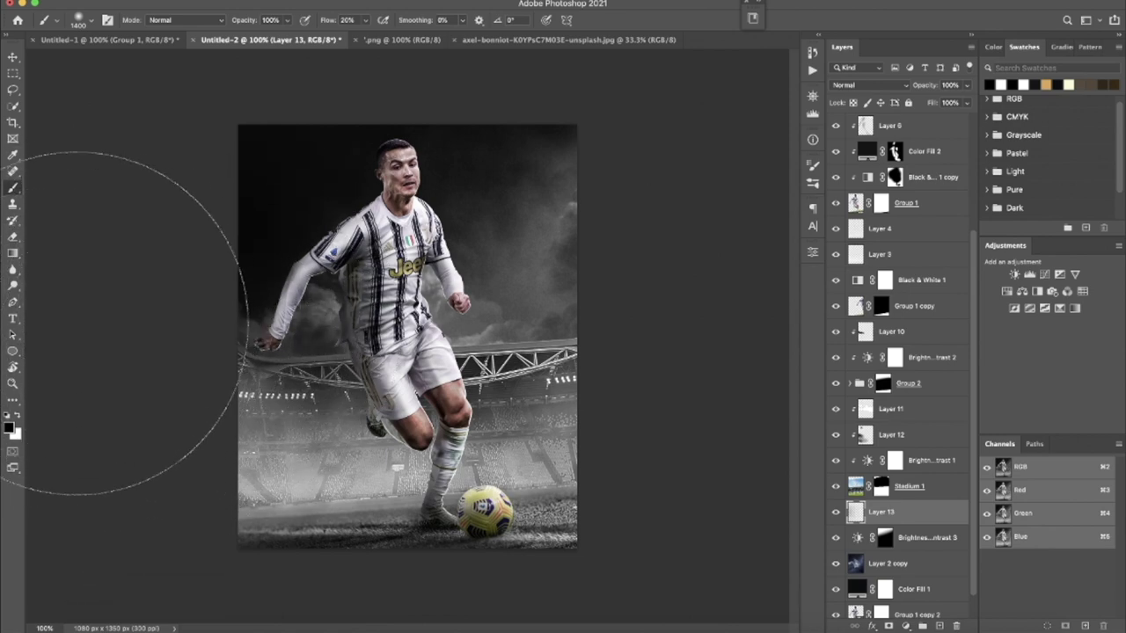
key("r")
left_click_drag(435, 249, 445, 310)
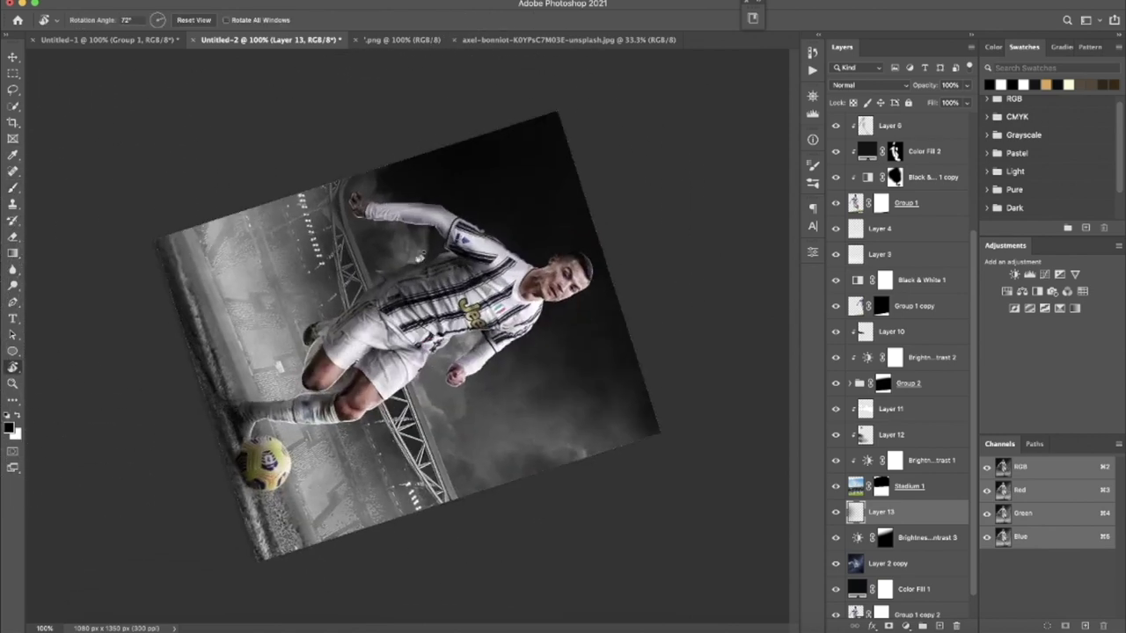
key("Escape")
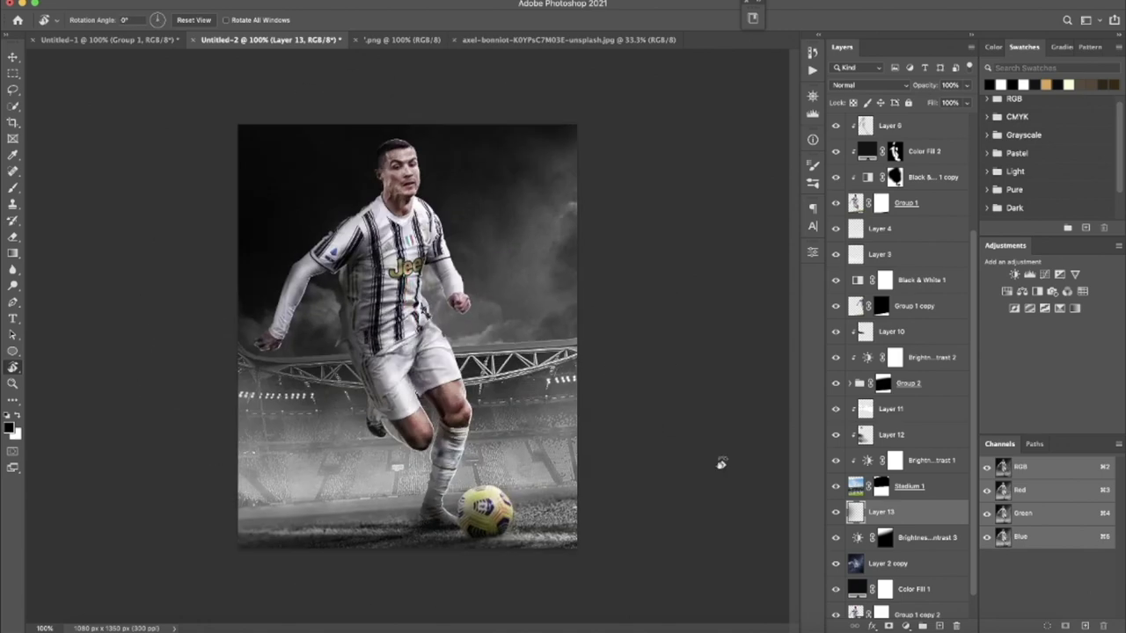
Step: Fade Layer 13 to about 31% opacity, toggling layers to compare
left_click(833, 517)
left_click(833, 519)
mouse_move(926, 86)
left_mouse_down()
mouse_move(862, 91)
mouse_move(871, 90)
left_mouse_up()
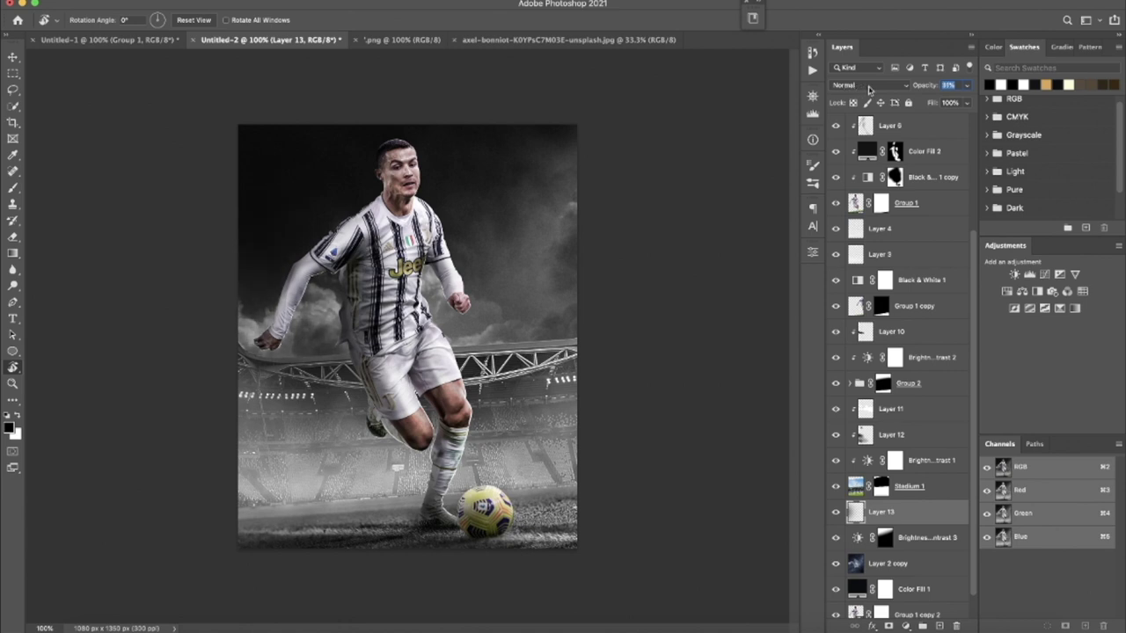
left_click(836, 151)
left_click(835, 151)
left_click(835, 126)
left_click(835, 126)
left_click(869, 130)
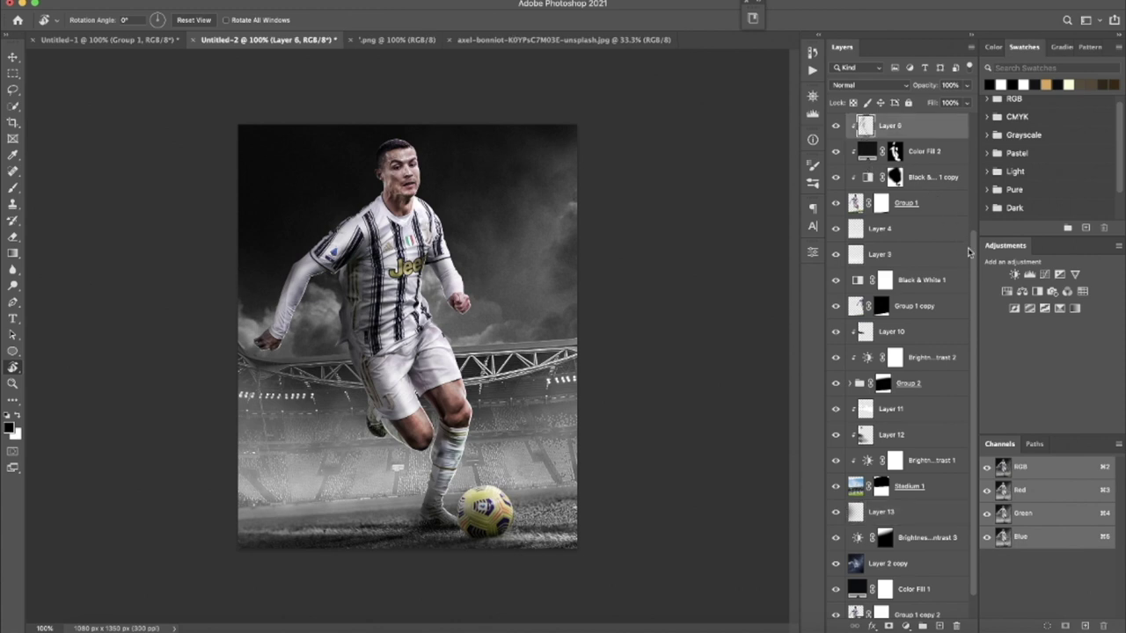
Step: Move Hue/Saturation 2 beneath Layer 6 in the layer stack
left_click_drag(968, 252, 962, 252)
scroll(943, 223, "up", 2)
scroll(943, 223, "up", 2)
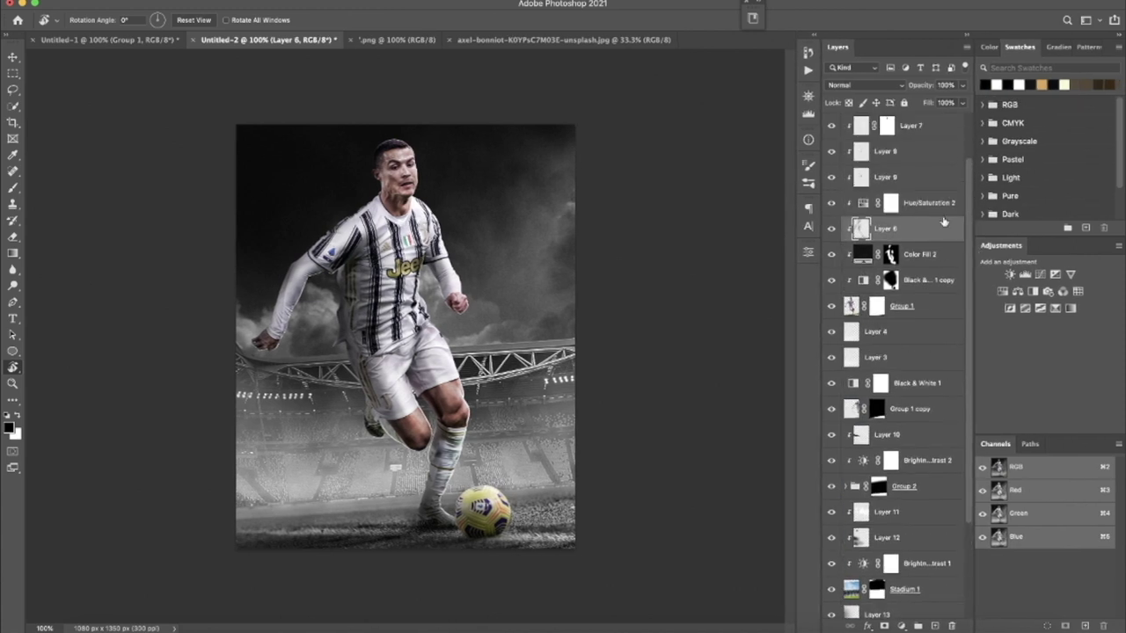
left_click_drag(938, 206, 871, 248)
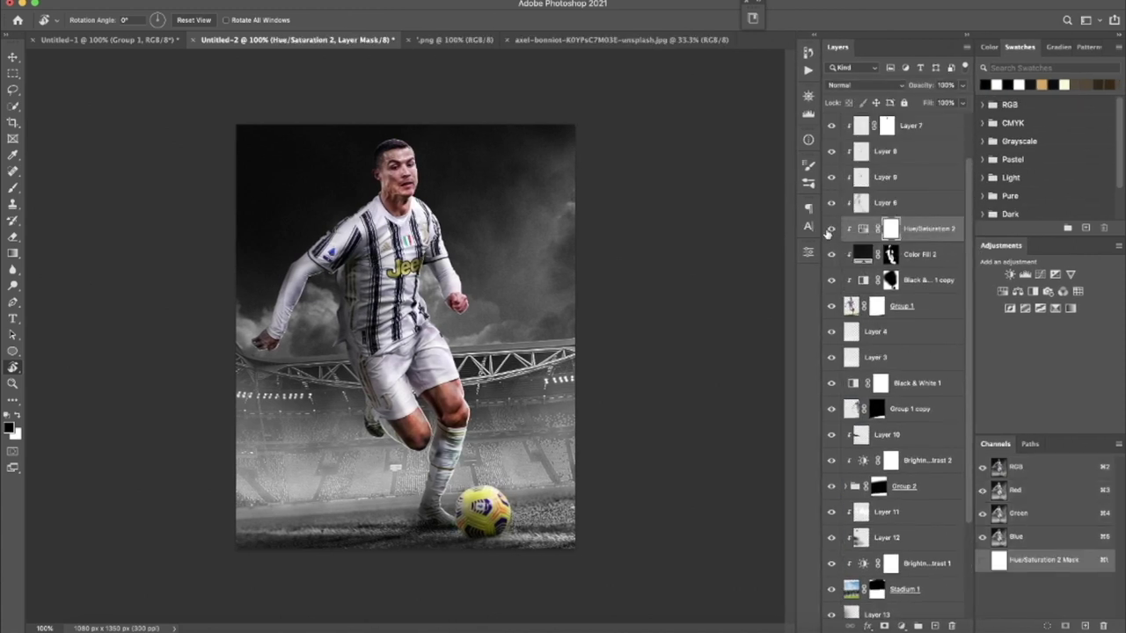
Step: Paint Hue/Saturation 2's mask with the brush, comparing Layer 7 on and off
key("b")
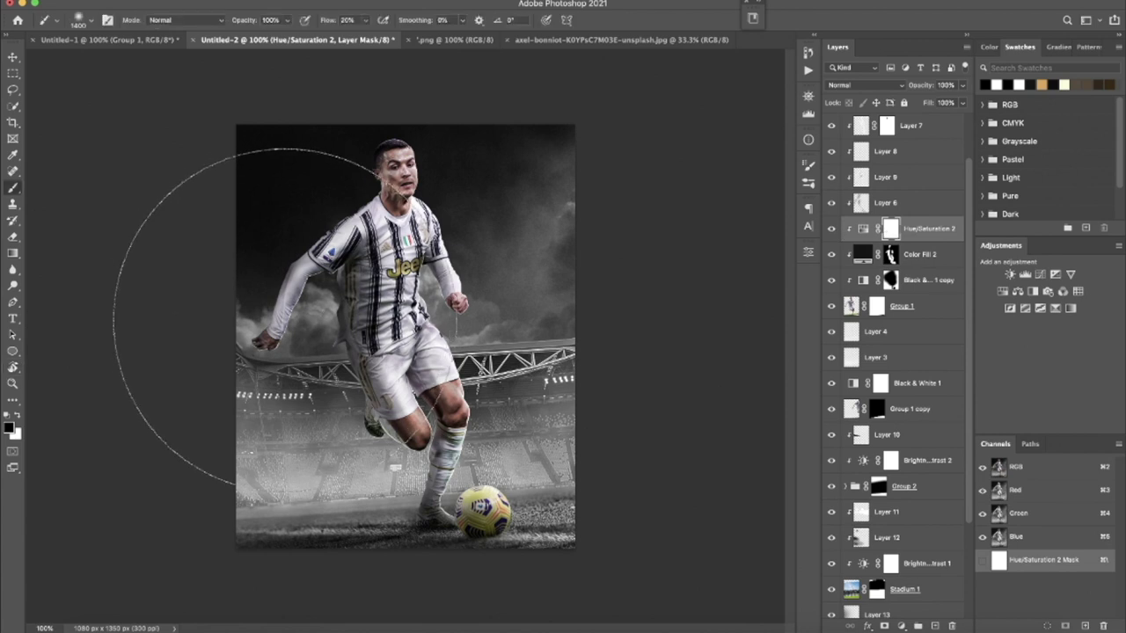
right_click(242, 309)
key("Return")
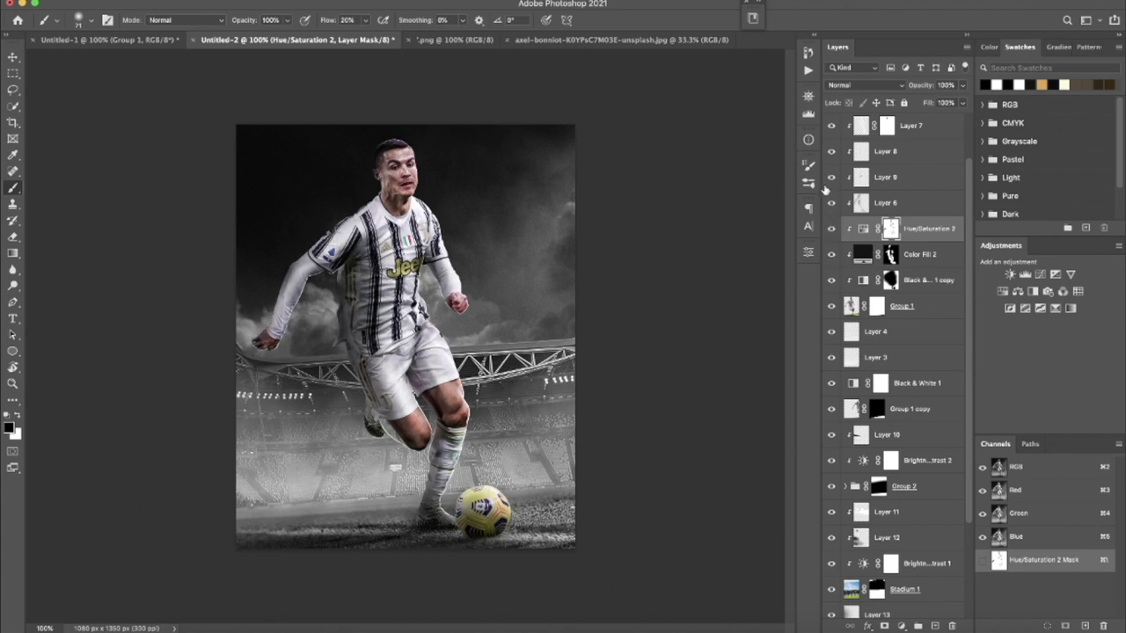
left_click(831, 127)
left_click(831, 127)
Step: Lower Layer 7's fill to 52%
left_click(911, 126)
left_click_drag(928, 103, 906, 106)
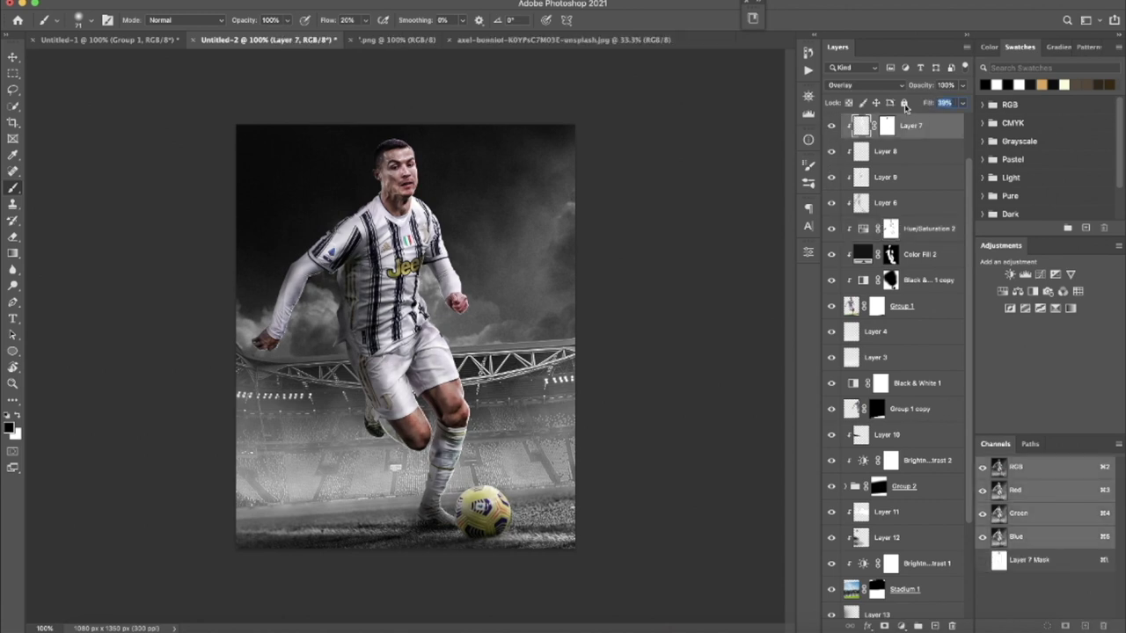
type("52")
key("Return")
left_click_drag(974, 299, 978, 299)
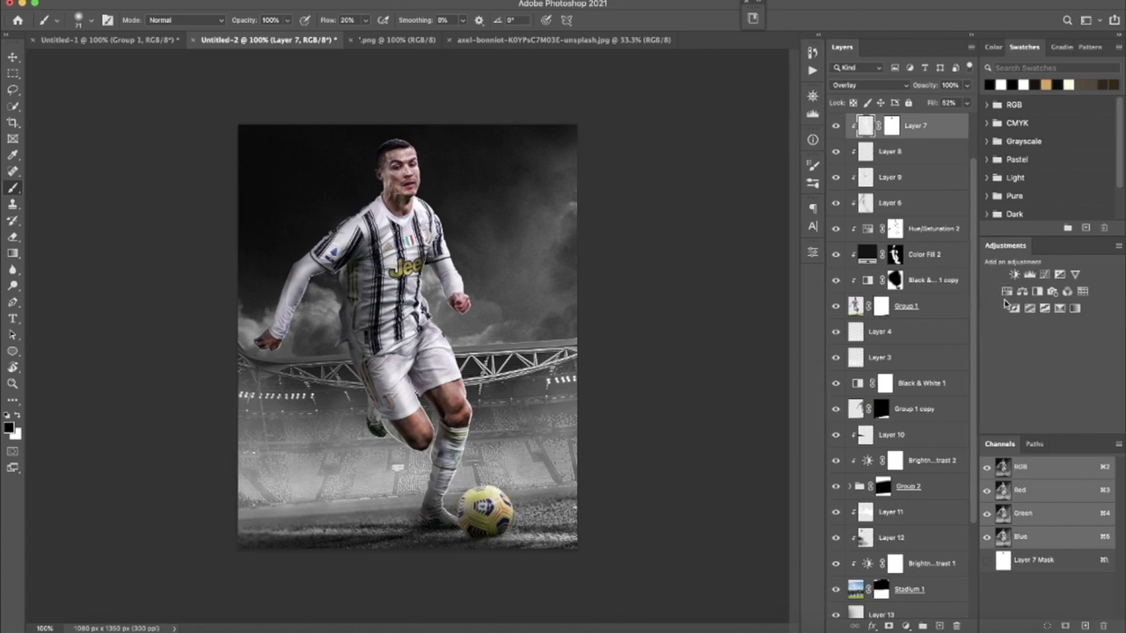
left_click(932, 510)
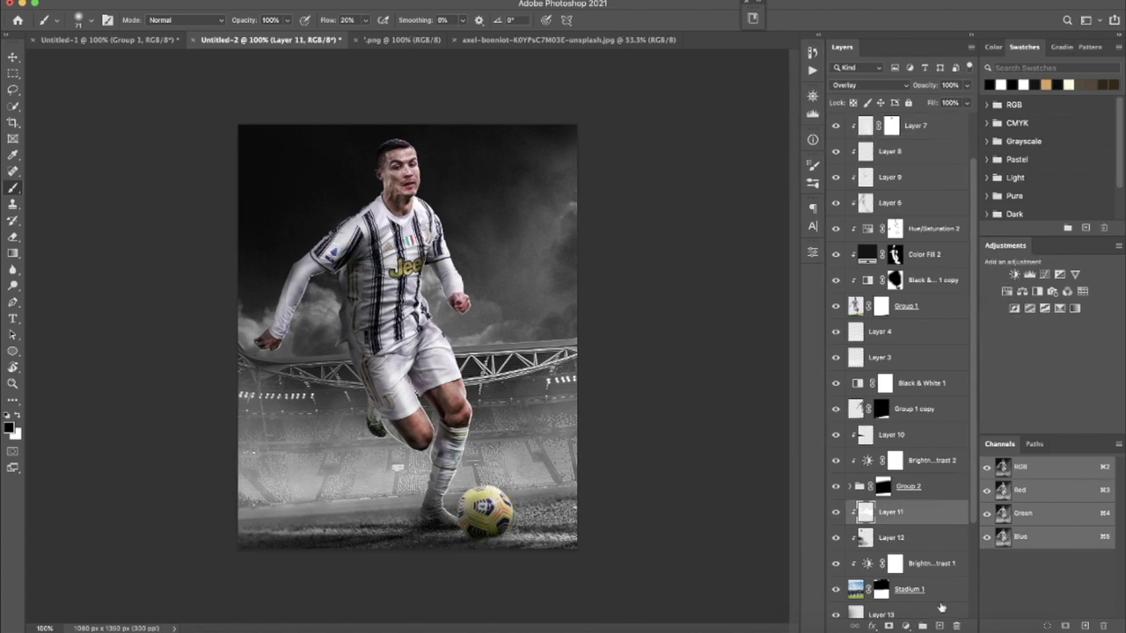
Step: Add a new empty Layer 14 above Layer 11 and check the brush settings
left_click(939, 625)
right_click(466, 364)
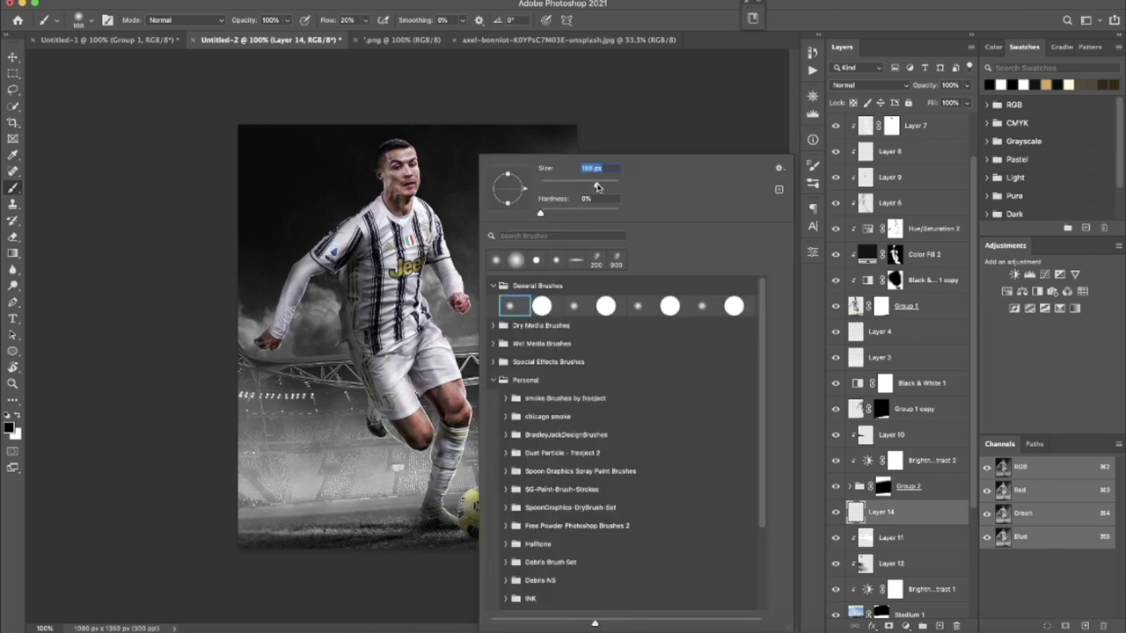
left_click(444, 220)
right_click(447, 220)
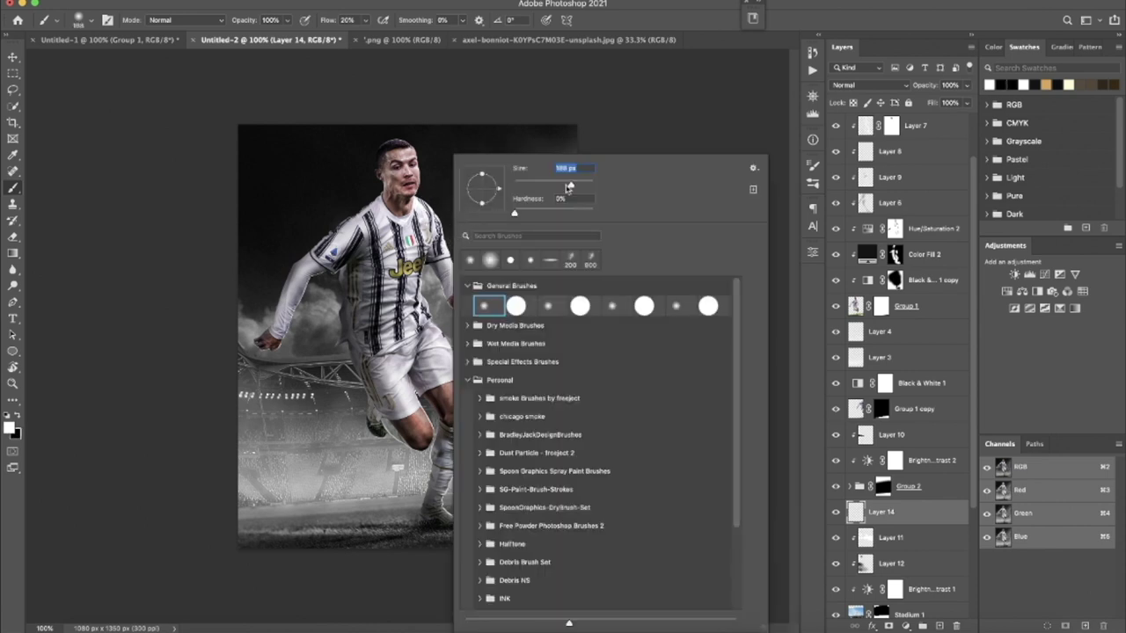
key("Escape")
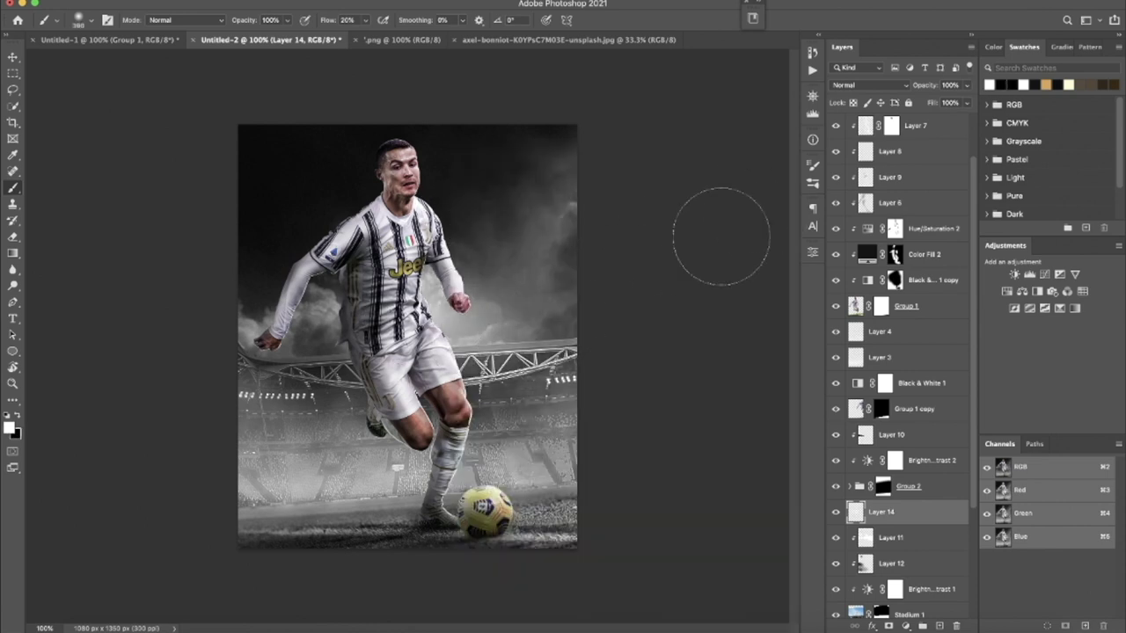
left_click_drag(933, 523, 911, 533)
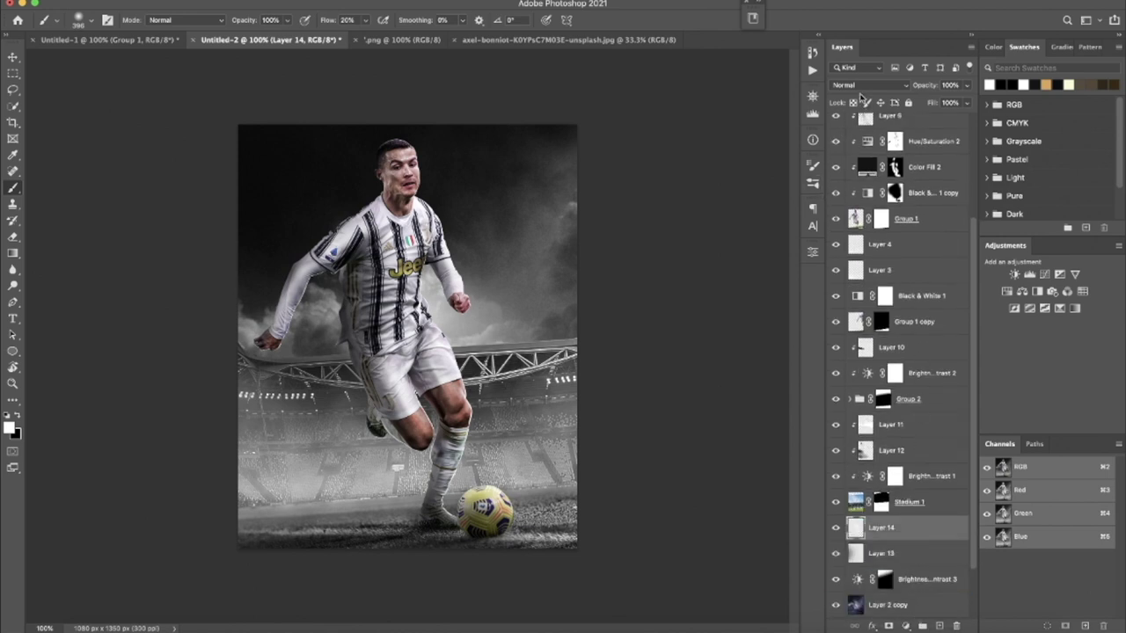
Step: Set Layer 14 to Overlay and enlarge the brush to 1000 px
left_click(868, 85)
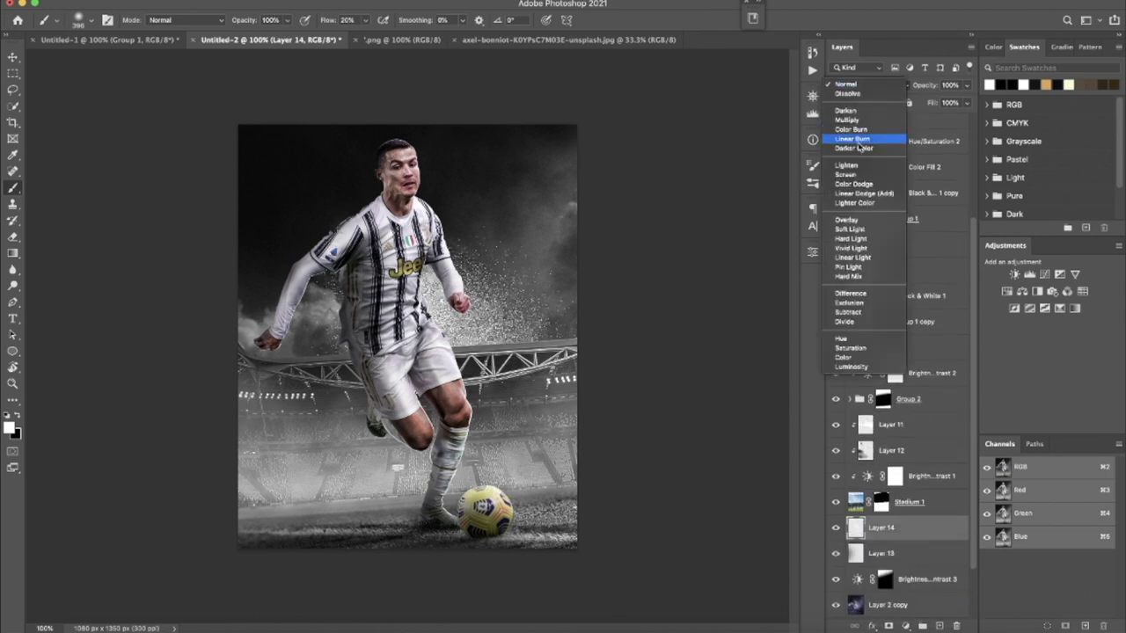
left_click(847, 221)
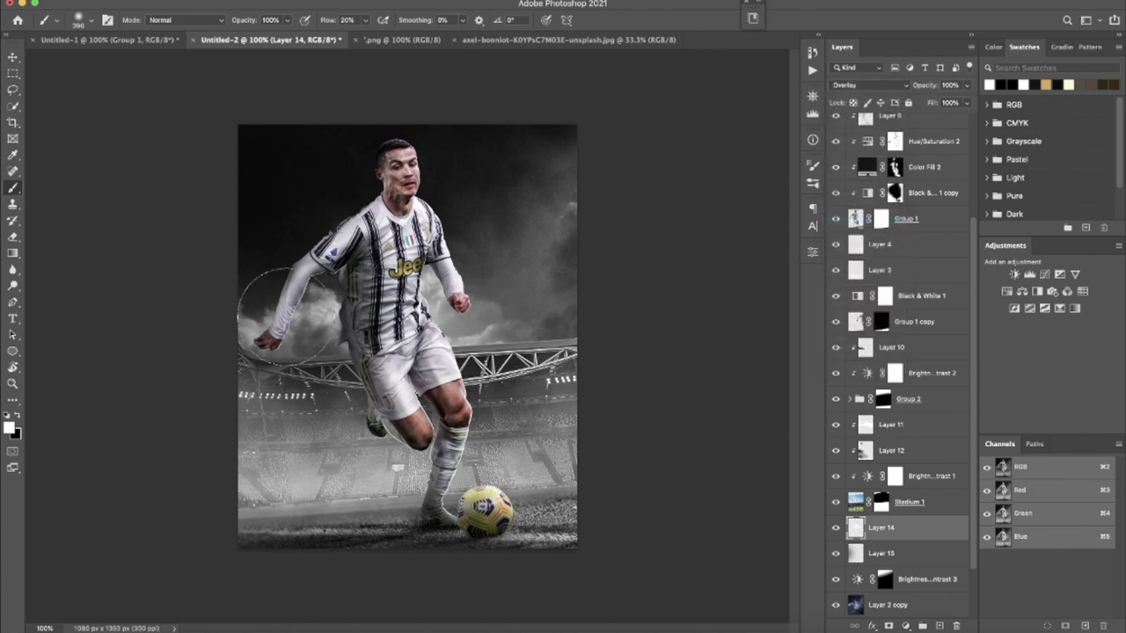
key("bracketright")
key("bracketright")
key("bracketright")
key("bracketright")
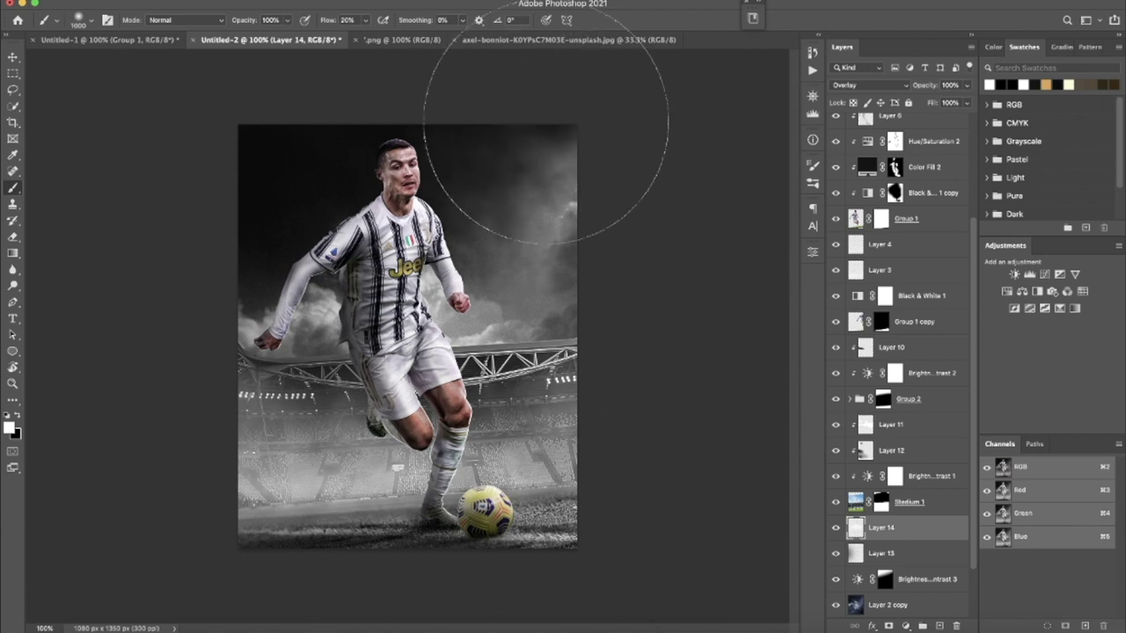
key("bracketright")
key("bracketright")
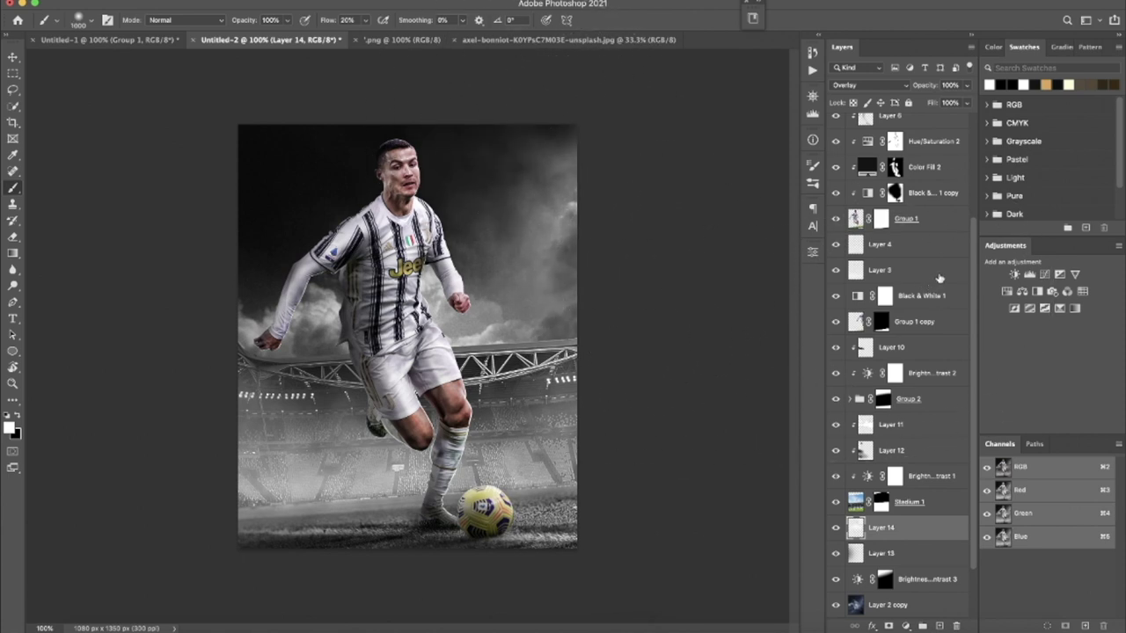
scroll(932, 229, "up", 3)
scroll(915, 194, "up", 3)
Step: Add a layer above Layer 6 with a 1100 px soft white glow in the upper-right sky
left_click(895, 176)
left_click(896, 155)
left_click(938, 626)
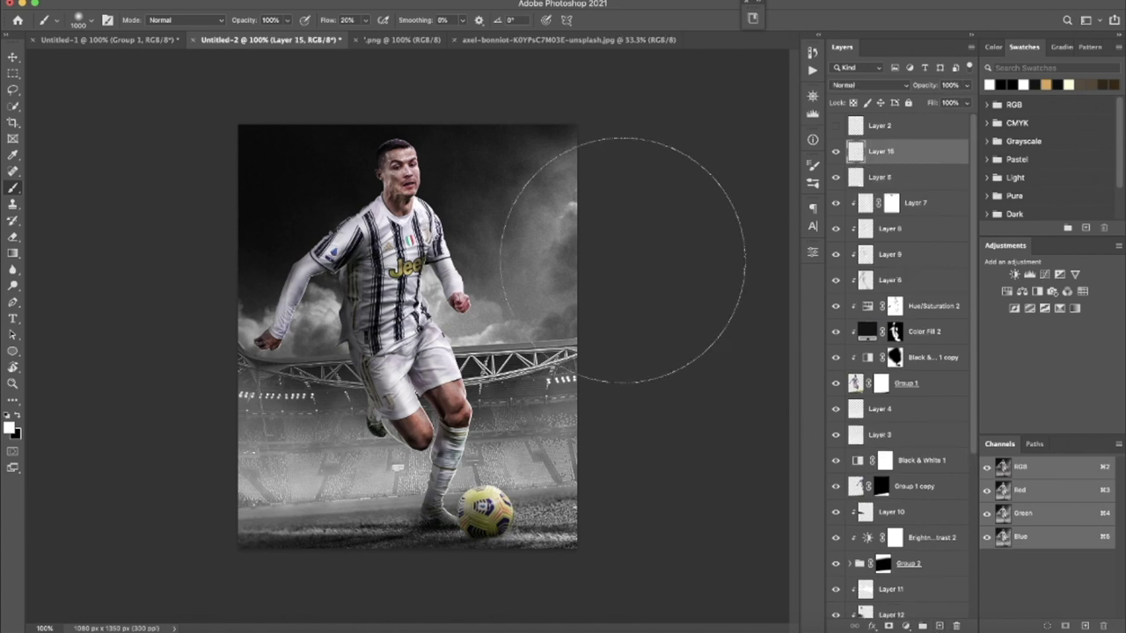
key("]")
left_click_drag(607, 260, 553, 251)
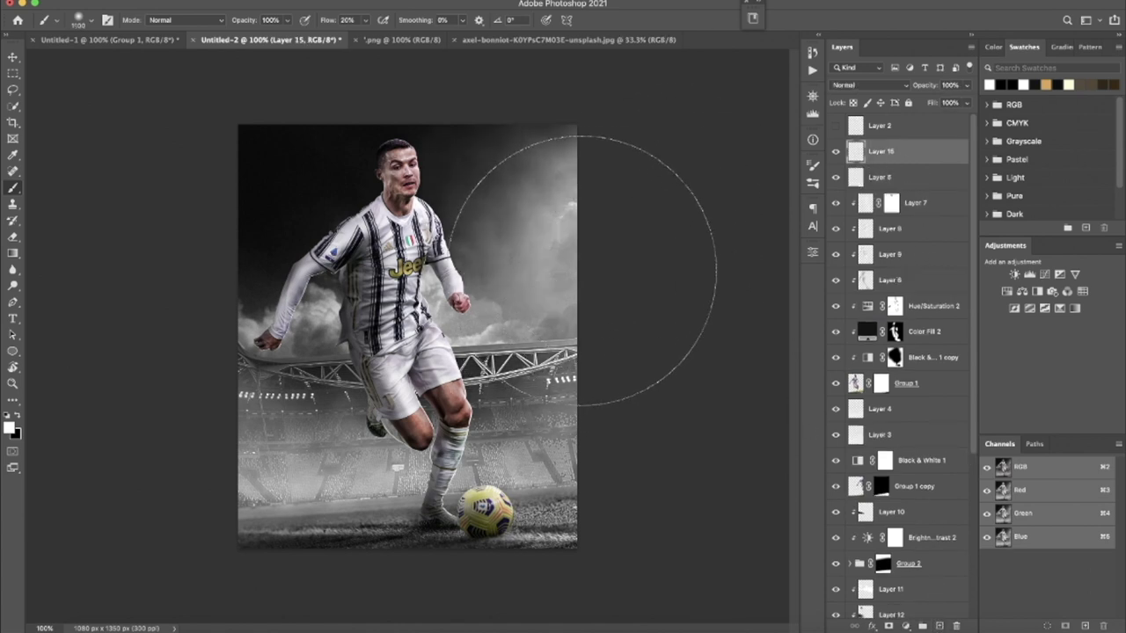
Step: Set the glow layer to Overlay, checking it with a rotated view
left_click(893, 84)
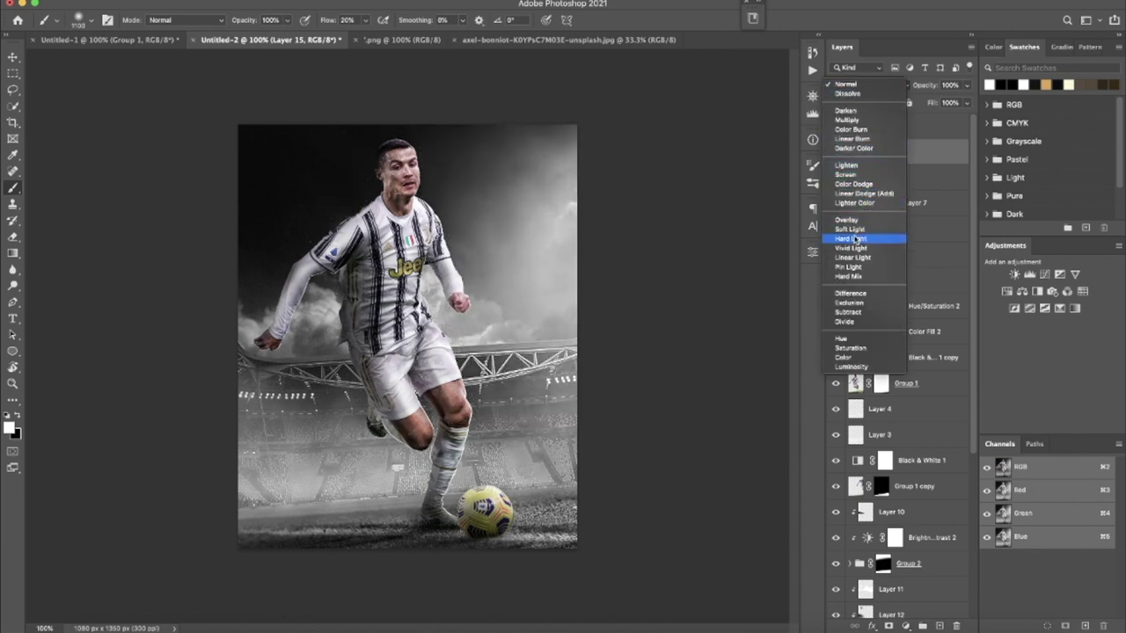
left_click(846, 220)
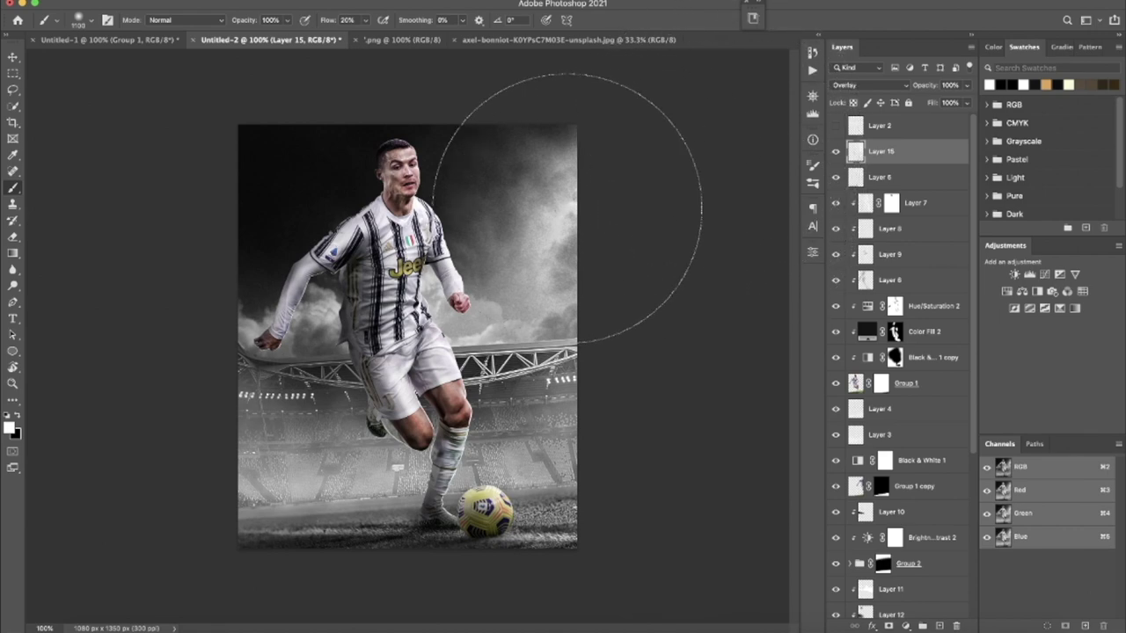
key("r")
mouse_move(619, 202)
left_mouse_down()
mouse_move(657, 322)
mouse_move(367, 479)
mouse_move(484, 99)
left_mouse_up()
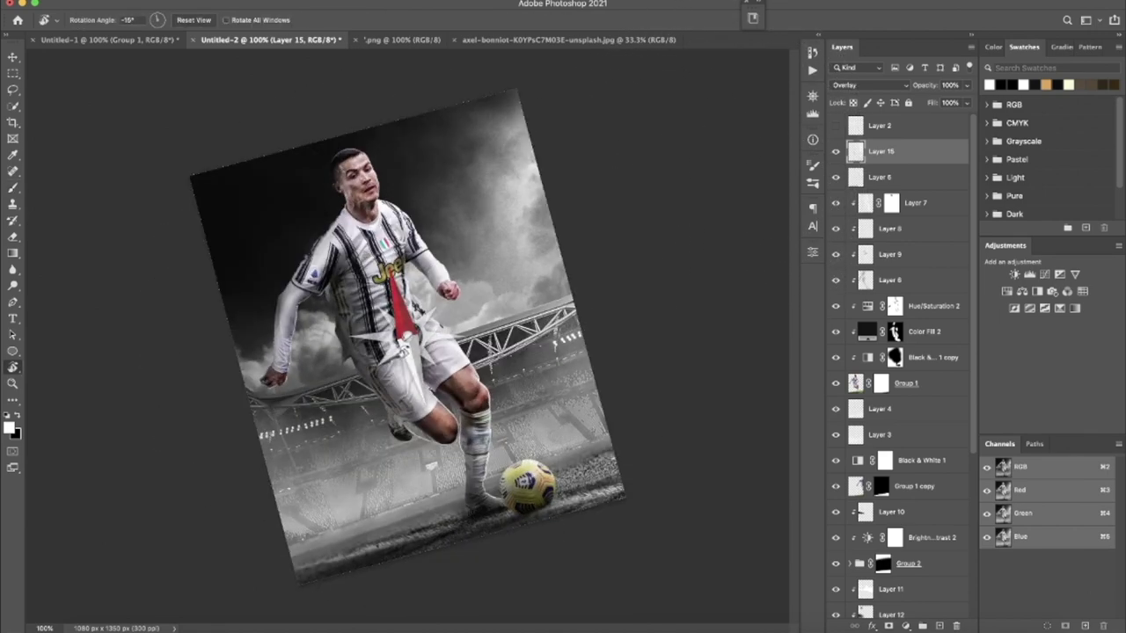
key("Escape")
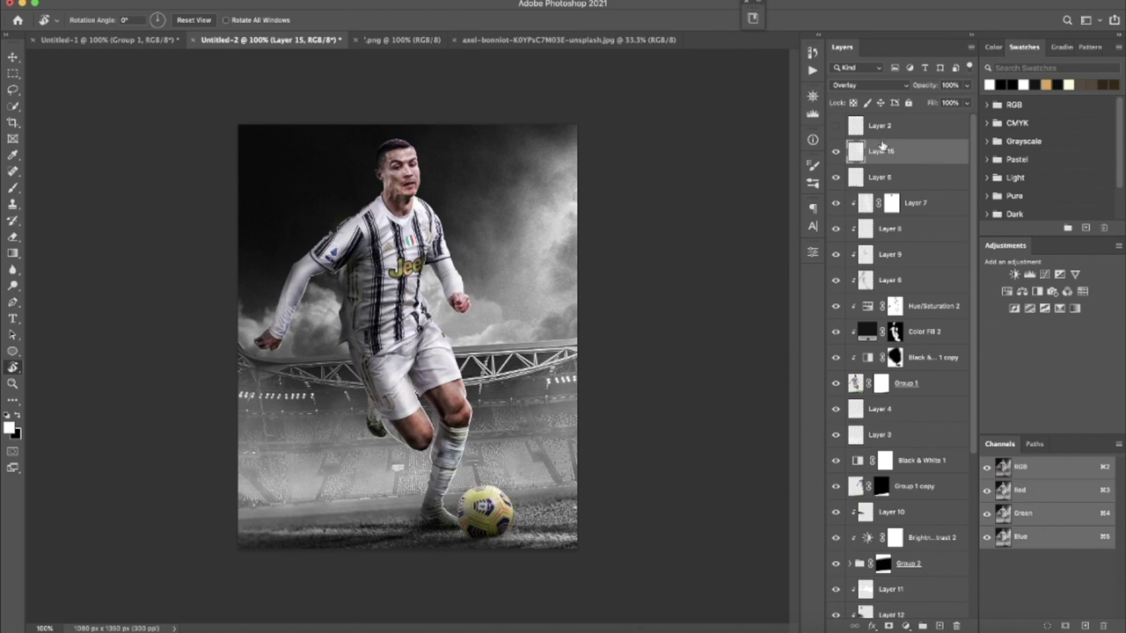
Step: Paint Color Fill 2's mask with an 87 px brush to clean the tint off the face
left_click(886, 327)
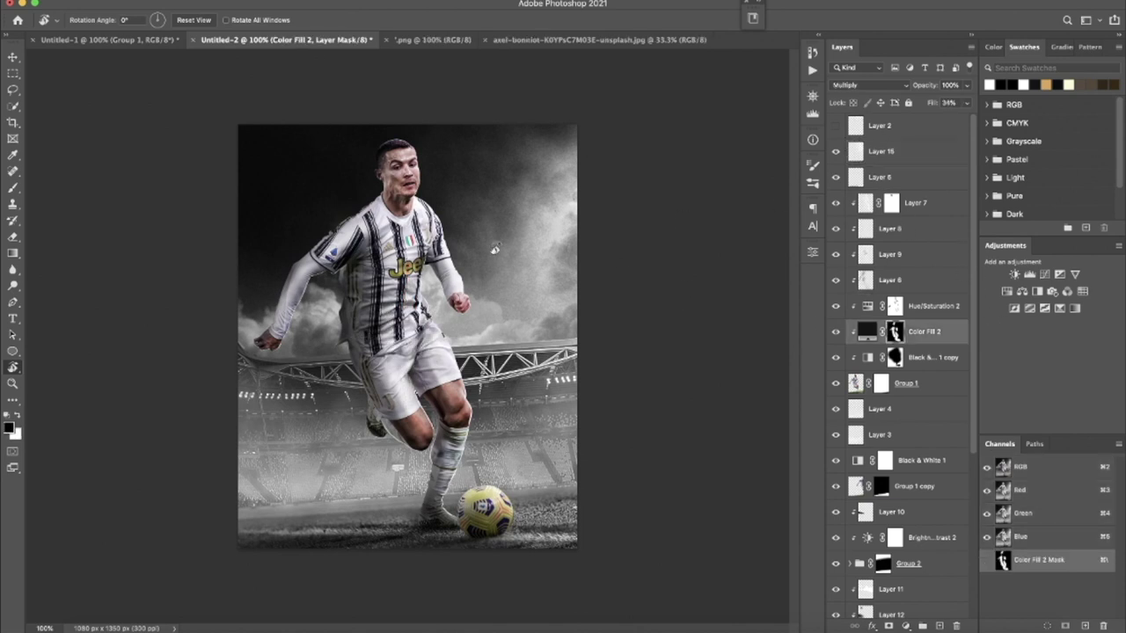
key("b")
right_click(499, 176)
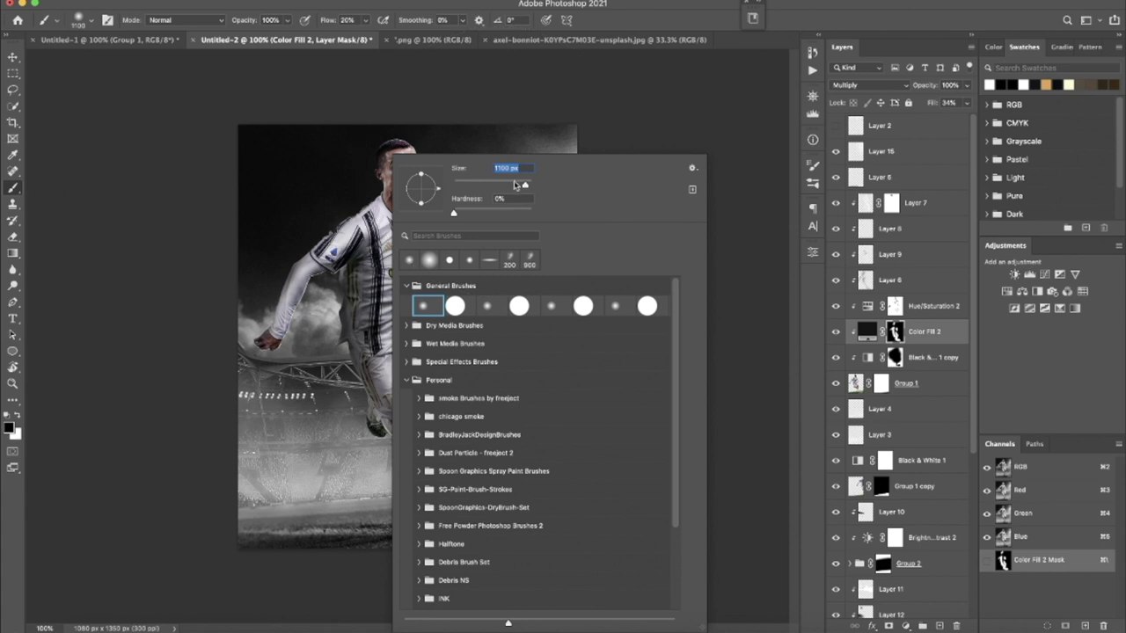
left_click_drag(499, 192, 489, 192)
left_click(294, 167)
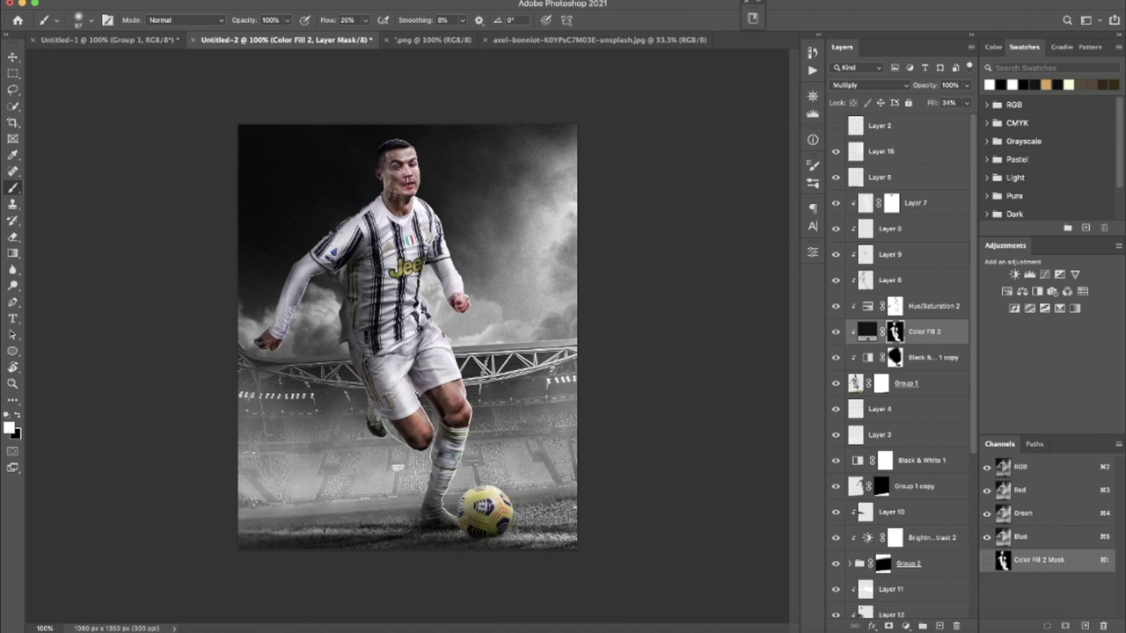
left_click_drag(373, 204, 387, 146)
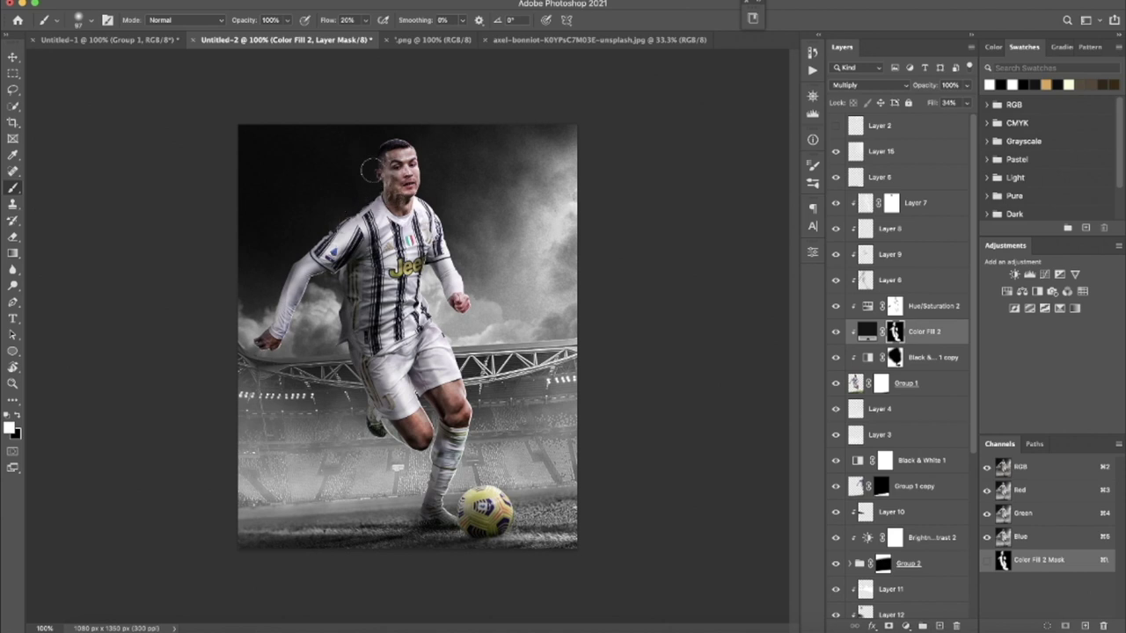
key("e")
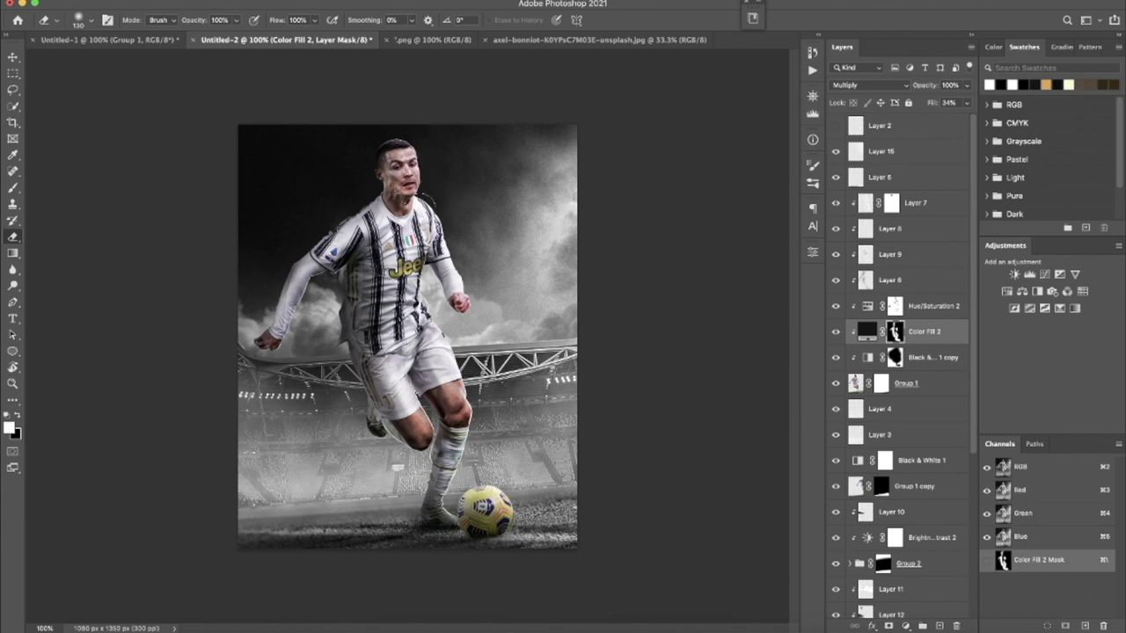
left_click(849, 308)
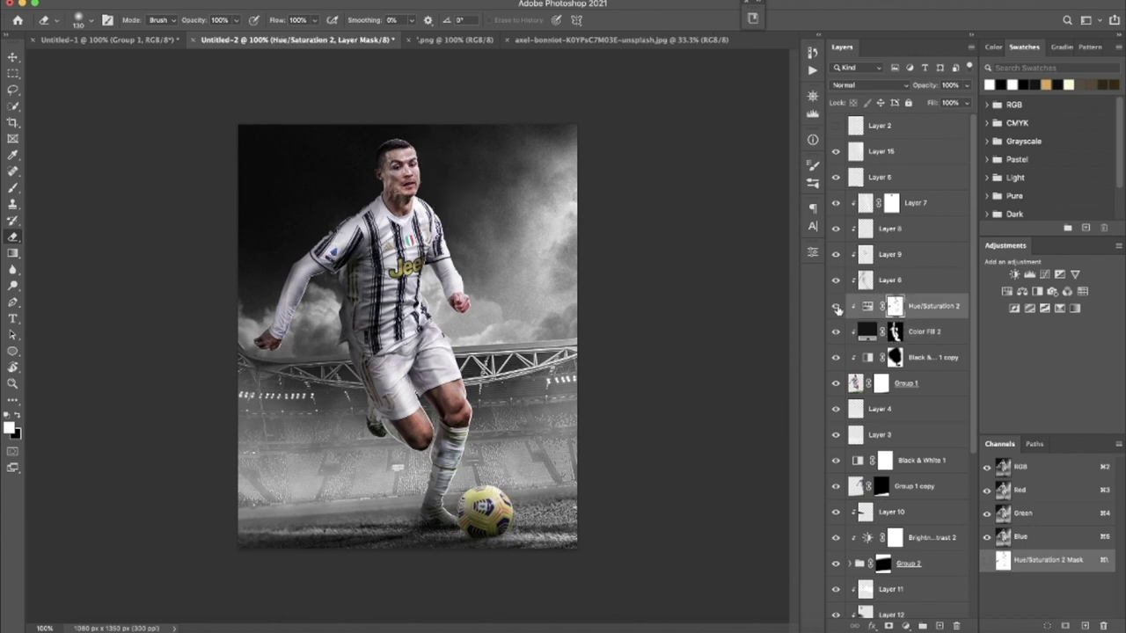
Step: Toggle Layers 6, 9, 8 and 7 on and off to compare their effects
left_click(834, 280)
left_click(834, 280)
left_click(836, 255)
left_click(836, 254)
left_click(835, 229)
left_click(835, 229)
left_click(835, 203)
left_click(836, 204)
Step: Mask Layer 7 off the player's chest in black and lower its opacity
left_click(890, 204)
right_click(485, 176)
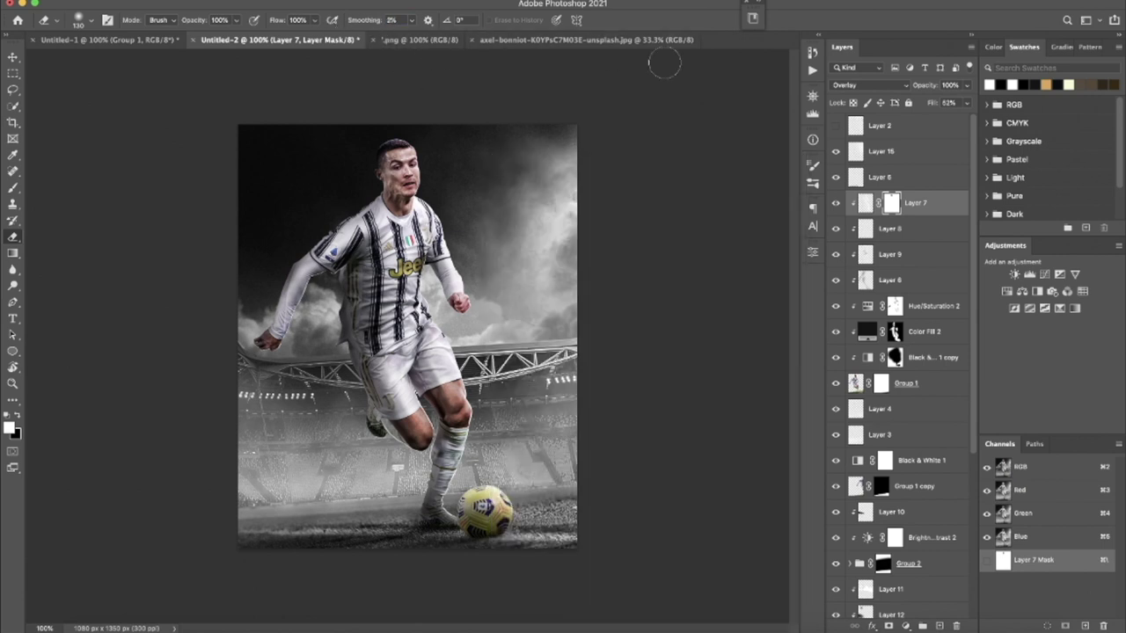
key("x")
key("x")
left_click_drag(413, 277, 377, 252)
key("x")
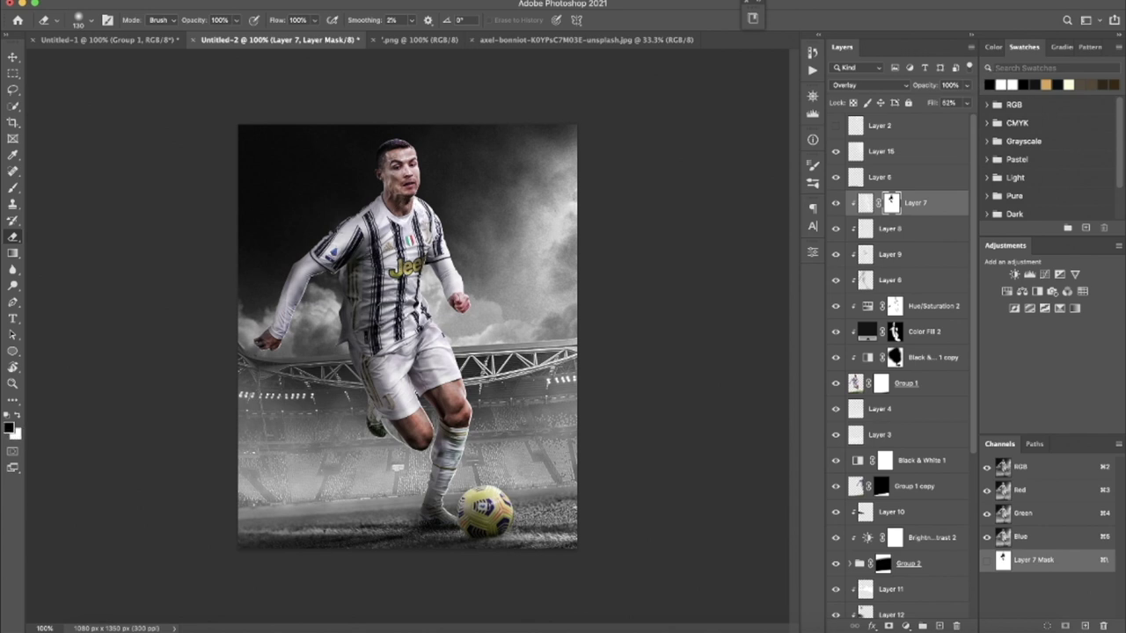
left_click_drag(929, 91, 914, 89)
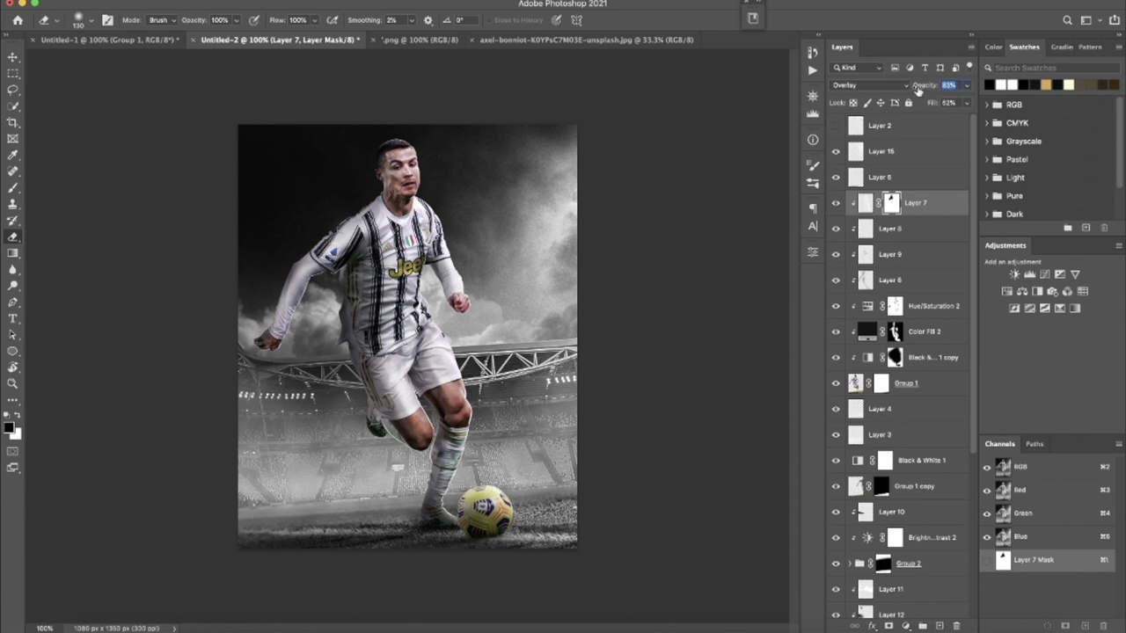
left_click(915, 152)
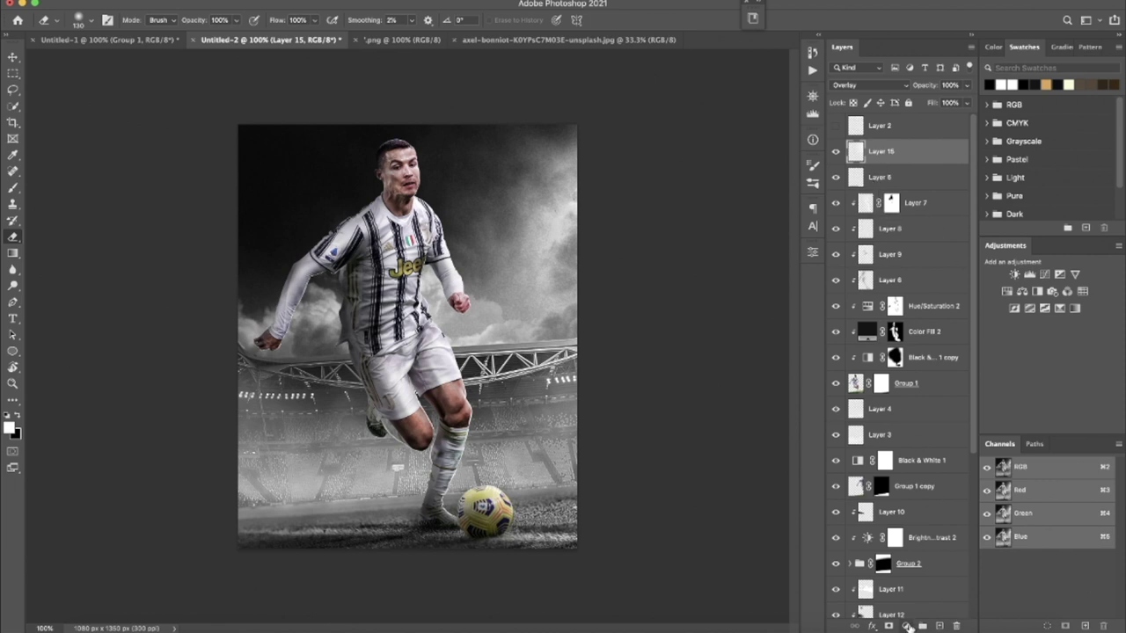
Step: Add a Color Balance adjustment and shift the shadows' cyan-red balance
left_click(905, 625)
left_click(945, 499)
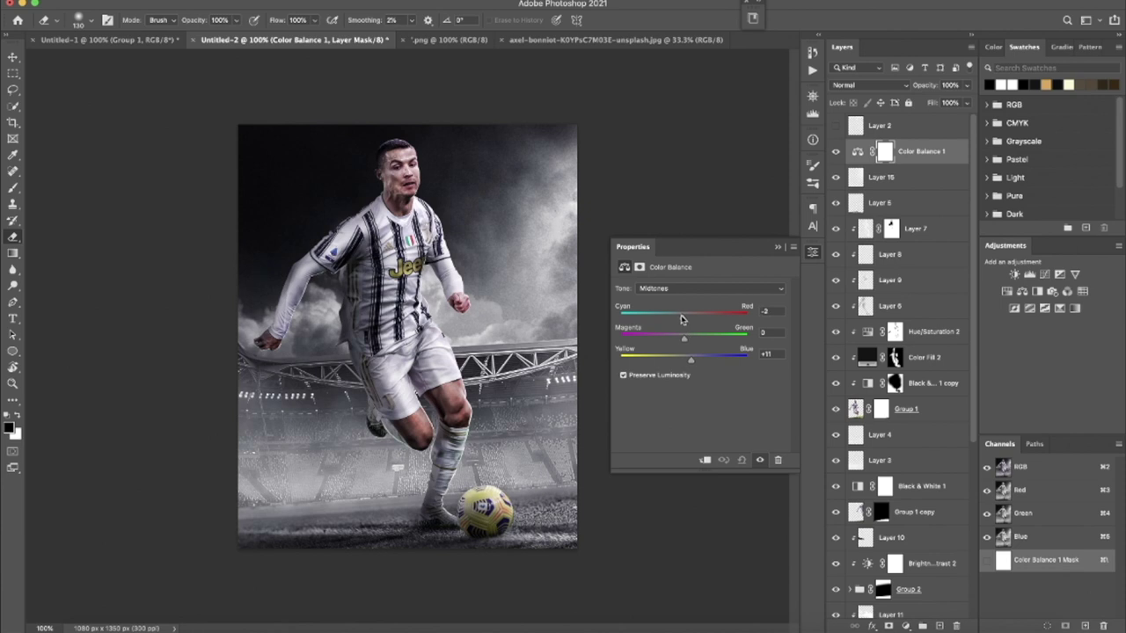
left_click(686, 289)
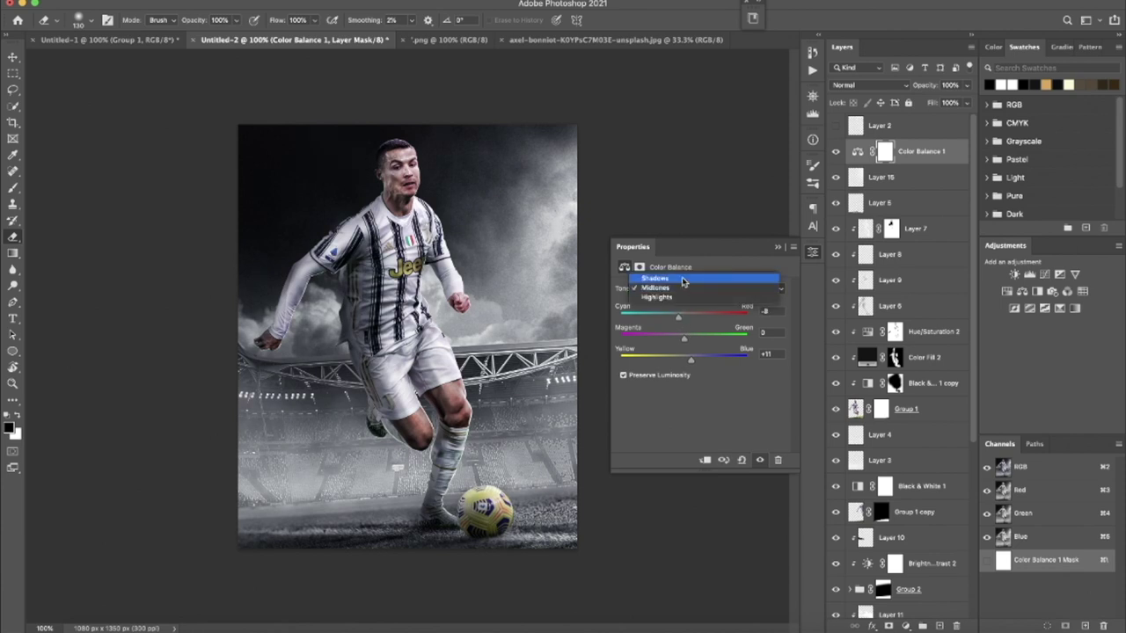
left_click(686, 277)
left_click_drag(684, 317, 688, 361)
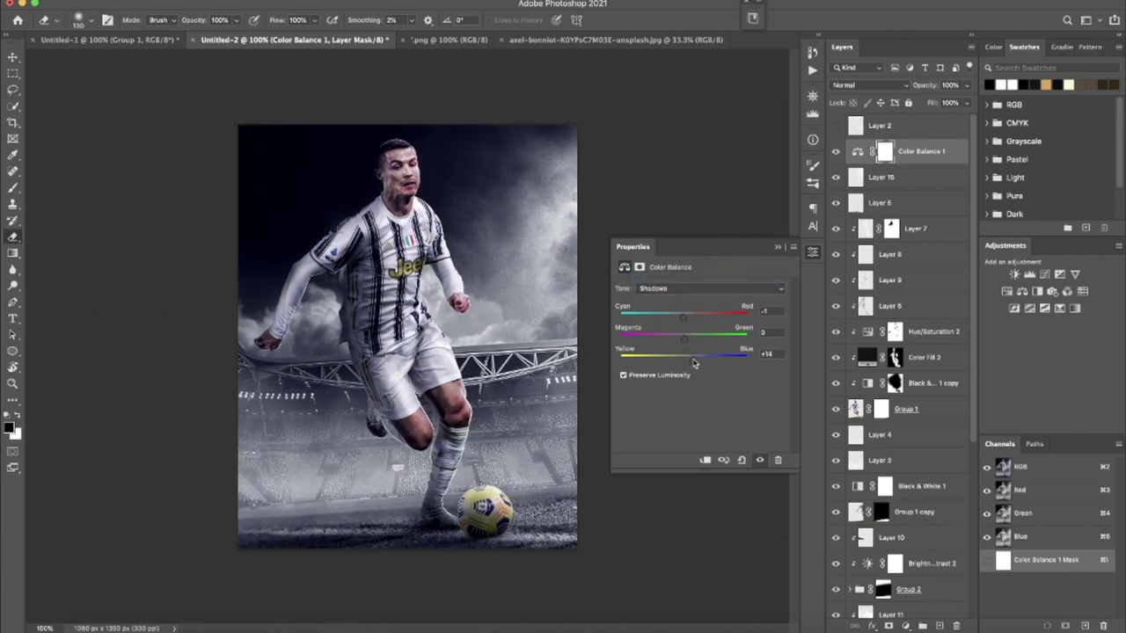
Step: Set the Color Balance highlights to Cyan/Red +5 and Yellow/Blue -13
left_click(694, 289)
left_click(694, 309)
left_click_drag(682, 320, 686, 321)
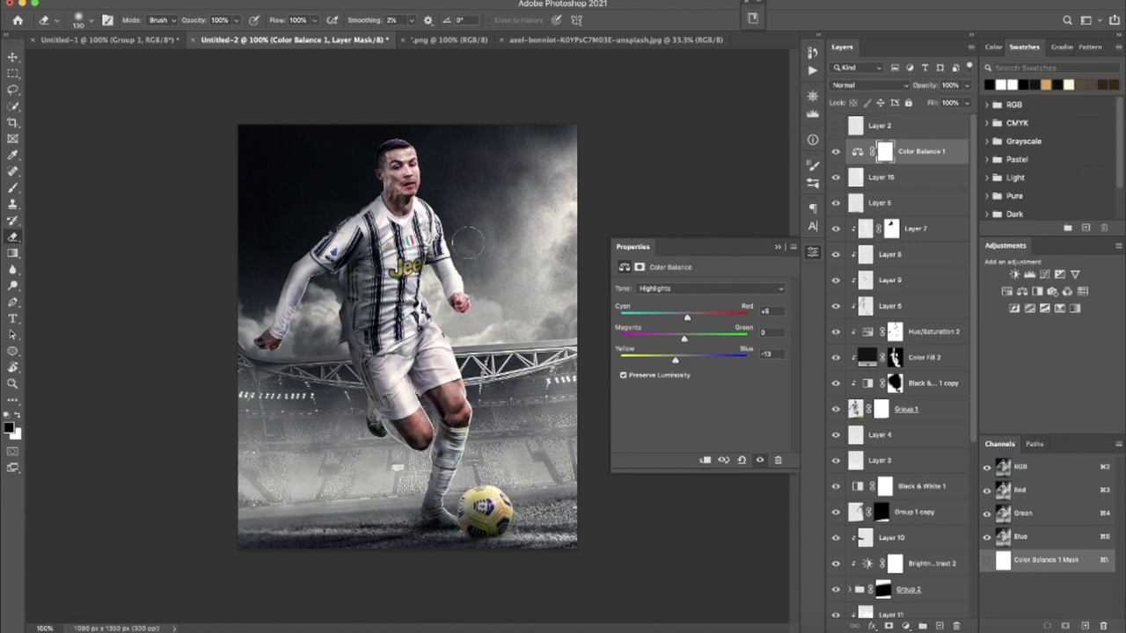
key("r")
left_click_drag(468, 242, 312, 276)
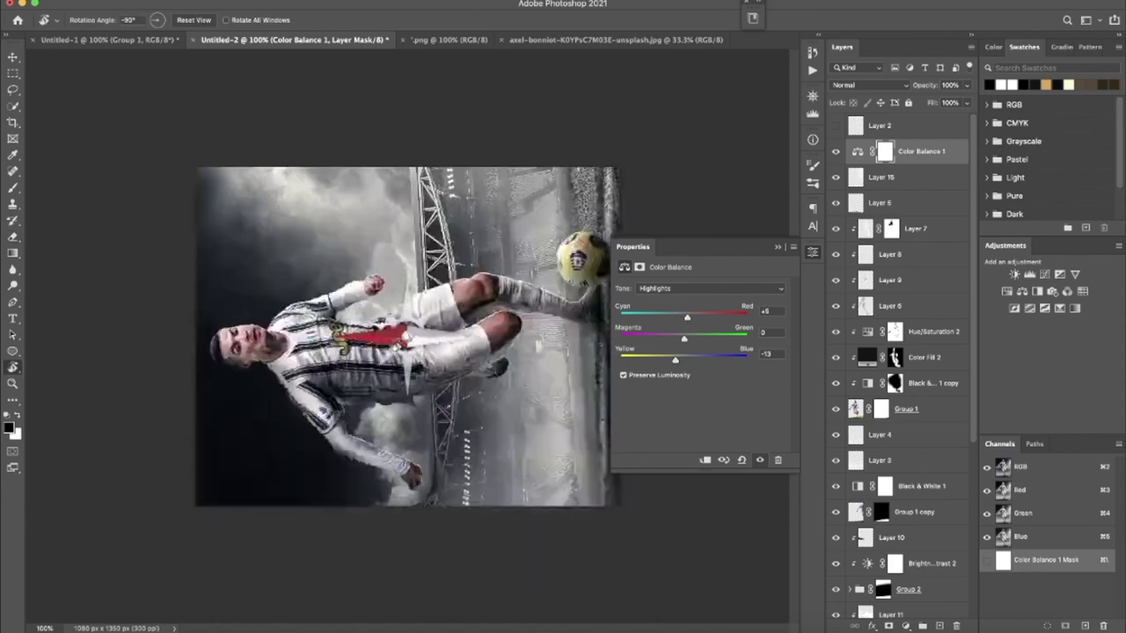
key("Escape")
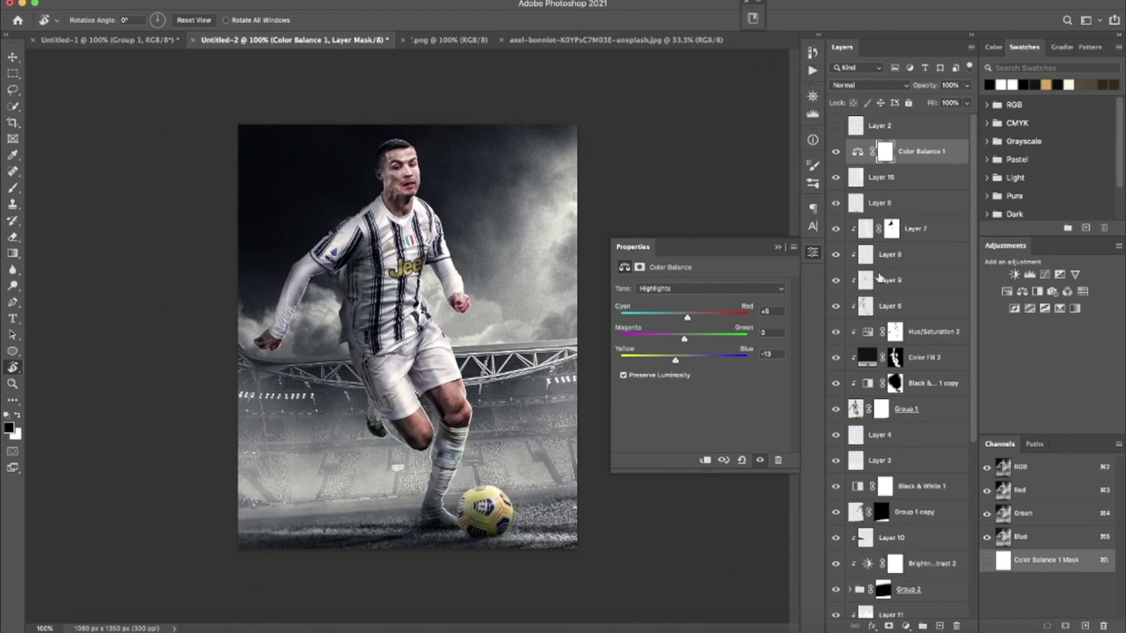
Step: Target Color Fill 2's mask with a 390 px white brush
left_click(835, 357)
left_click(836, 358)
left_click(894, 357)
key("b")
right_click(370, 187)
type("390")
key("Return")
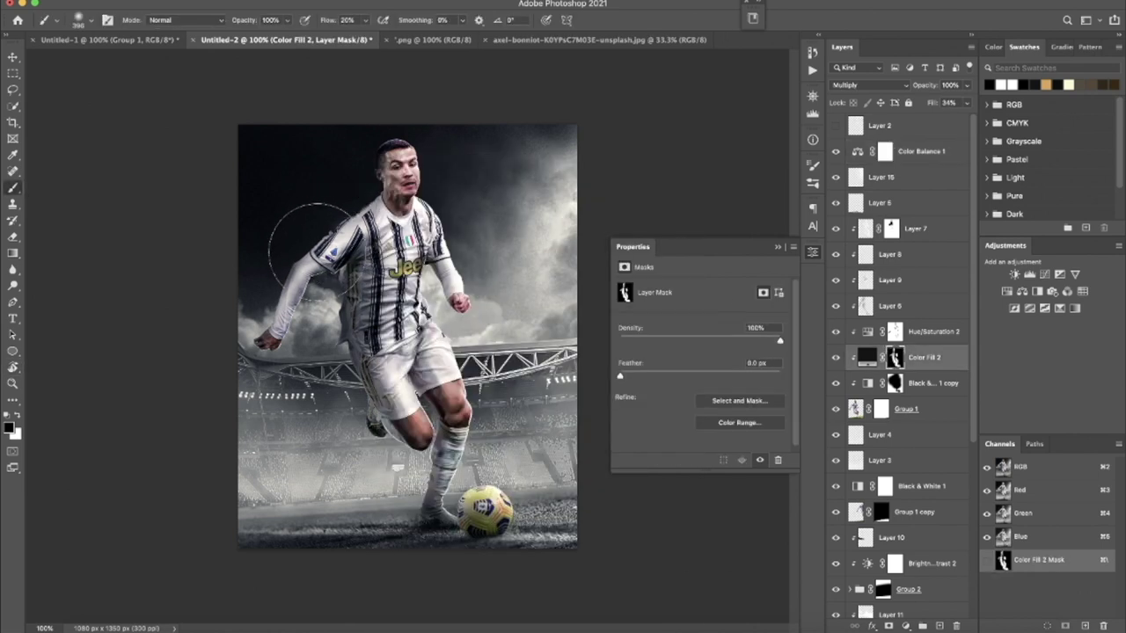
key("x")
Step: Paint the mask over the player's body and the sky above his shoulder
mouse_move(348, 189)
left_mouse_down()
mouse_move(347, 394)
mouse_move(321, 227)
left_mouse_up()
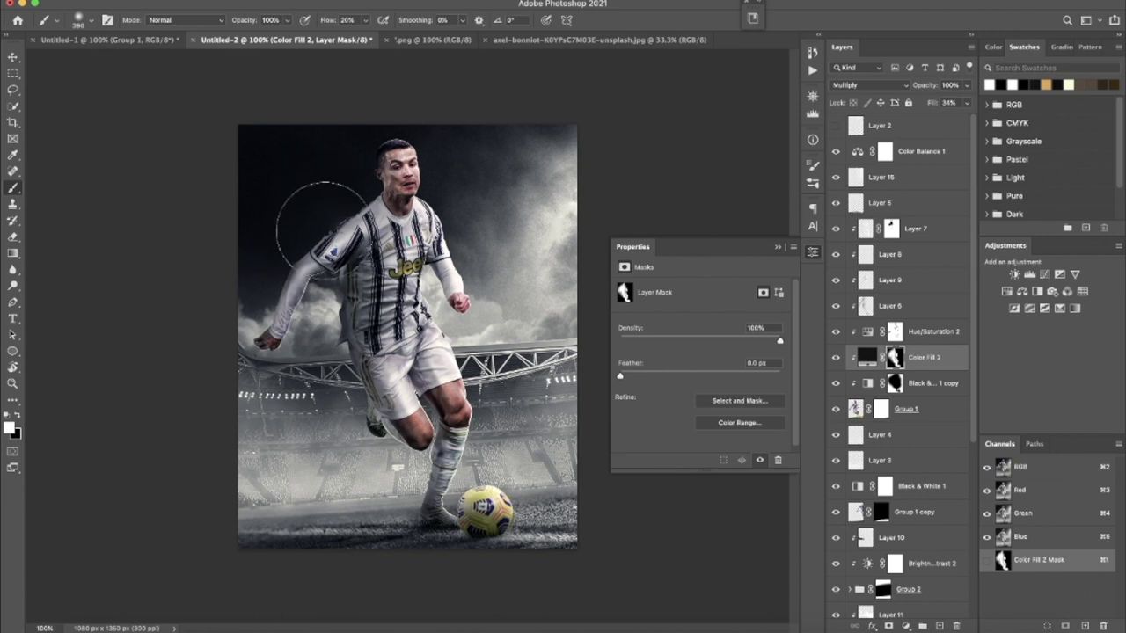
left_click_drag(321, 227, 339, 131)
left_click(836, 305)
left_click(836, 305)
left_click(835, 279)
left_click(836, 280)
left_click(889, 280)
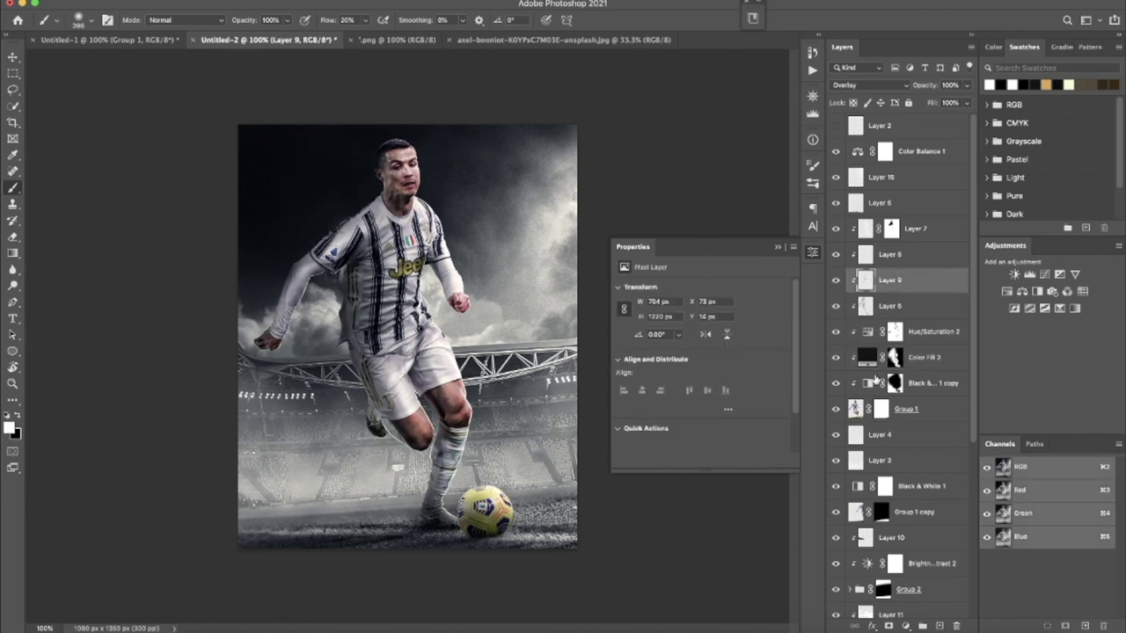
Step: Add a white layer mask to Layer 9 and set black as the painting colour
left_click(887, 616)
key("x")
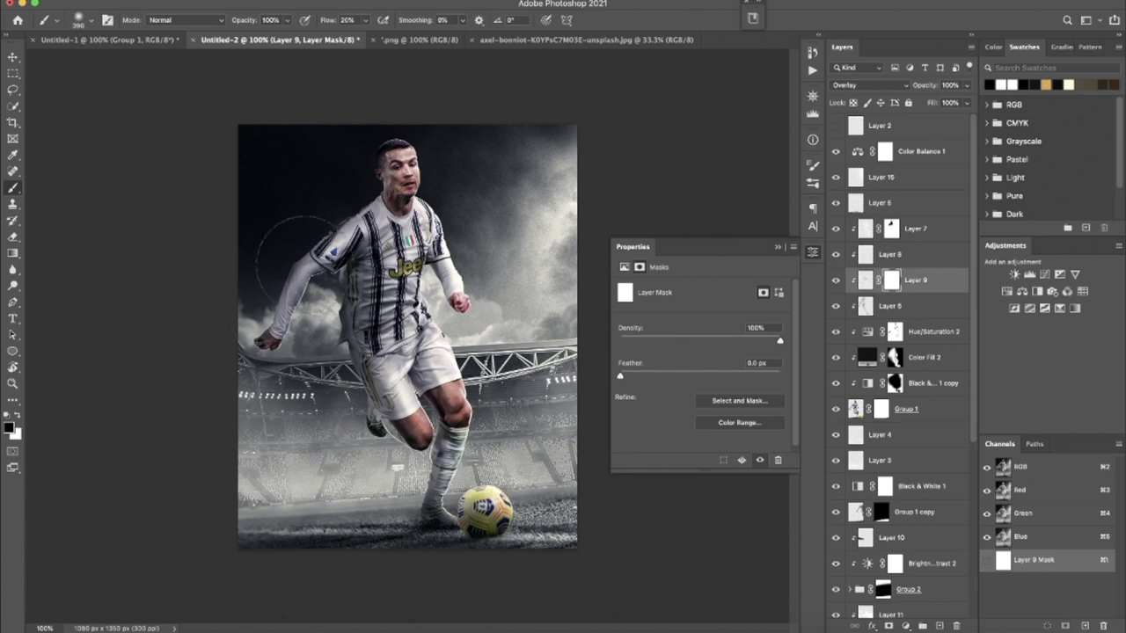
key("r")
mouse_move(360, 281)
left_mouse_down()
mouse_move(563, 255)
mouse_move(541, 268)
left_mouse_up()
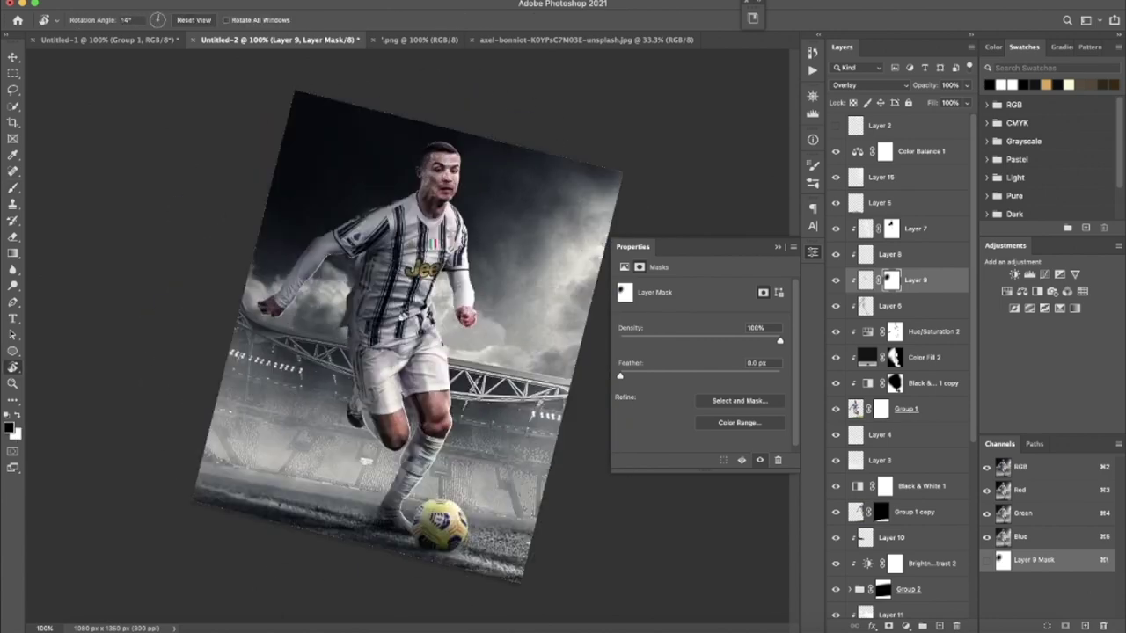
left_click_drag(528, 264, 294, 74)
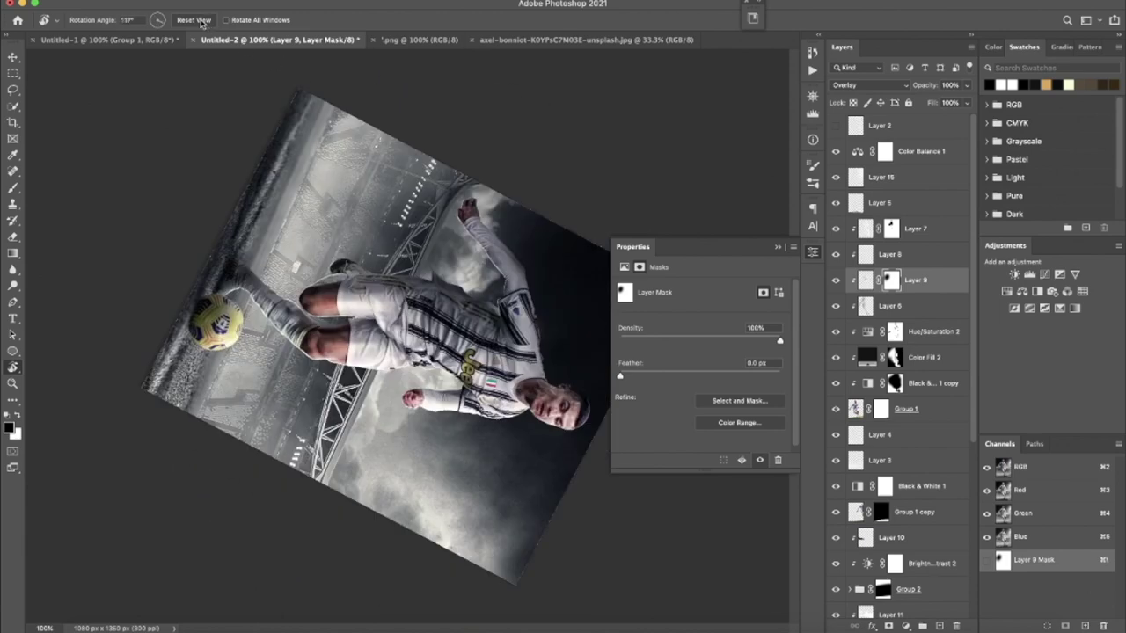
left_click(195, 20)
left_click(783, 253)
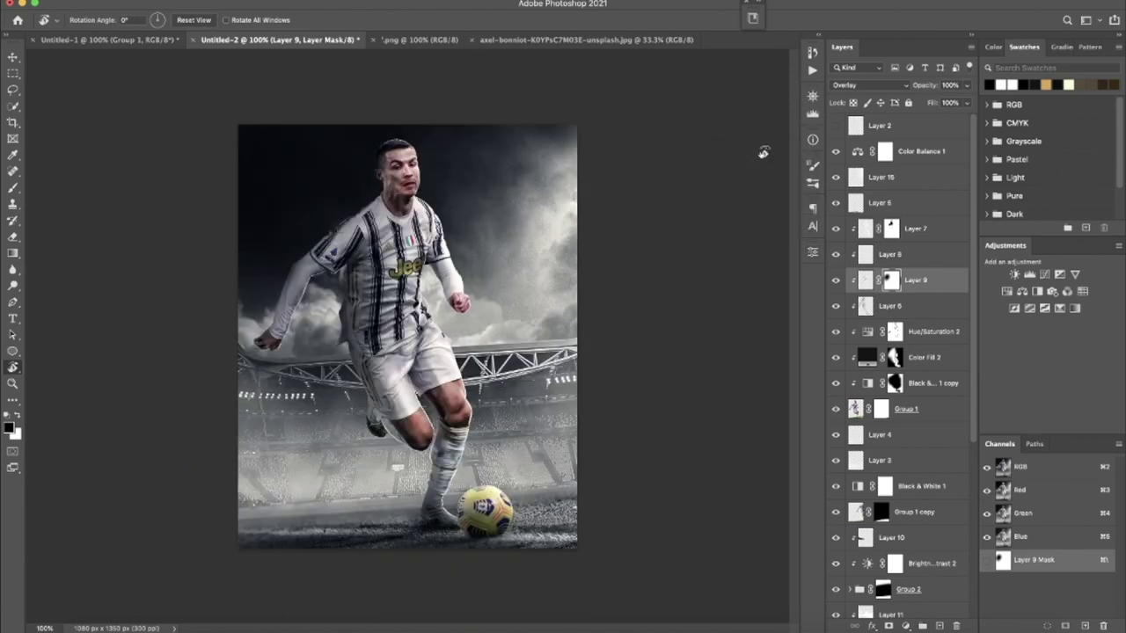
Step: Make the canvas surround black and toggle Color Balance 1 to compare
right_click(722, 137)
left_click(739, 149)
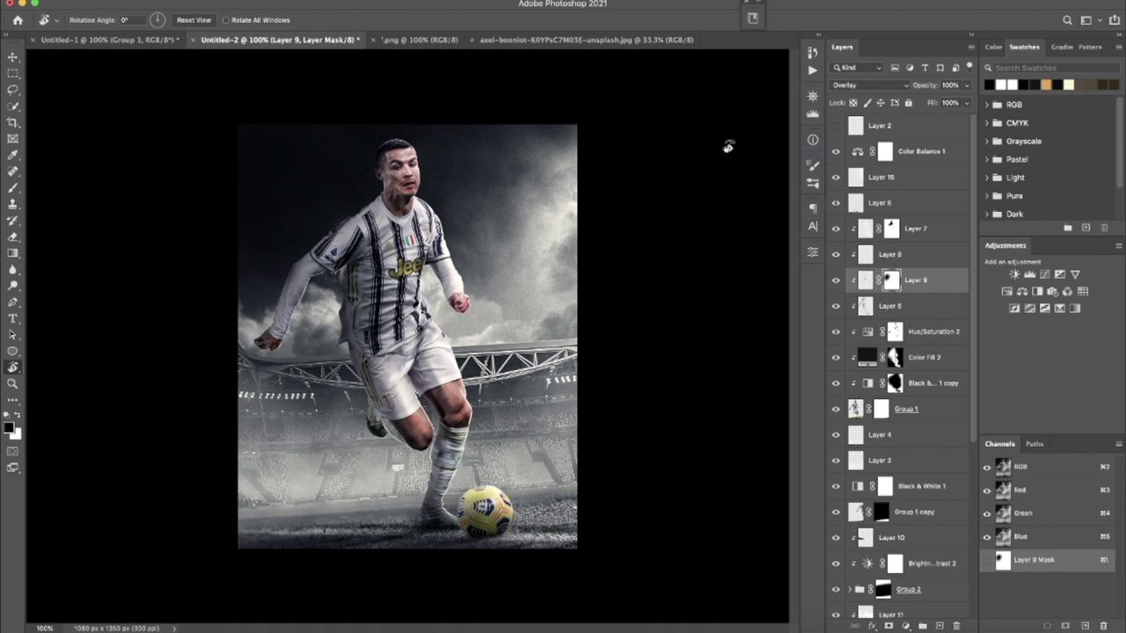
left_click(837, 152)
left_click(837, 152)
left_click(887, 152)
left_click(836, 153)
left_click(835, 153)
Step: Toggle Layers 7, 8 and 9 off and on to check their effects
left_click(835, 229)
left_click(836, 229)
left_click(836, 254)
left_click(836, 254)
left_click(836, 279)
left_click(835, 281)
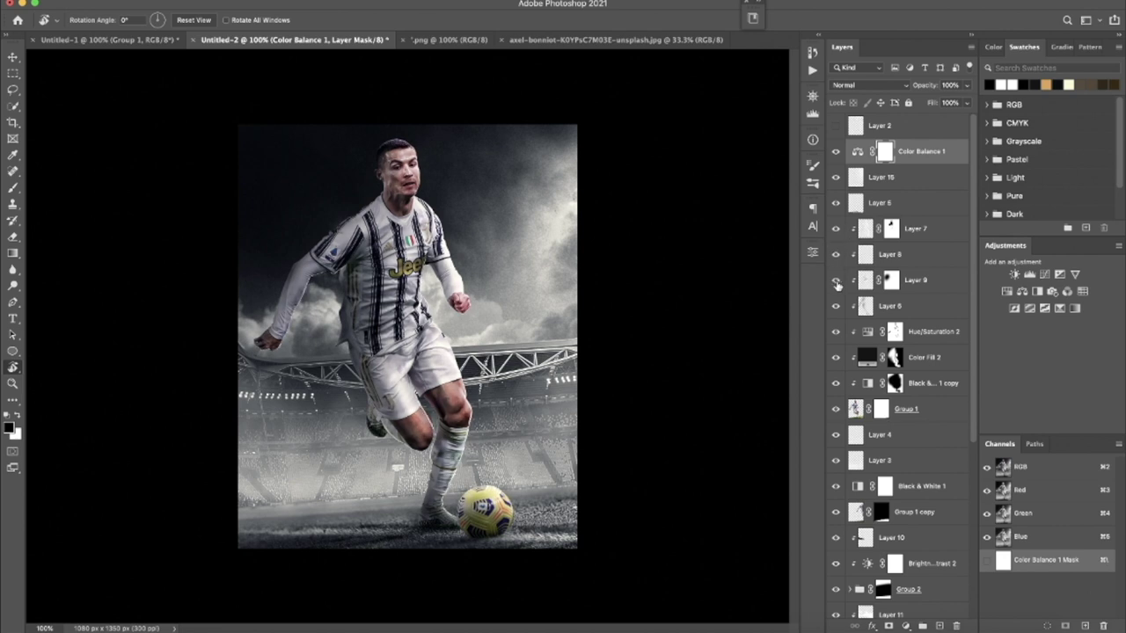
Step: Paint out Layer 9's effect over the face with a 134 px black brush at 100% flow
left_click(888, 282)
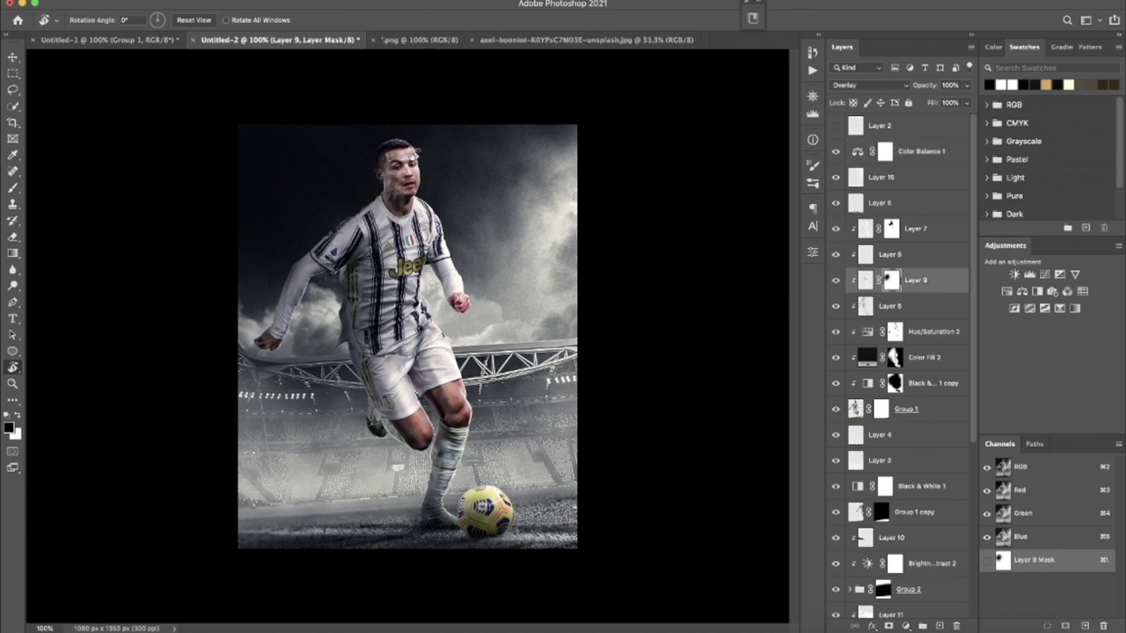
key("b")
right_click(401, 153)
left_click_drag(519, 186, 501, 187)
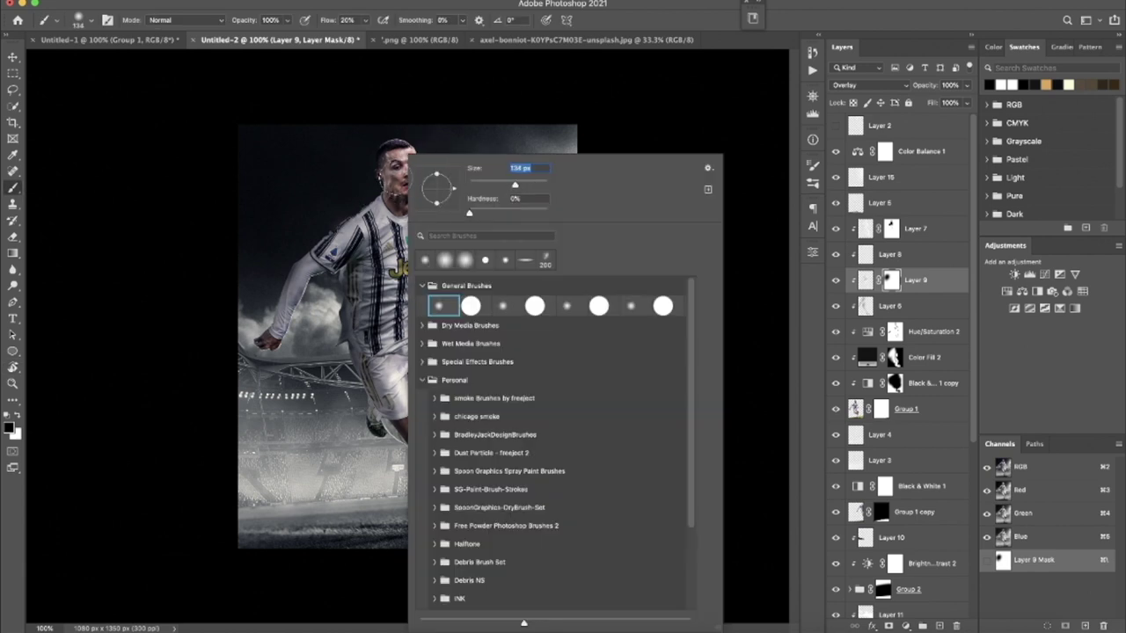
key("Return")
left_click_drag(379, 181, 384, 184)
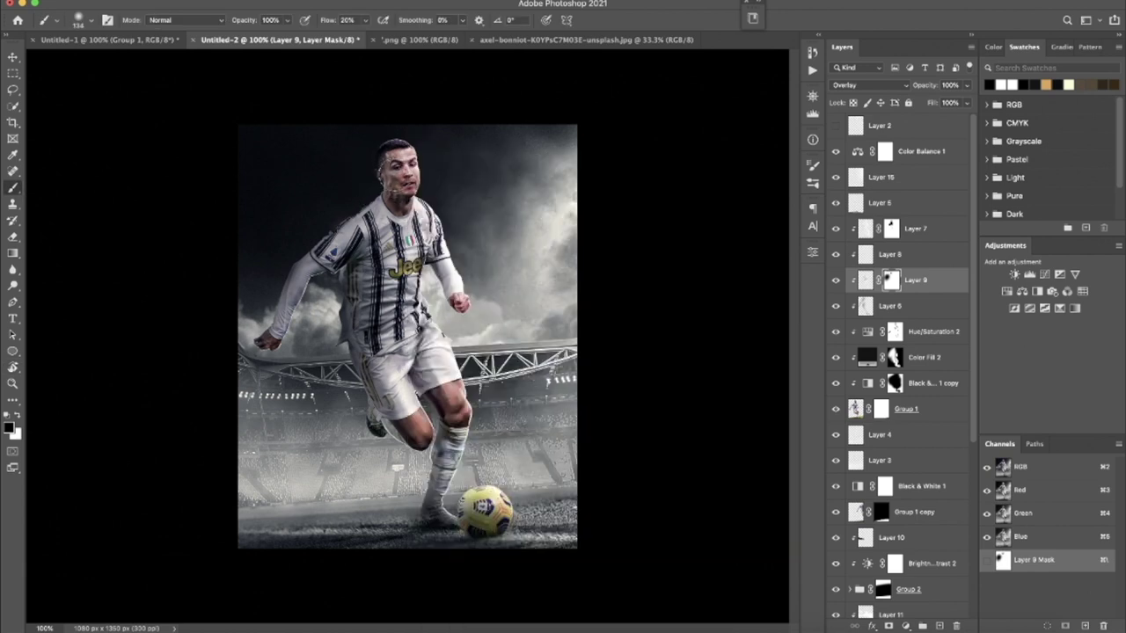
left_click_drag(327, 19, 360, 19)
left_click_drag(384, 172, 389, 179)
left_click(941, 614)
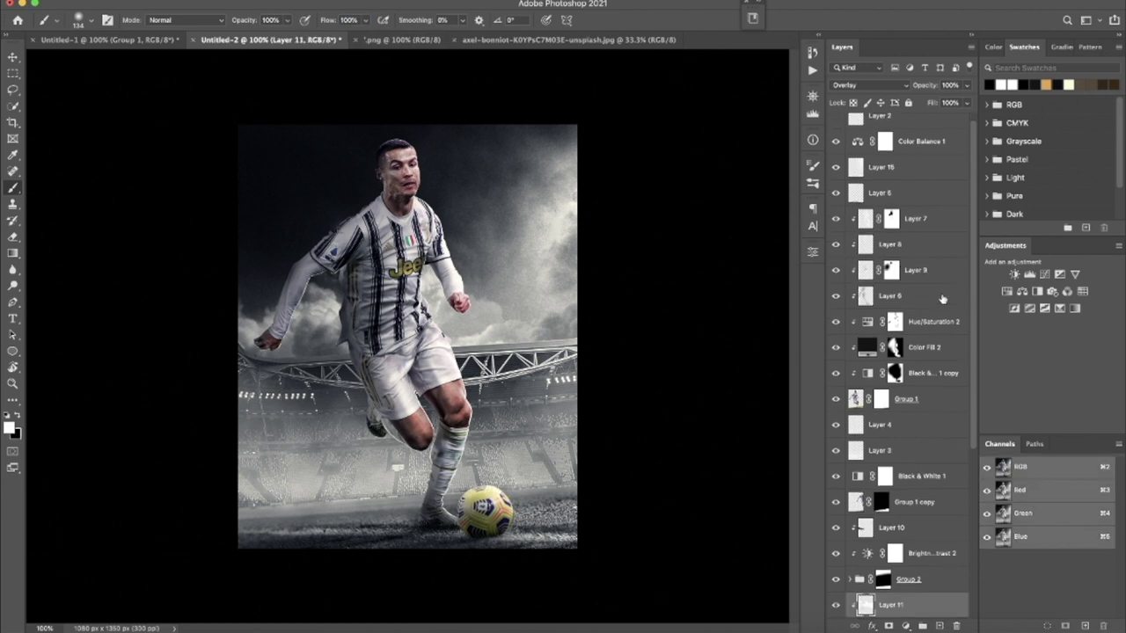
Step: Add a new empty layer above Layer 9 and set brush flow to 4%
left_click(922, 273)
left_click(939, 625)
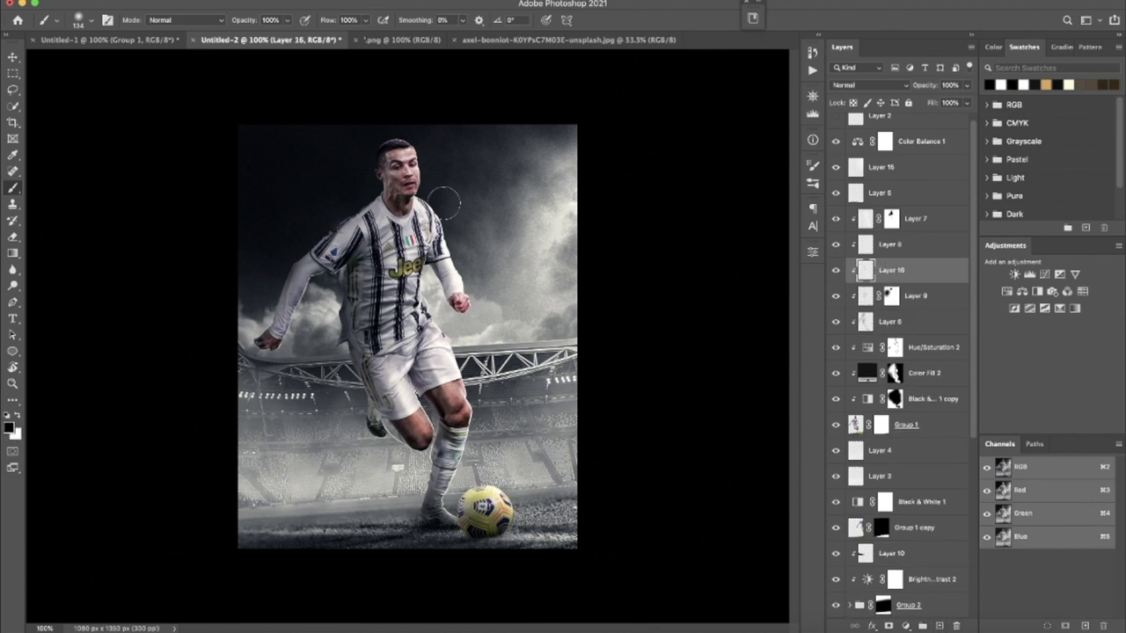
left_click_drag(328, 20, 254, 42)
type("4")
key("Return")
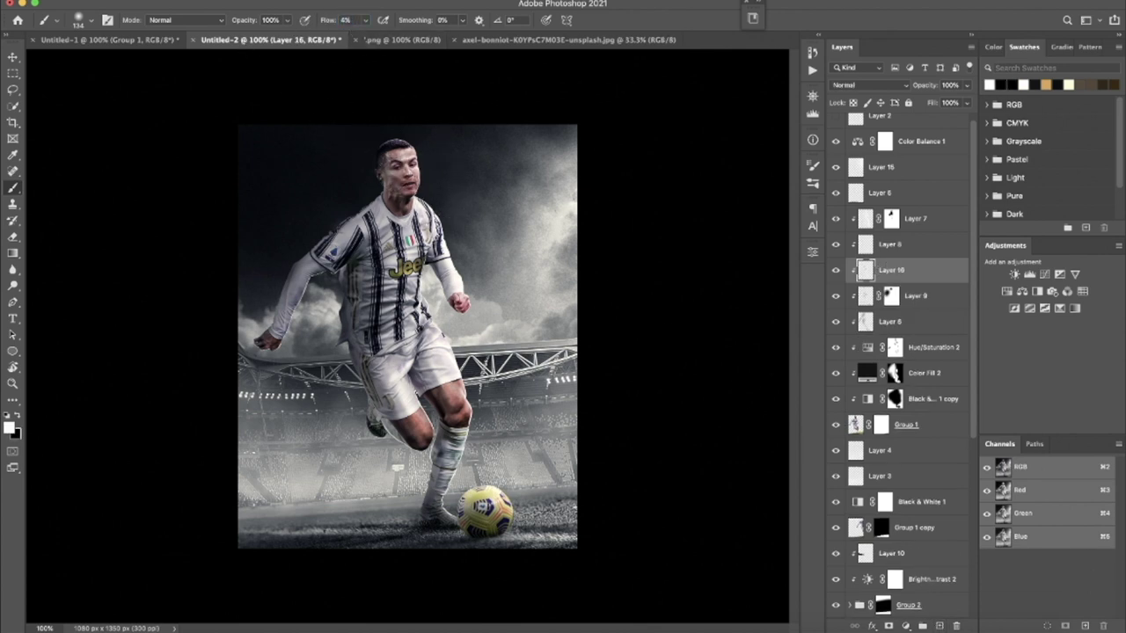
Step: Set Layer 16 to Overlay at about 82% opacity and hide Color Balance 1
left_click(871, 84)
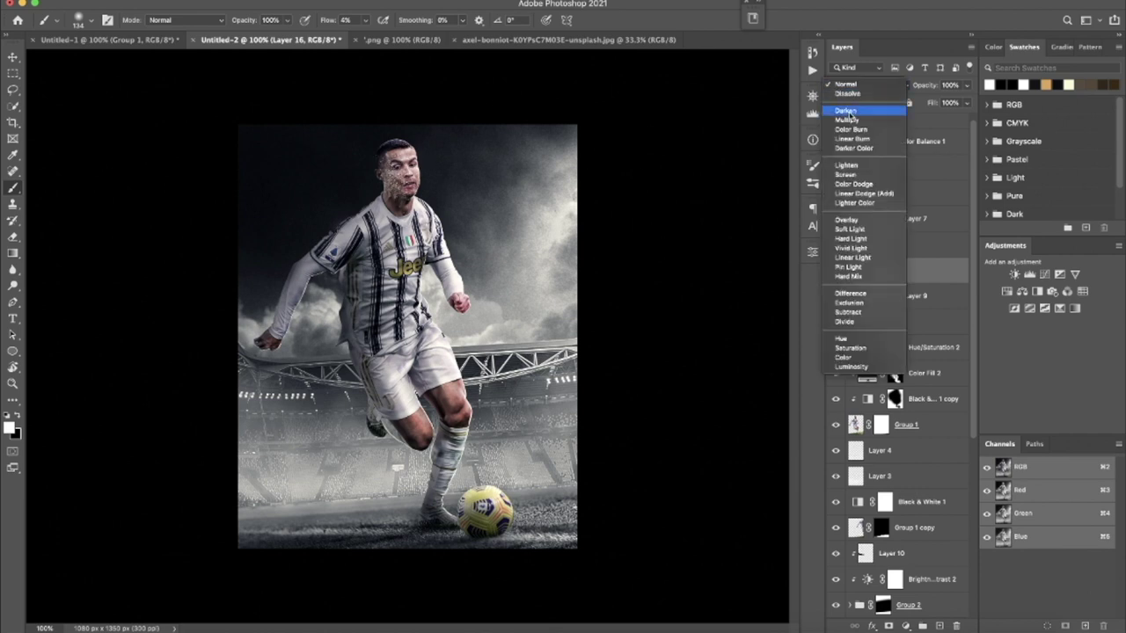
left_click(866, 220)
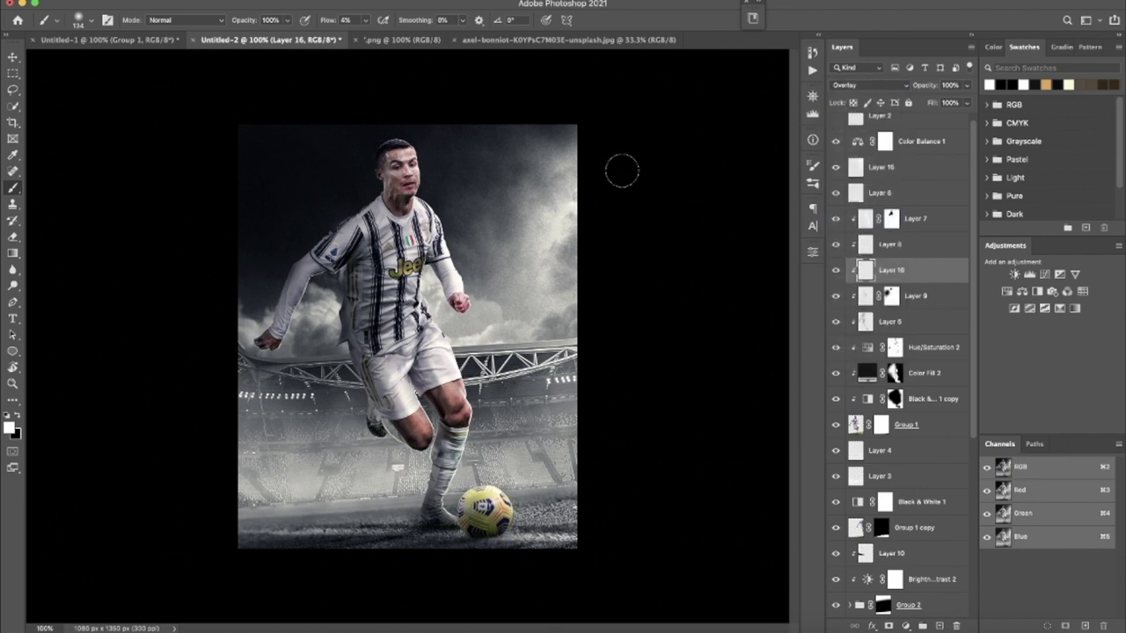
left_click_drag(925, 86, 868, 99)
key("r")
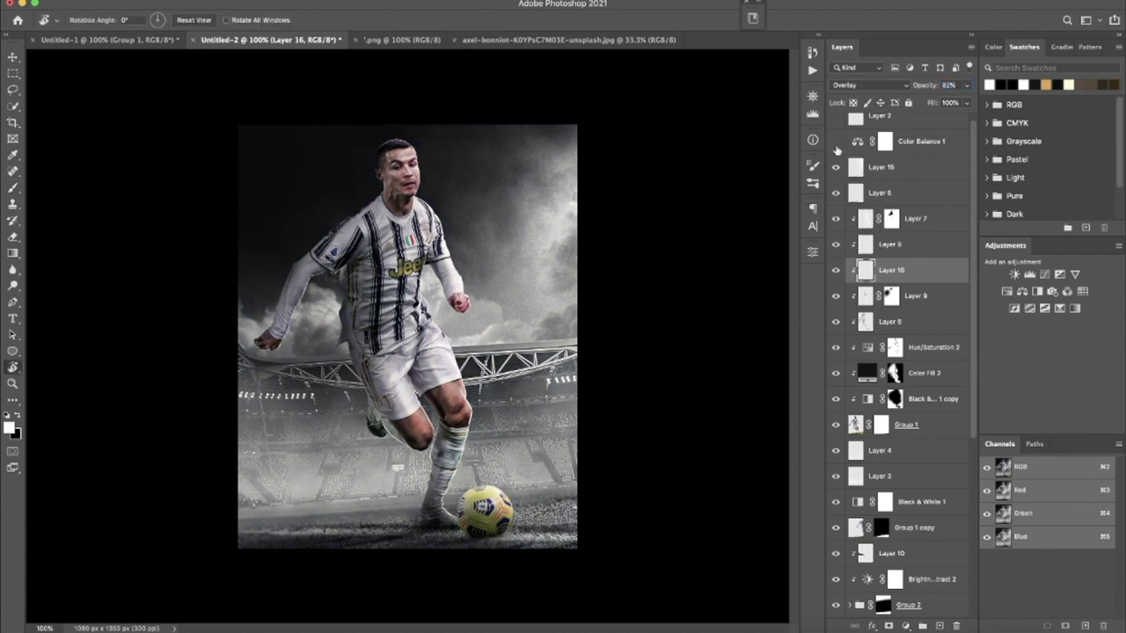
left_click(860, 146)
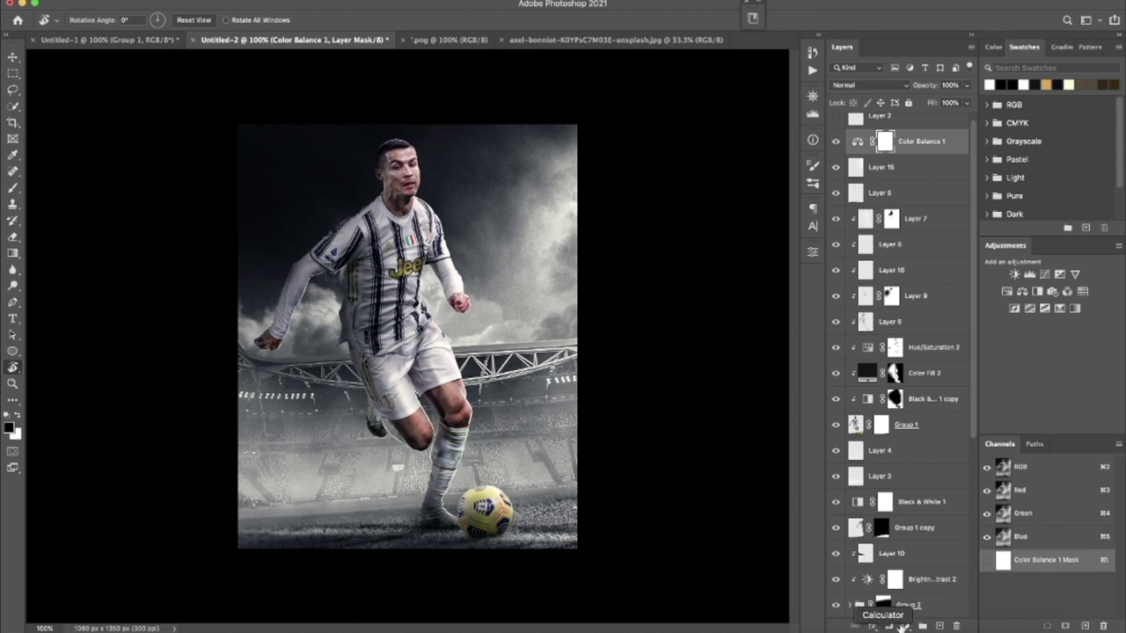
left_click(836, 141)
left_click(915, 167)
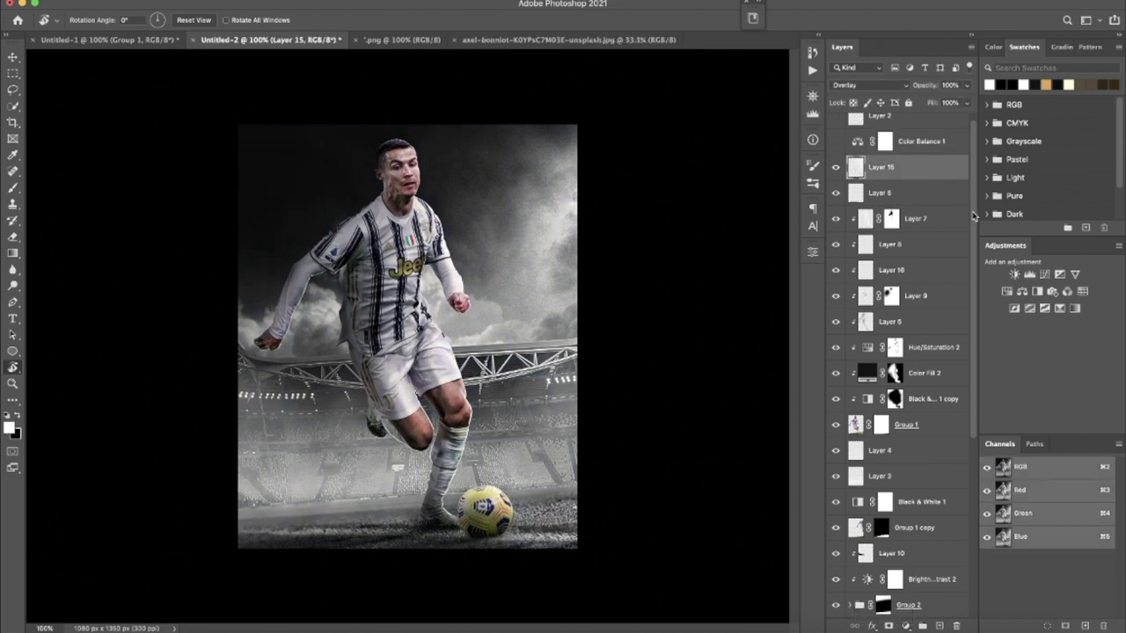
Step: Group the layers down to Group 1 copy 2 into Group 3
left_click_drag(971, 215, 972, 498)
left_click(929, 580, "shift")
key("ctrl+g")
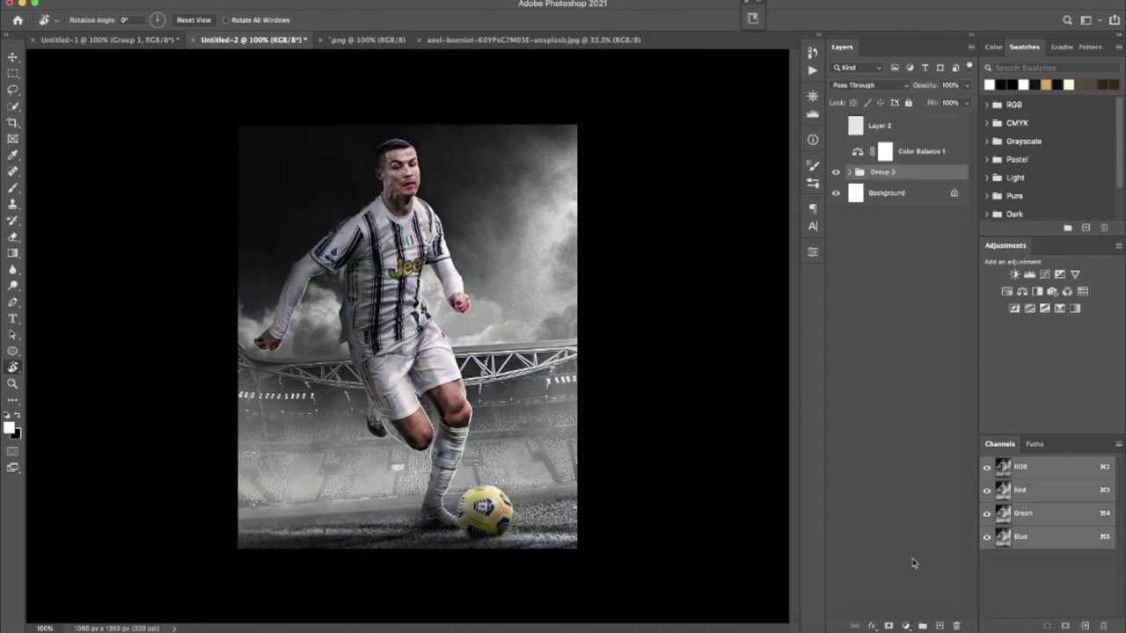
Step: Add a Color Balance adjustment and shift its midtones toward green
left_click(906, 626)
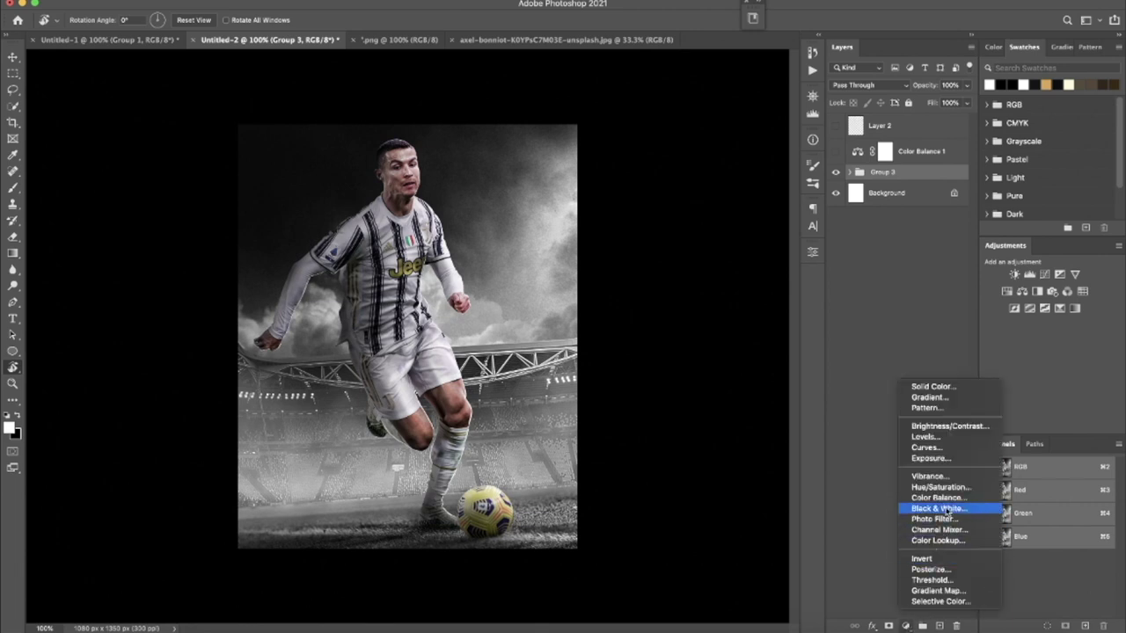
left_click(939, 497)
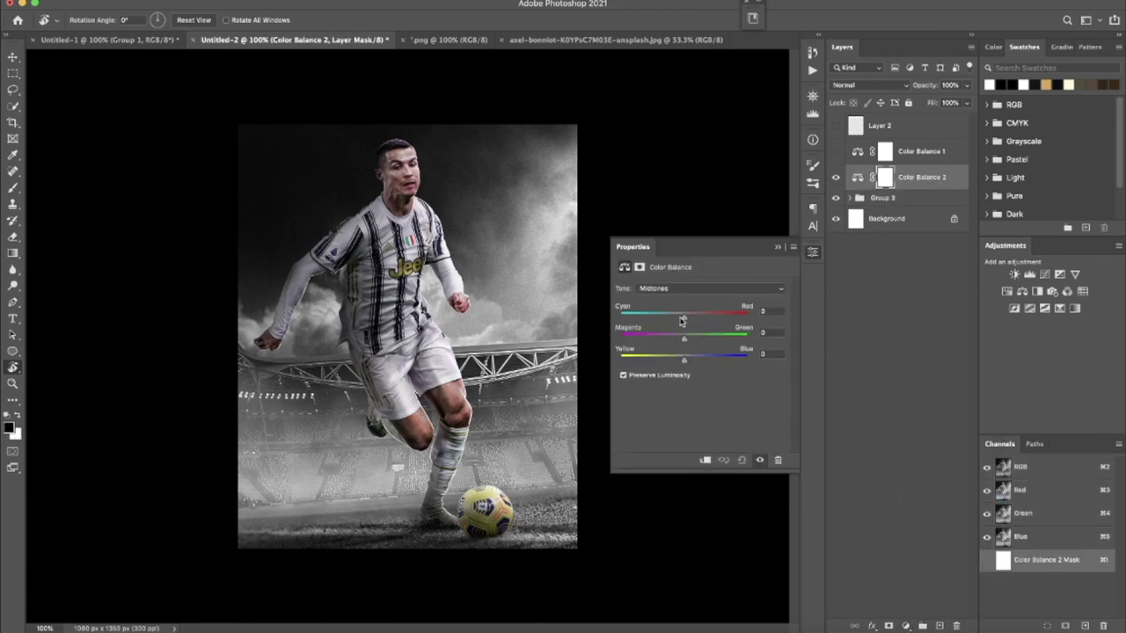
left_click(689, 291)
left_click(689, 289)
left_click_drag(685, 342, 694, 342)
Step: Set Color Balance highlights to Cyan -12, Blue +9 and shadows to Cyan -2, Blue +4
left_click(689, 288)
left_click(688, 300)
left_click(681, 290)
left_click(681, 264)
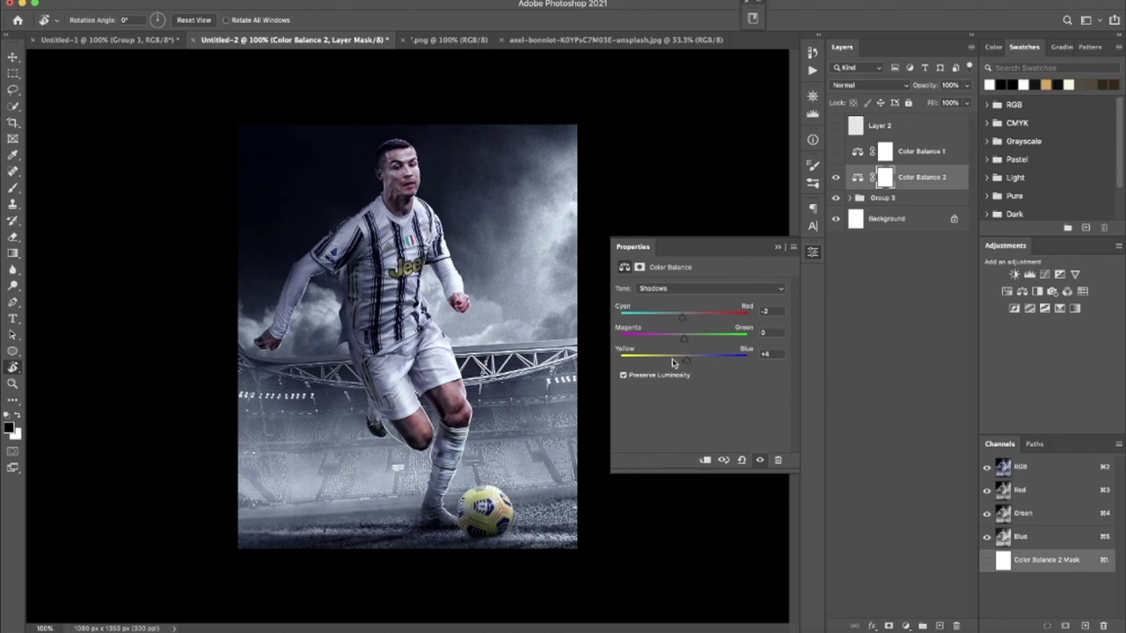
left_click_drag(532, 240, 475, 327)
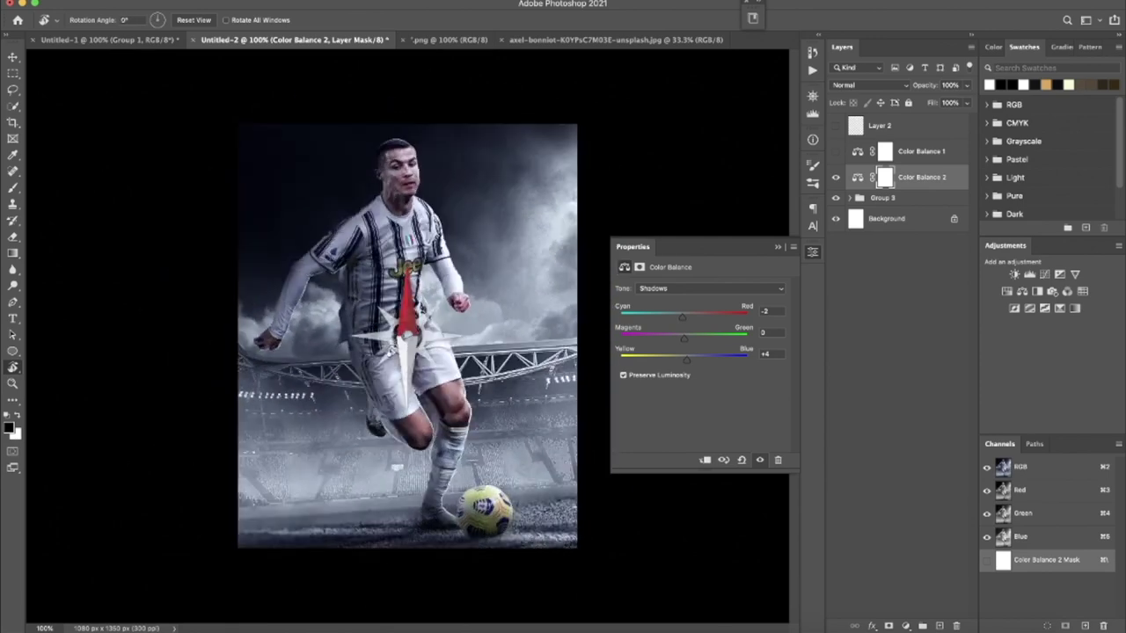
left_click_drag(475, 327, 625, 216)
left_click(777, 247)
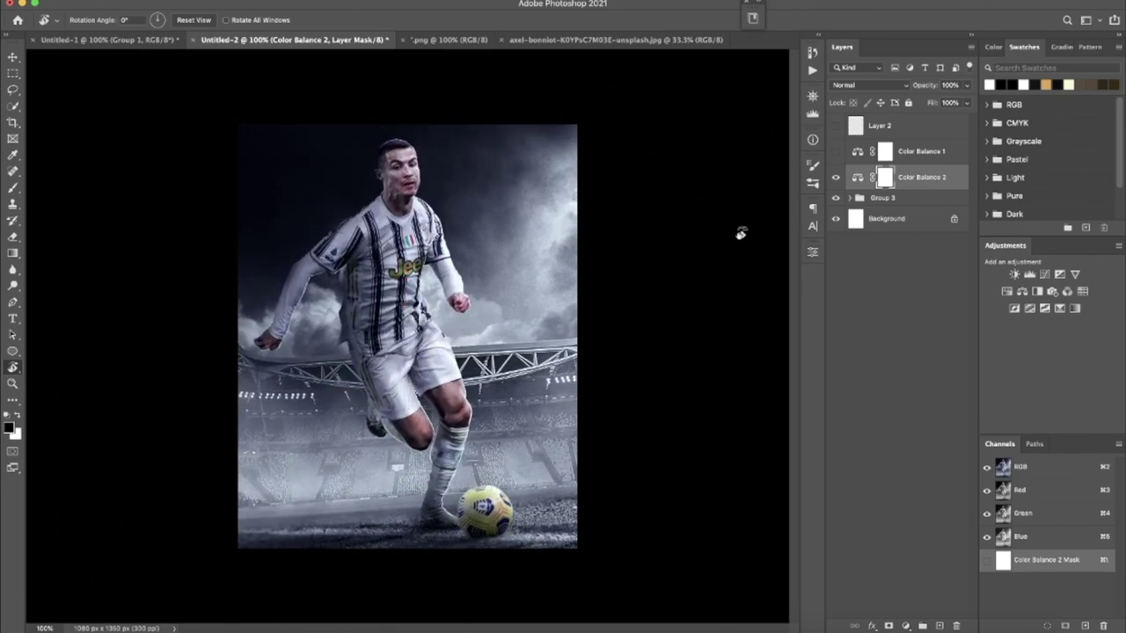
mouse_move(399, 264)
left_mouse_down()
mouse_move(451, 302)
mouse_move(417, 305)
left_mouse_up()
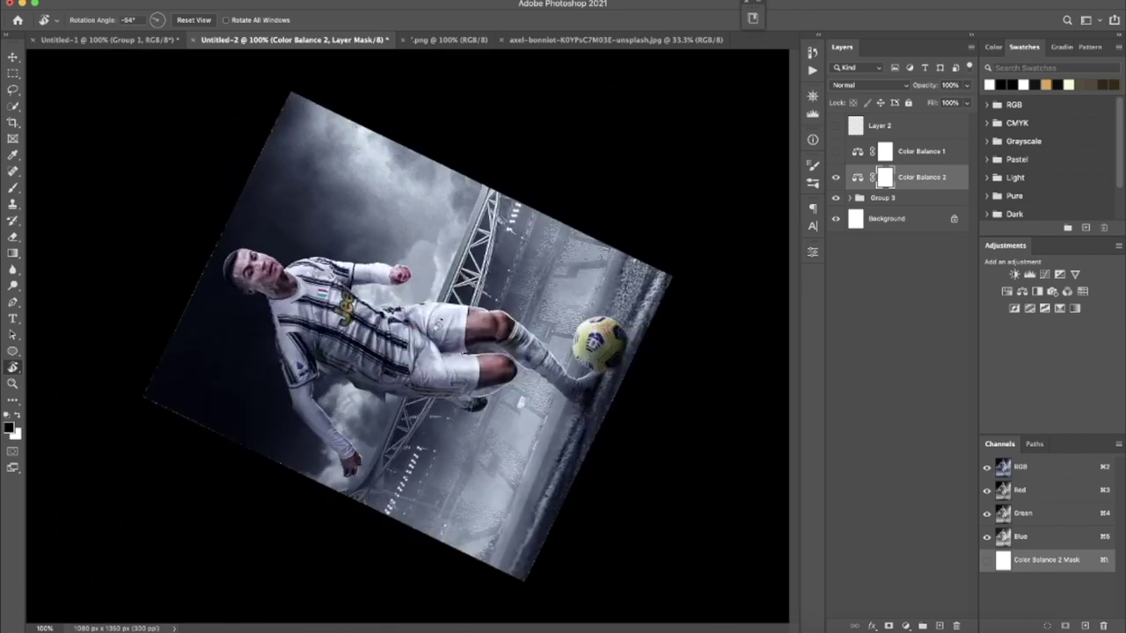
Step: Add a Cristiano text layer with a 164 pt font size
left_click_drag(417, 305, 122, 216)
left_click(13, 318)
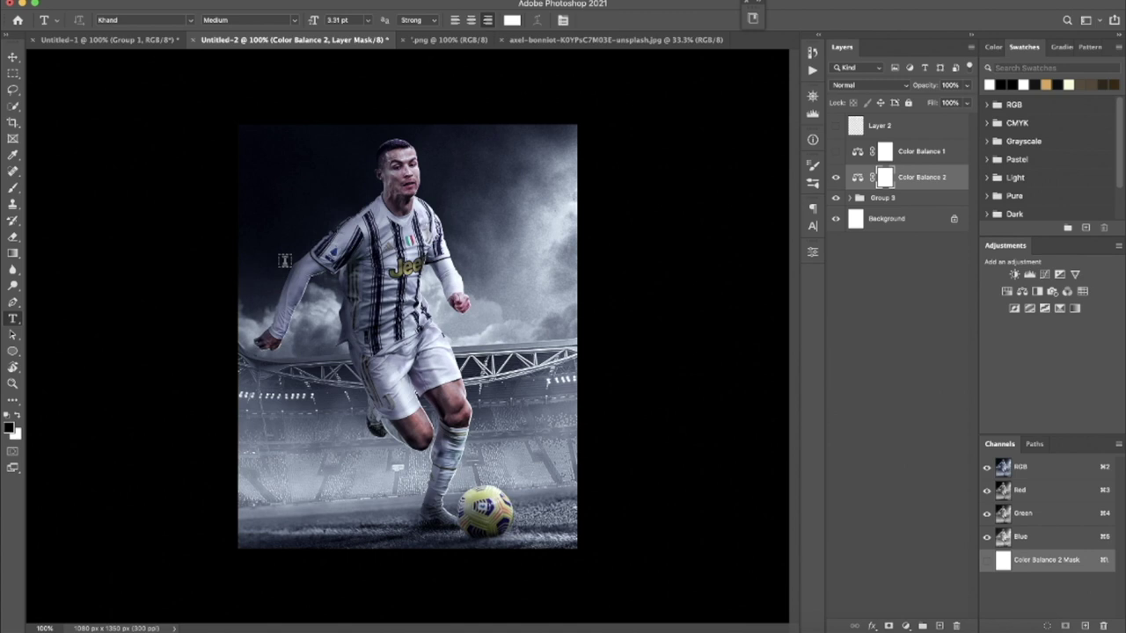
left_click(264, 261)
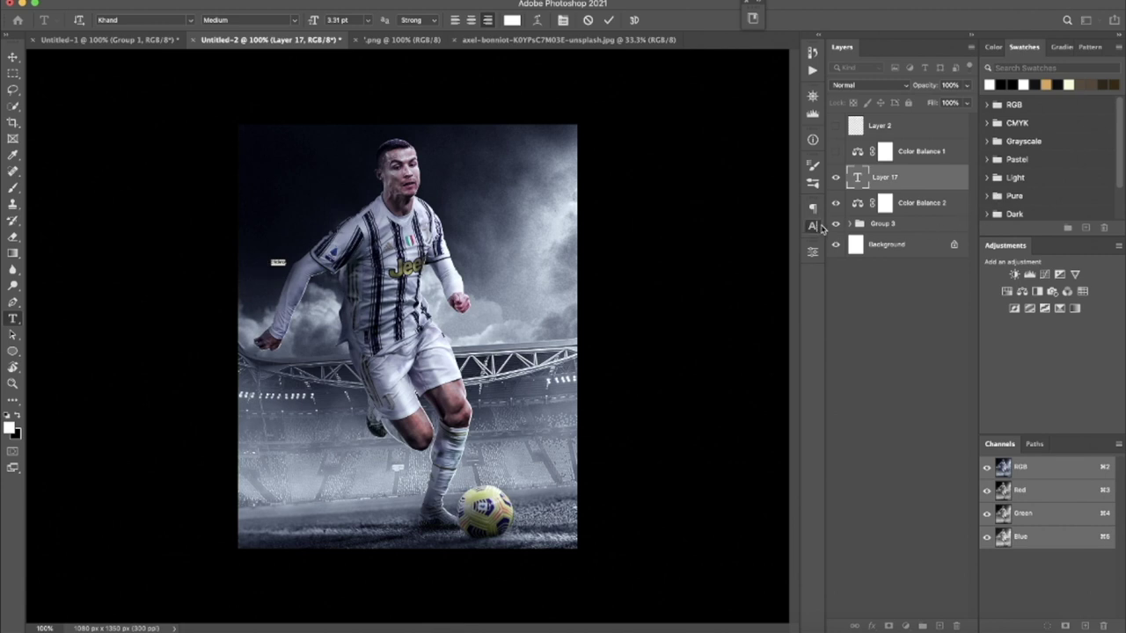
left_click(819, 227)
left_click(690, 242)
type("164")
key("Return")
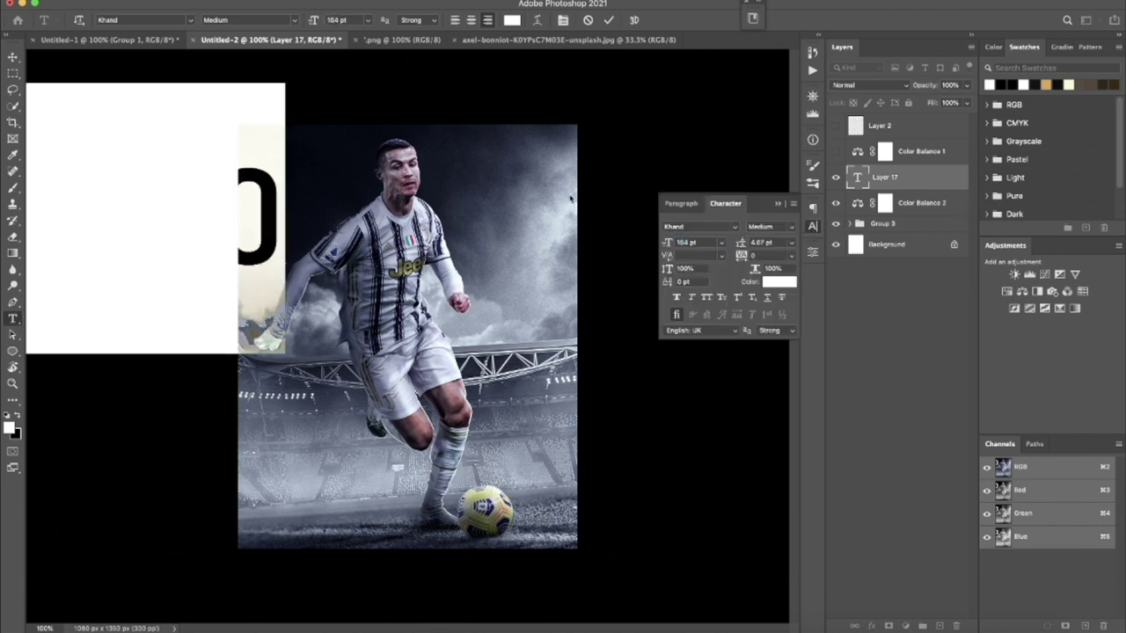
left_click(13, 56)
Step: Make the text all caps and move the Cristiano layer below Group 1
left_click_drag(327, 237, 701, 254)
left_click(722, 297)
left_click(706, 297)
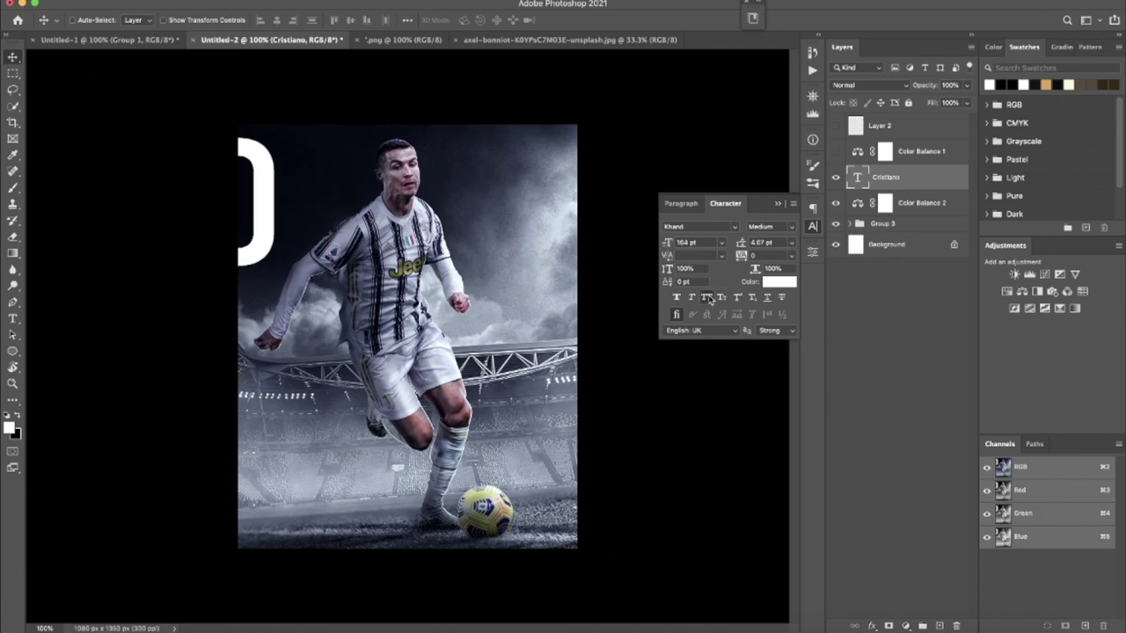
mouse_move(907, 178)
left_mouse_down()
mouse_move(918, 290)
mouse_move(896, 503)
left_mouse_up()
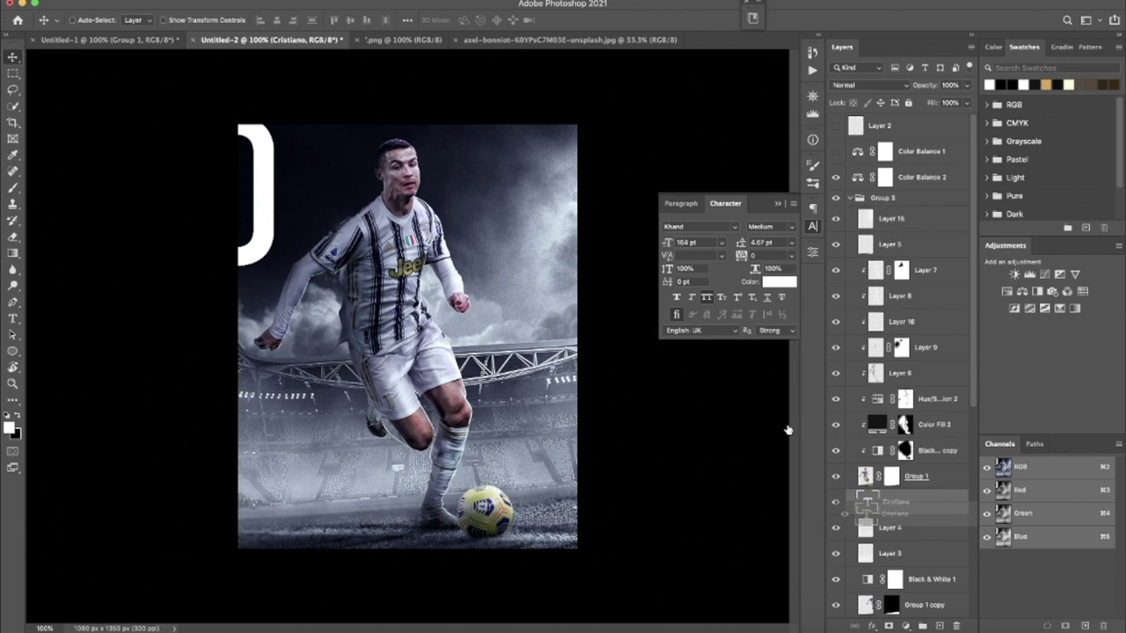
left_click_drag(248, 205, 628, 233)
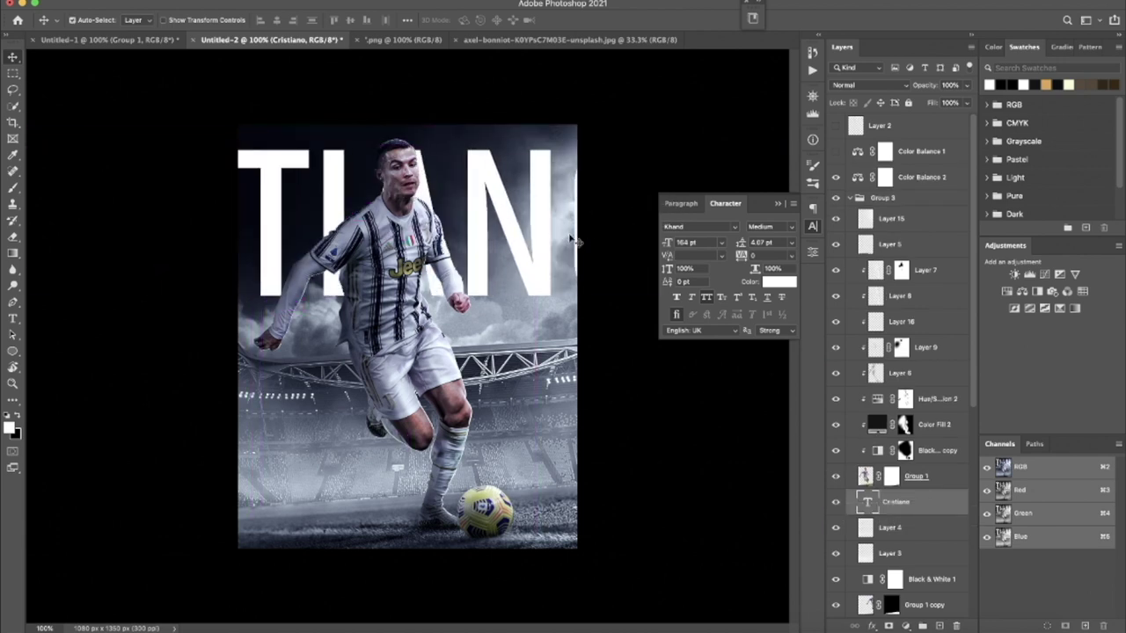
Step: Scale CRISTIANO to about 64% and centre it across the top of the poster
key("ctrl+r")
key("ctrl+t")
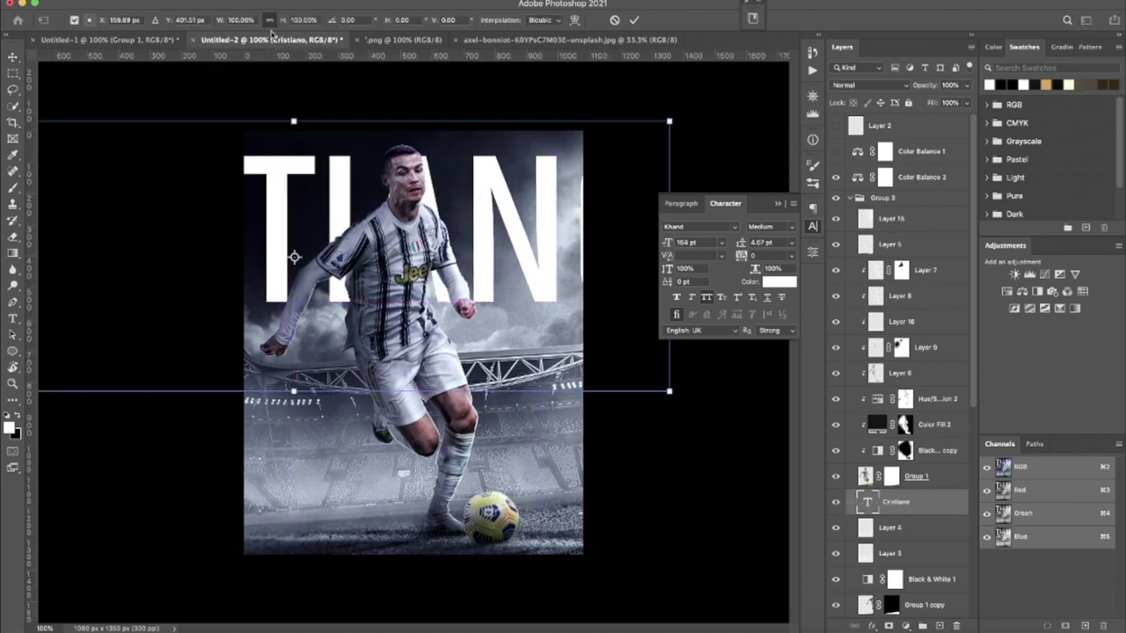
type("33")
key("Return")
mouse_move(369, 246)
left_mouse_down()
mouse_move(517, 243)
mouse_move(588, 223)
left_mouse_up()
mouse_move(550, 276)
left_mouse_down()
mouse_move(652, 295)
mouse_move(575, 258)
mouse_move(456, 236)
left_mouse_up()
left_click_drag(350, 204, 415, 197)
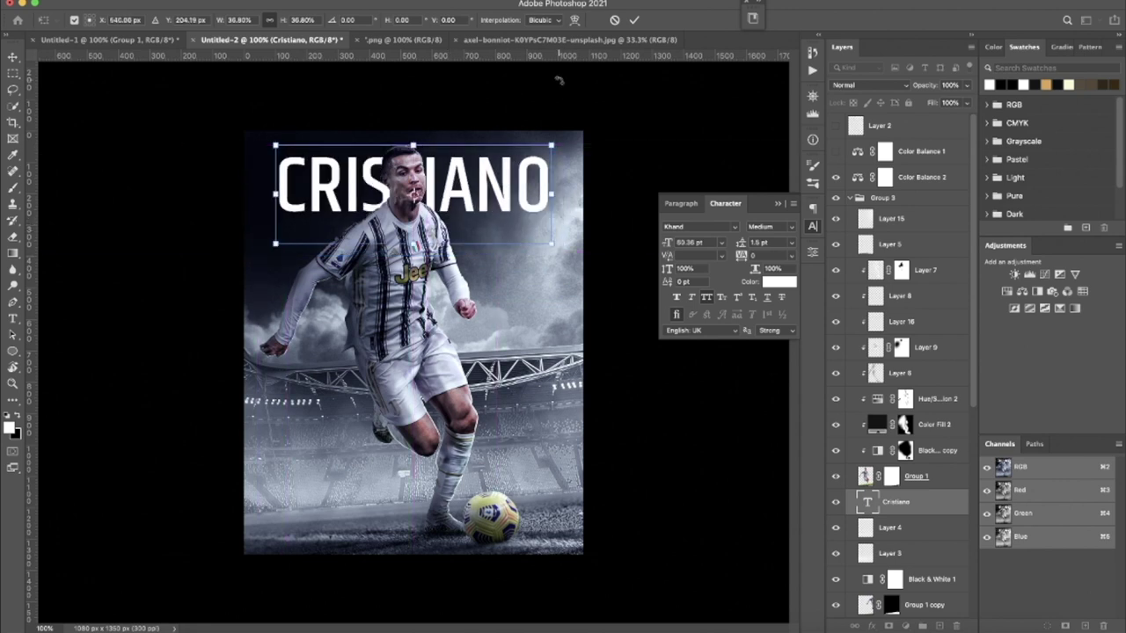
left_click(632, 21)
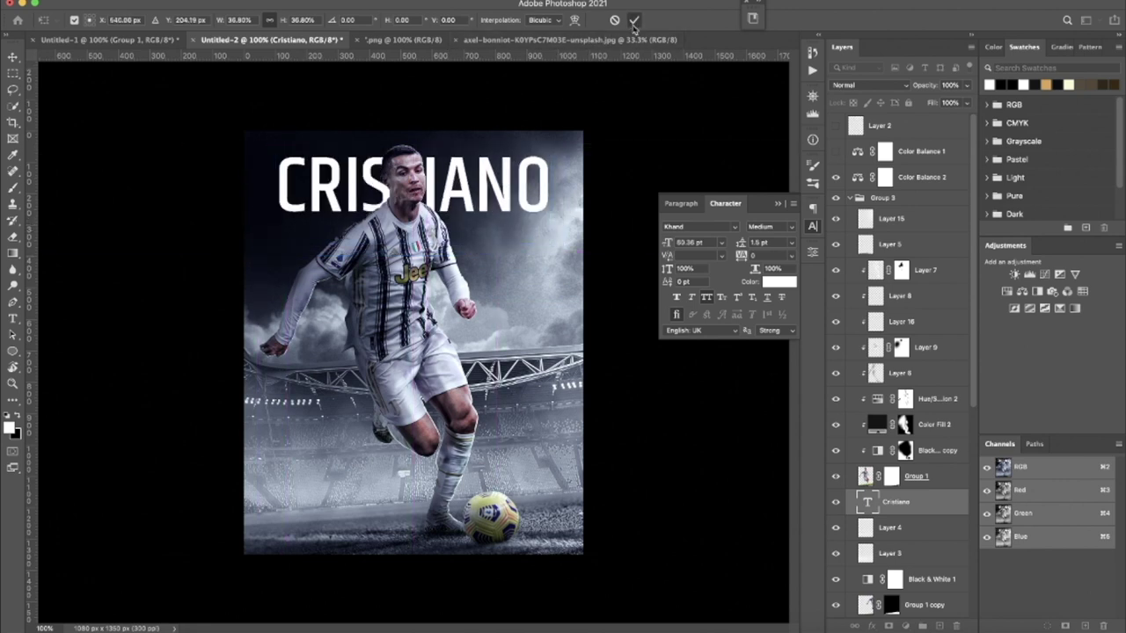
Step: Try the desonanz font, then set CRISTIANO in Dharma Gothic C ExtraBold
left_click(737, 227)
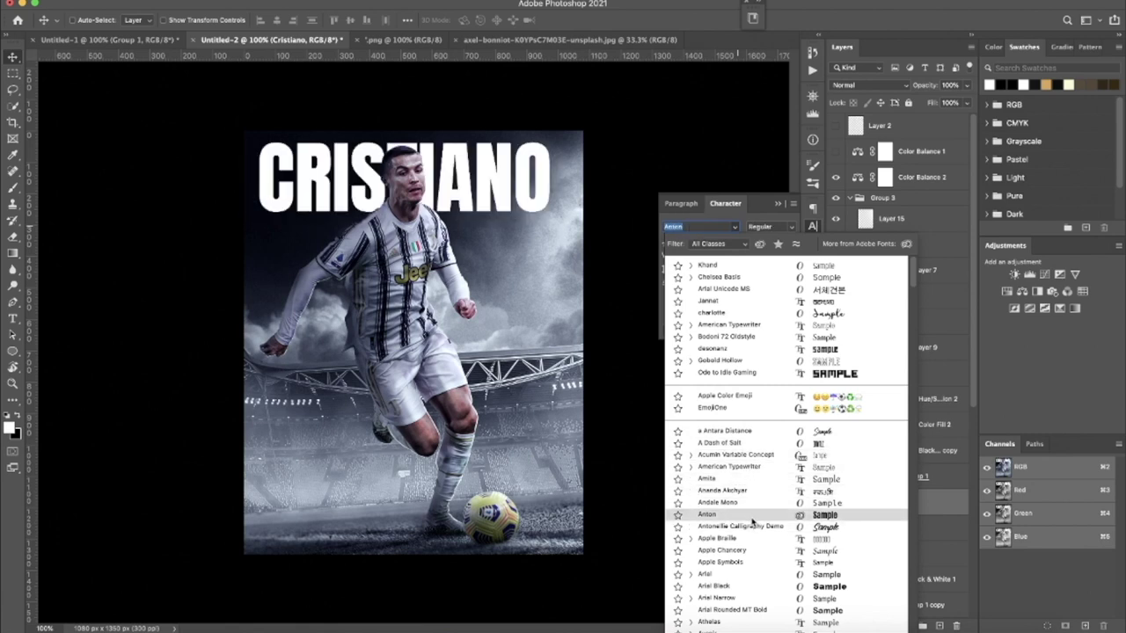
scroll(744, 591, "down", 10)
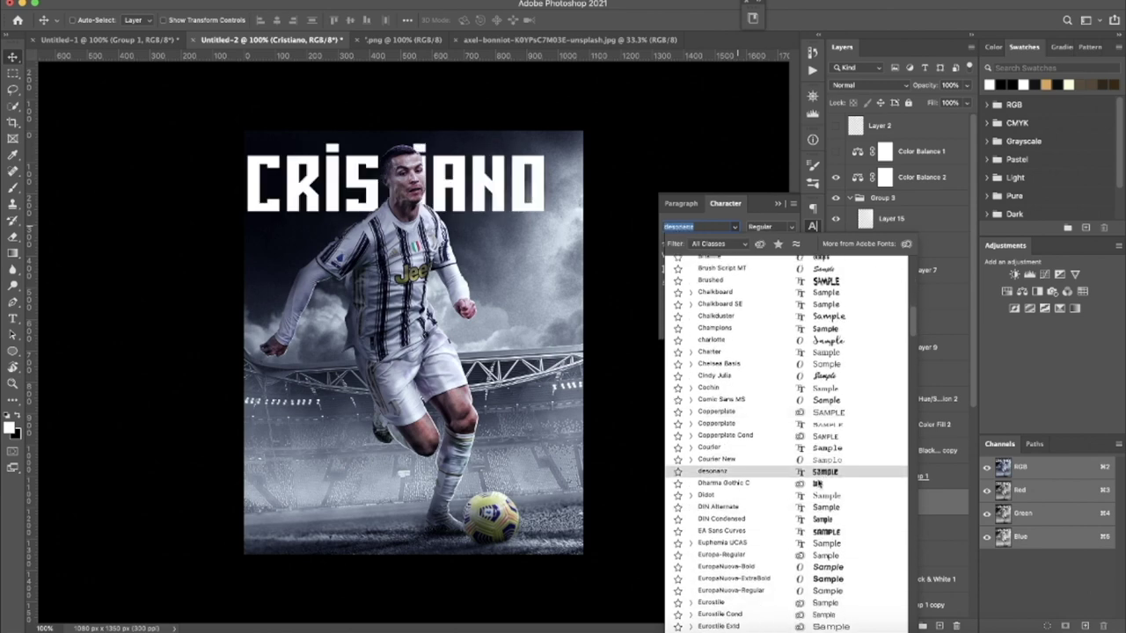
left_click(814, 471)
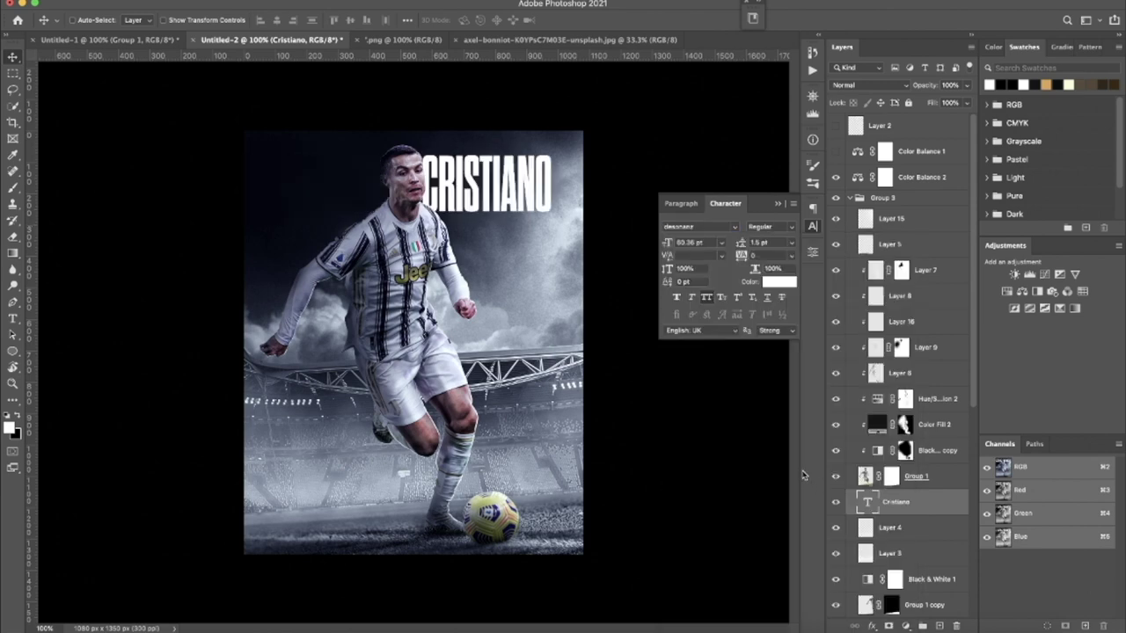
left_click(733, 229)
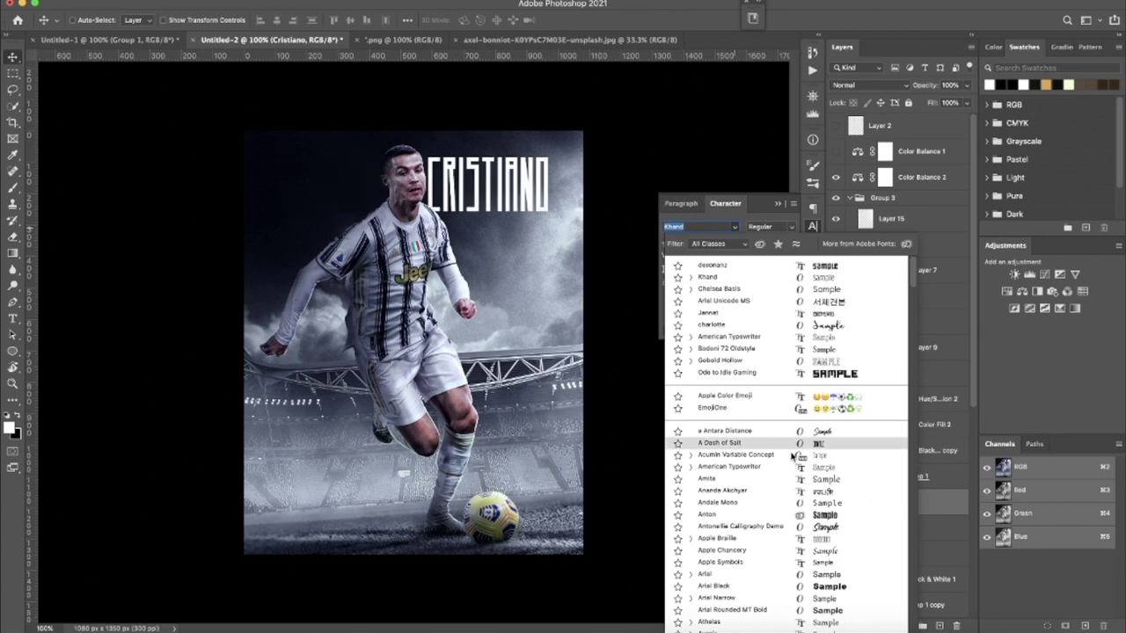
scroll(790, 451, "down", 10)
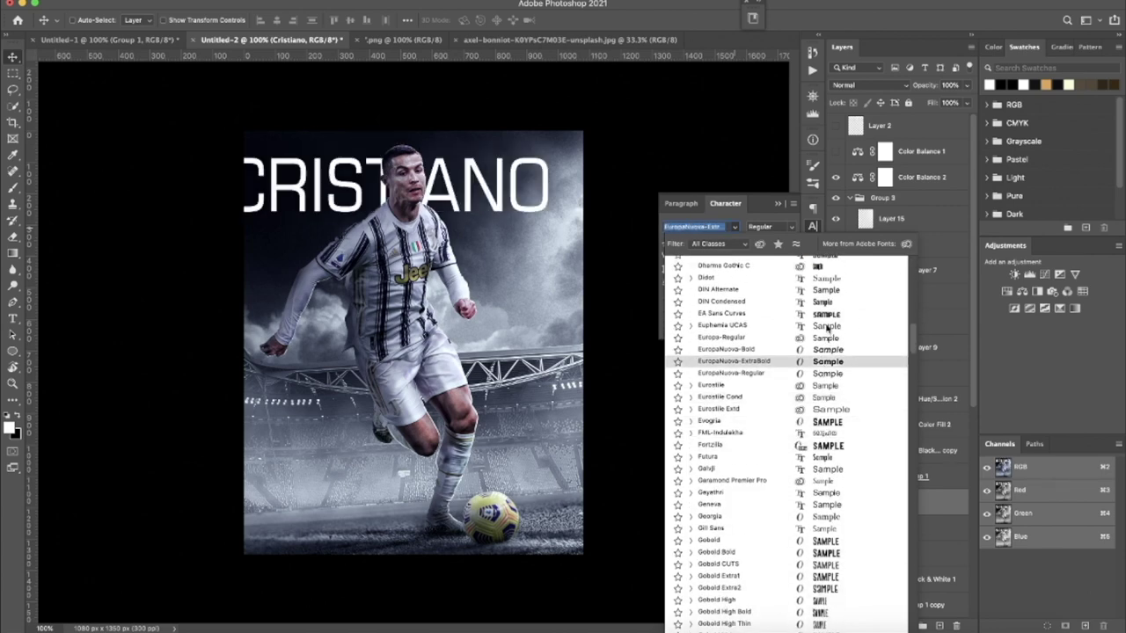
left_click(827, 267)
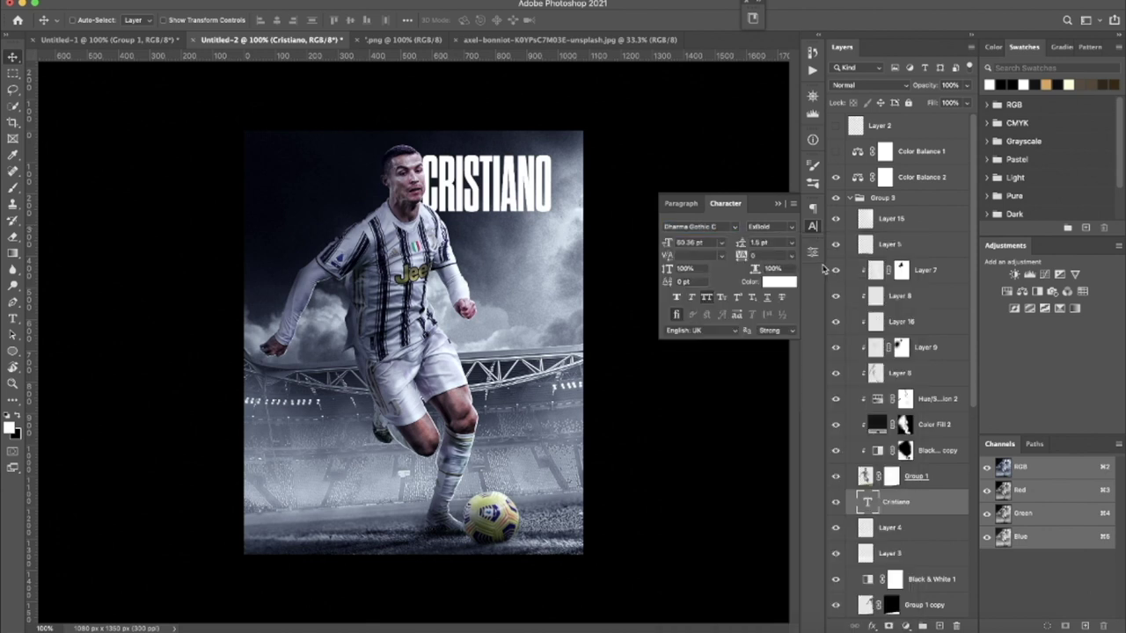
Step: Reposition CRISTIANO over the player's head and enlarge it to about 211%
mouse_move(524, 242)
left_mouse_down()
mouse_move(442, 258)
mouse_move(519, 237)
left_mouse_up()
key("ctrl+t")
left_click(634, 20)
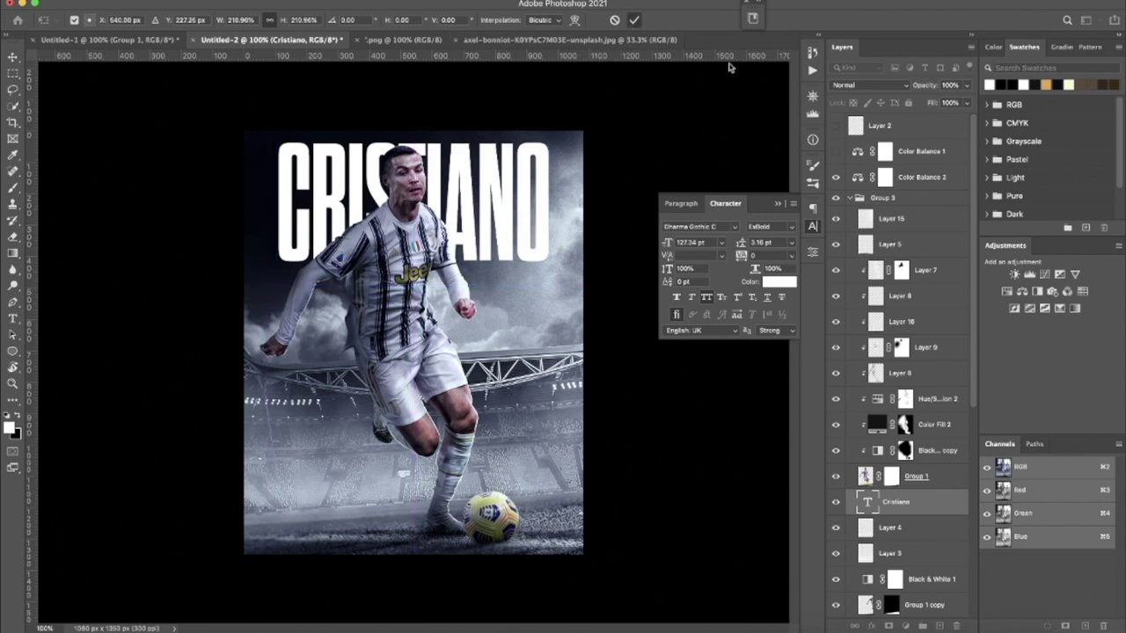
left_click(850, 85)
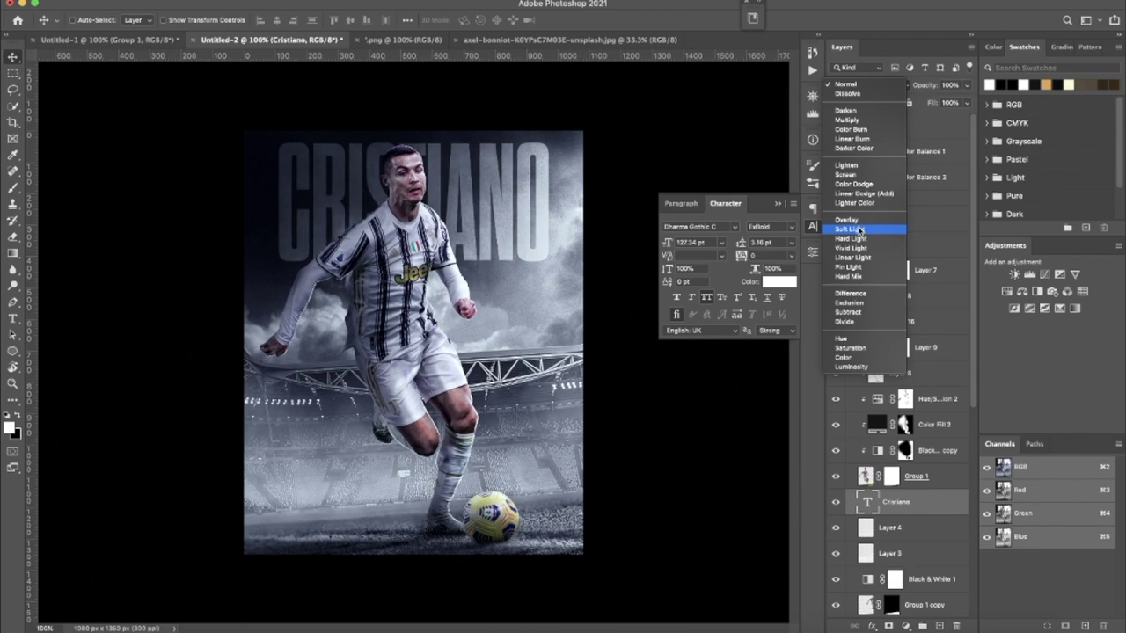
Step: Set the CRISTIANO layer to Overlay blending and duplicate the Cristiano layer
left_click(846, 220)
key("r")
mouse_move(449, 207)
left_mouse_down()
mouse_move(479, 318)
mouse_move(445, 304)
left_mouse_up()
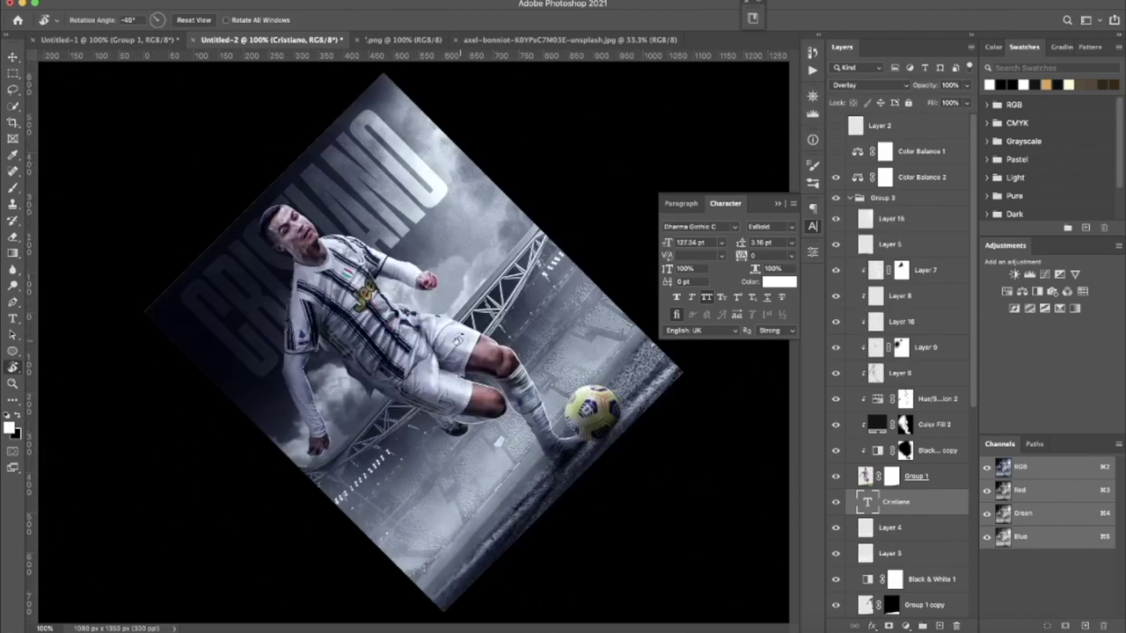
left_click_drag(444, 303, 832, 175)
left_click_drag(903, 508, 897, 517)
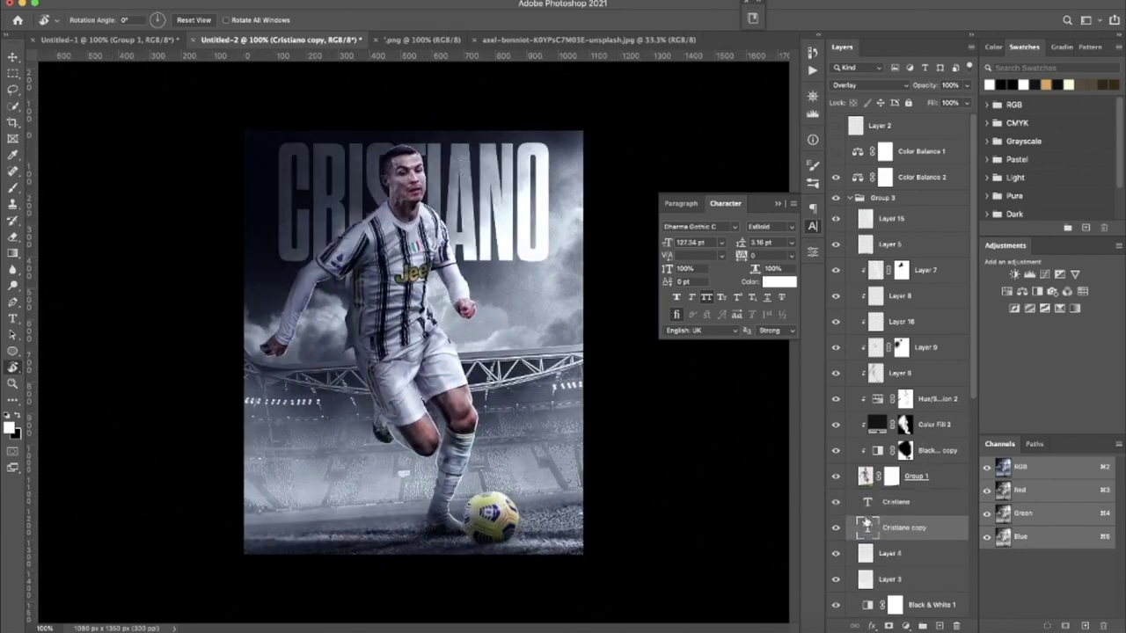
Step: Retype the copy as RONALDO, place it below CRISTIANO and scale it to match
double_click(867, 526)
type("RONALDO")
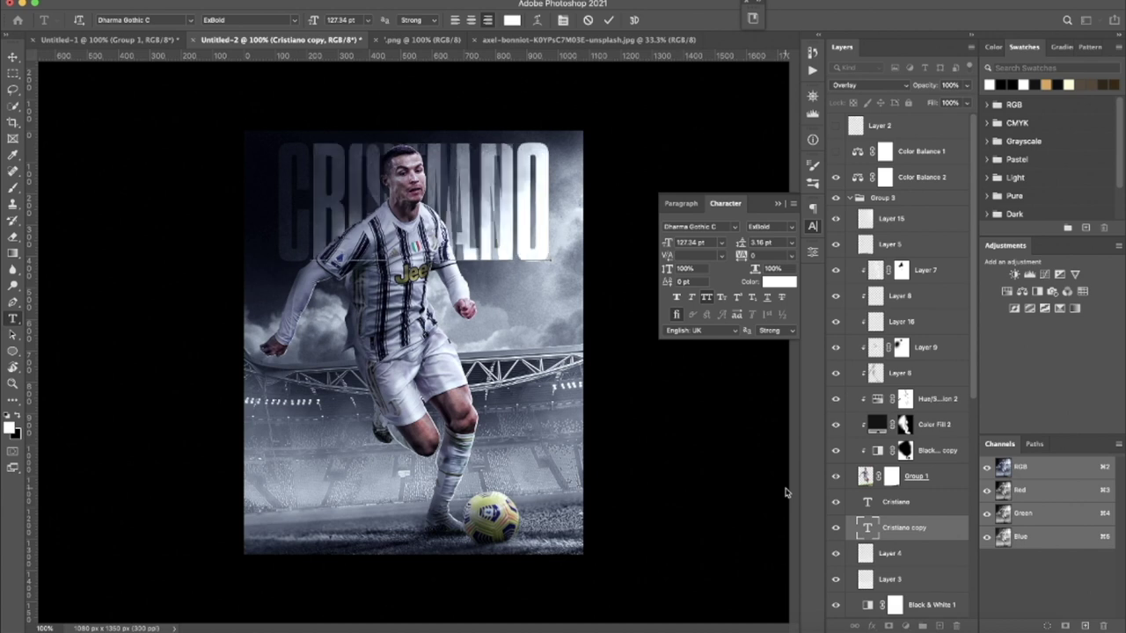
left_click(13, 56)
left_click_drag(498, 258, 482, 387)
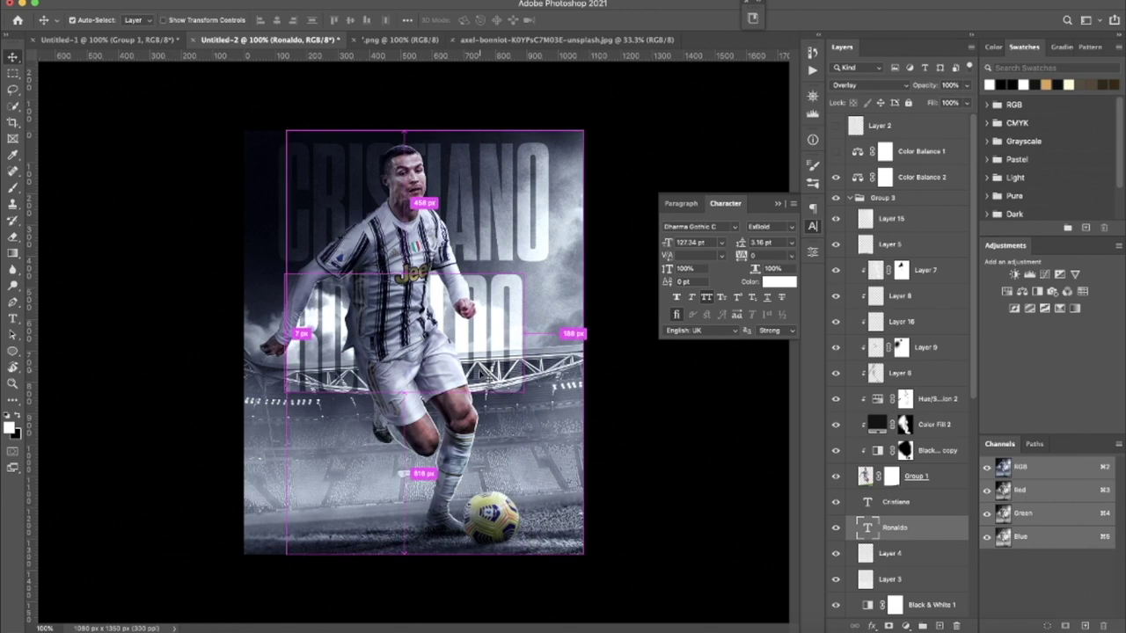
key("ctrl+t")
left_click_drag(523, 250, 552, 232)
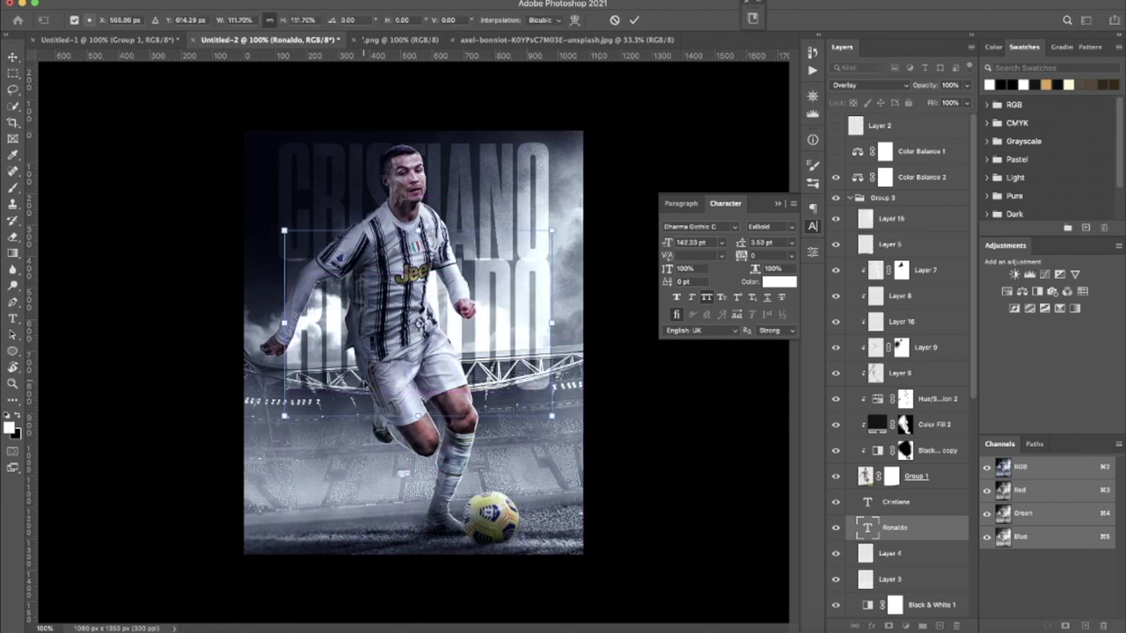
left_click_drag(283, 417, 278, 420)
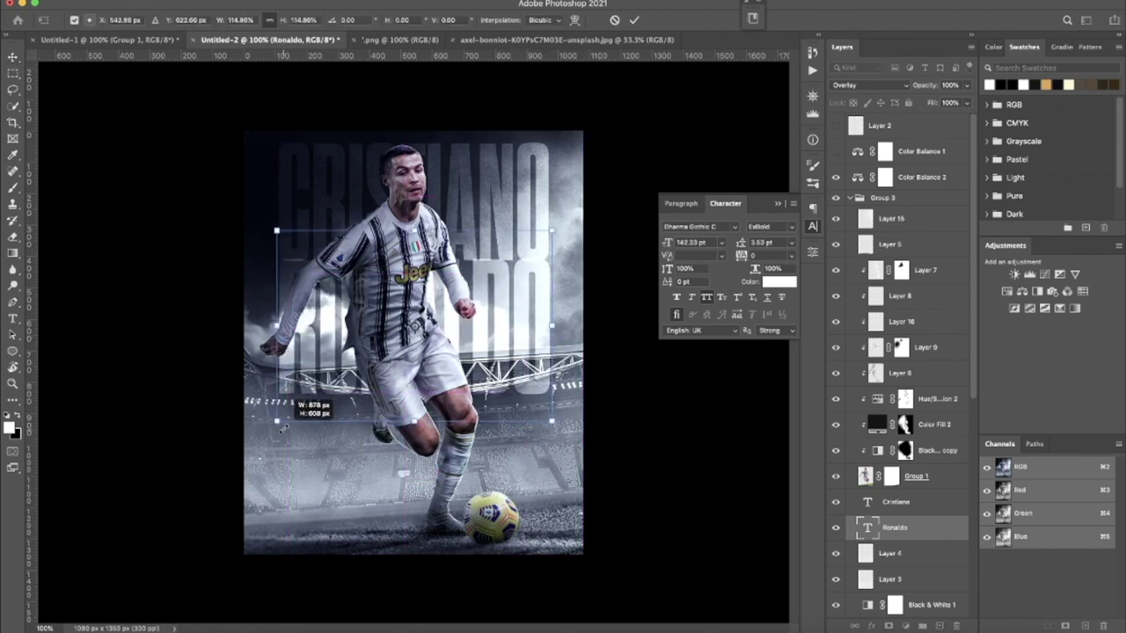
left_click_drag(436, 349, 439, 357)
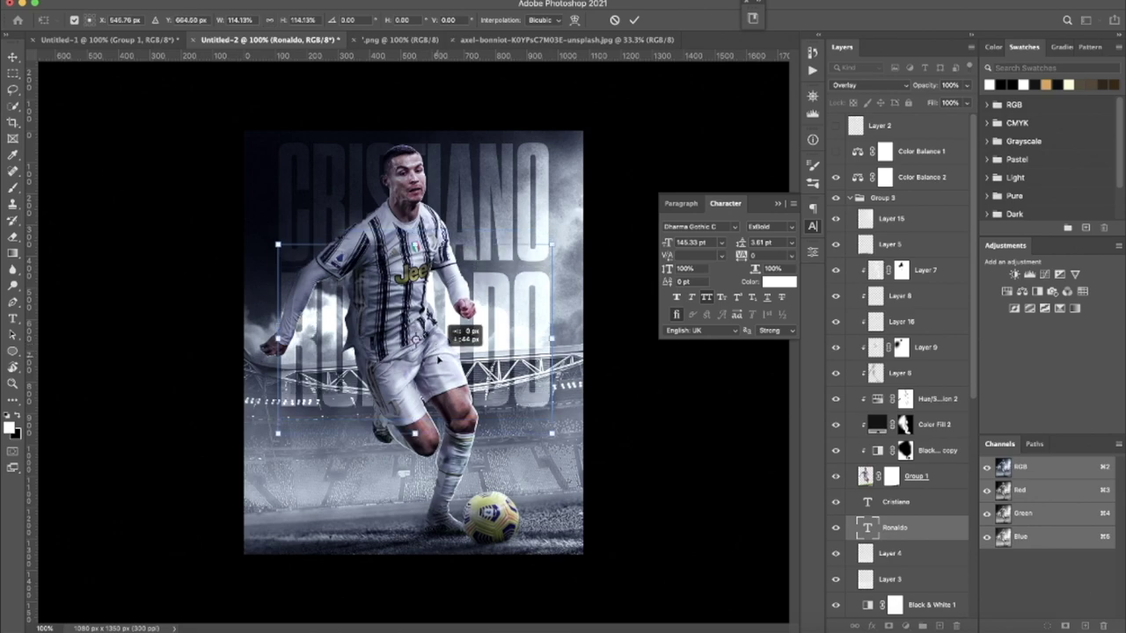
left_click(632, 25)
Step: Move the Cristiano and Ronaldo text layers beneath Stadium 1
key("r")
mouse_move(396, 120)
left_mouse_down()
mouse_move(632, 387)
mouse_move(307, 153)
left_mouse_up()
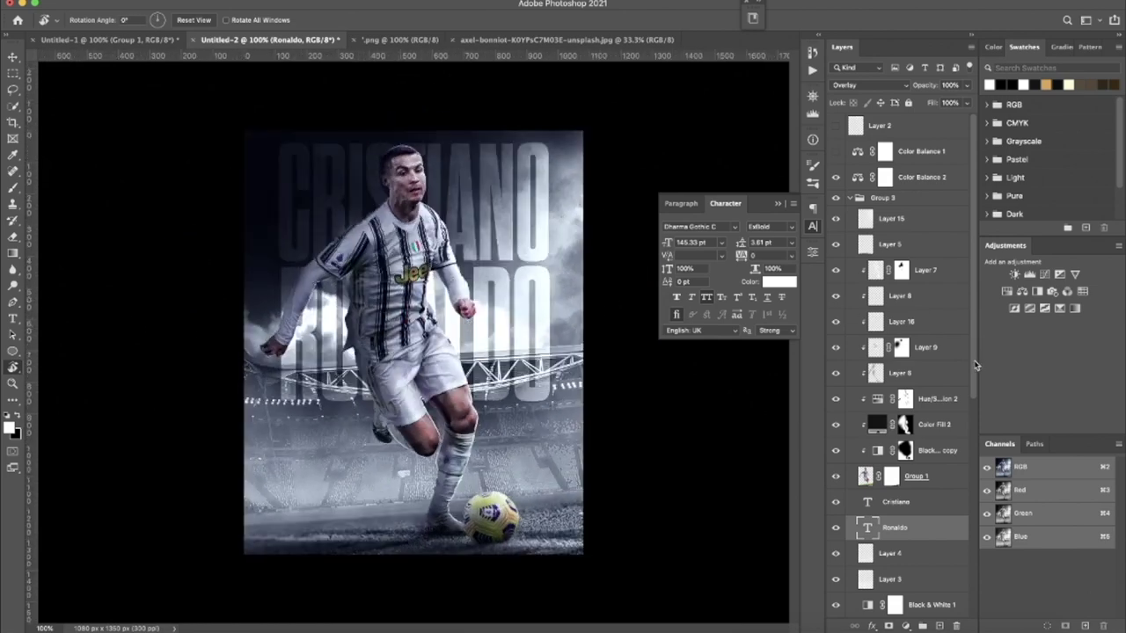
scroll(914, 351, "down", 4)
scroll(915, 308, "down", 4)
scroll(914, 264, "down", 3)
left_click(905, 219, "shift")
left_click_drag(922, 244, 910, 475)
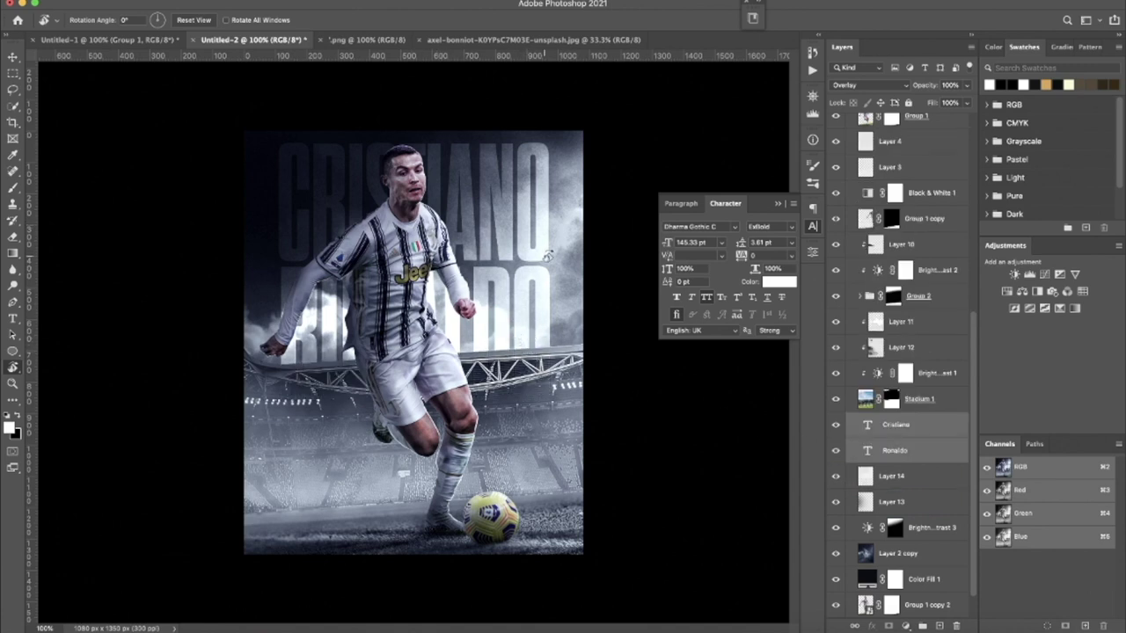
Step: Tilt both name lines about -6° and enlarge them past the poster edges
key("ctrl+r")
key("ctrl+t")
left_click_drag(603, 326, 617, 308)
left_click_drag(557, 380, 609, 420)
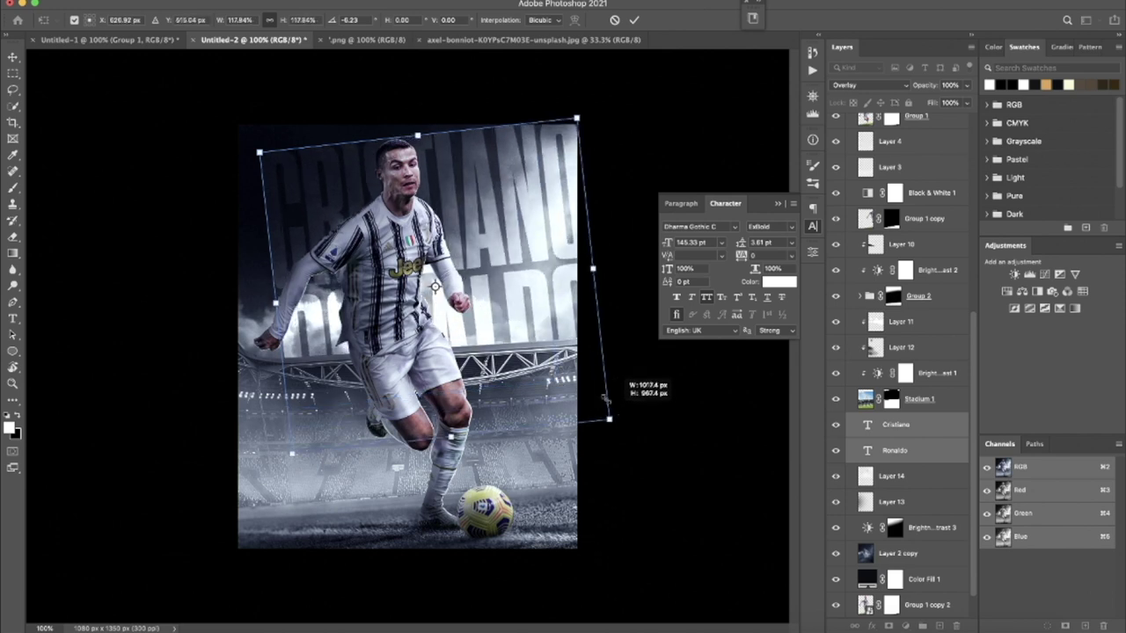
left_click_drag(252, 152, 192, 125)
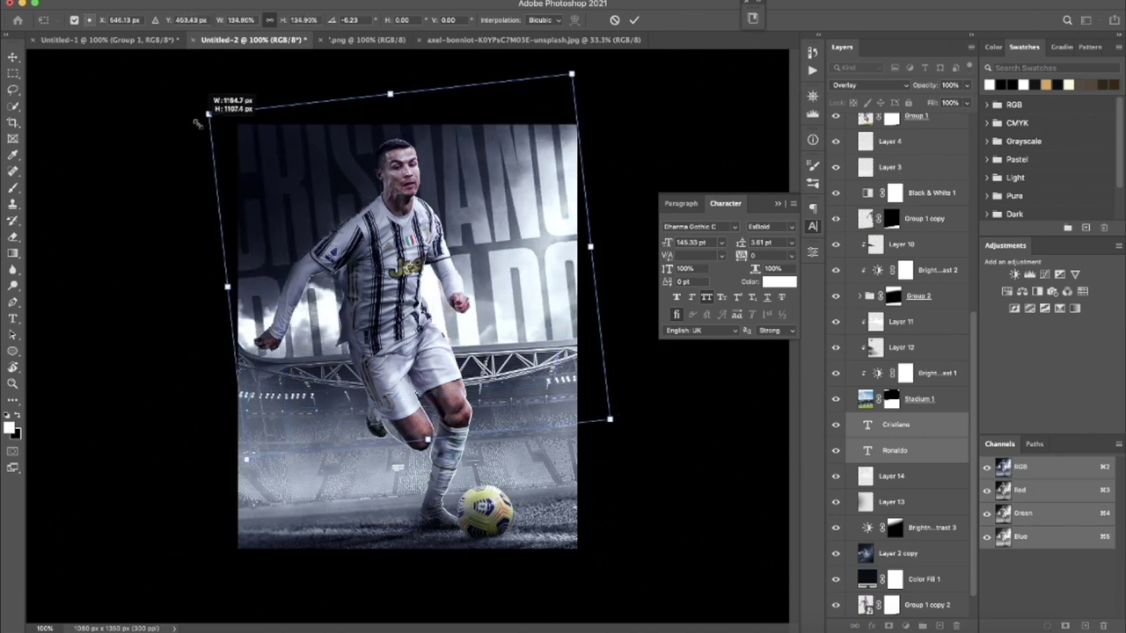
left_click(635, 19)
Step: Group the two name text layers into Group 4 and add a layer mask
key("r")
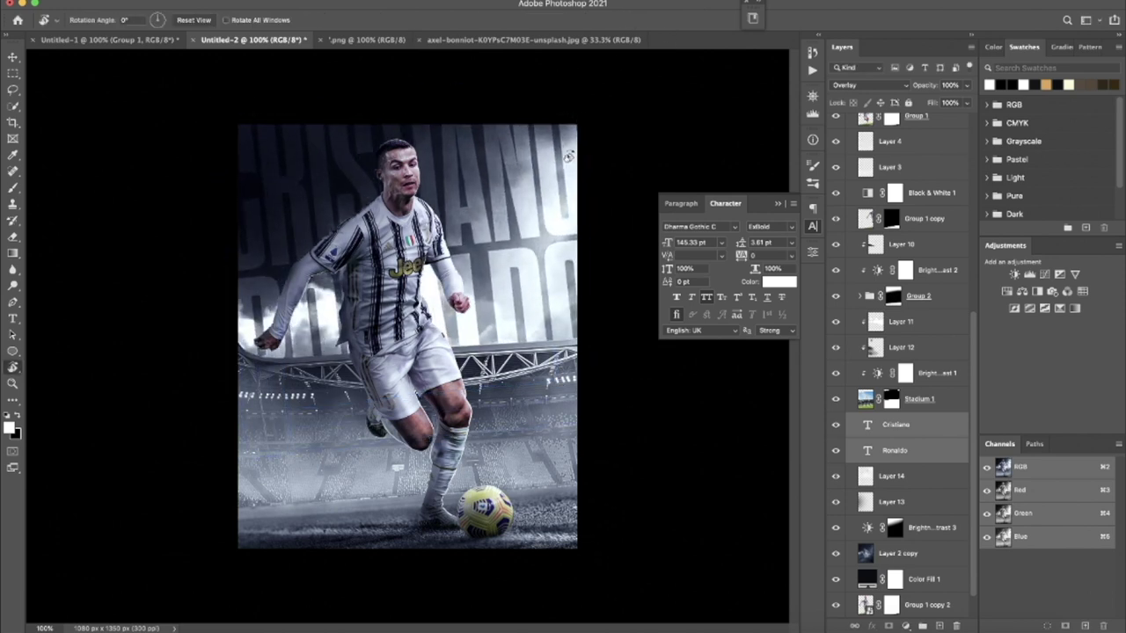
left_click_drag(365, 321, 369, 327)
key("ctrl+g")
left_click(887, 625)
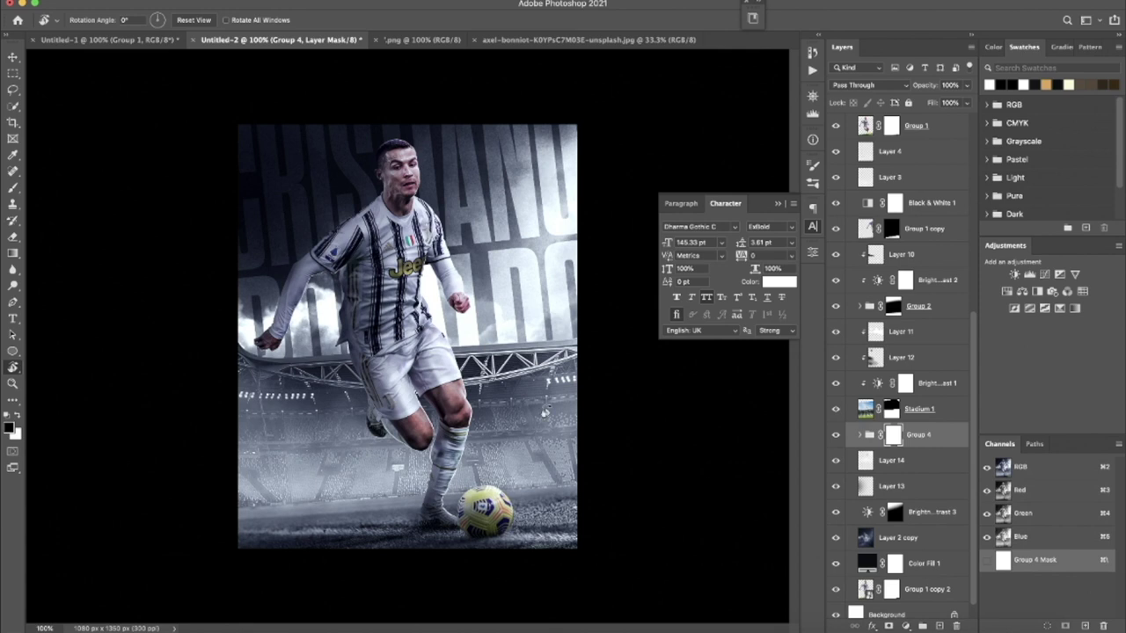
Step: Paint Group 4's mask to fade the text behind the player, restoring parts of CRISTIANO
key("b")
right_click(514, 200)
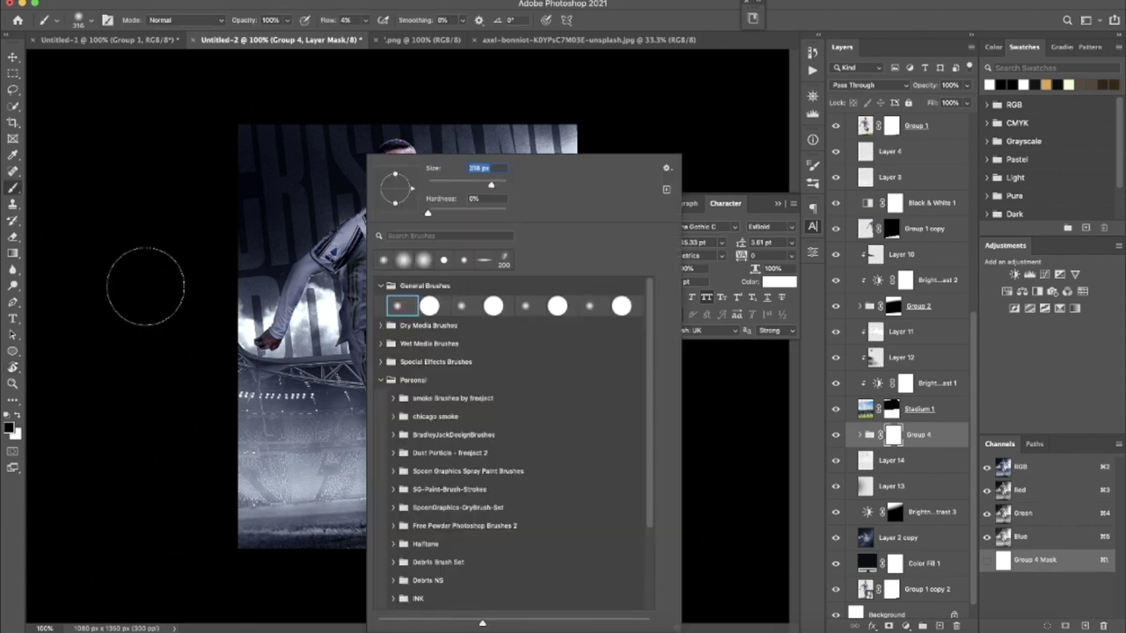
key("Return")
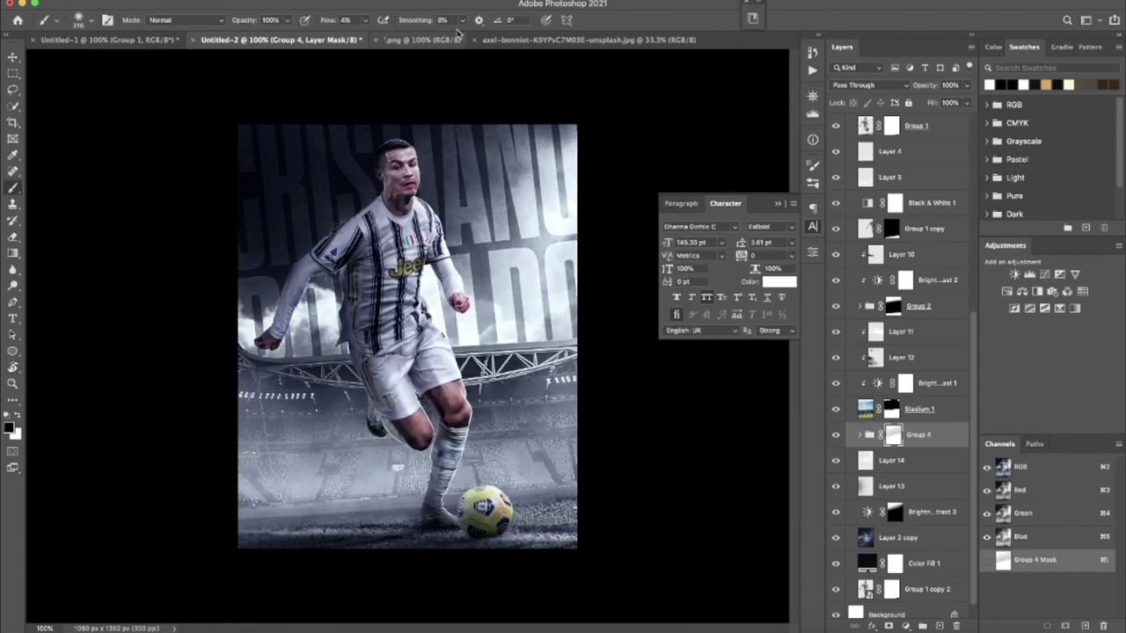
left_click_drag(462, 132, 584, 303)
key("x")
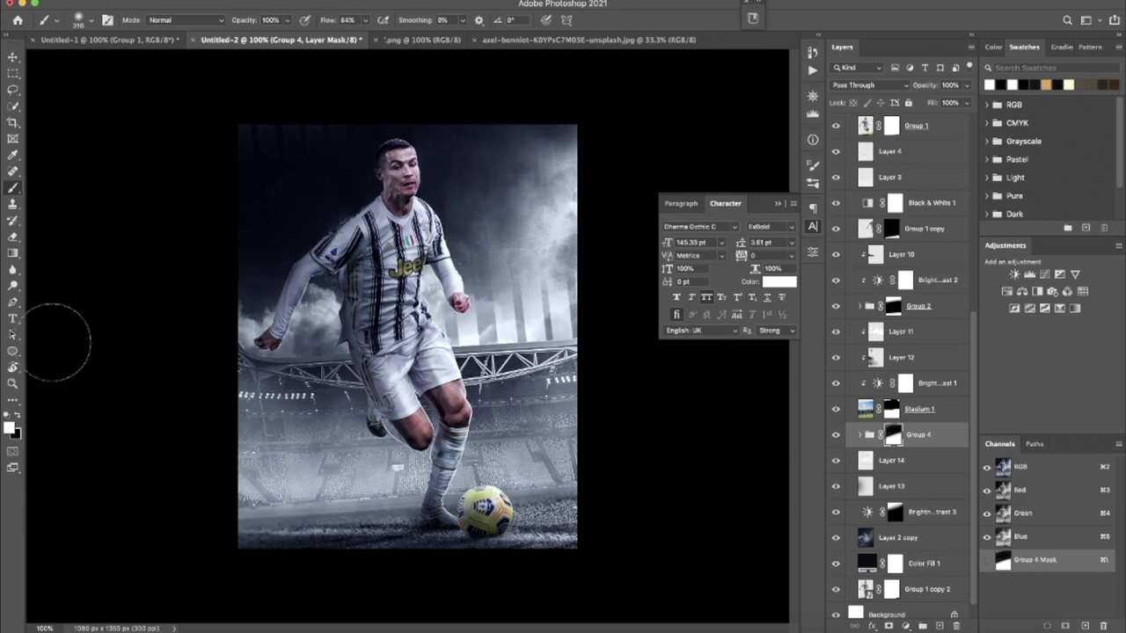
left_click_drag(457, 237, 572, 141)
left_click_drag(493, 167, 554, 114)
Step: Save the composite as cr7 tut.psd
key("r")
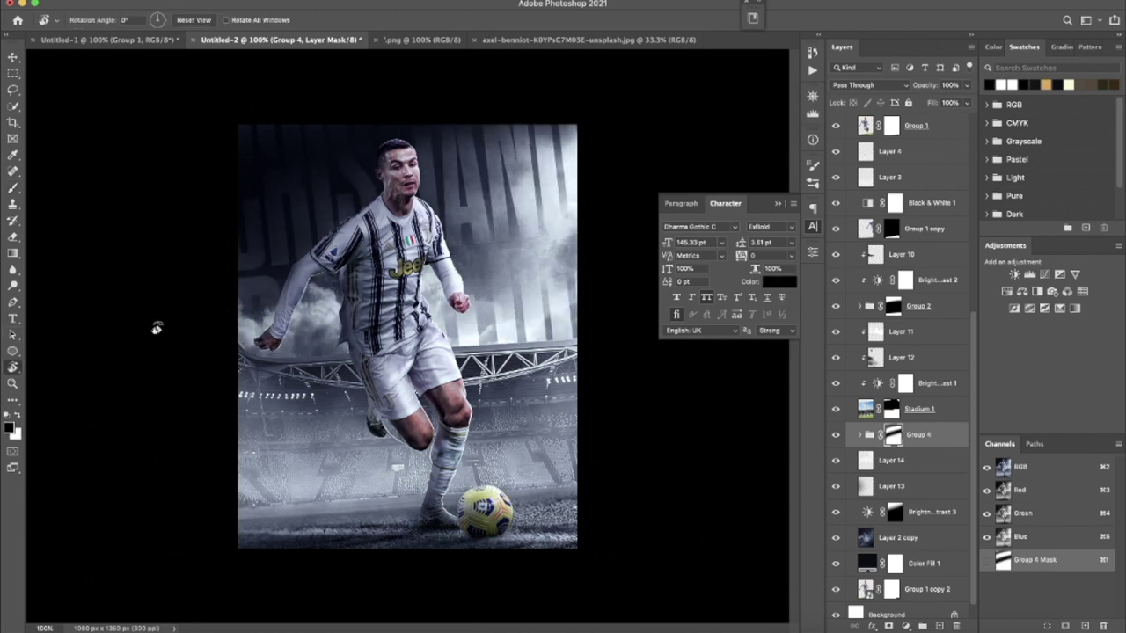
left_click_drag(70, 359, 444, 343)
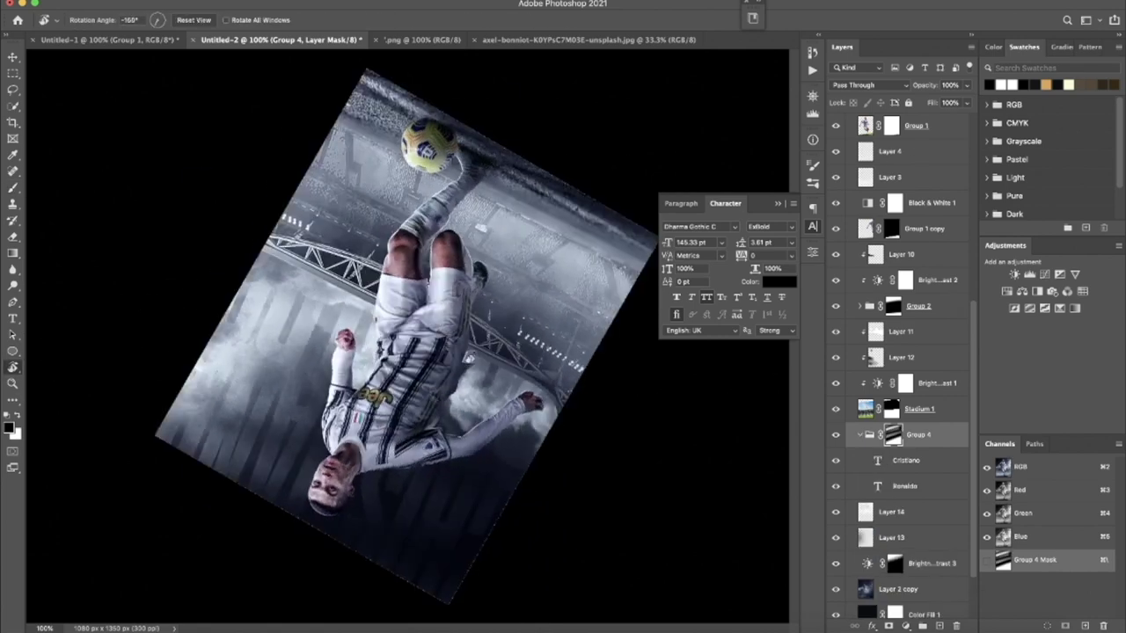
key("Escape")
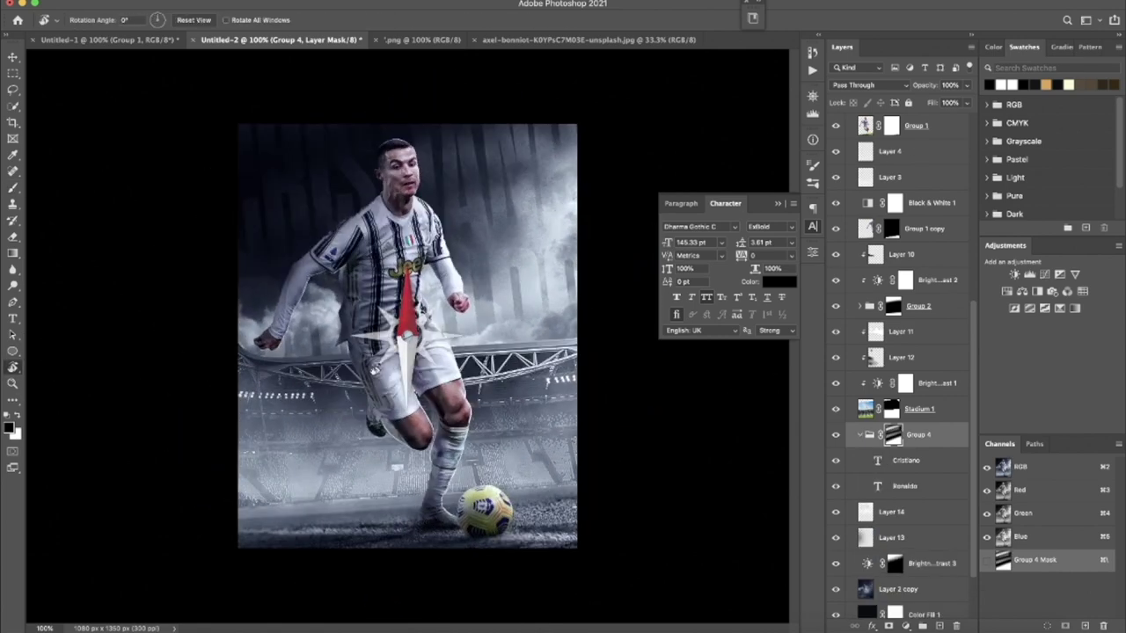
key("ctrl+s")
key("Return")
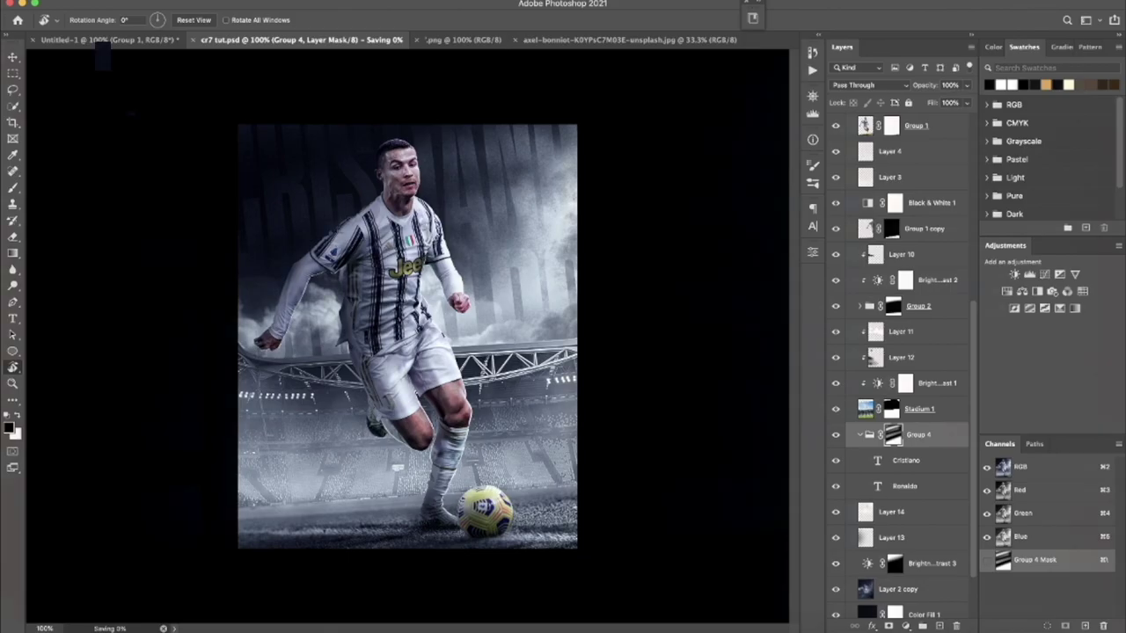